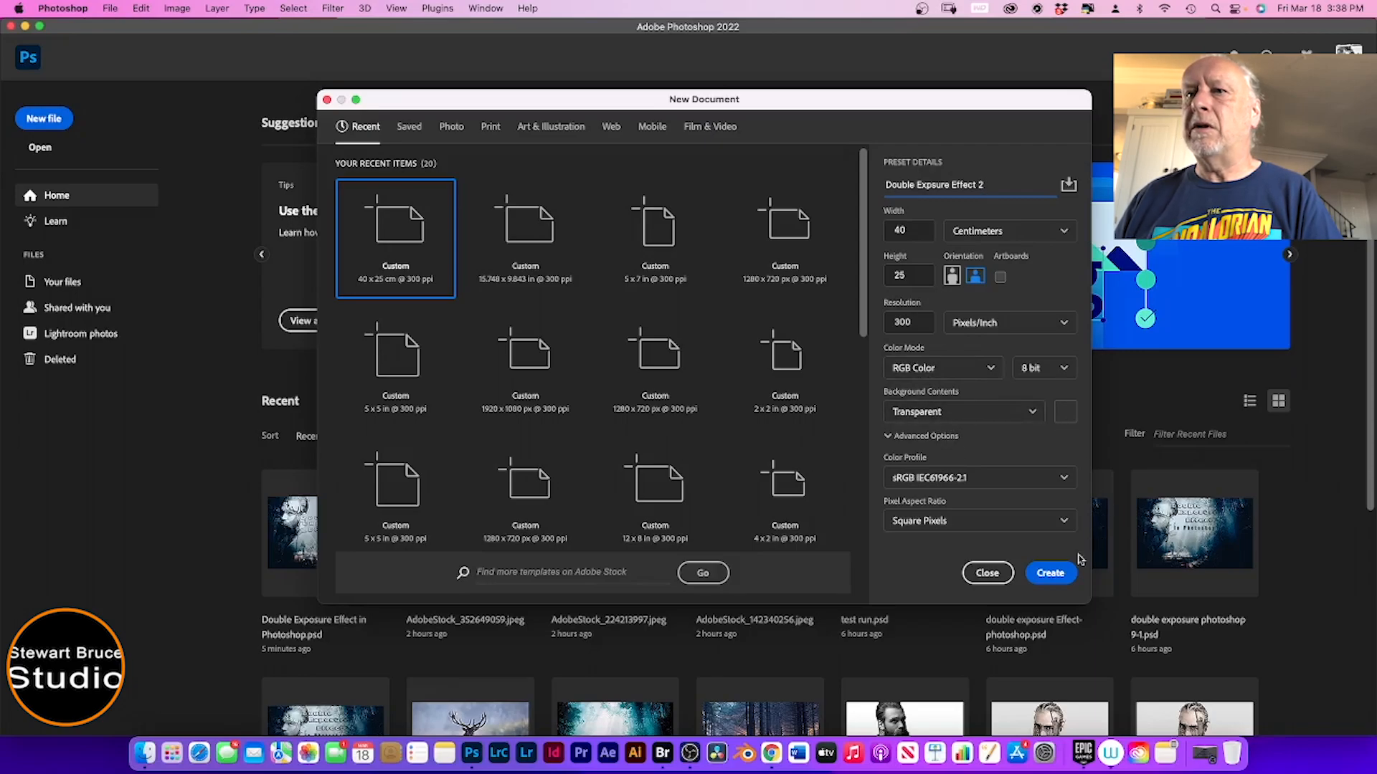
Step: Create the transparent 40 x 25 cm document at 300 ppi, and open the three selected stock photos from Bridge in Photoshop 2022
{"action": "left_click", "coordinate": [1054, 573]}
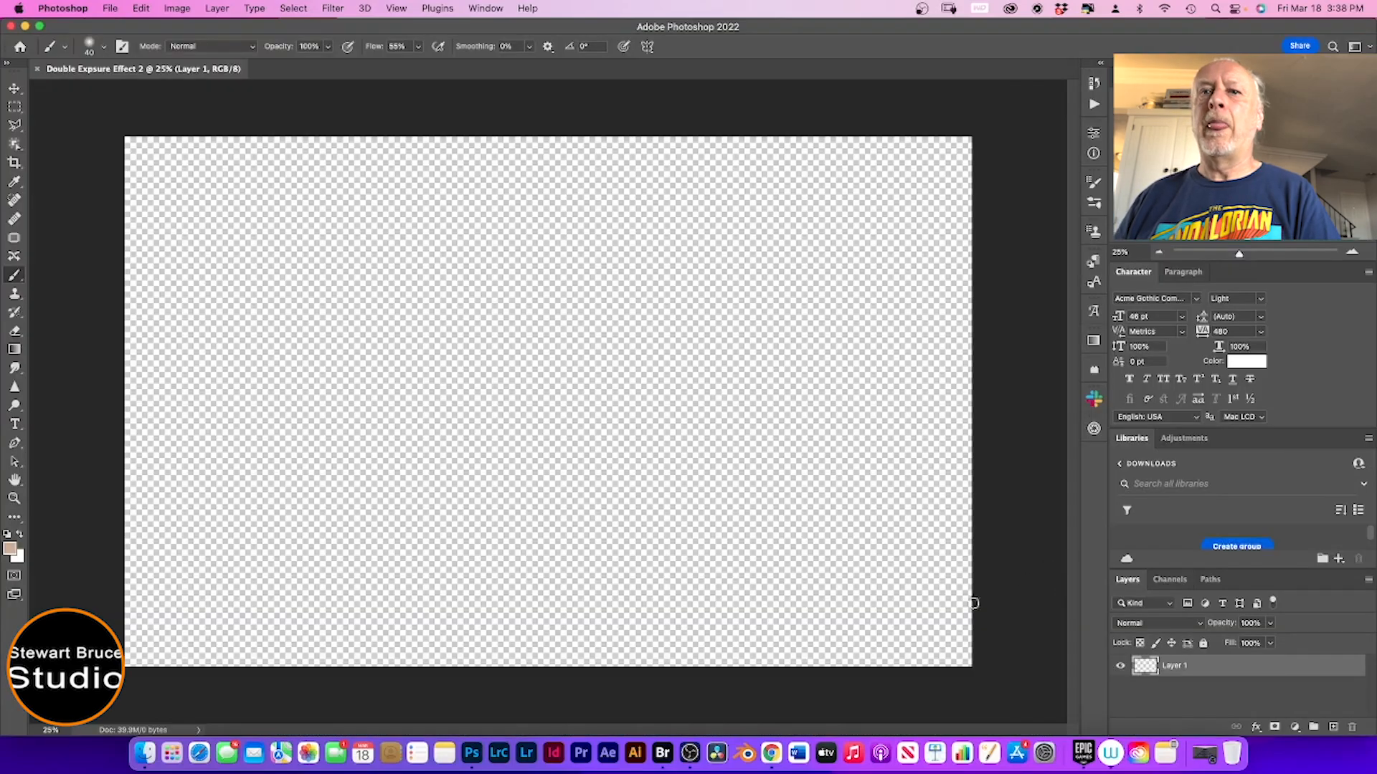
{"action": "key", "text": "super+alt+o"}
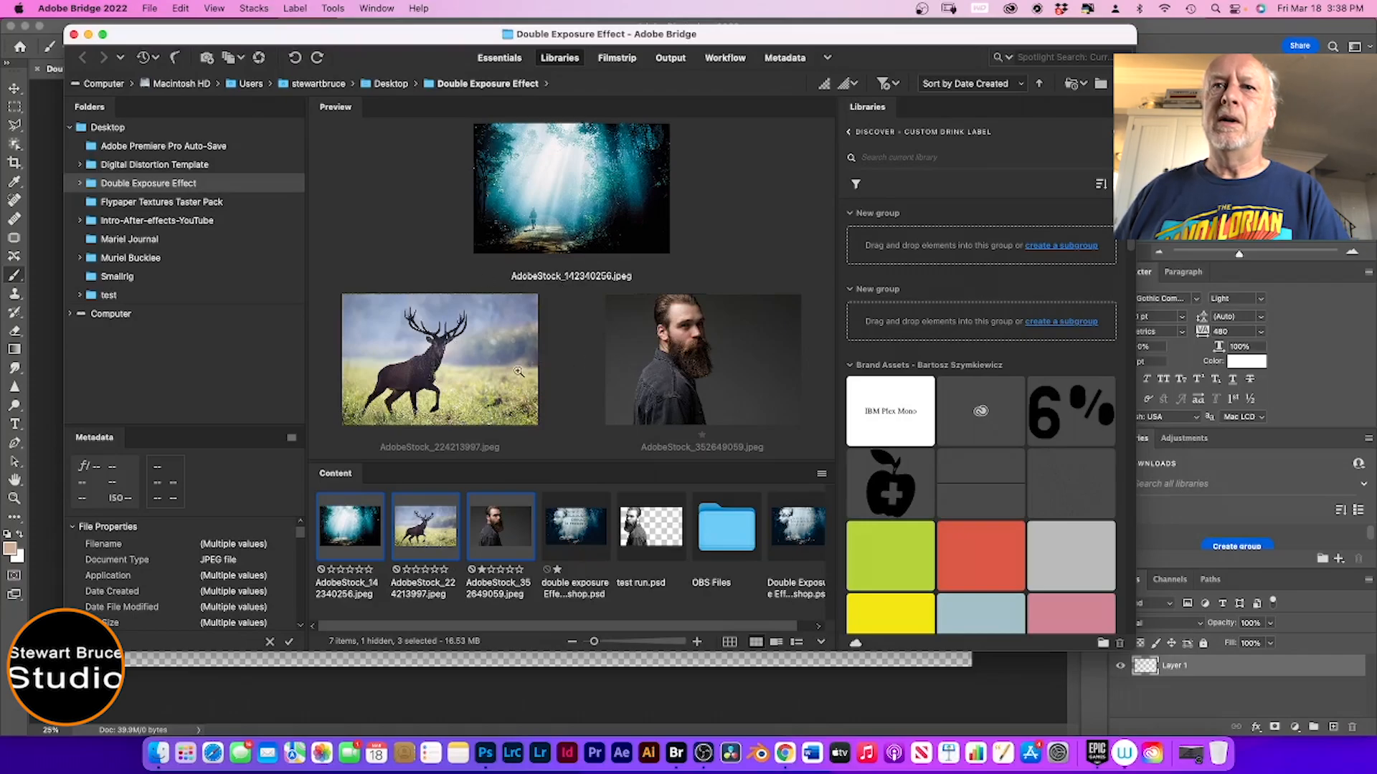
{"action": "left_click", "coordinate": [143, 7]}
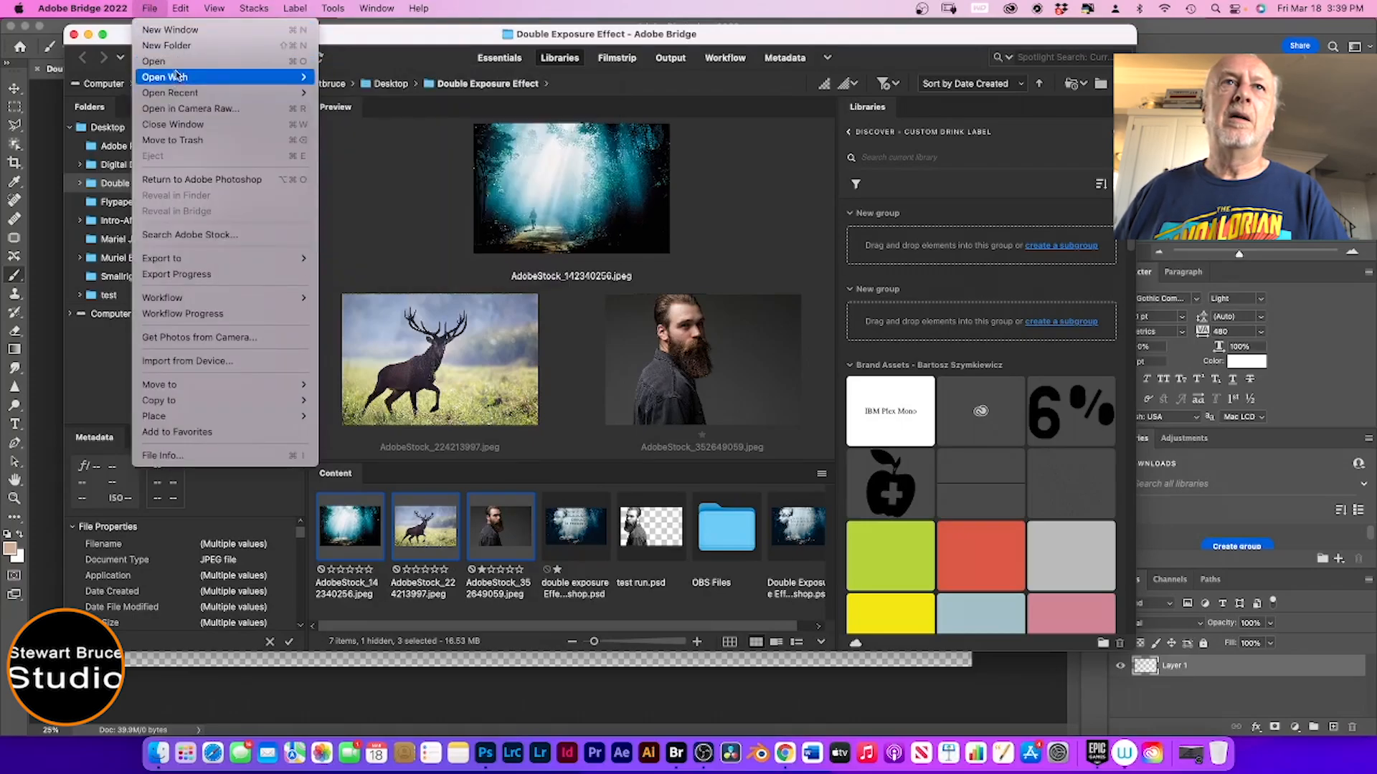
{"action": "mouse_move", "coordinate": [175, 77]}
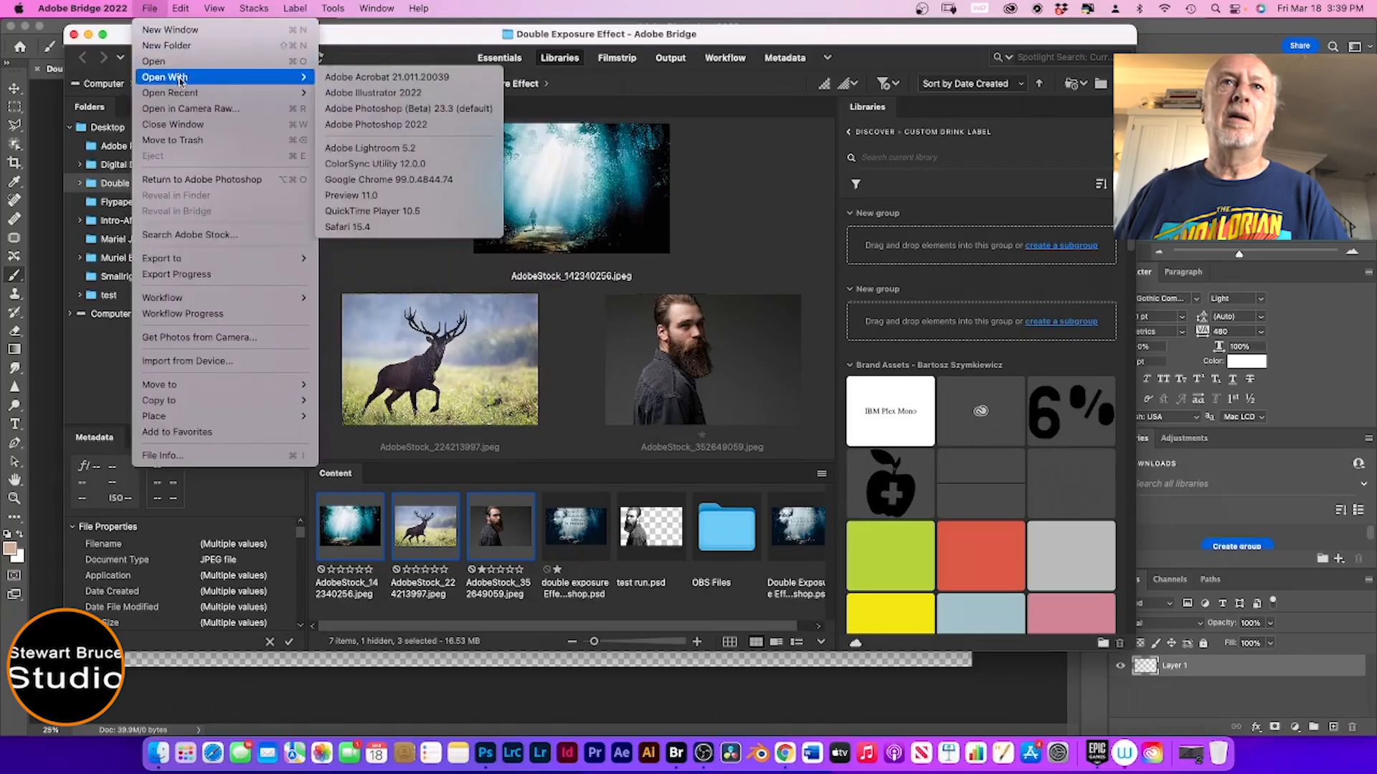
{"action": "left_click", "coordinate": [400, 128]}
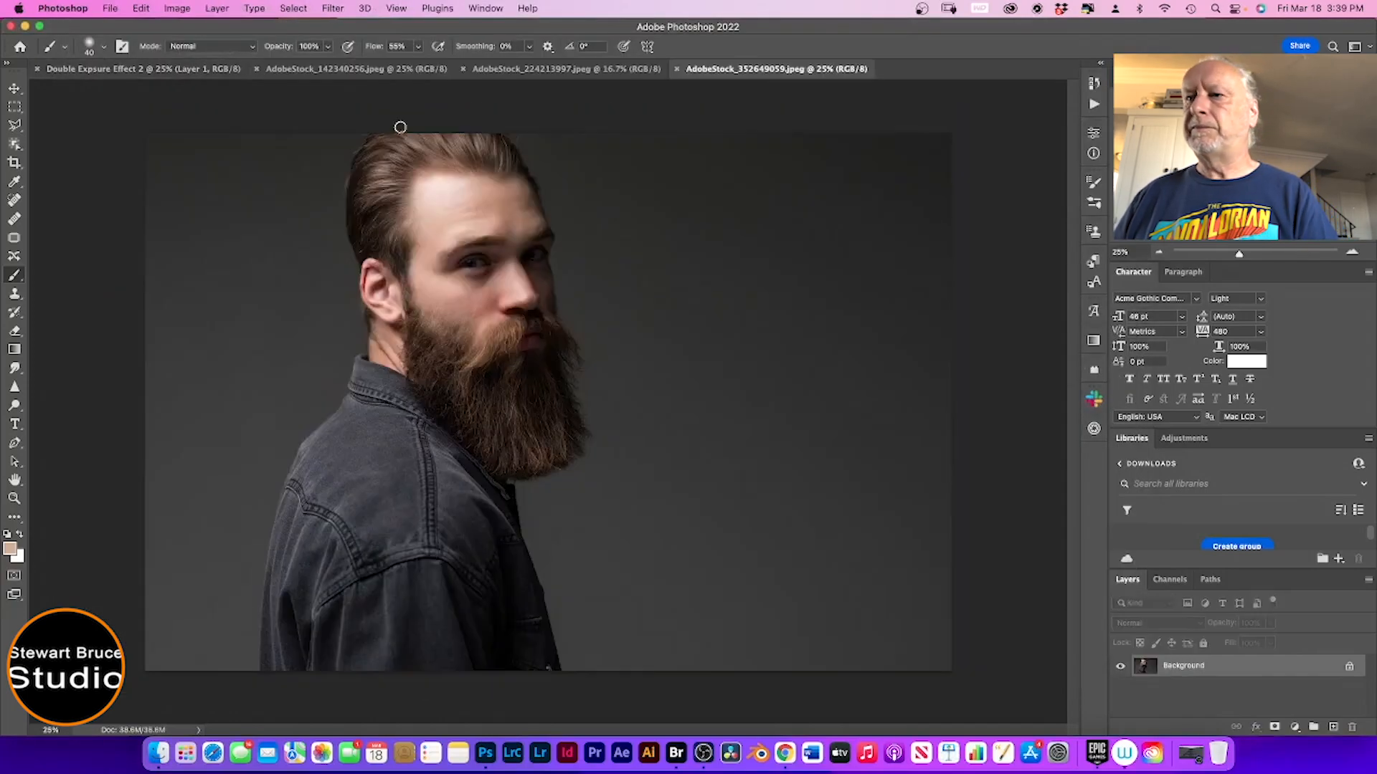
Step: Unlock the bearded man photo's background layer and desaturate it to black and white
{"action": "left_click", "coordinate": [1348, 669]}
{"action": "left_click", "coordinate": [177, 9]}
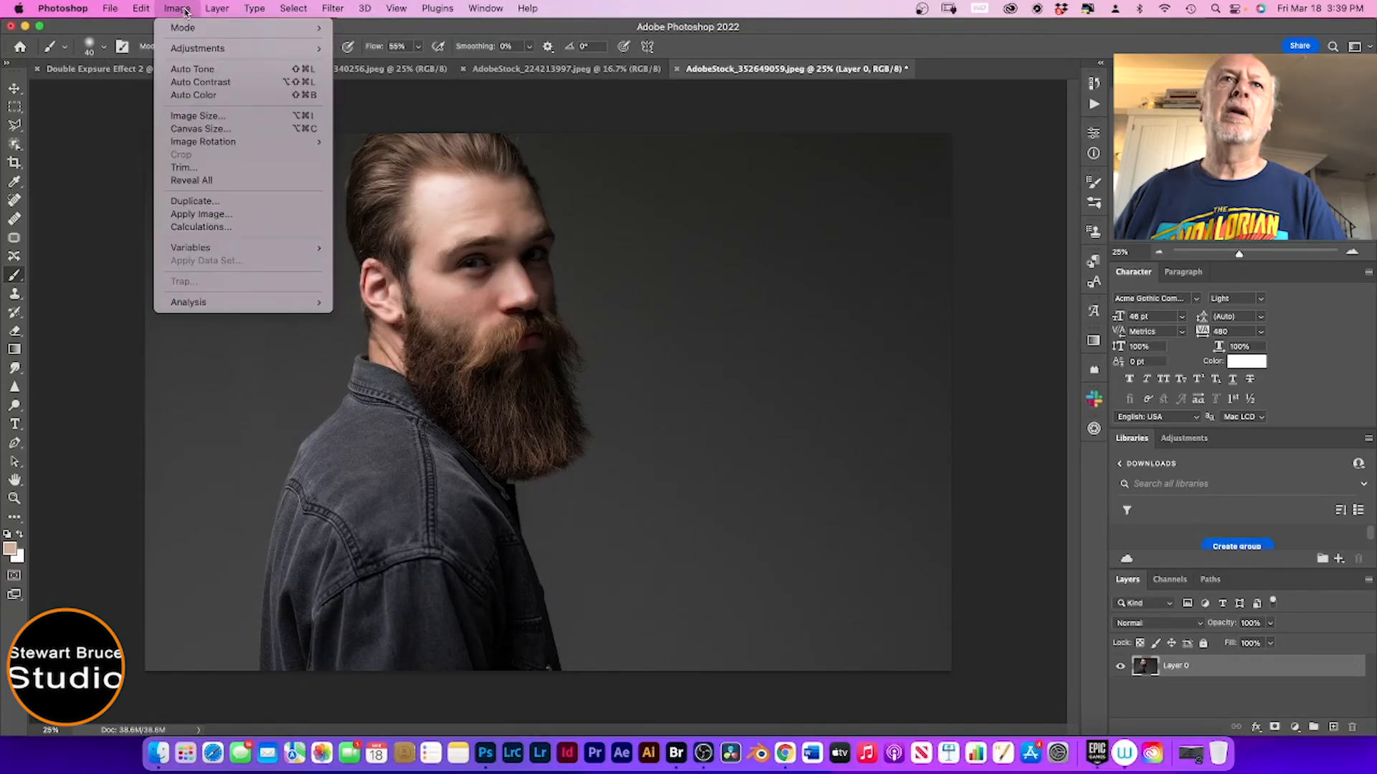
{"action": "mouse_move", "coordinate": [208, 48]}
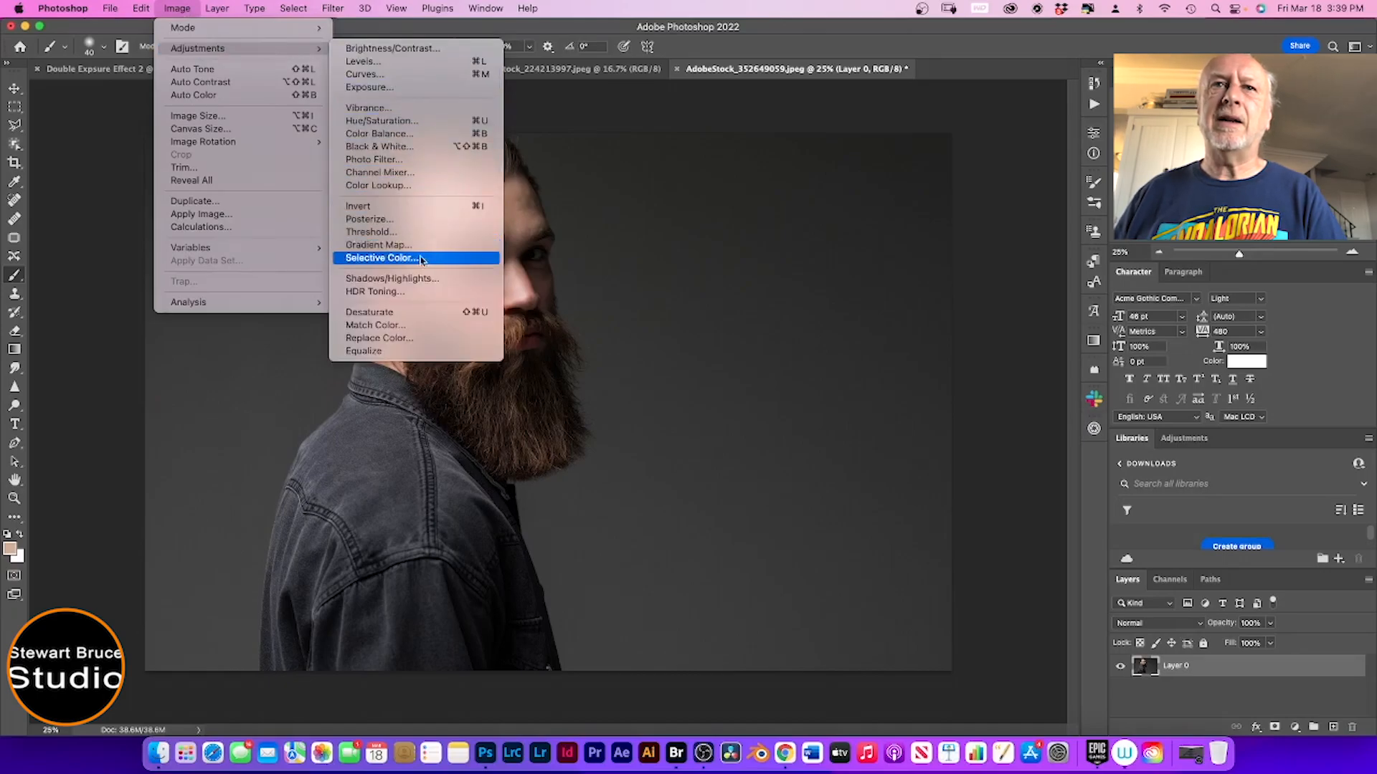
{"action": "left_click", "coordinate": [398, 316]}
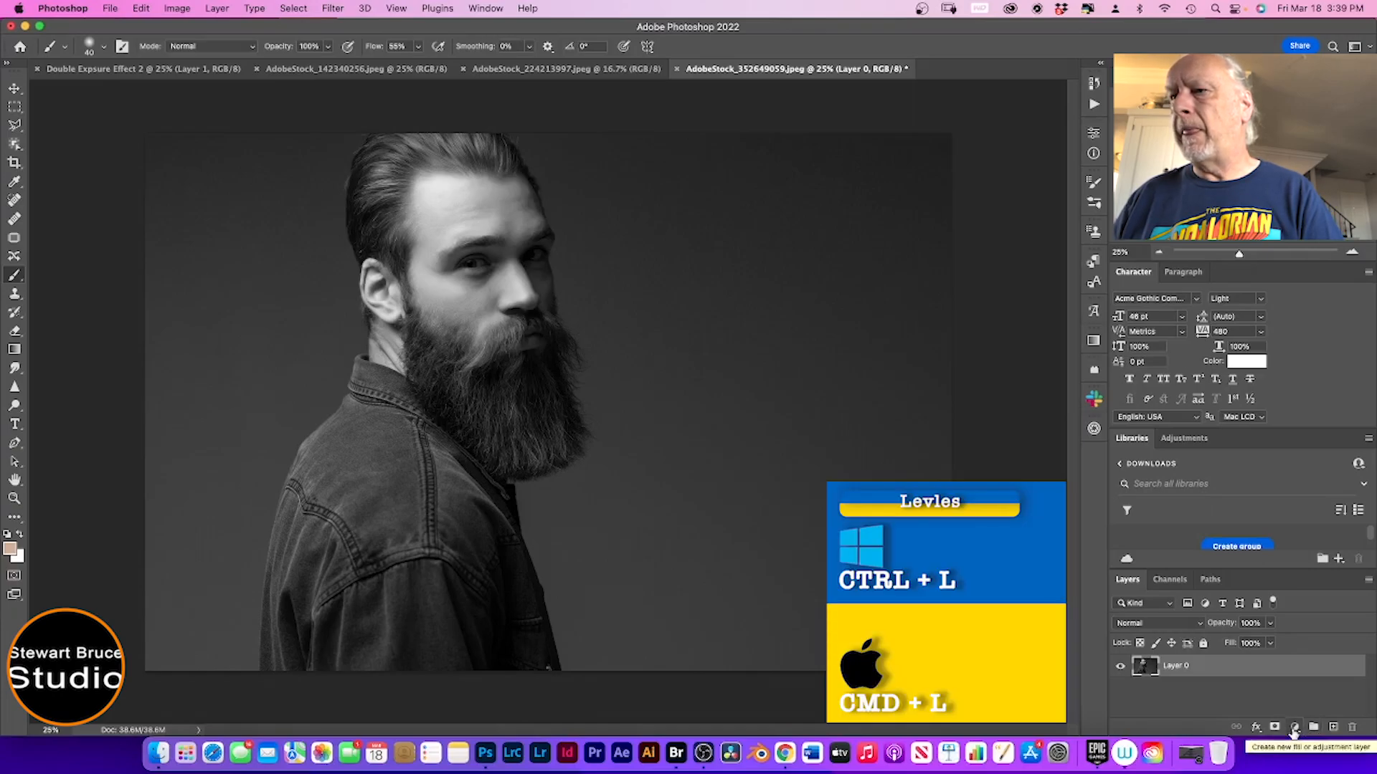
Step: Add a Levels adjustment layer to the portrait with the midtone input at 1.36 and the white input at 192
{"action": "left_click", "coordinate": [1294, 727]}
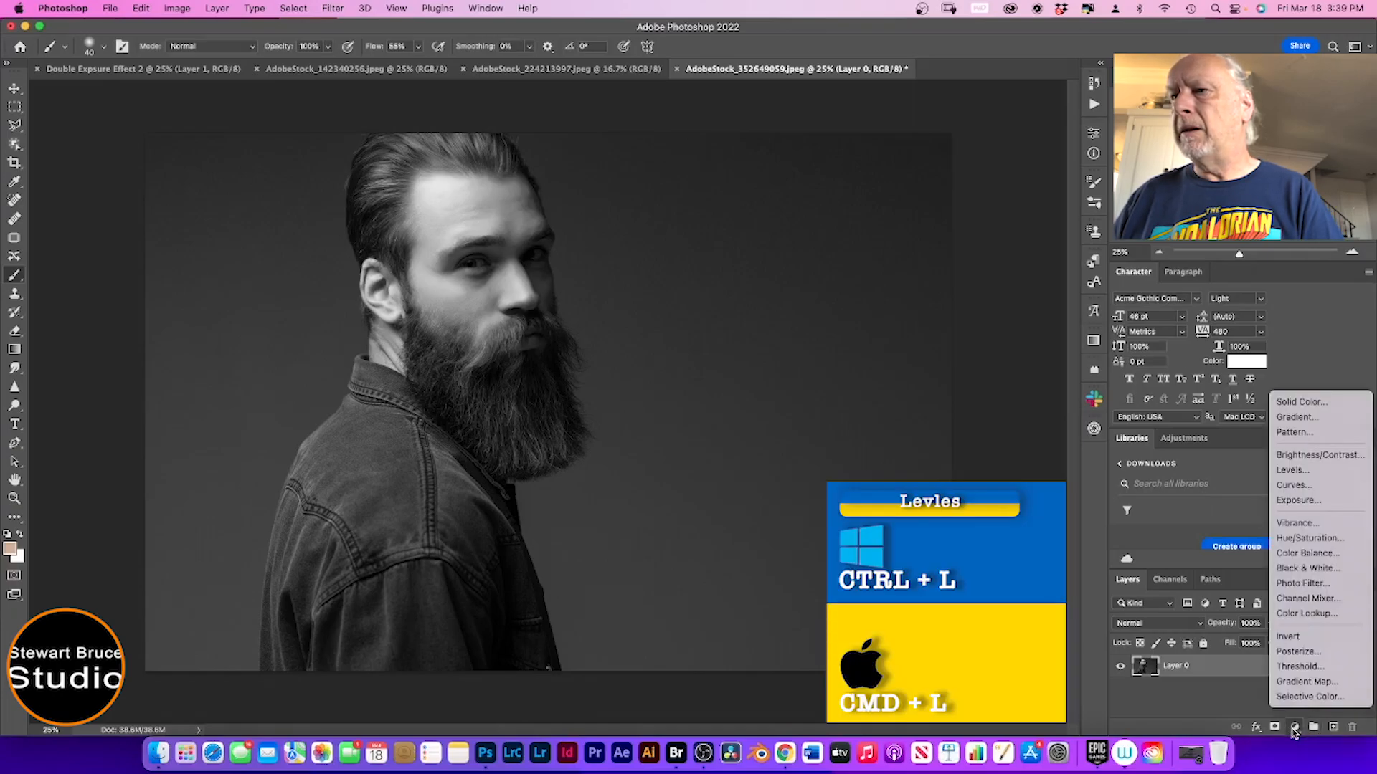
{"action": "left_click", "coordinate": [1313, 471]}
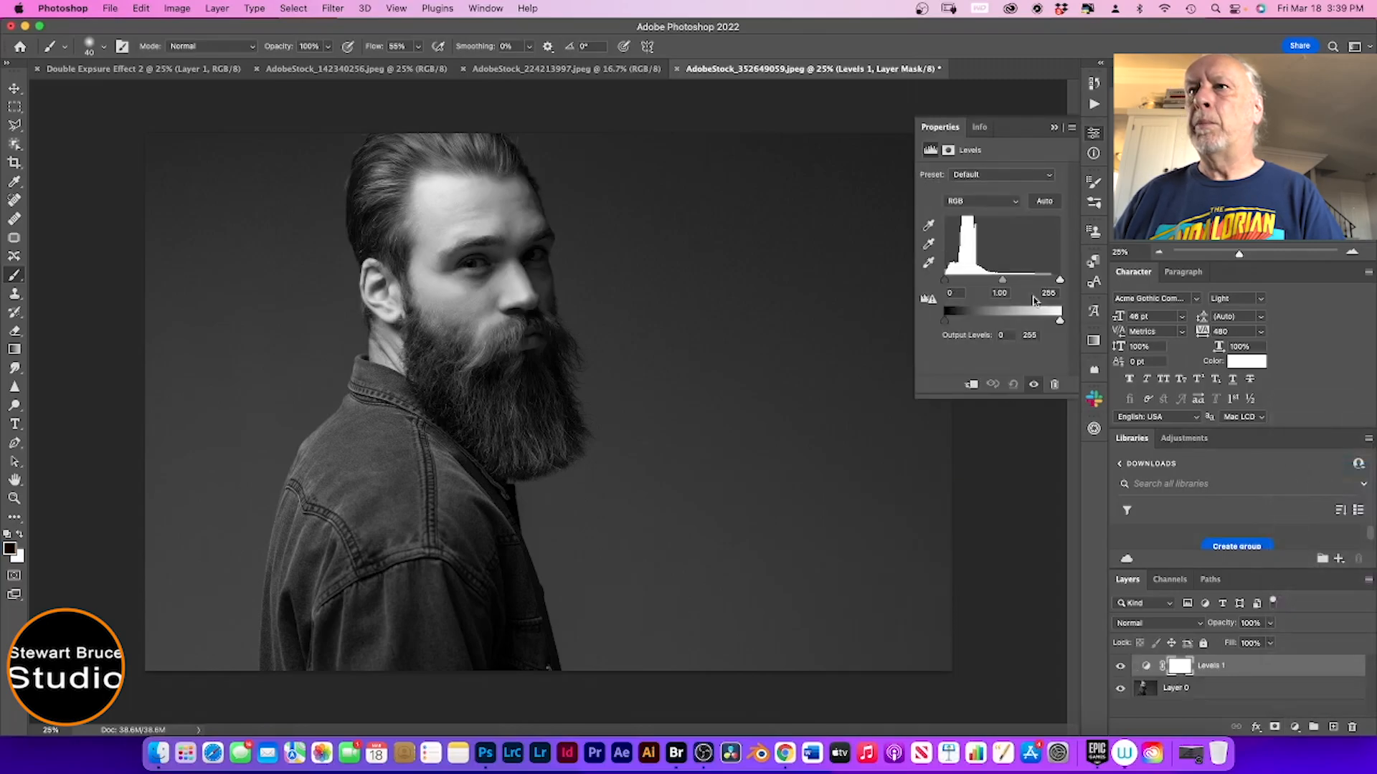
{"action": "left_click_drag", "start_coordinate": [1060, 281], "coordinate": [985, 282]}
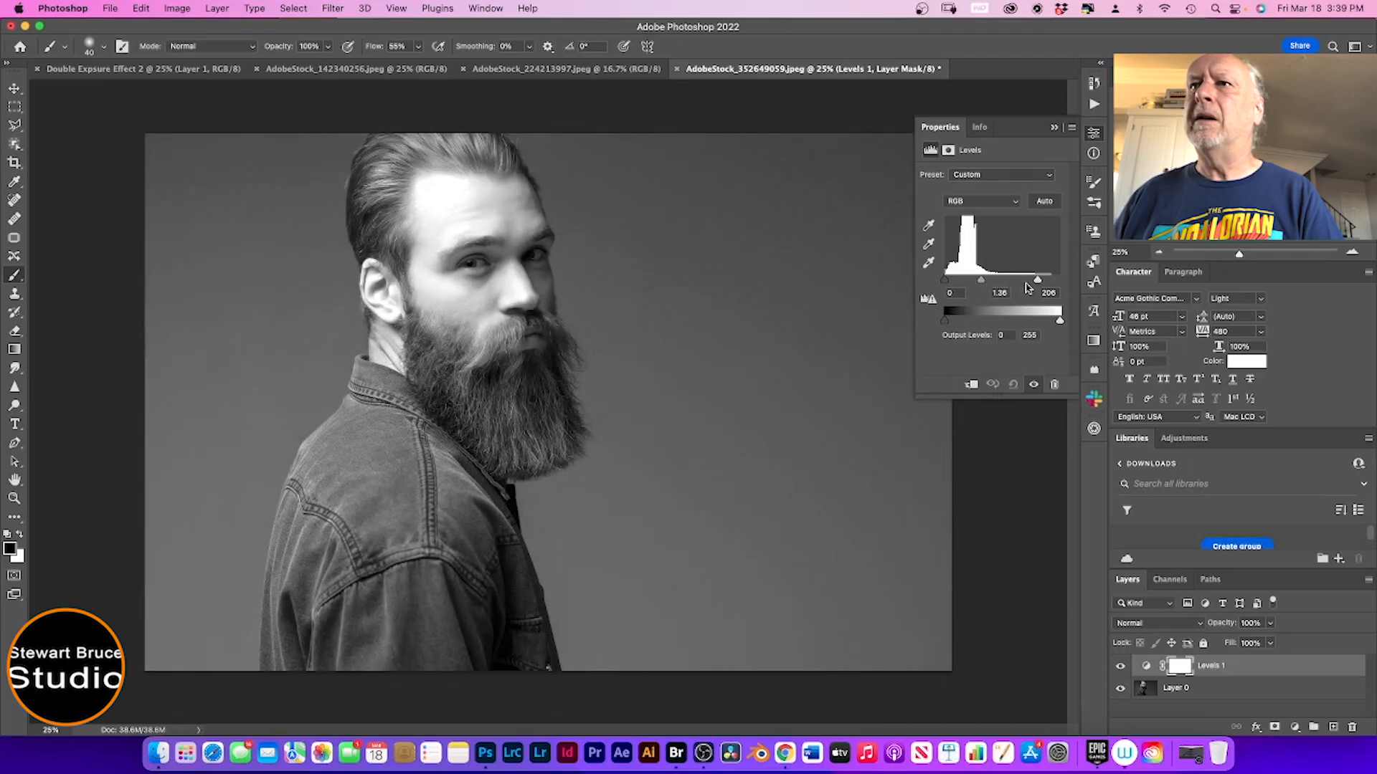
{"action": "left_click_drag", "start_coordinate": [1038, 284], "coordinate": [1031, 283]}
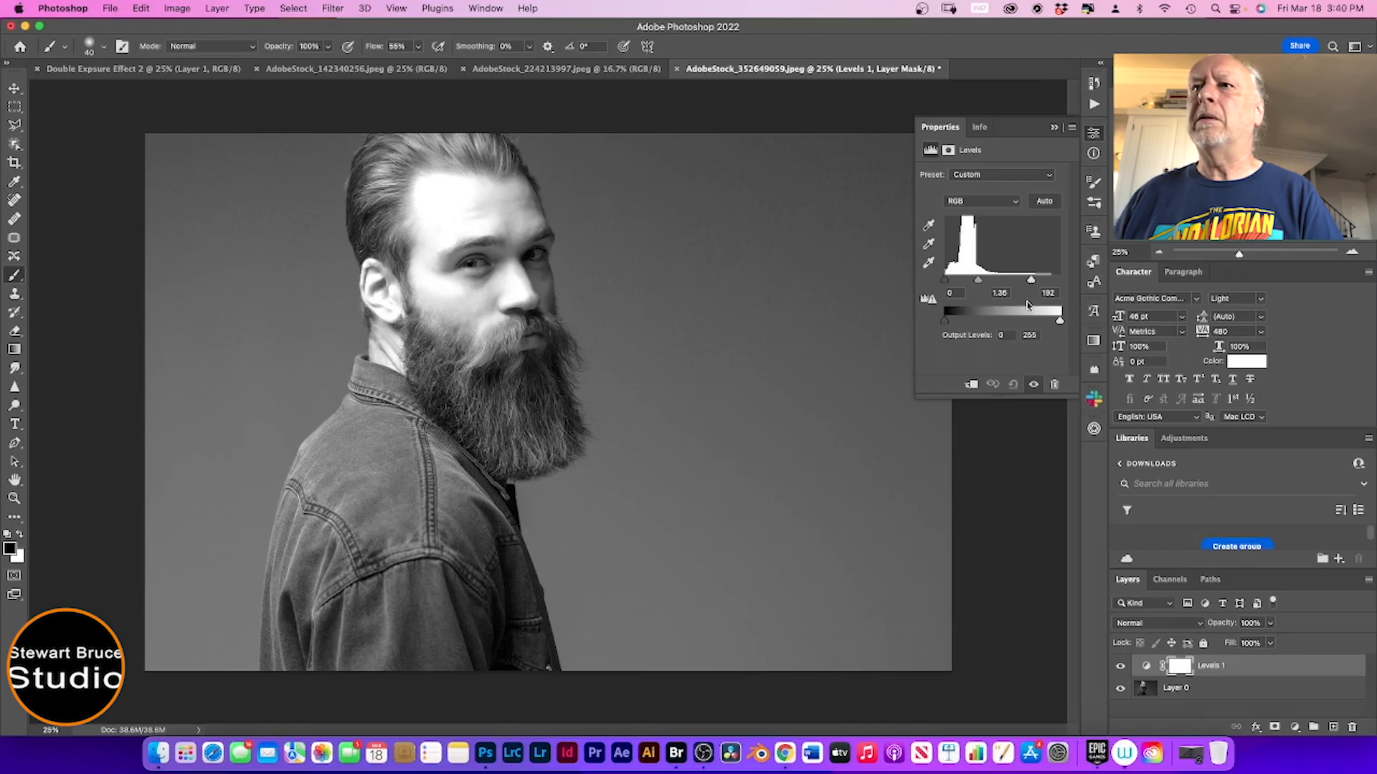
Step: Merge the Levels adjustment layer down into the portrait layer
{"action": "left_click", "coordinate": [1183, 667]}
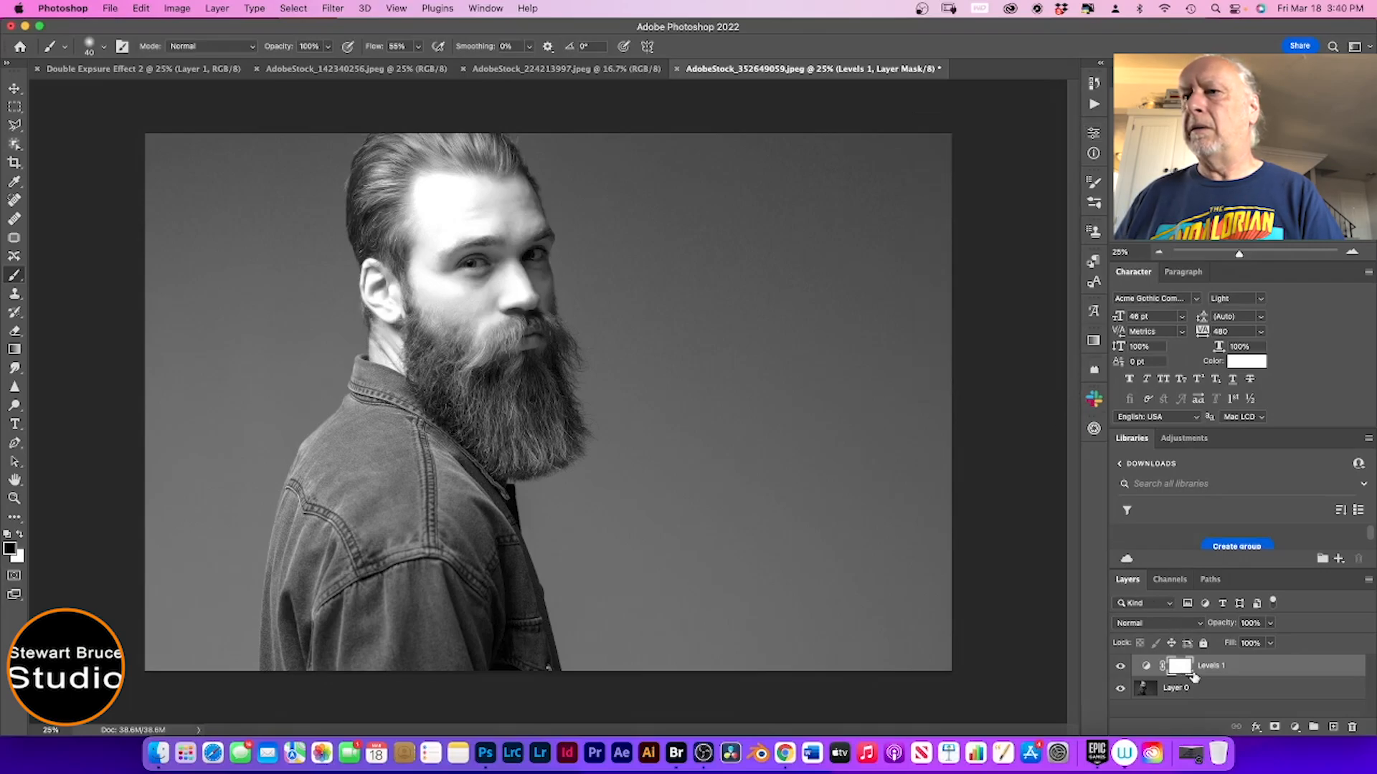
{"action": "left_click", "coordinate": [1369, 581]}
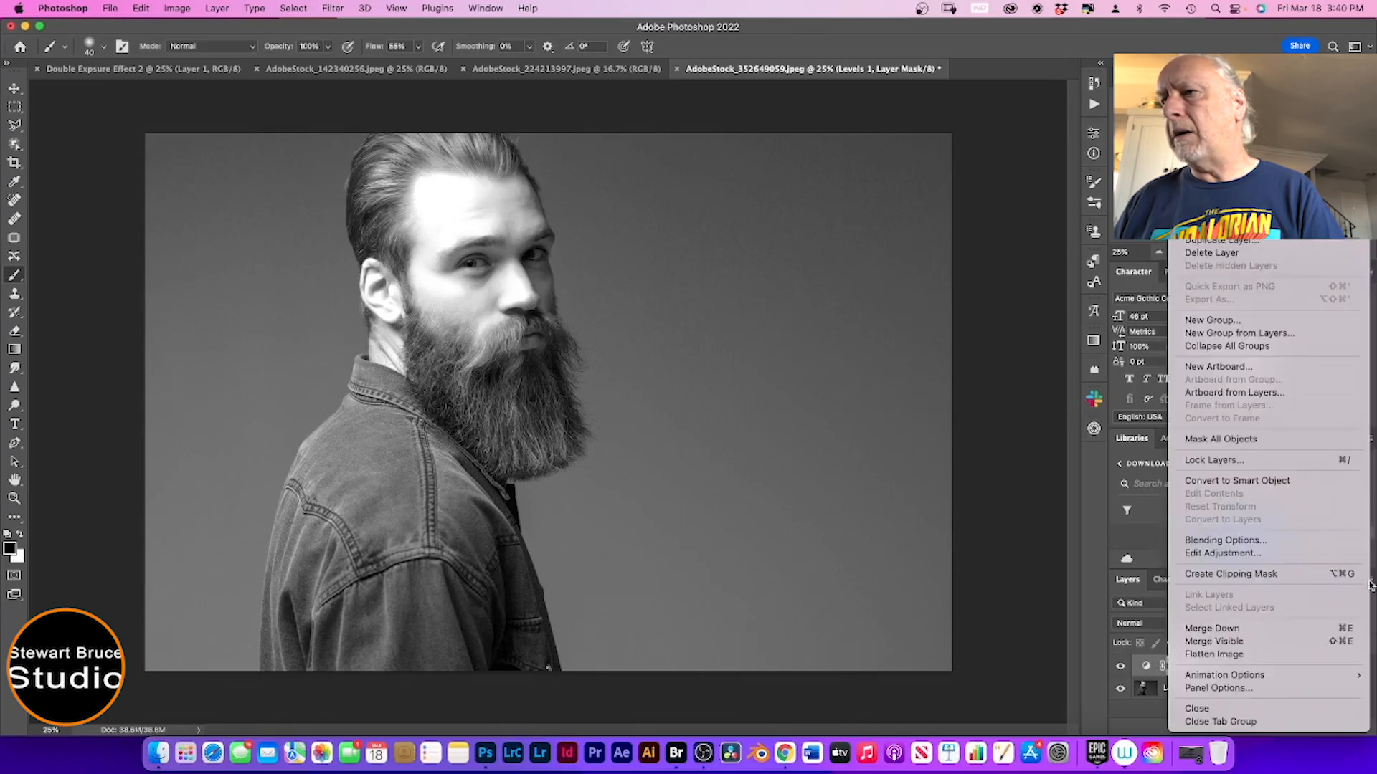
{"action": "left_click", "coordinate": [1270, 635]}
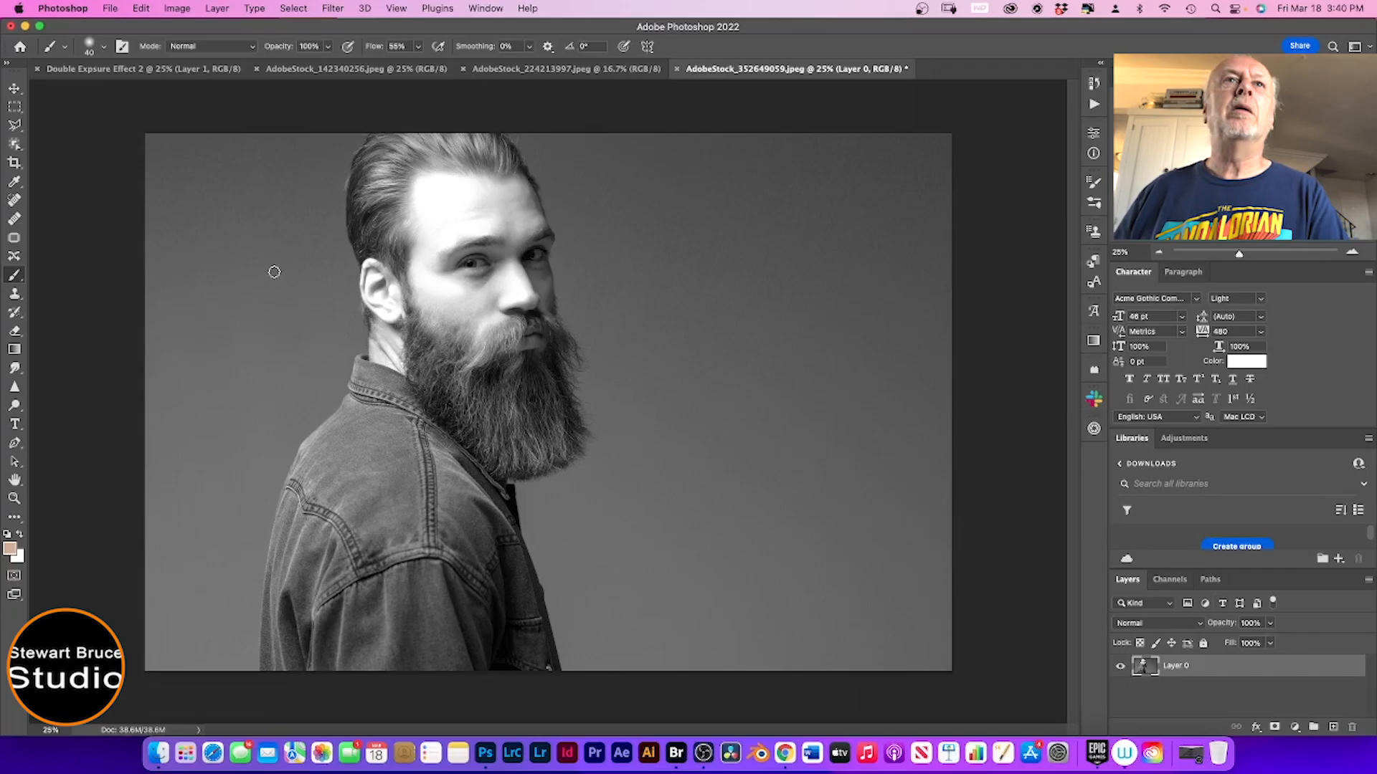
Step: Flip the portrait layer horizontally so the man faces the opposite way
{"action": "left_click", "coordinate": [141, 9]}
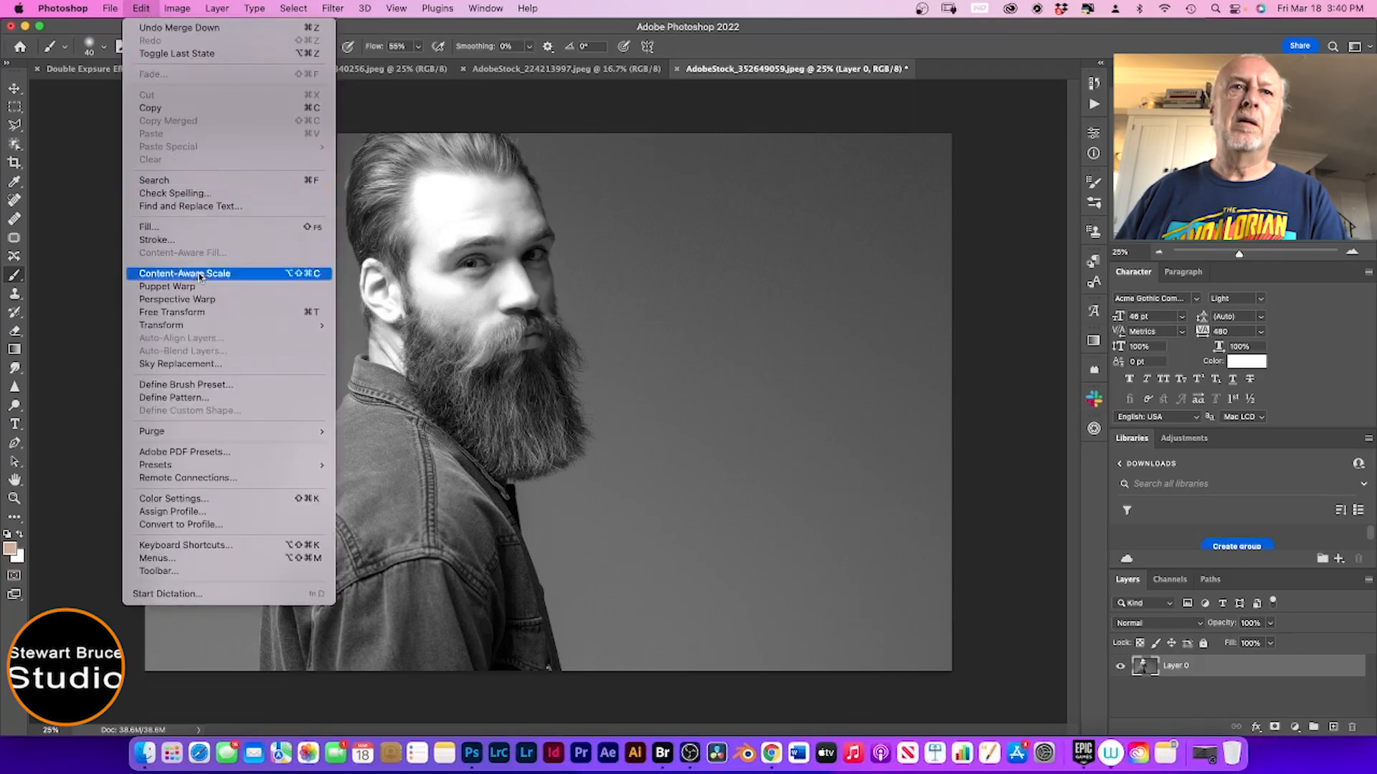
{"action": "mouse_move", "coordinate": [209, 329]}
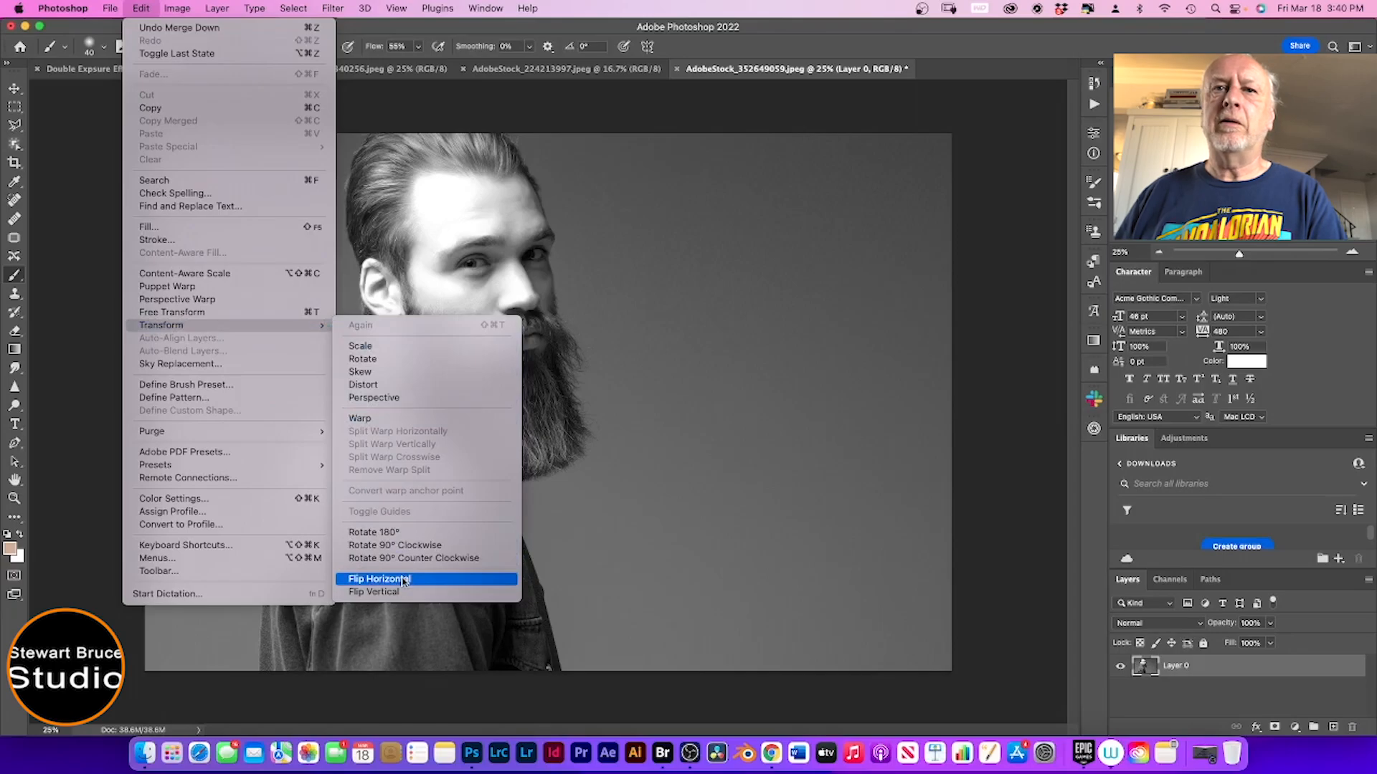
{"action": "left_click", "coordinate": [403, 581]}
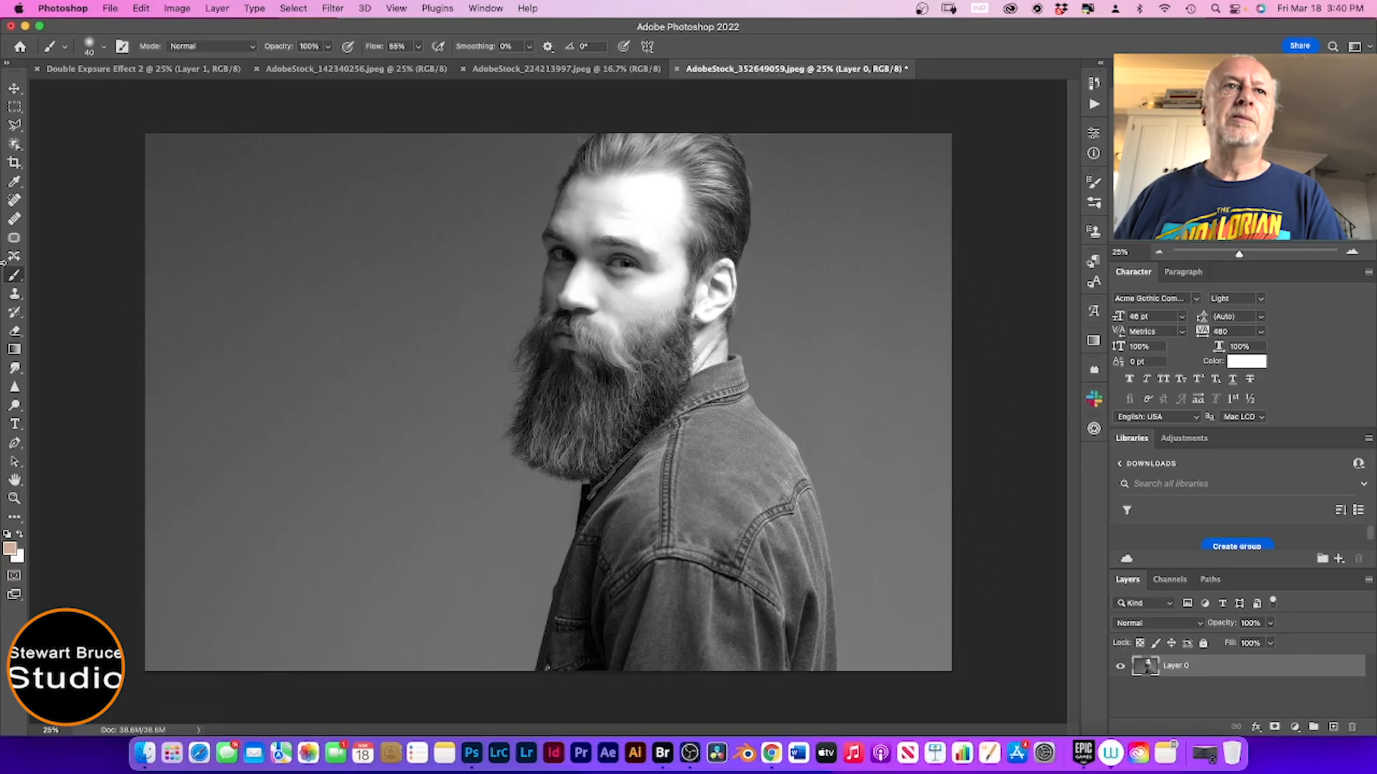
Step: Crop the portrait from both sides to remove most of the empty backdrop around the man
{"action": "left_click", "coordinate": [15, 164]}
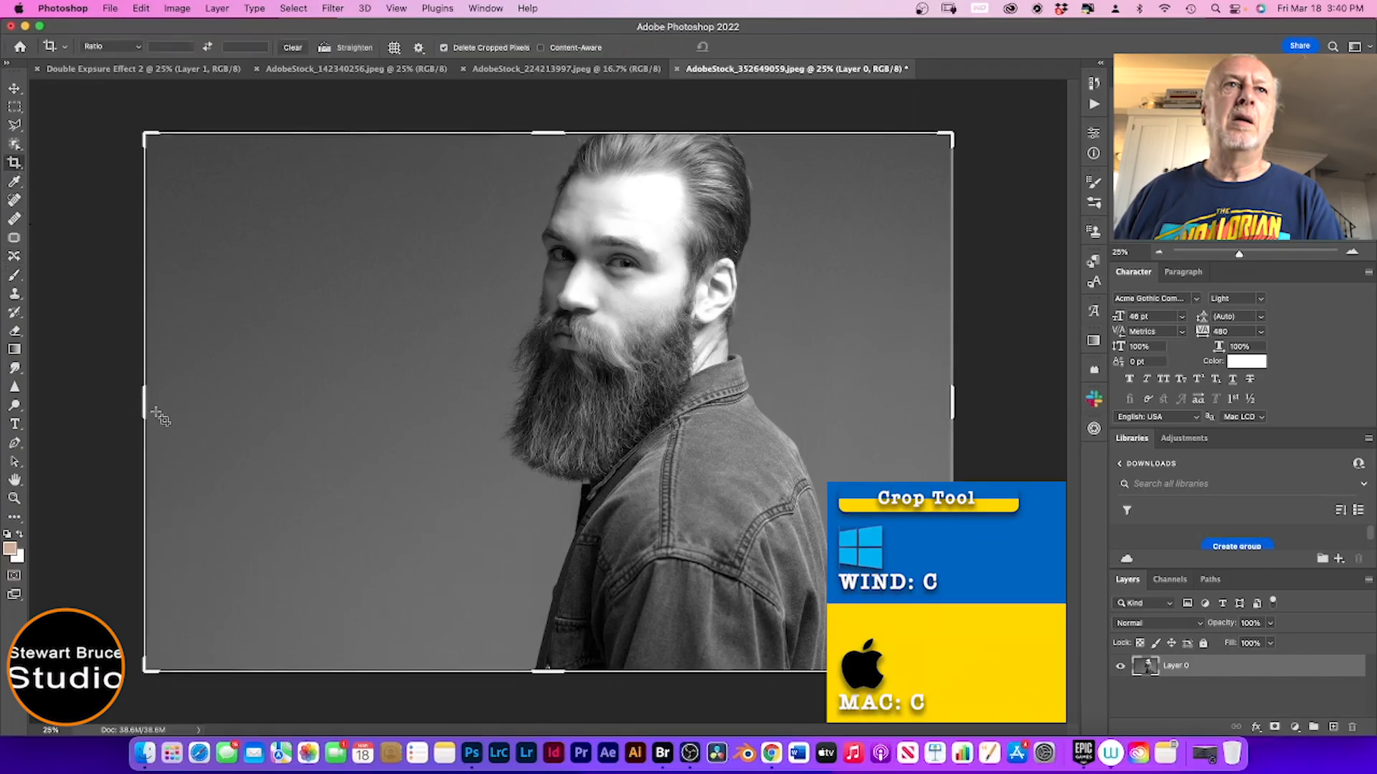
{"action": "left_click_drag", "start_coordinate": [147, 405], "coordinate": [292, 414]}
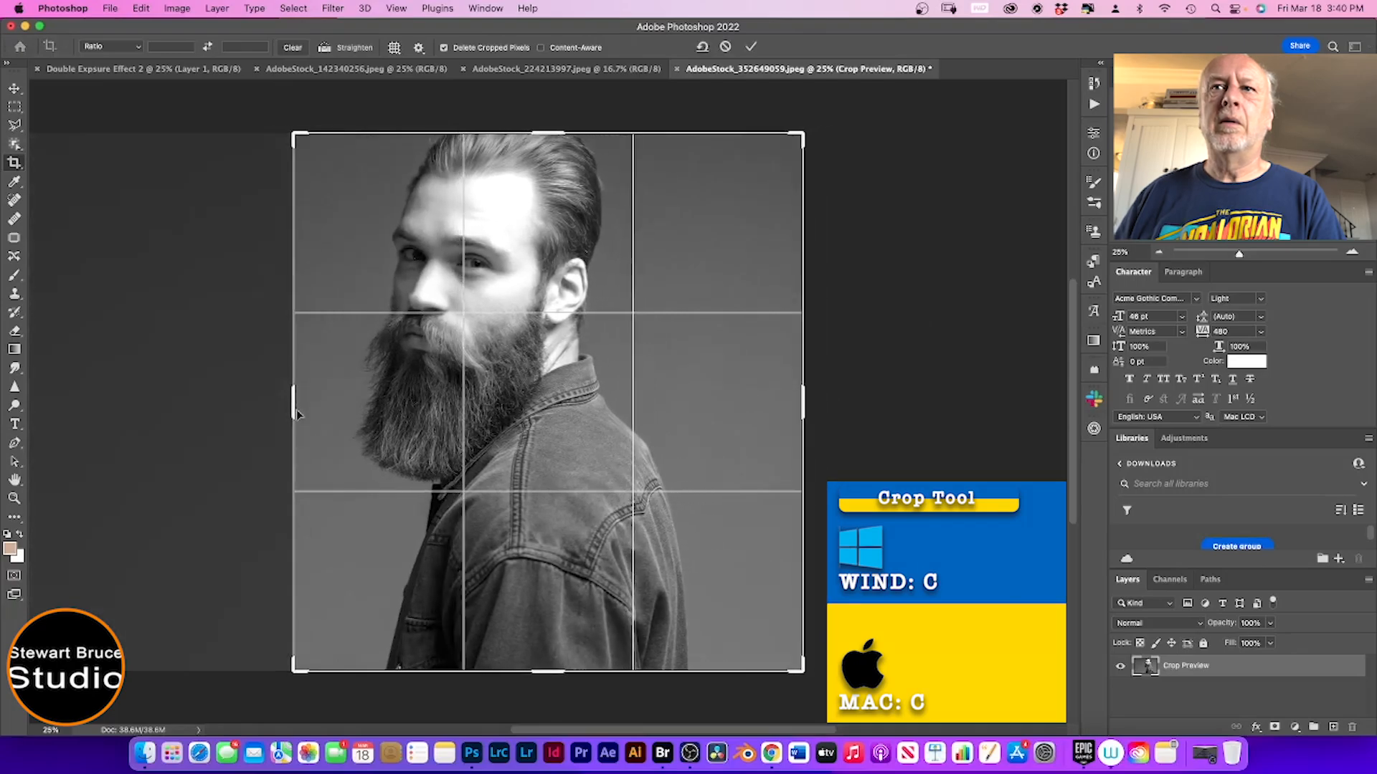
{"action": "left_click_drag", "start_coordinate": [804, 393], "coordinate": [772, 397]}
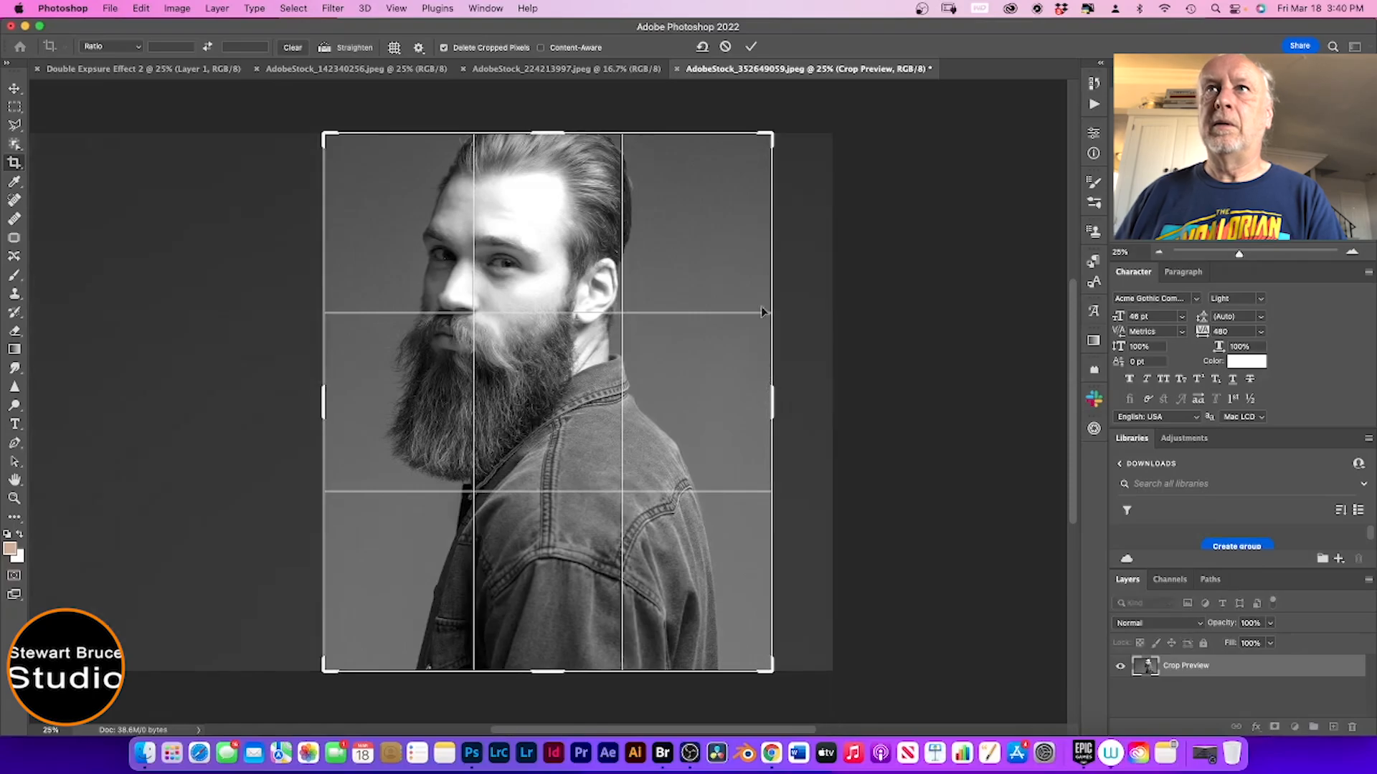
{"action": "left_click", "coordinate": [752, 47]}
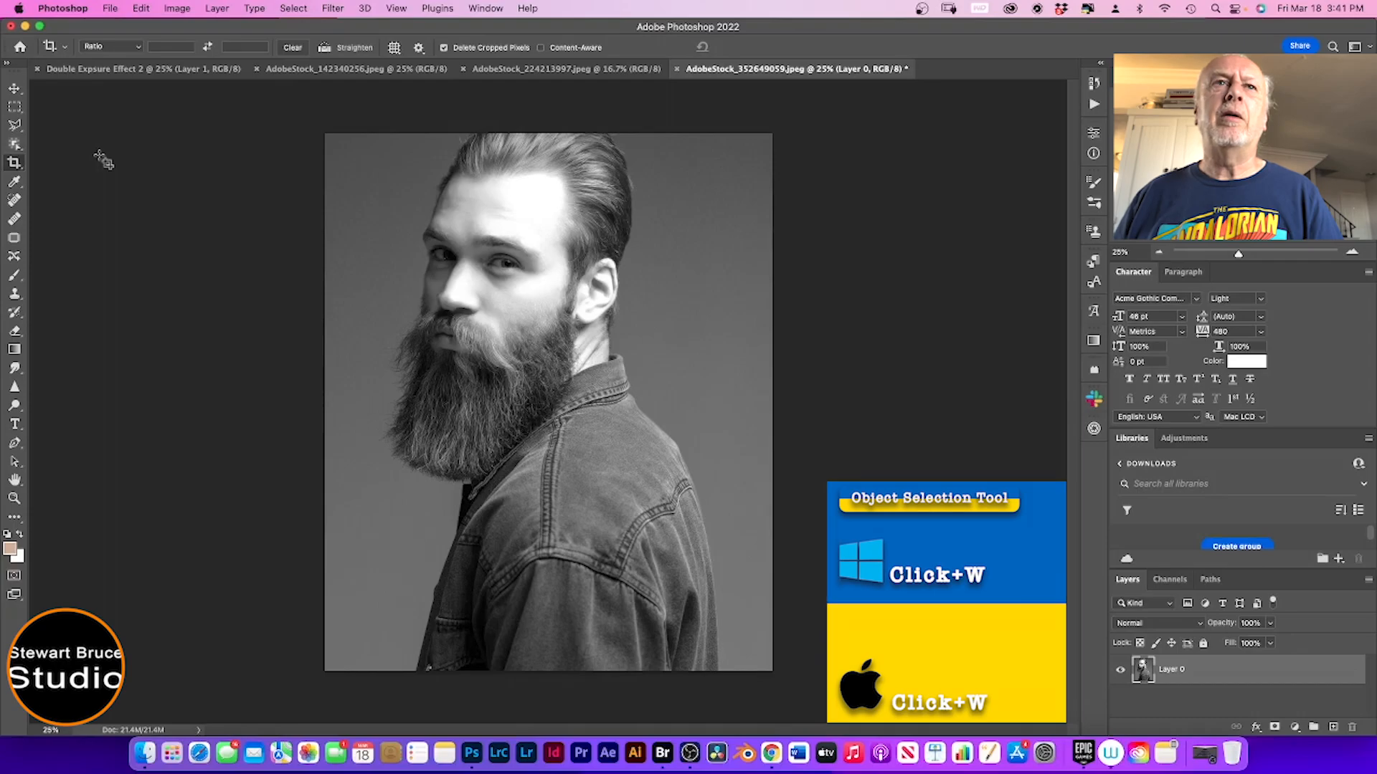
Step: Isolate the bearded man with the Object Selection tool and a layer mask that hides the gray backdrop
{"action": "key", "text": "w"}
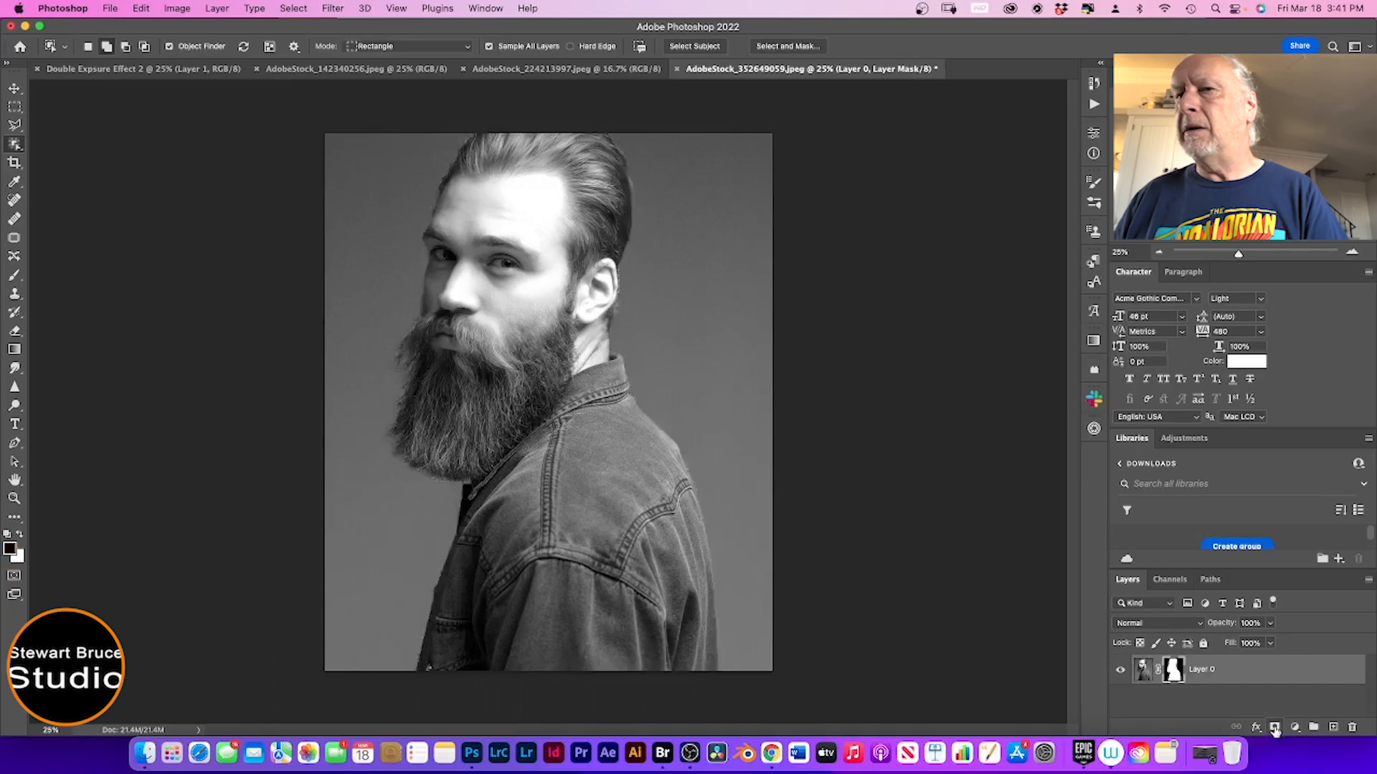
{"action": "left_click", "coordinate": [1275, 728]}
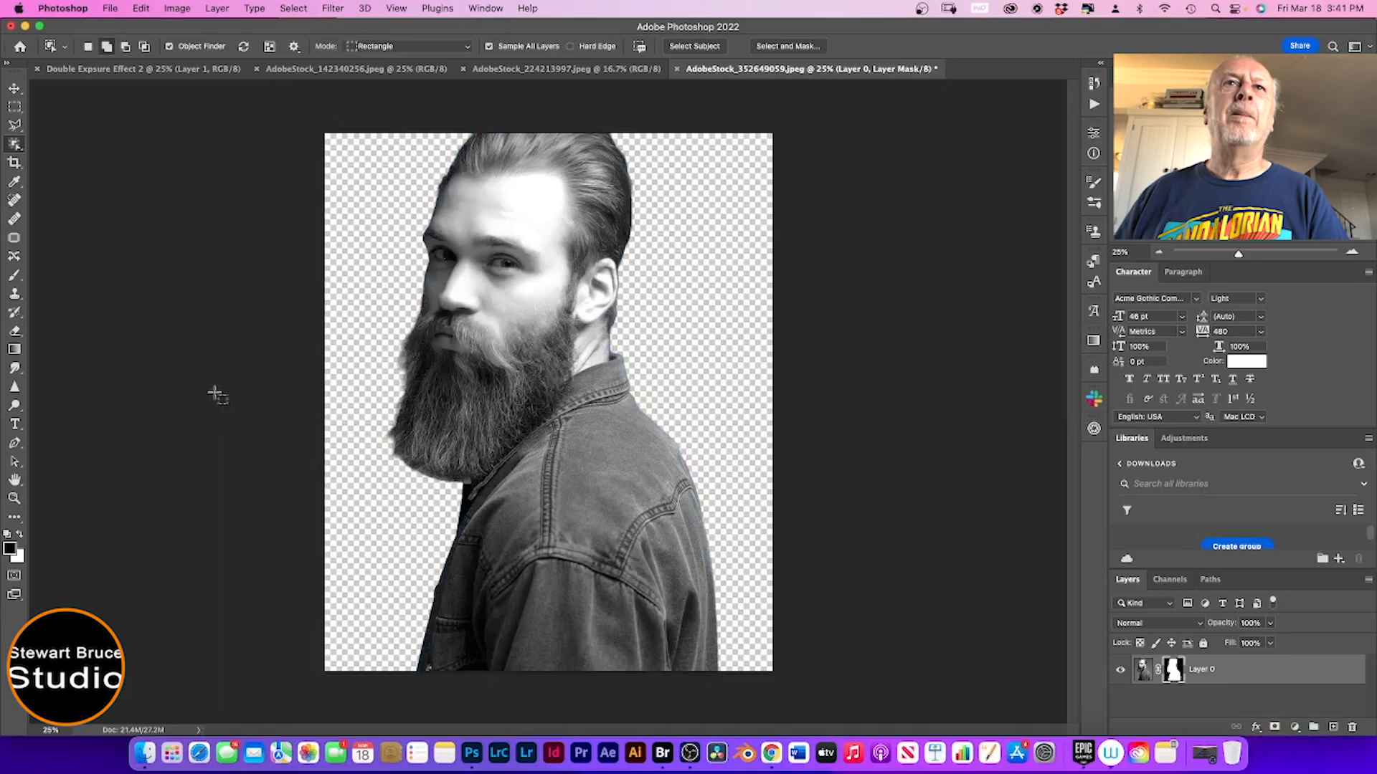
Step: Move the masked man into the Double Expsure Effect 2 document and position him along the left side of the canvas
{"action": "left_click", "coordinate": [16, 89]}
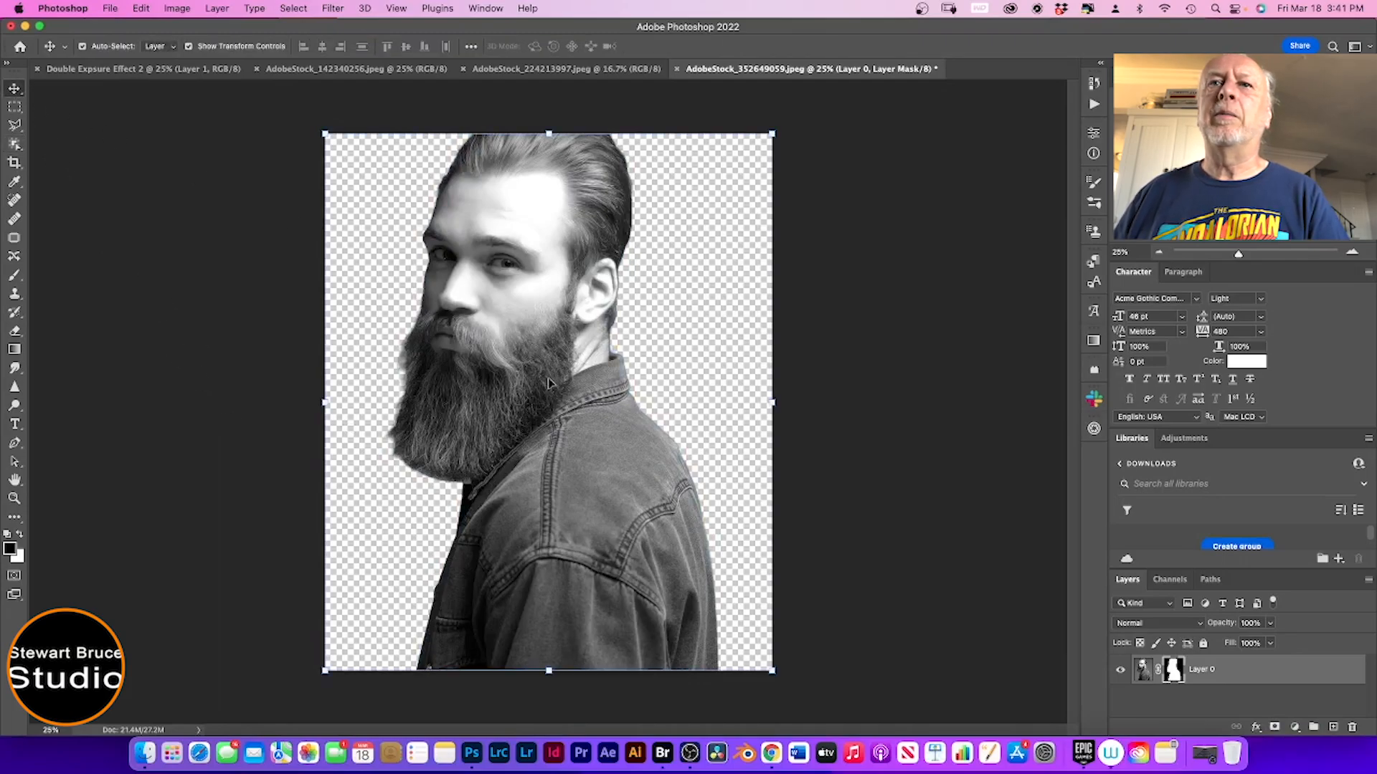
{"action": "key", "text": "super+h"}
{"action": "left_click_drag", "start_coordinate": [548, 383], "coordinate": [172, 125]}
{"action": "left_click_drag", "start_coordinate": [320, 423], "coordinate": [351, 411]}
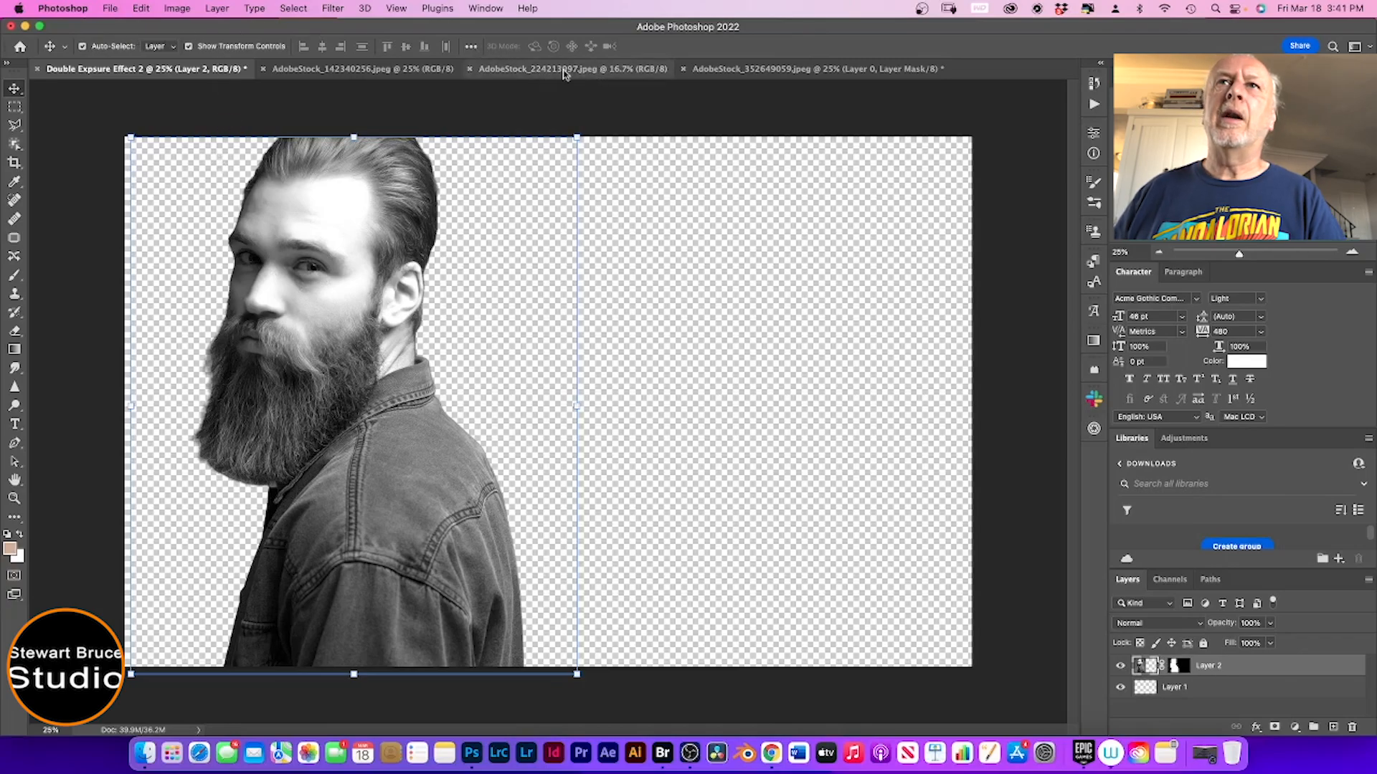
Step: Unlock the forest path photo and bring it into the Double Expsure Effect 2 document, scaled and positioned to span the canvas width
{"action": "left_click", "coordinate": [562, 72]}
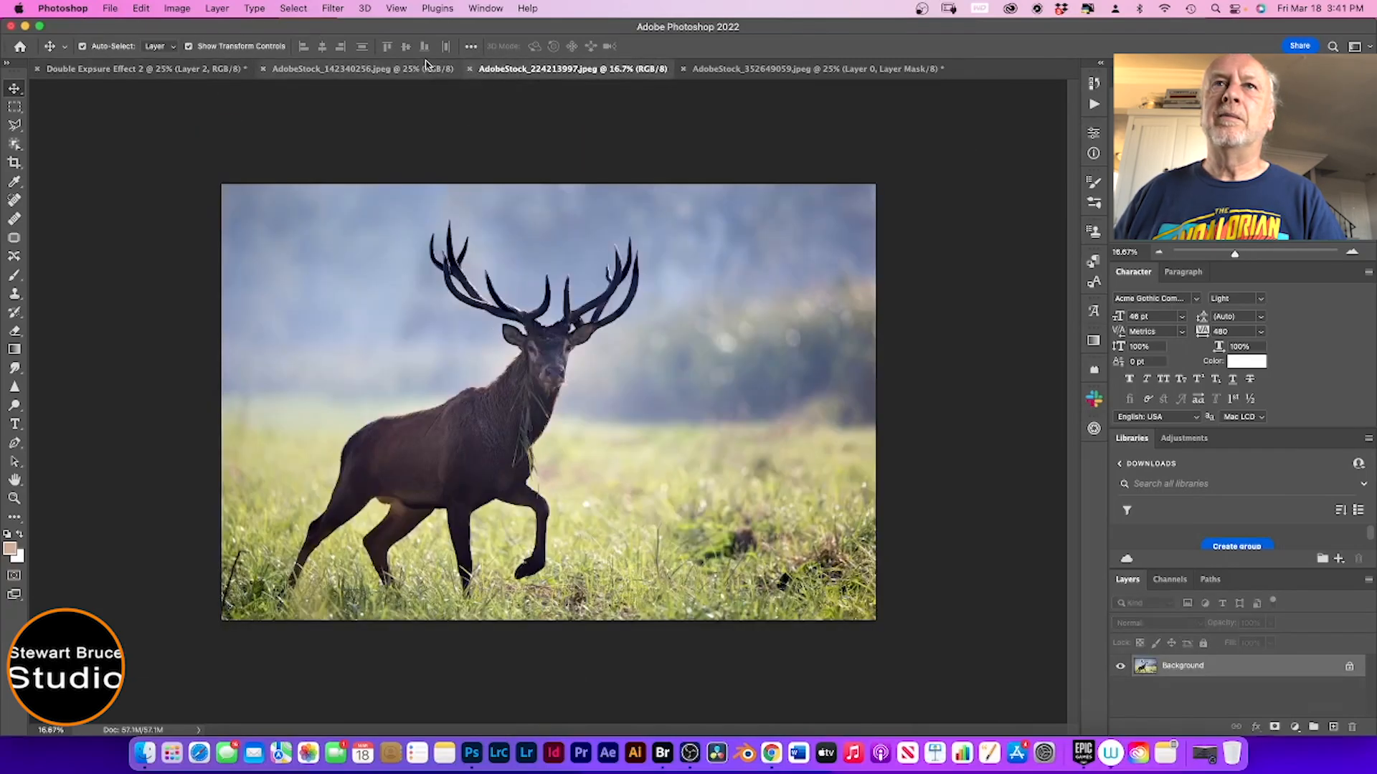
{"action": "left_click", "coordinate": [394, 71]}
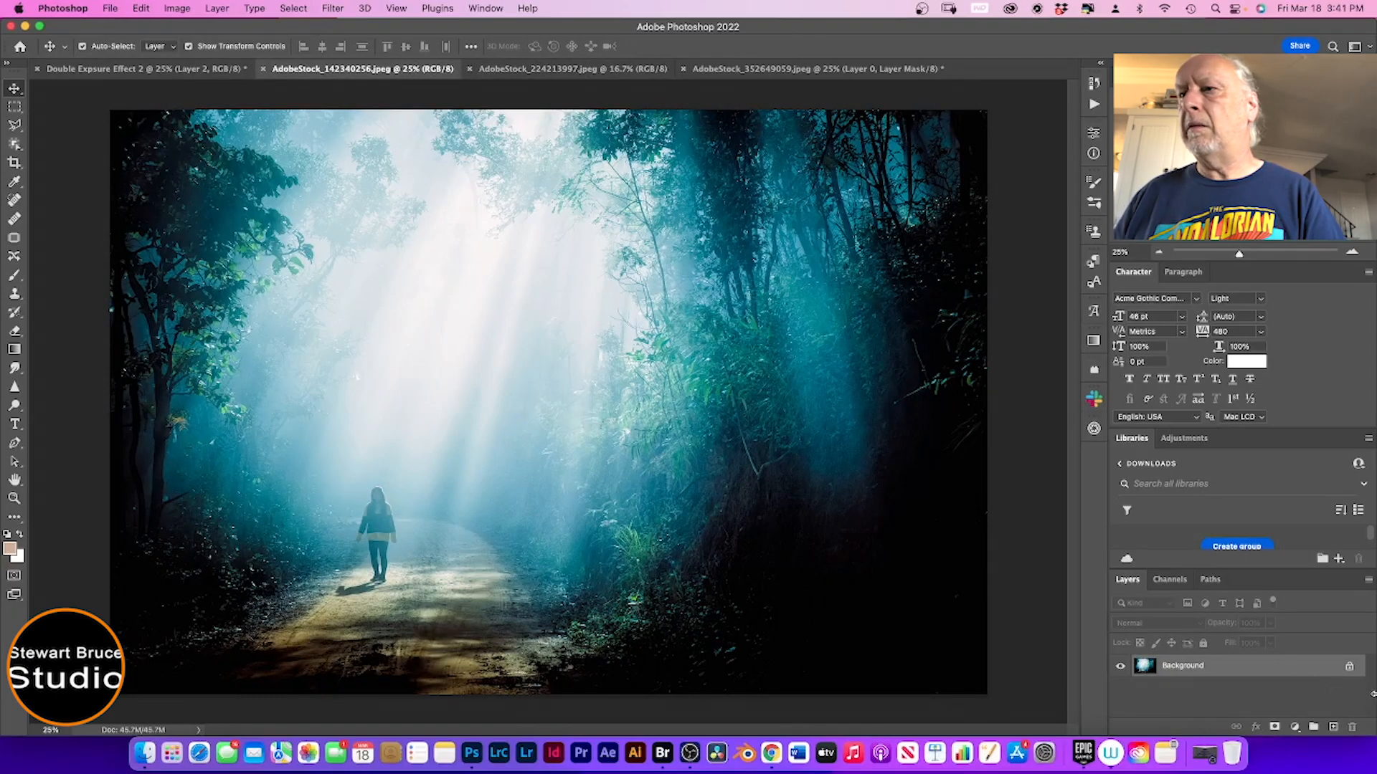
{"action": "left_click", "coordinate": [1349, 666]}
{"action": "left_click_drag", "start_coordinate": [530, 489], "coordinate": [557, 420]}
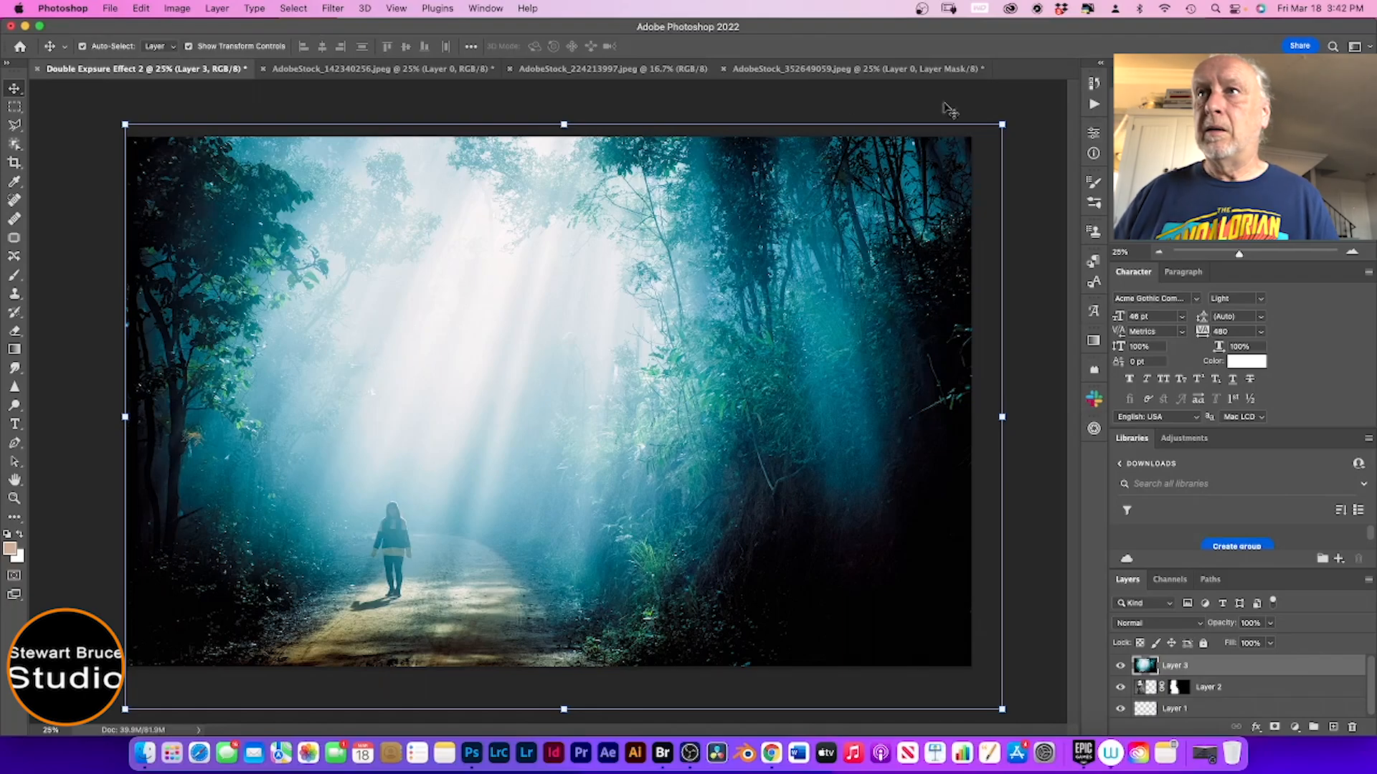
{"action": "left_click_drag", "start_coordinate": [1004, 123], "coordinate": [978, 132]}
{"action": "left_click_drag", "start_coordinate": [662, 295], "coordinate": [661, 269]}
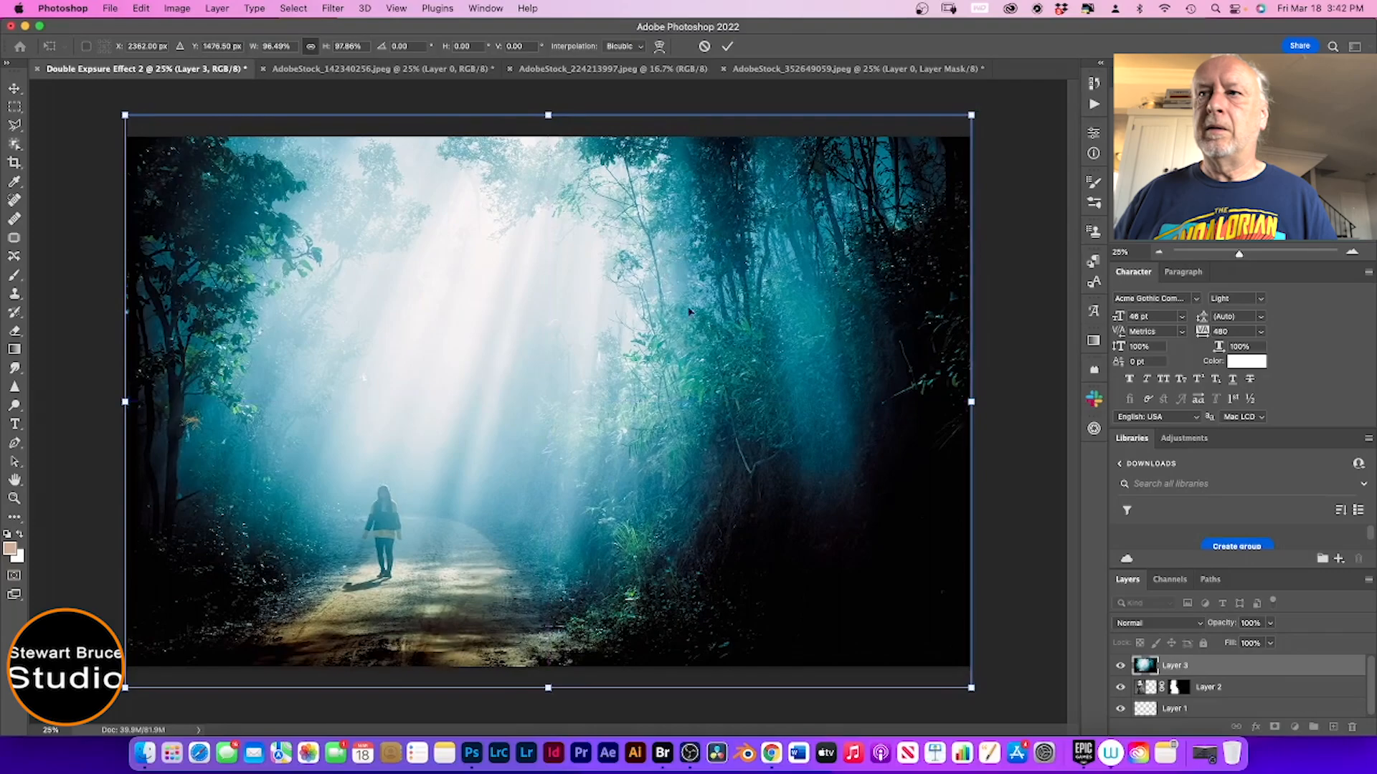
Step: Check the man beneath the forest layer by toggling its visibility, and set the forest layer's opacity to 48%
{"action": "left_click", "coordinate": [1121, 666]}
{"action": "left_click", "coordinate": [1121, 666]}
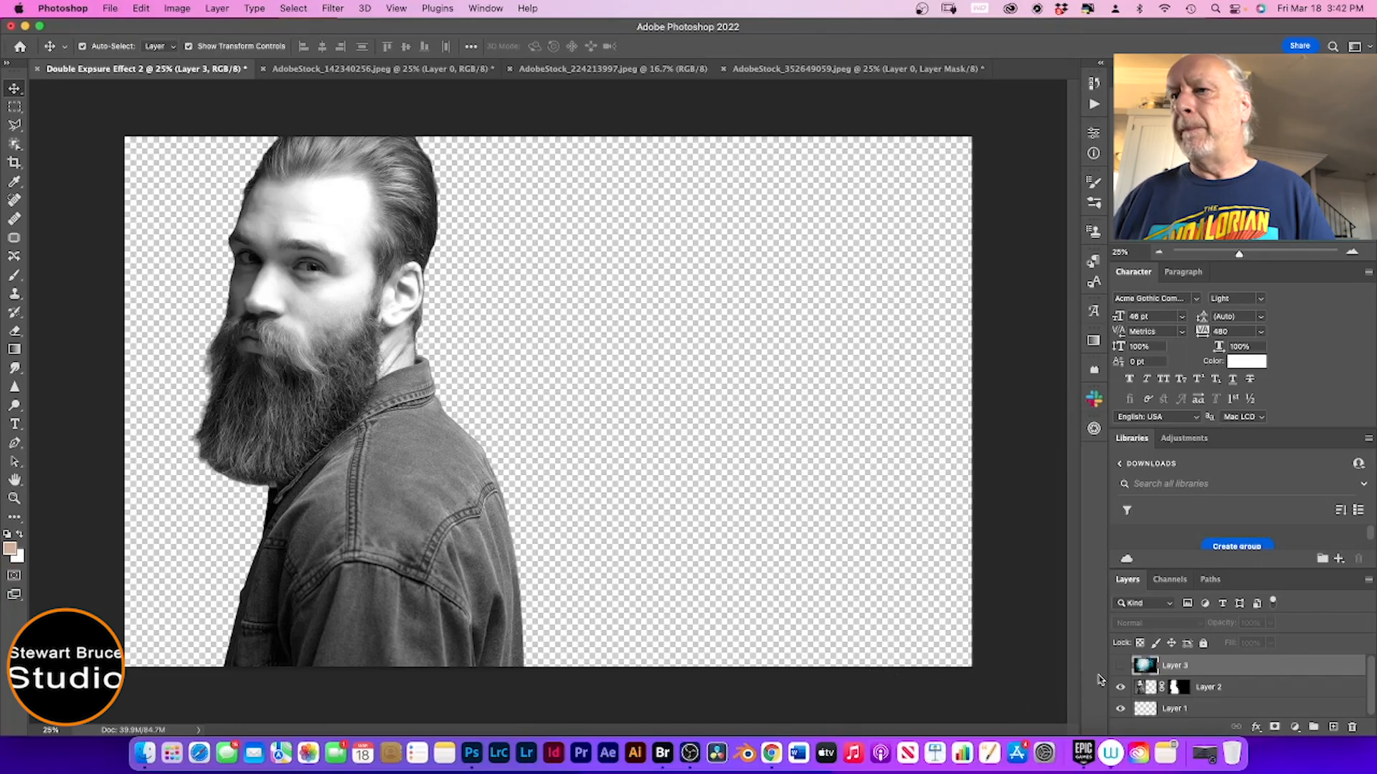
{"action": "left_click", "coordinate": [1121, 666]}
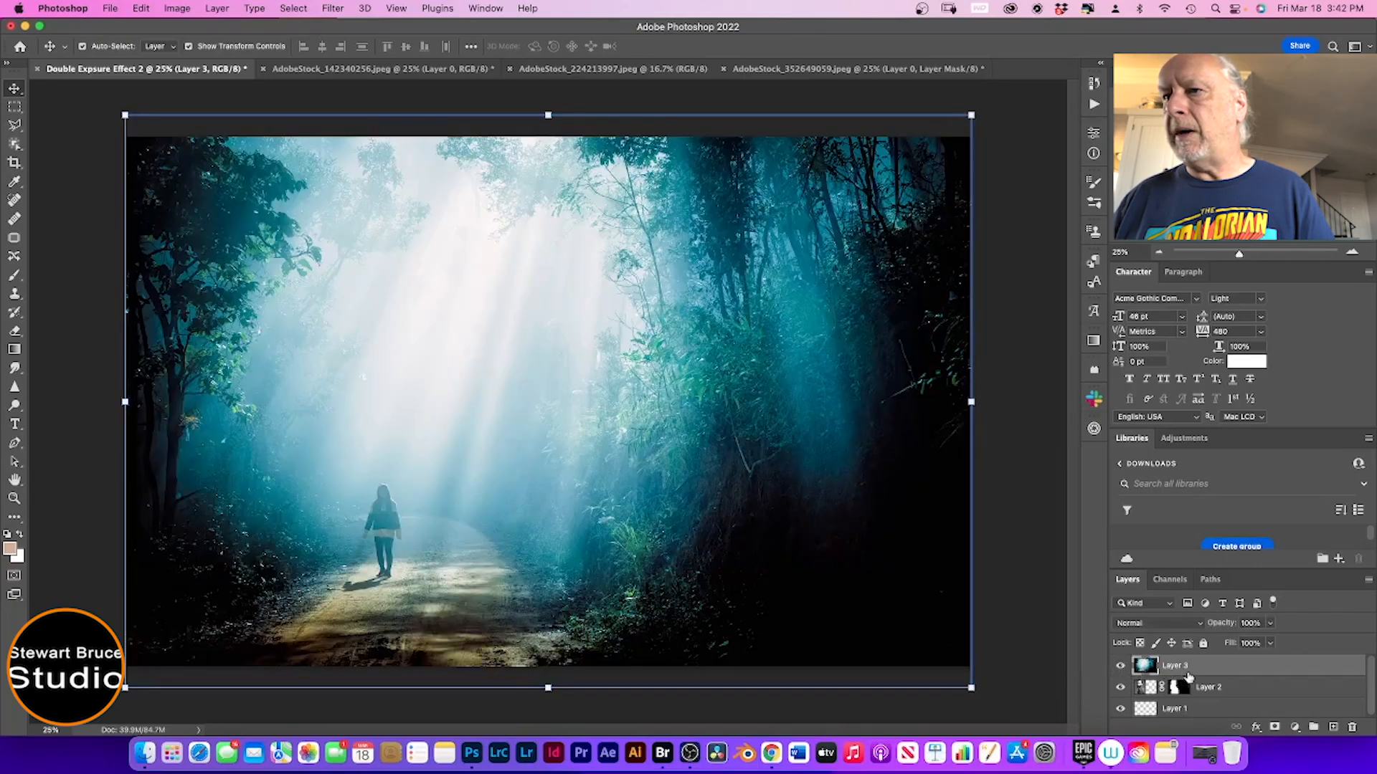
{"action": "left_click", "coordinate": [1270, 623]}
{"action": "left_click_drag", "start_coordinate": [1267, 641], "coordinate": [1235, 644]}
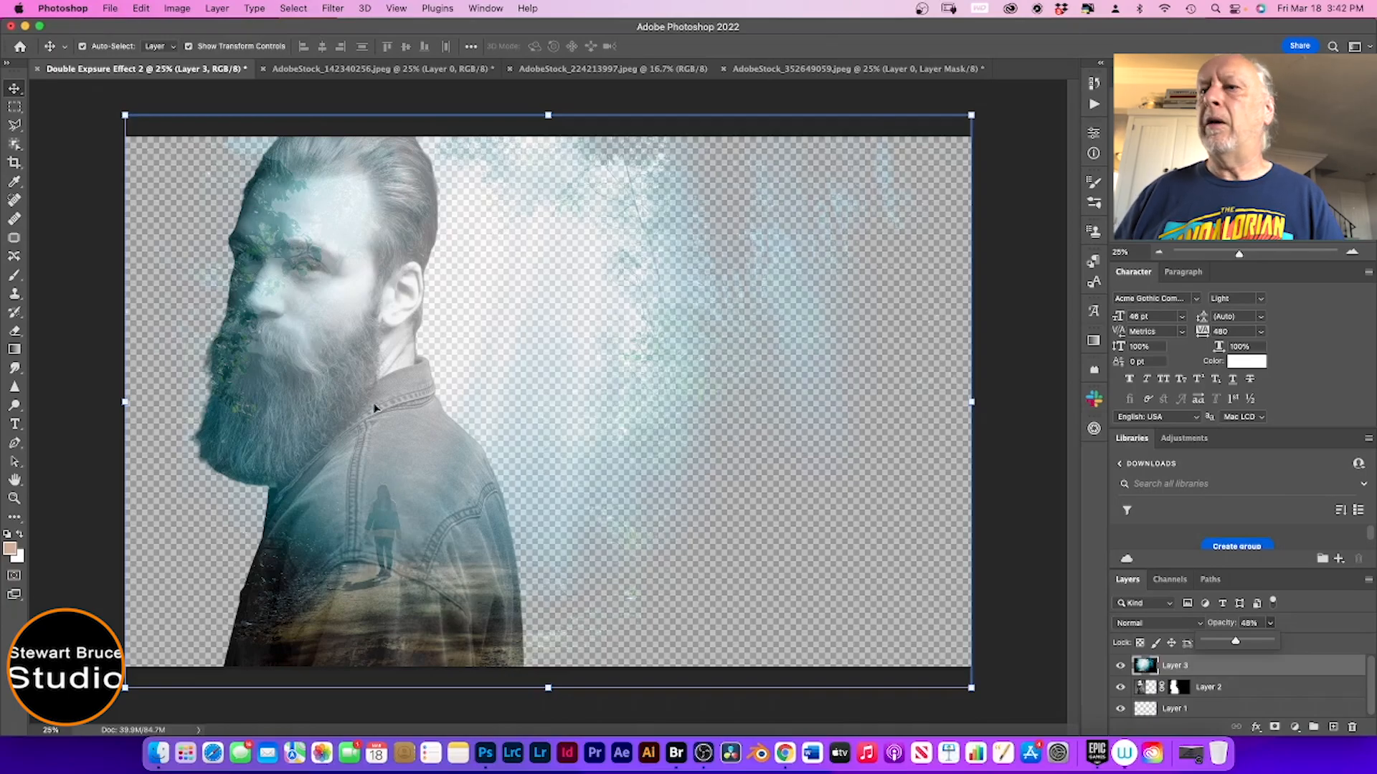
Step: Rename the masked man's layer "Model" and the forest layer "Wood Background"
{"action": "double_click", "coordinate": [1209, 688]}
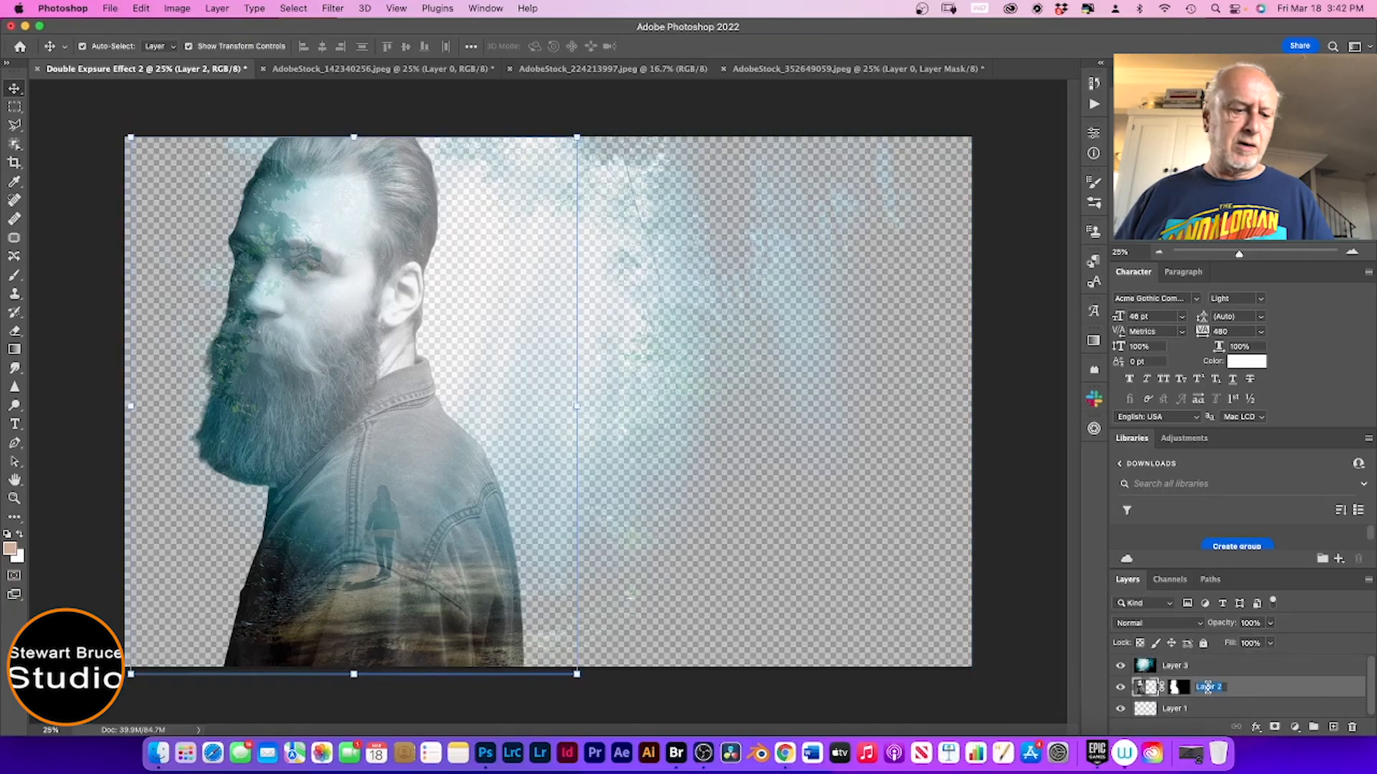
{"action": "key", "text": "BackSpace"}
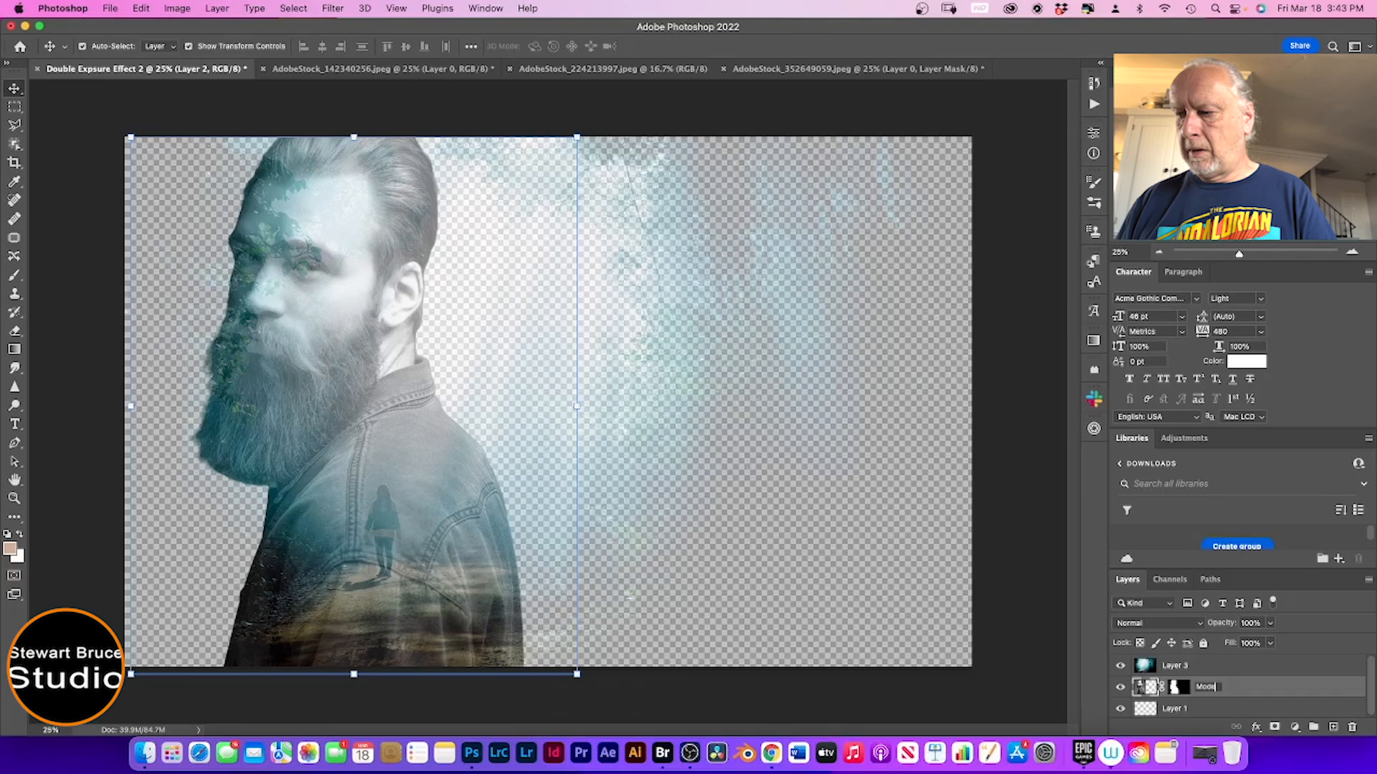
{"action": "double_click", "coordinate": [1175, 665]}
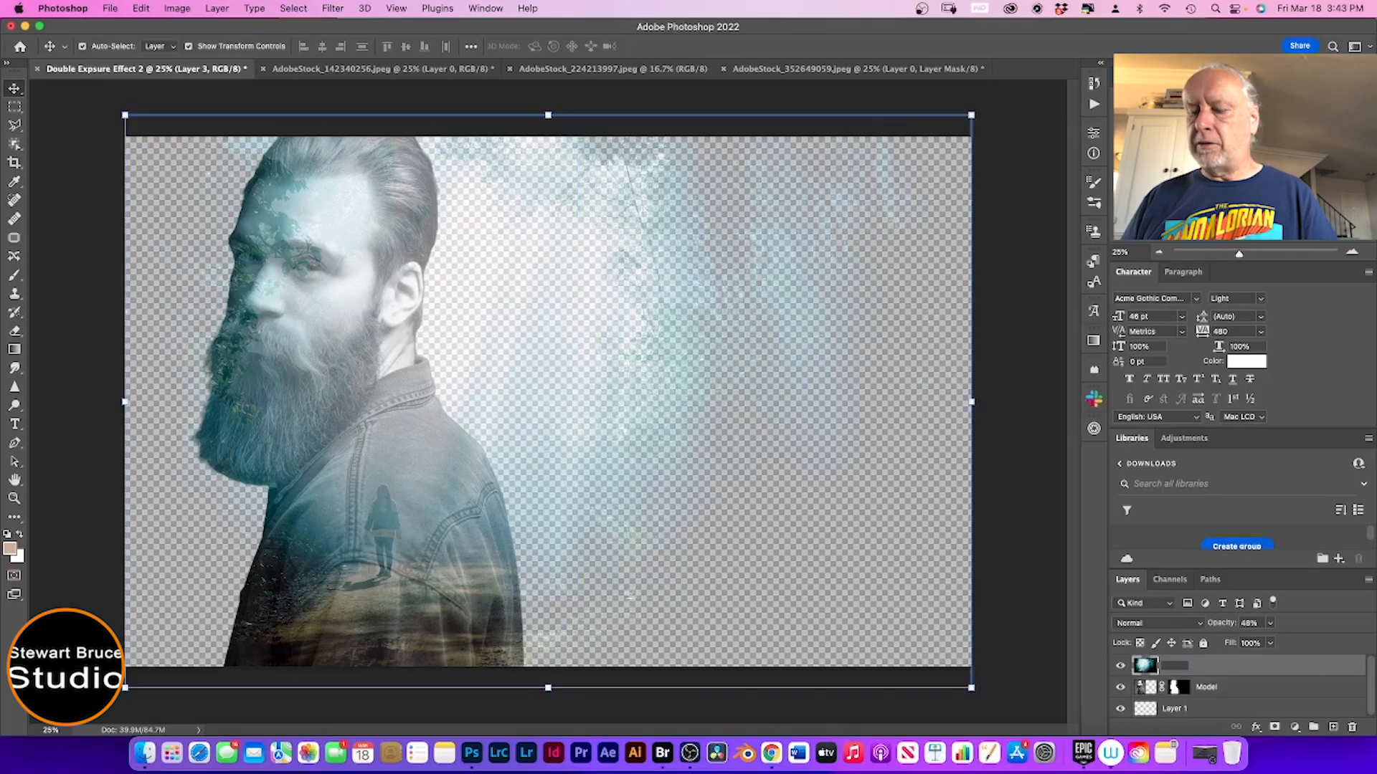
{"action": "type", "text": "Wood"}
{"action": "key", "text": "Return"}
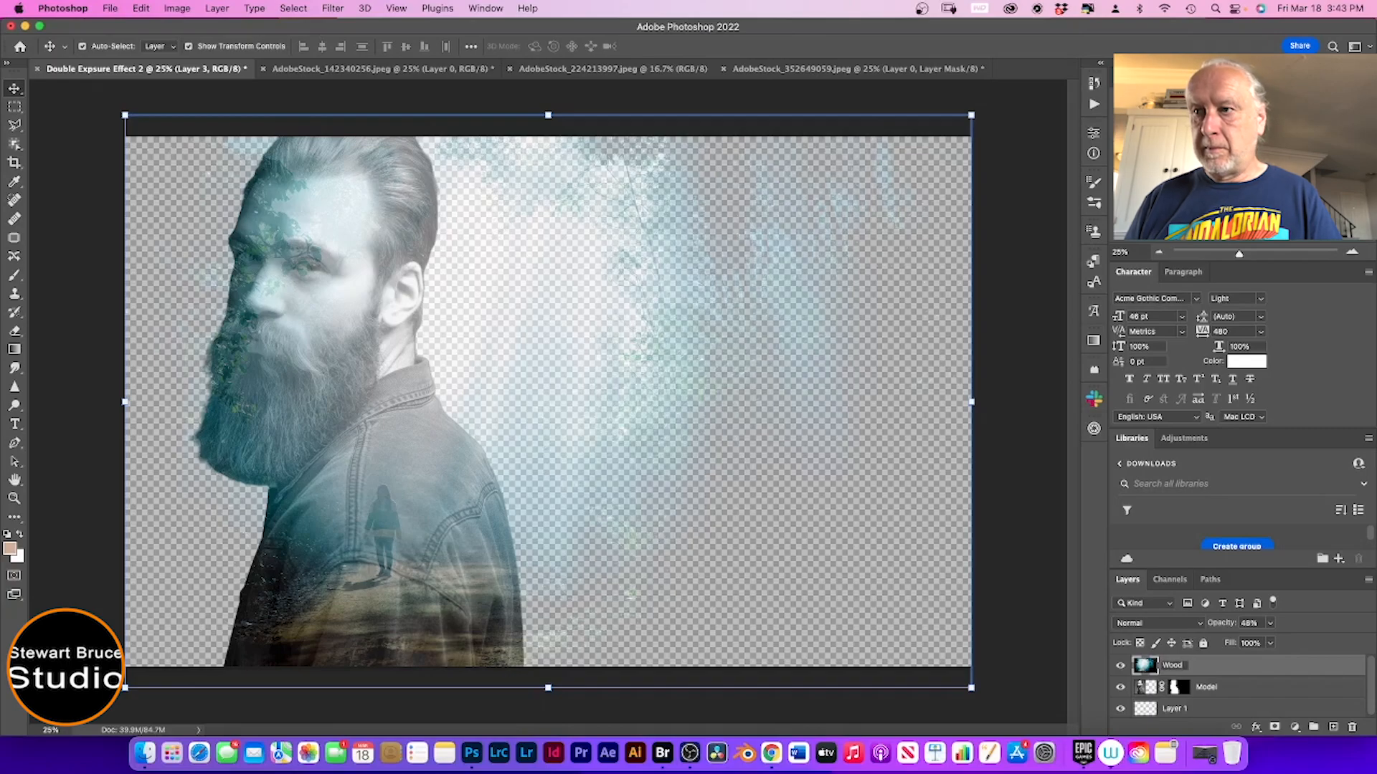
{"action": "type", "text": "Background"}
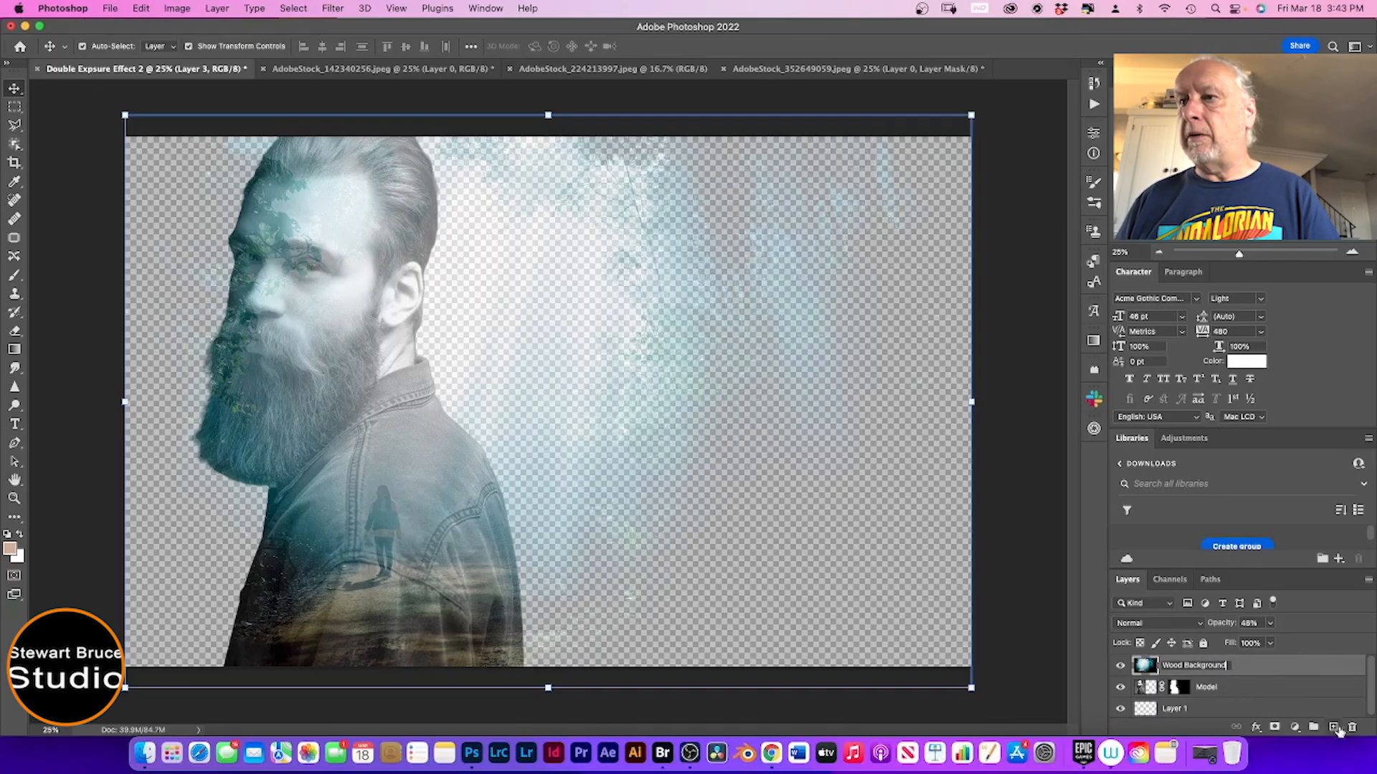
{"action": "left_click", "coordinate": [1278, 664]}
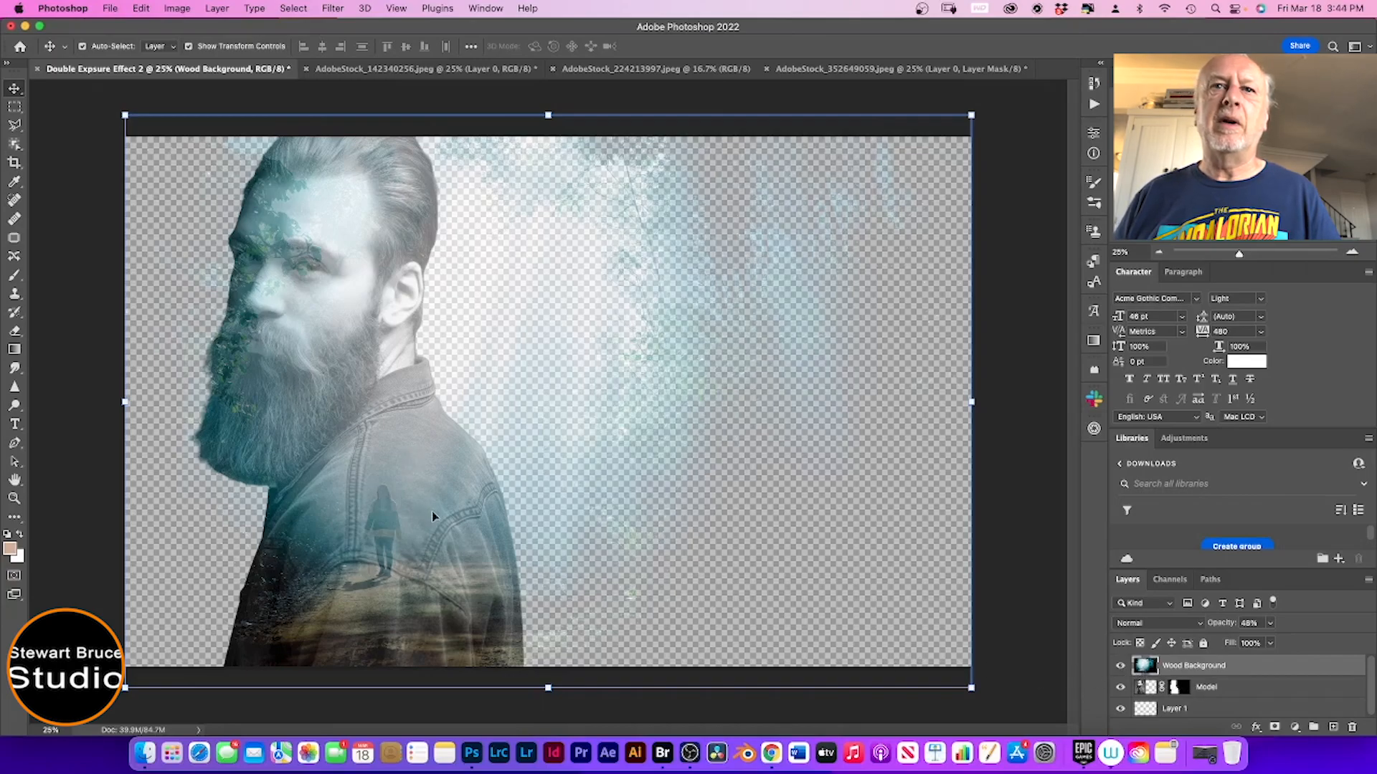
Step: Shift the Wood Background layer slightly upward, with its sides aligned to the canvas edges
{"action": "left_click_drag", "start_coordinate": [363, 521], "coordinate": [401, 506]}
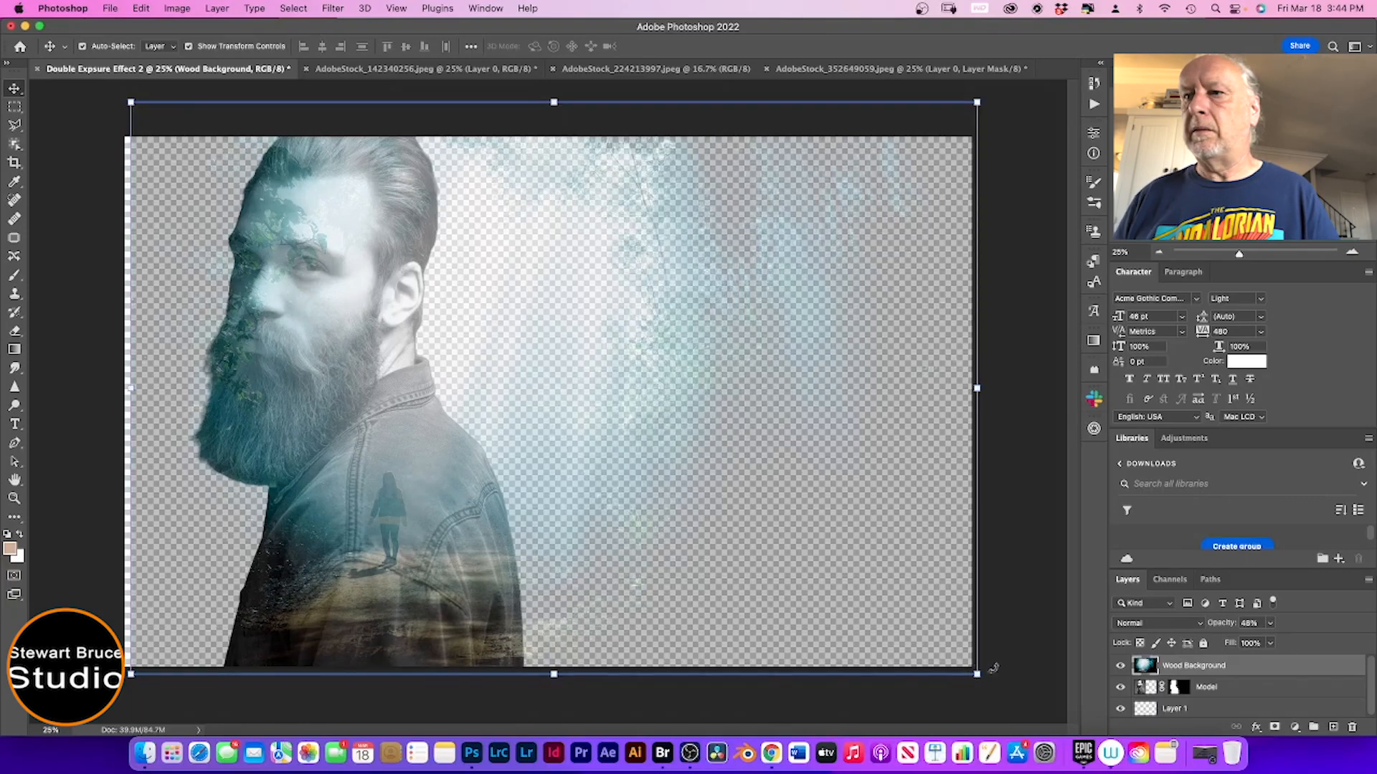
{"action": "left_click", "coordinate": [1140, 690]}
{"action": "left_click_drag", "start_coordinate": [402, 551], "coordinate": [415, 549]}
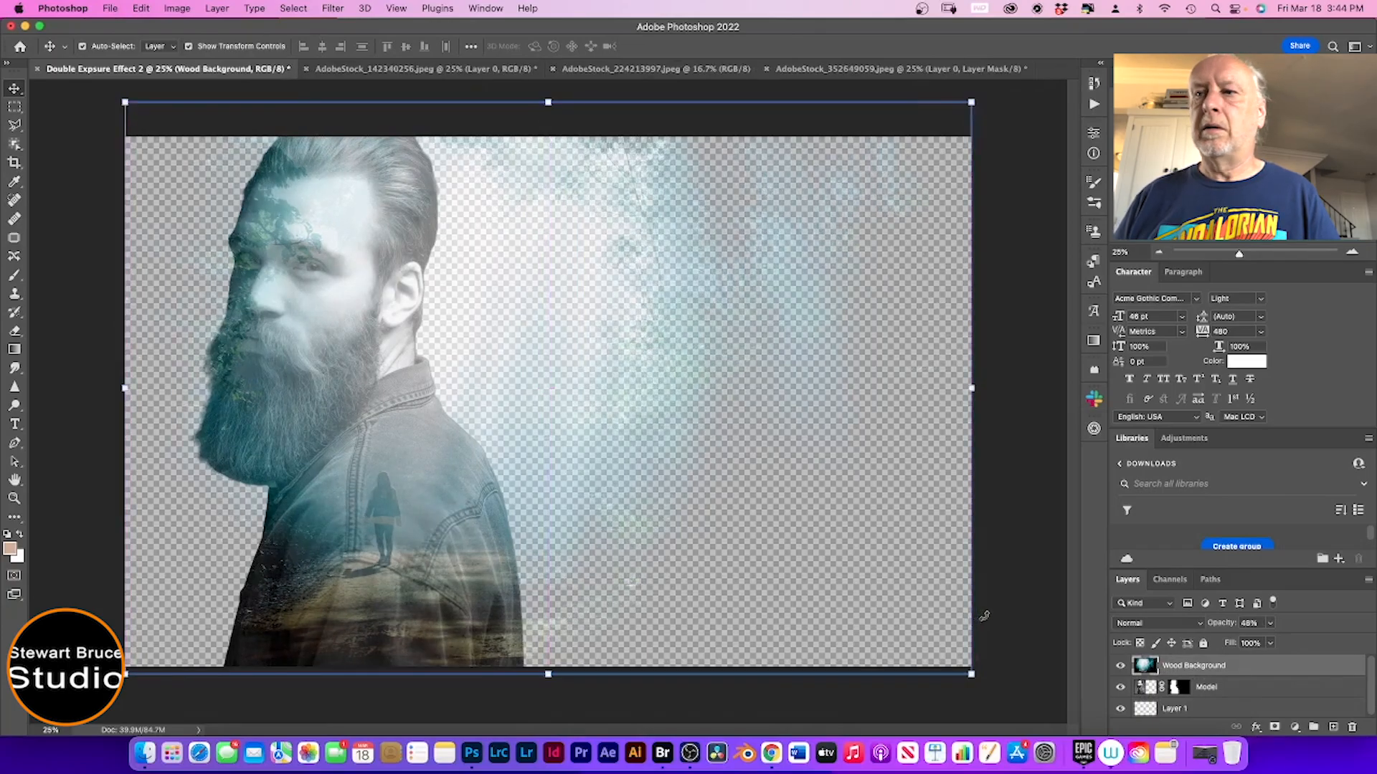
Step: Nudge the Model layer slightly to the left until its left boundary meets the canvas's left edge
{"action": "left_click", "coordinate": [1145, 690]}
{"action": "key", "text": "shift+Left"}
{"action": "key", "text": "shift+Left"}
{"action": "key", "text": "shift+Left"}
{"action": "key", "text": "shift+Left"}
{"action": "key", "text": "shift+Left"}
{"action": "key", "text": "shift+Left"}
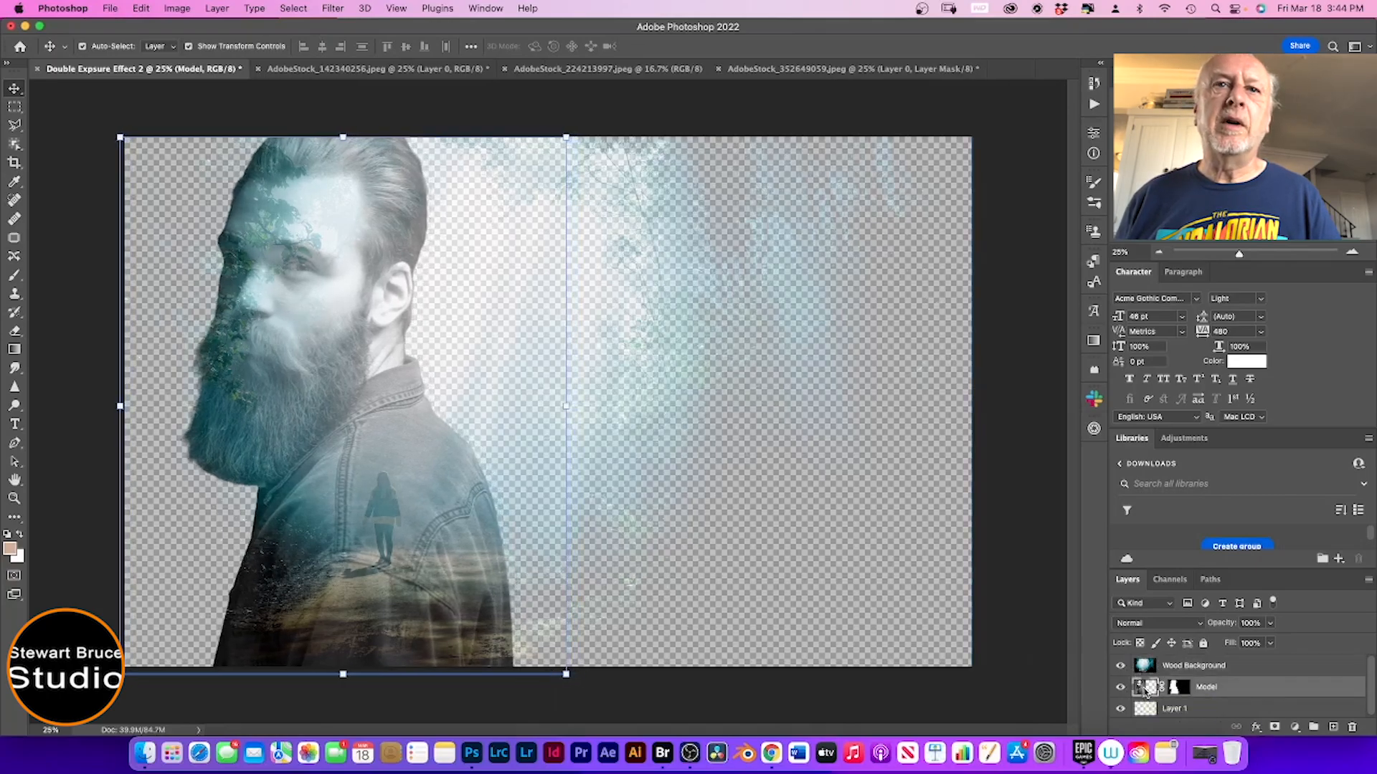
{"action": "key", "text": "shift+Left"}
{"action": "key", "text": "shift+Left"}
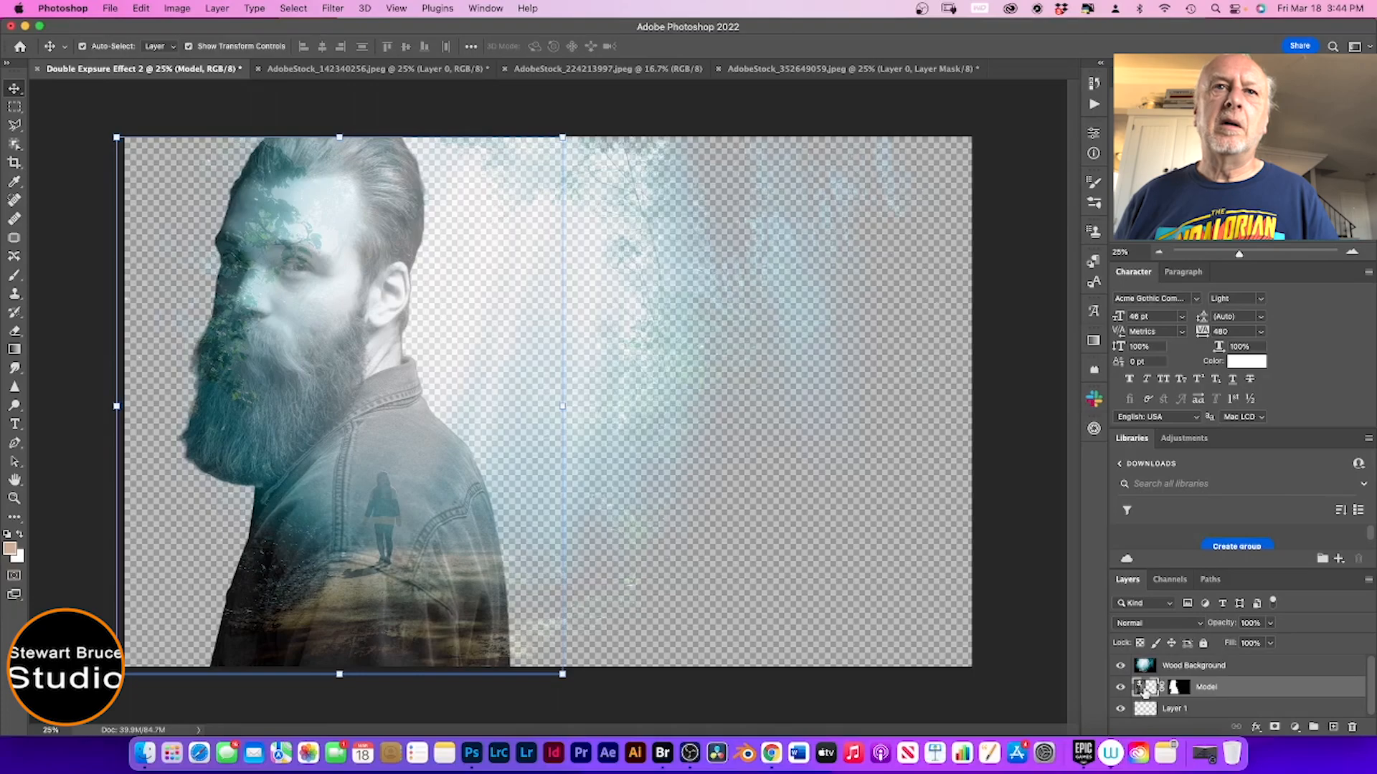
{"action": "key", "text": "shift+Left"}
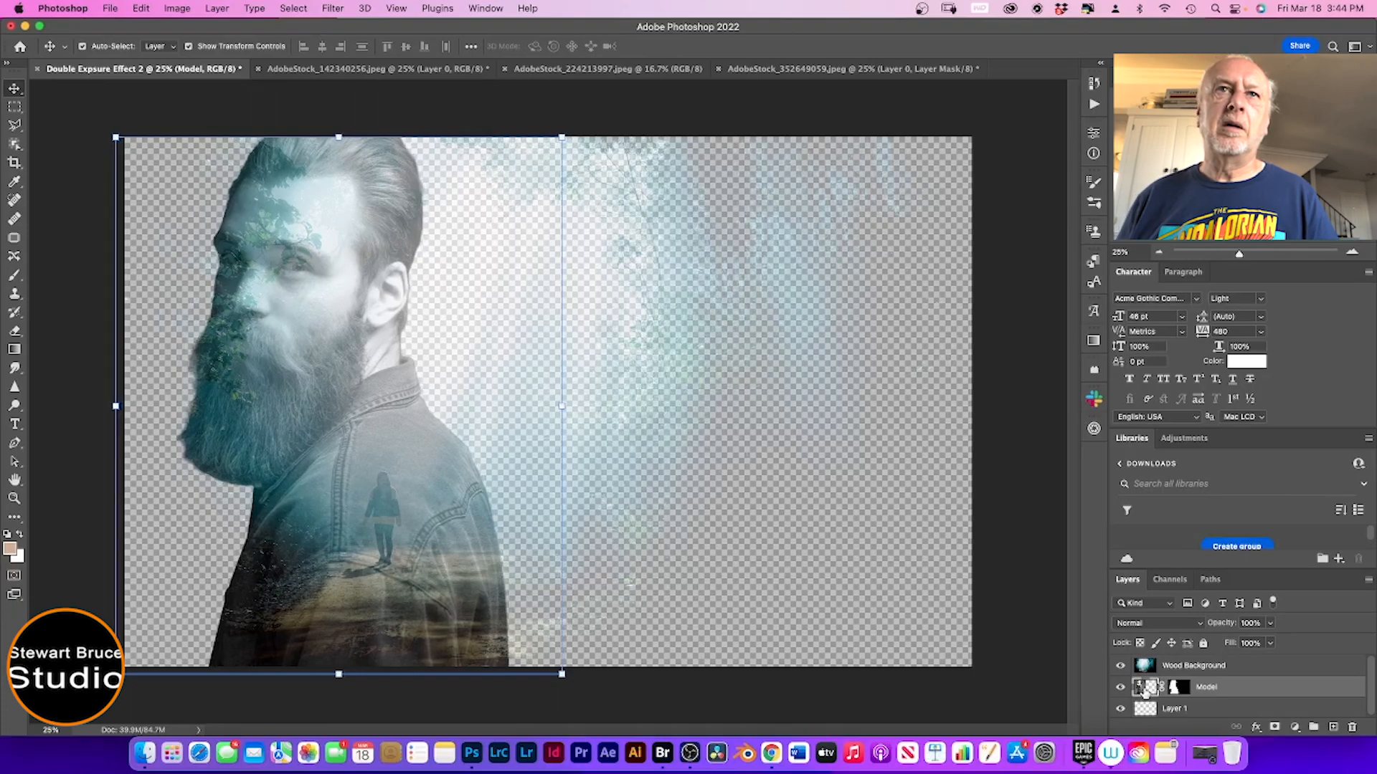
{"action": "key", "text": "shift+Right"}
{"action": "key", "text": "shift+Right"}
{"action": "key", "text": "shift+Right"}
{"action": "key", "text": "shift+Right"}
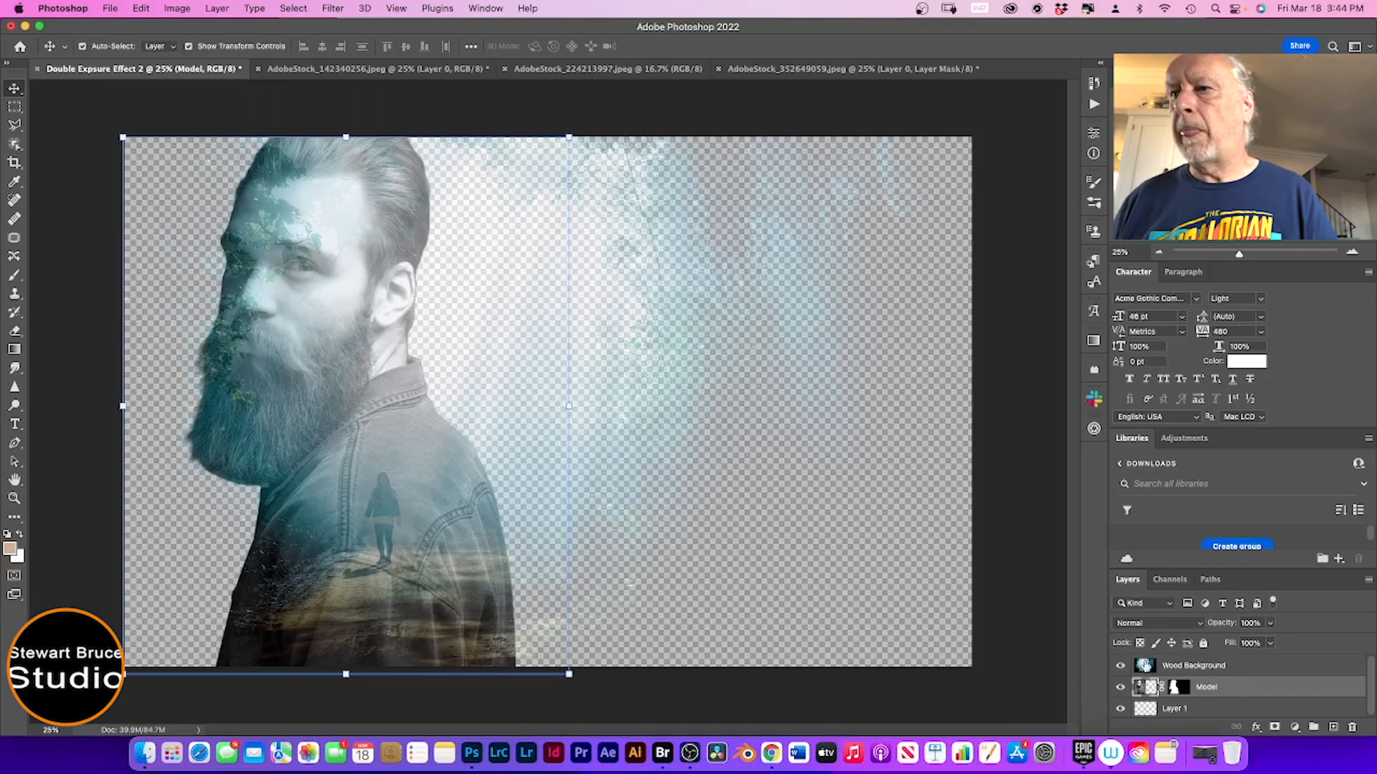
Step: Enlarge the Wood Background layer to about 104% width and 106% height from its lower-left corner, and set its opacity to 98%
{"action": "left_click", "coordinate": [1144, 667]}
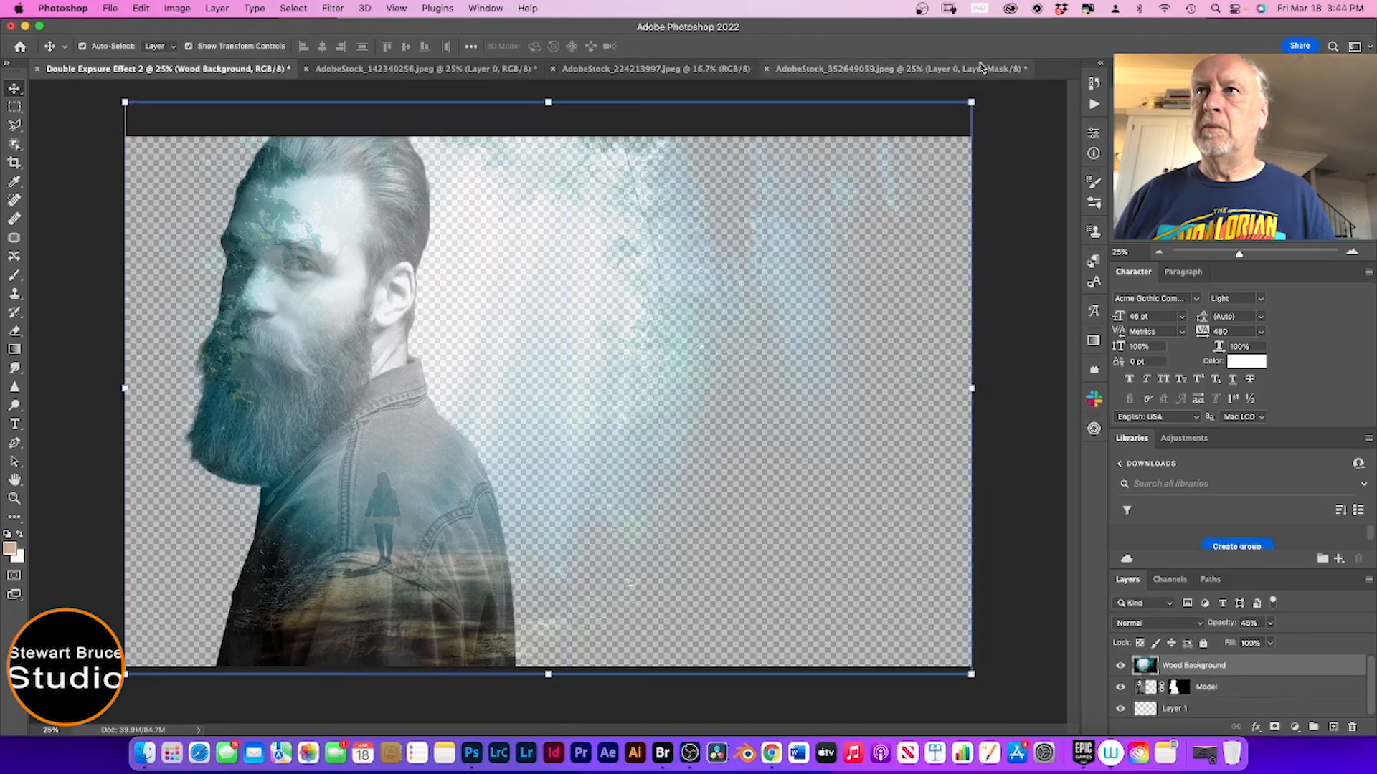
{"action": "left_click", "coordinate": [971, 102]}
{"action": "left_click_drag", "start_coordinate": [973, 102], "coordinate": [1007, 68]}
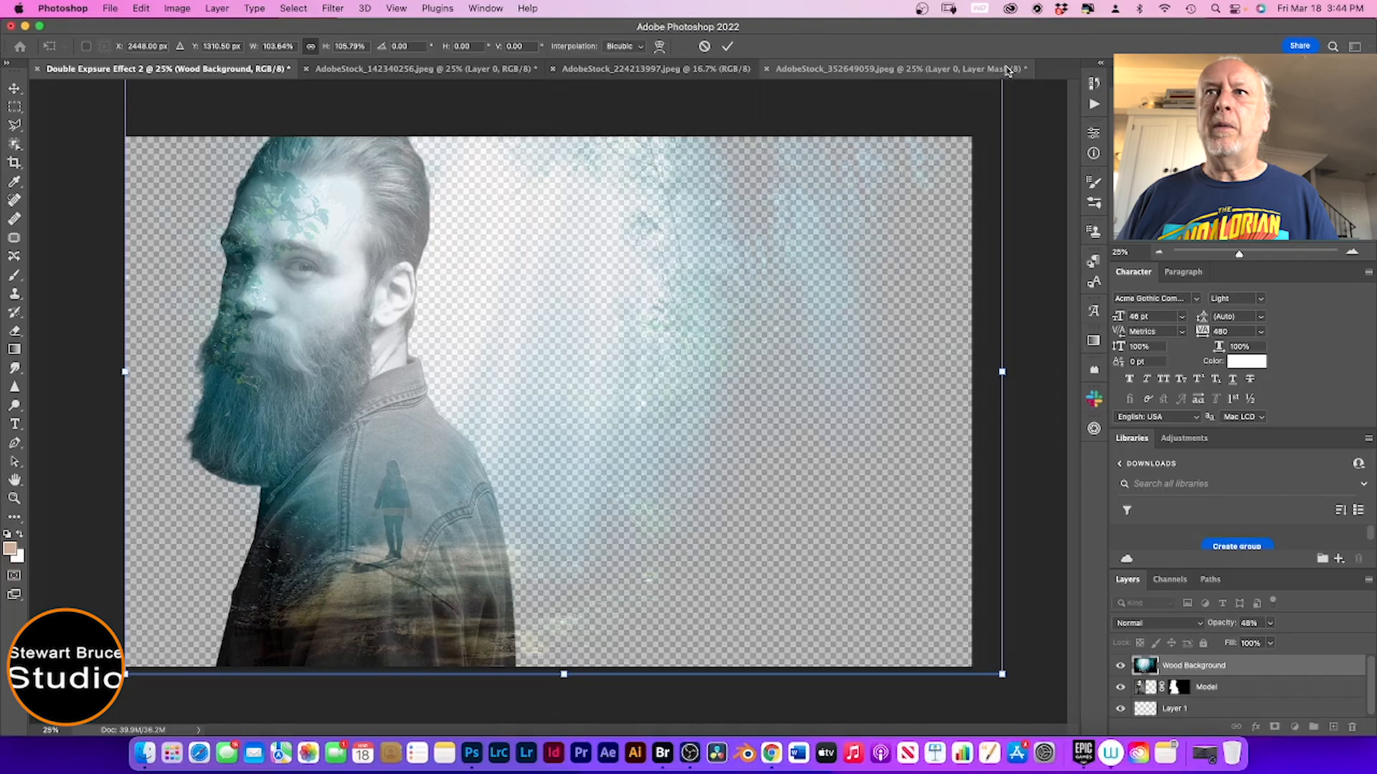
{"action": "left_click", "coordinate": [1269, 623]}
{"action": "left_click_drag", "start_coordinate": [1270, 642], "coordinate": [1304, 645]}
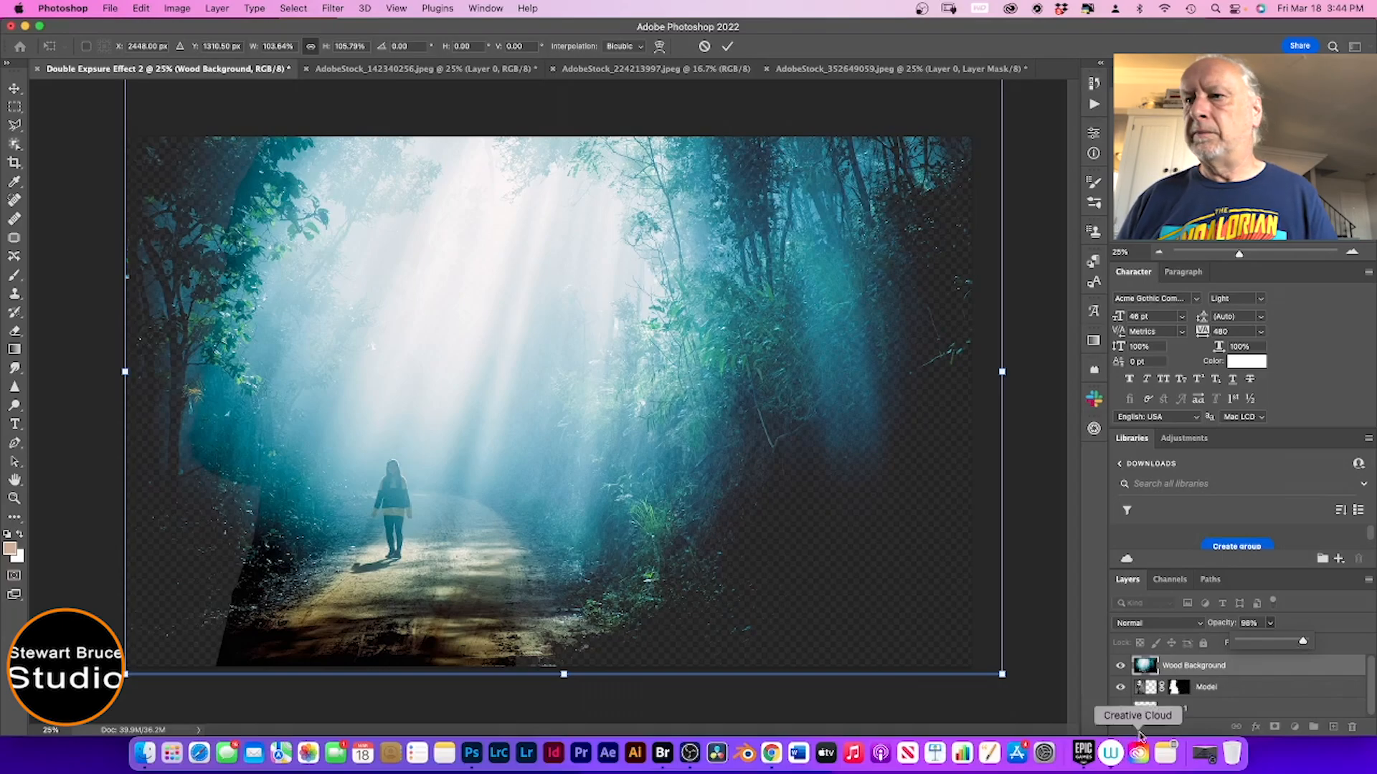
Step: Load the Model layer's mask as a selection and apply it as a layer mask on the Wood Background layer
{"action": "left_click", "coordinate": [1144, 687]}
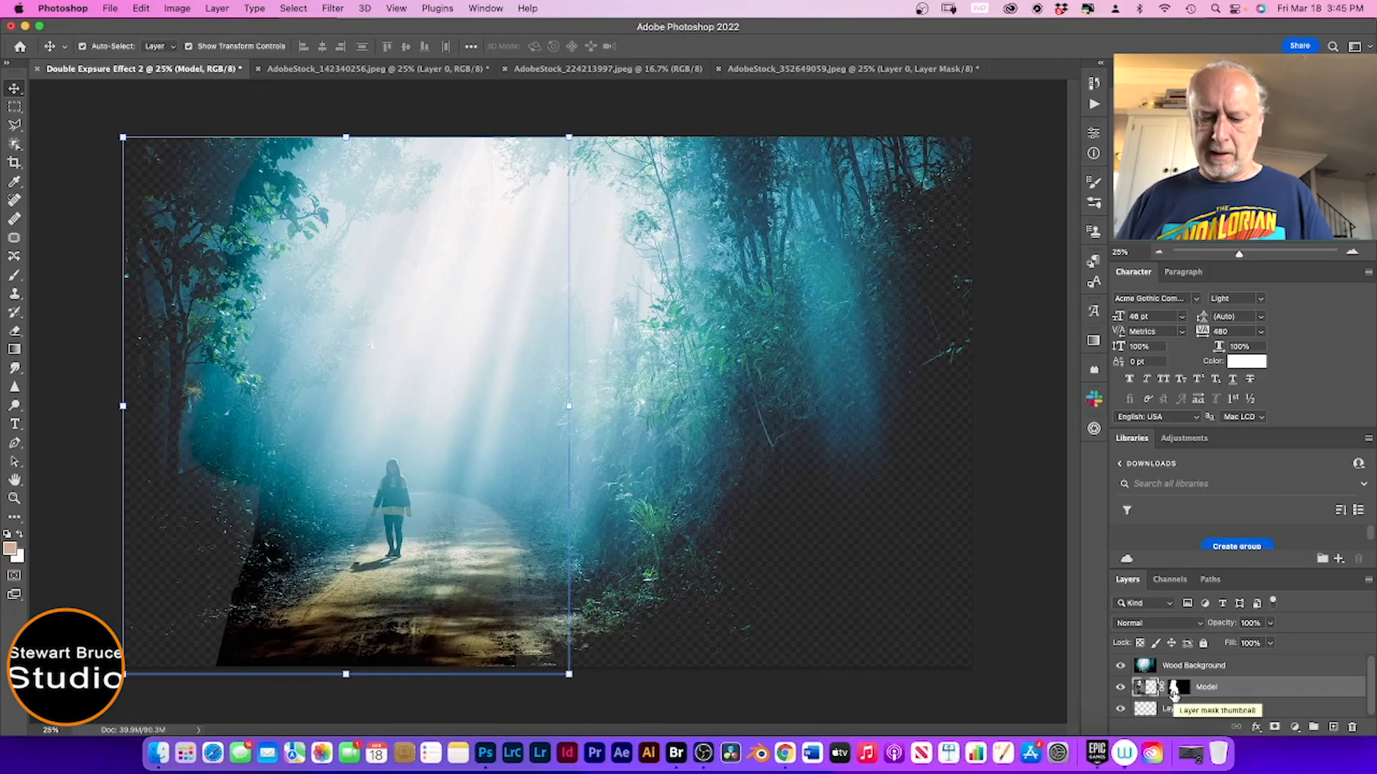
{"action": "left_click", "coordinate": [1174, 688], "text": "super"}
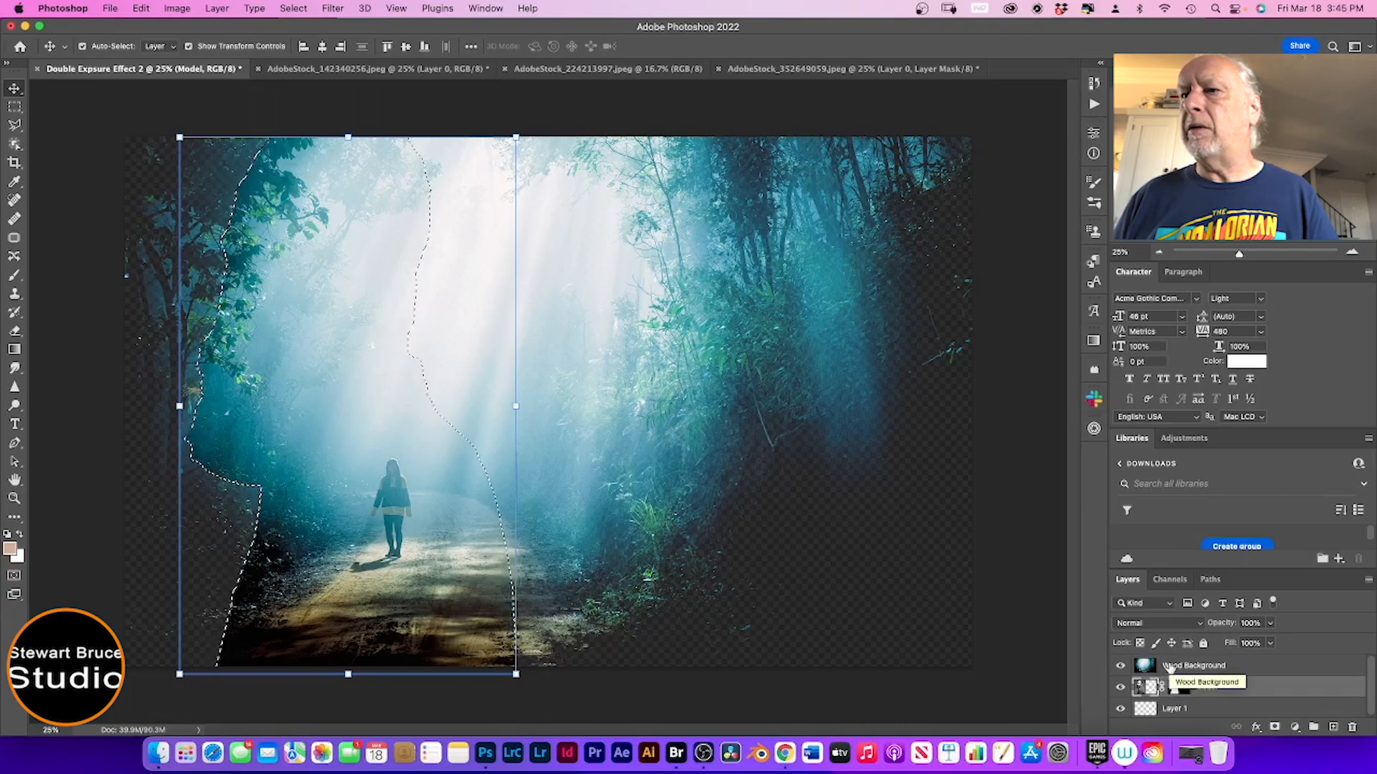
{"action": "left_click", "coordinate": [1169, 667]}
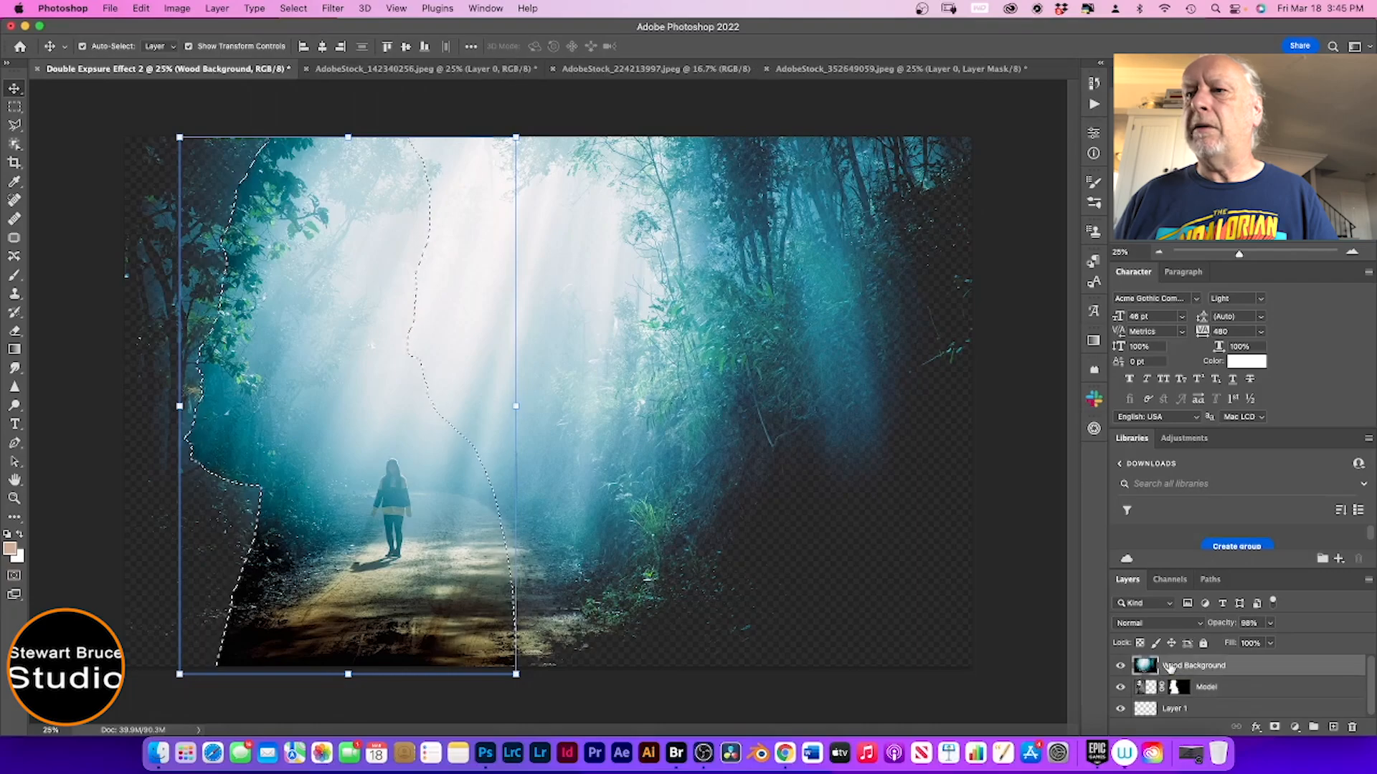
{"action": "left_click", "coordinate": [1275, 727]}
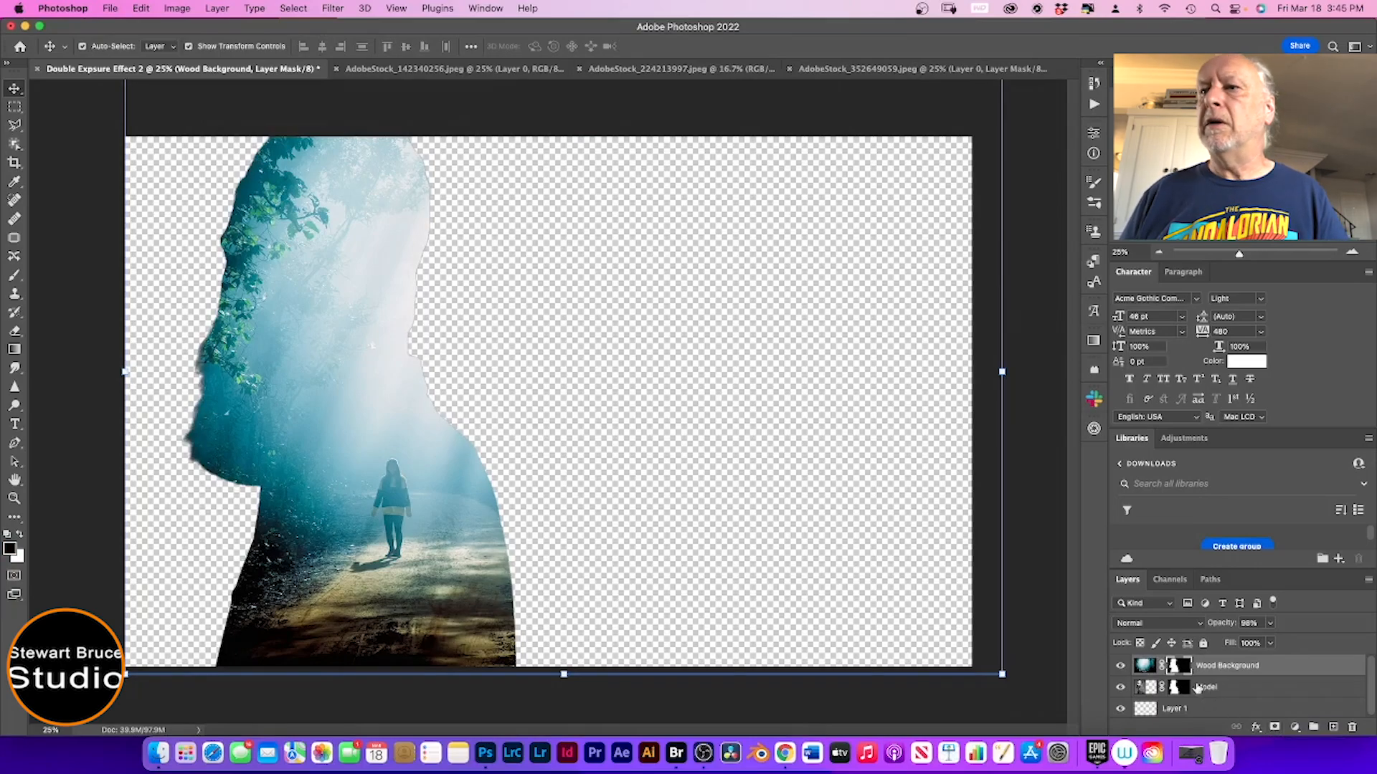
Step: Set the Wood Background layer's opacity to 100% and its blend mode to Soft Light
{"action": "left_click", "coordinate": [1269, 624]}
{"action": "left_click_drag", "start_coordinate": [1268, 641], "coordinate": [1273, 641]}
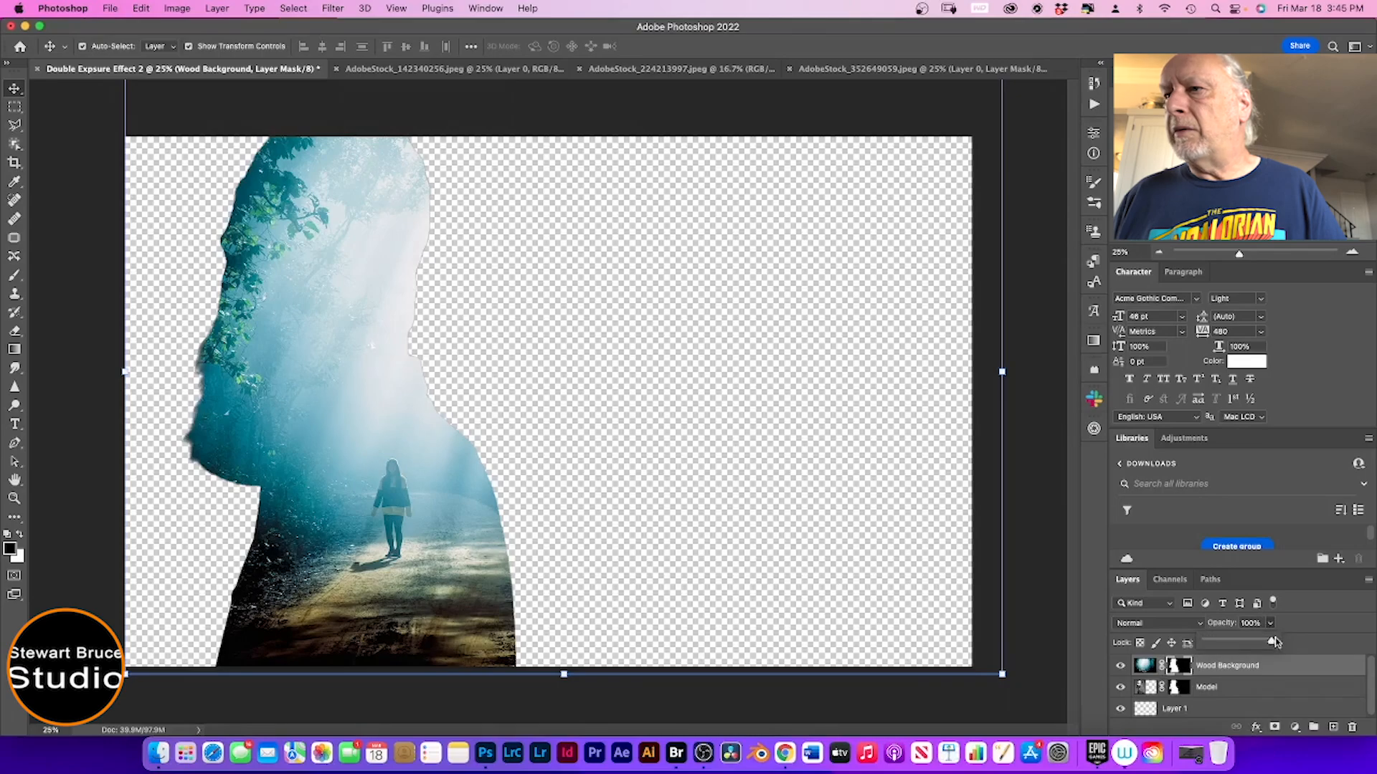
{"action": "left_click", "coordinate": [1196, 624]}
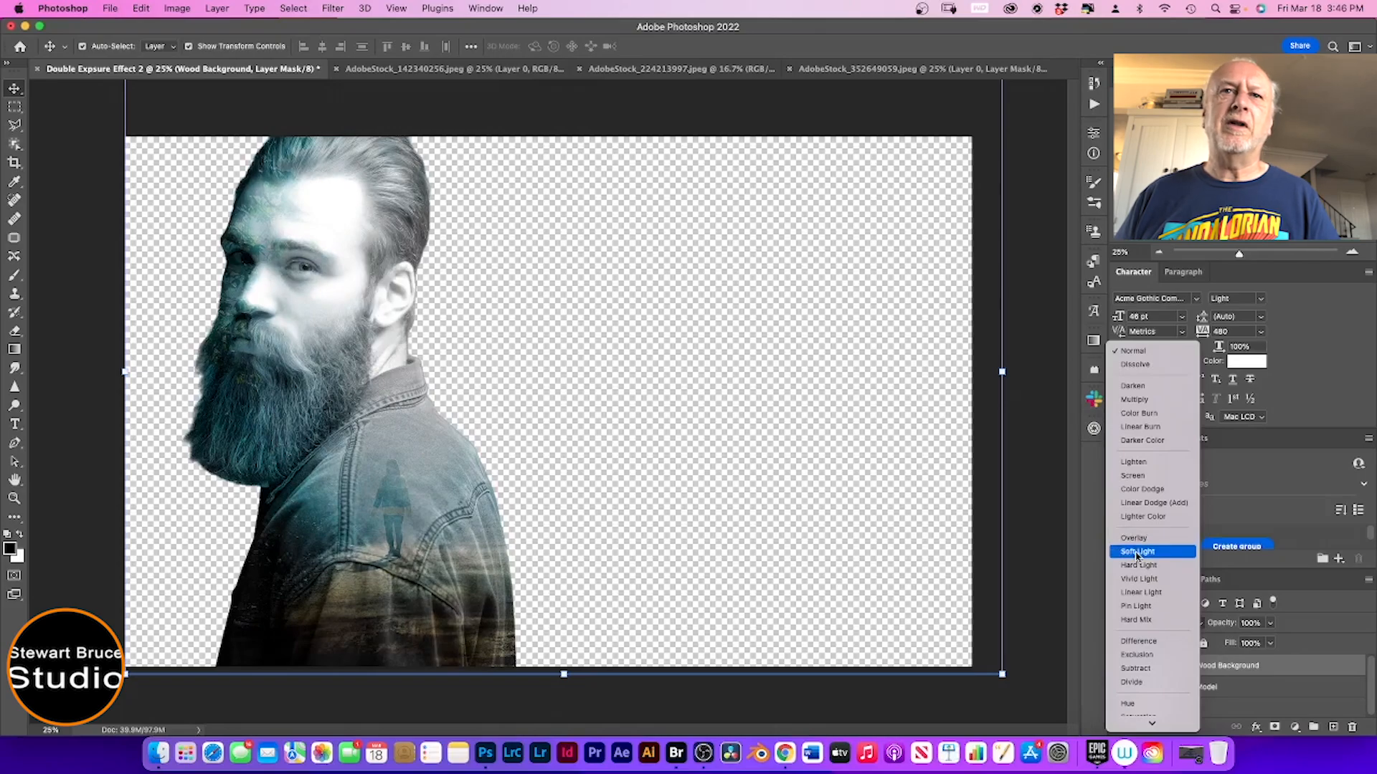
{"action": "left_click", "coordinate": [1136, 554]}
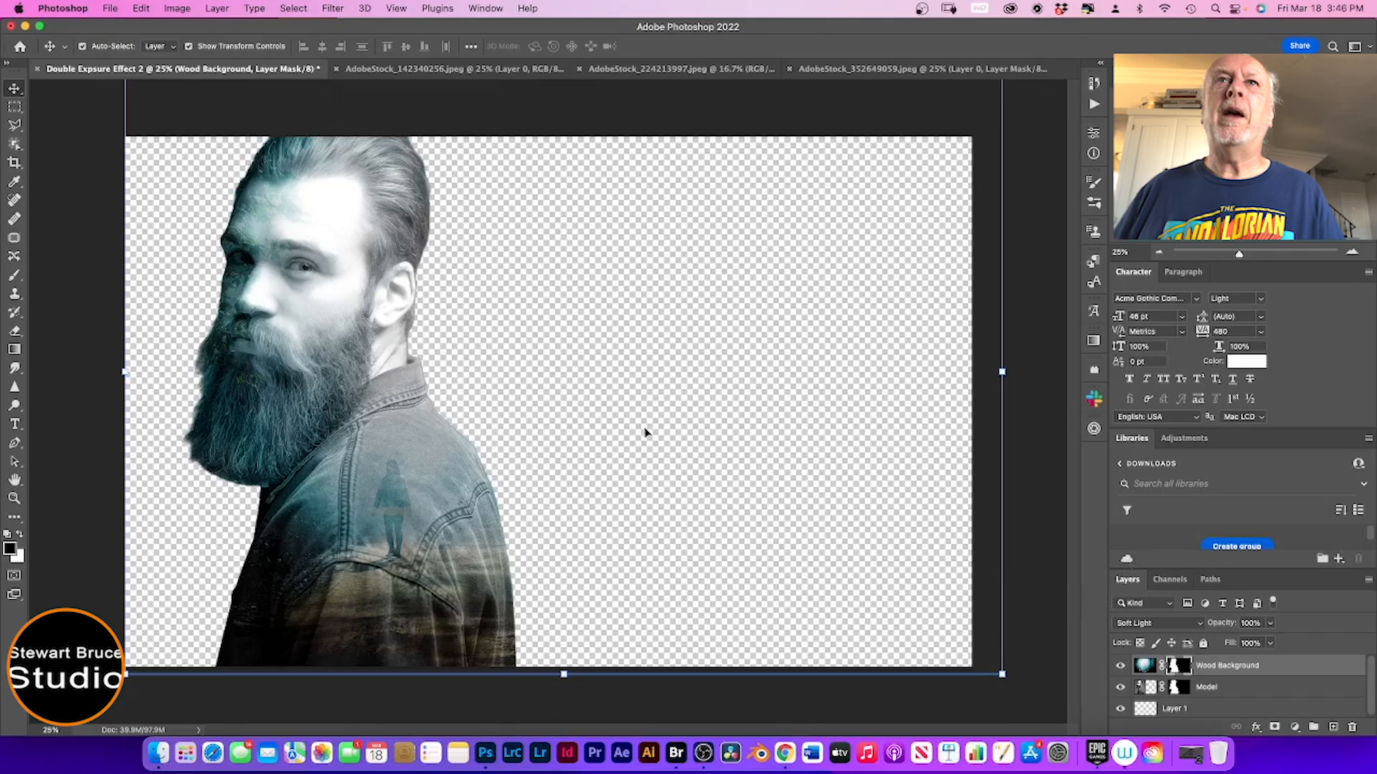
Step: Duplicate the Wood Background layer and invert the copy's mask so the forest fills the area around the man
{"action": "left_click", "coordinate": [1144, 666]}
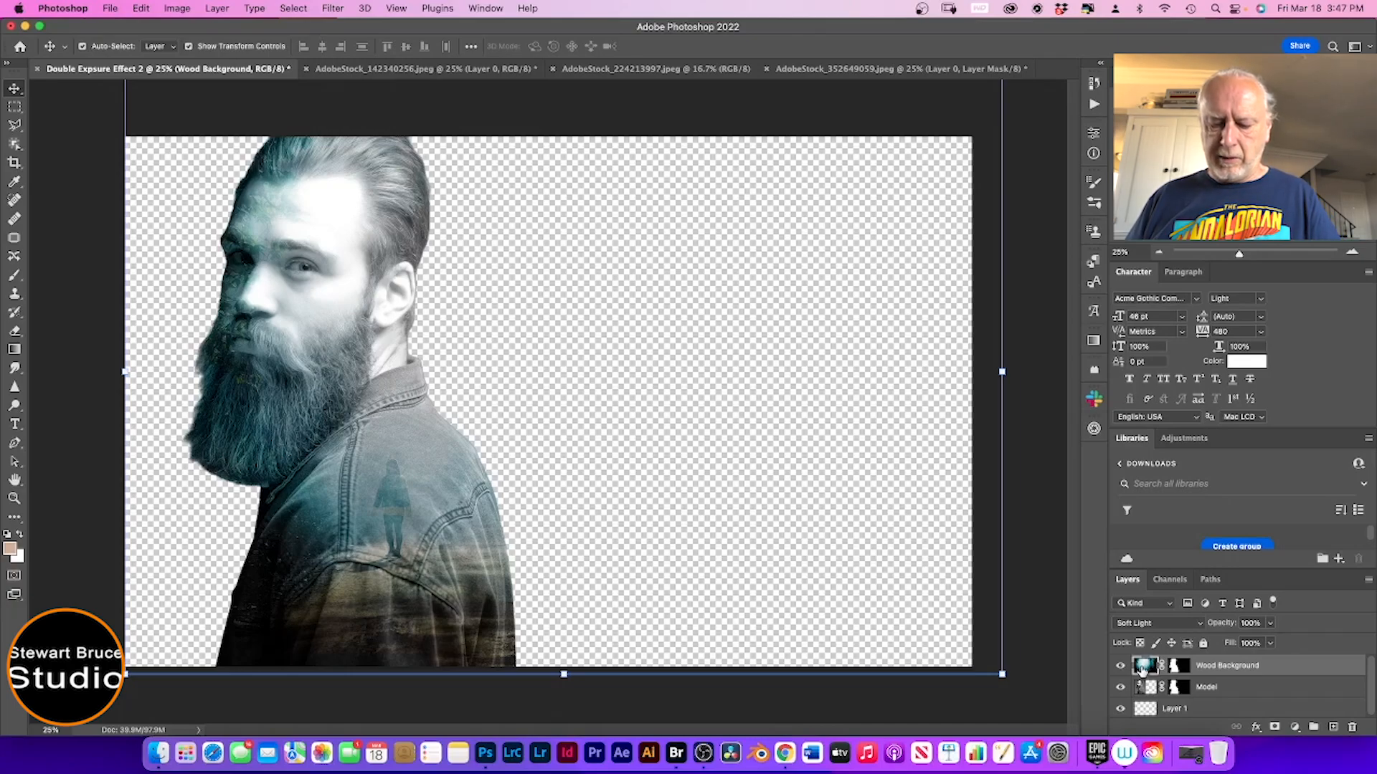
{"action": "key", "text": "super+j"}
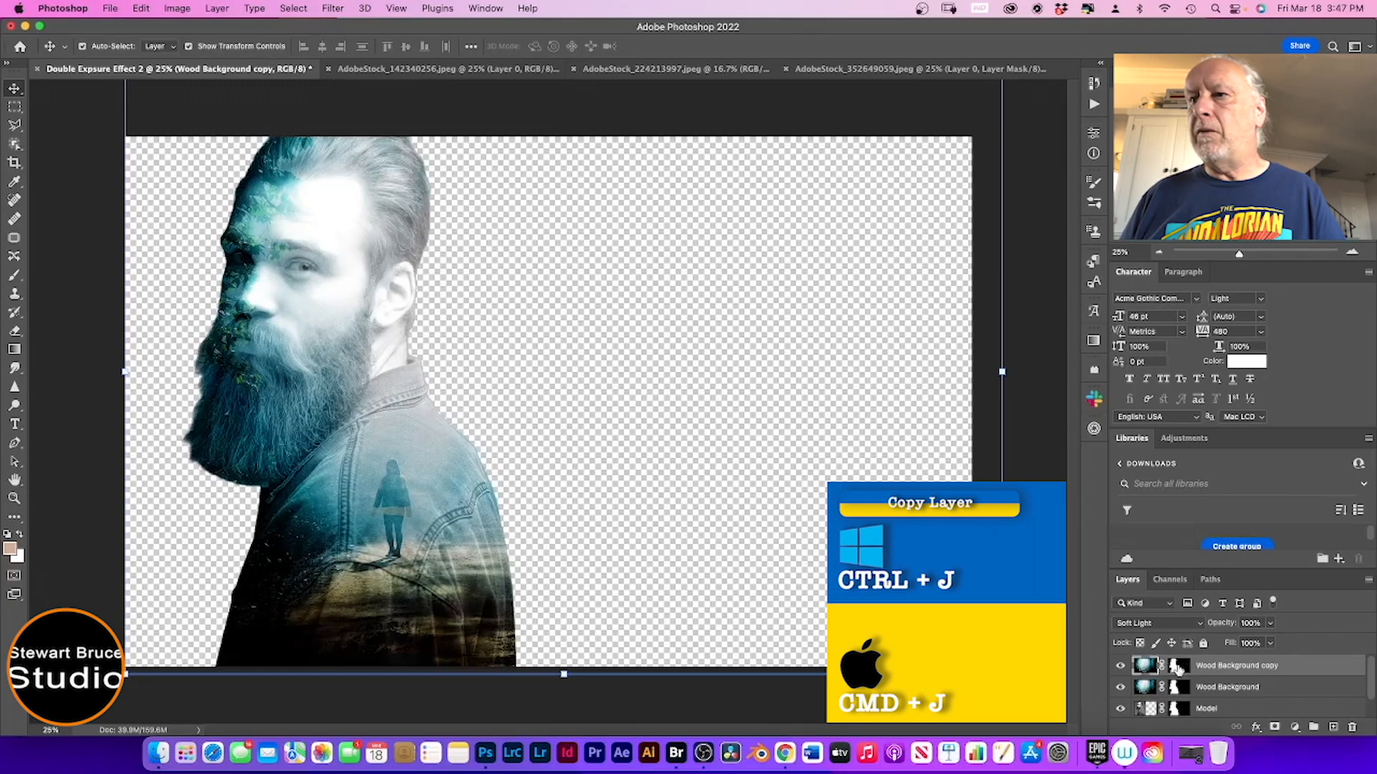
{"action": "left_click", "coordinate": [1176, 666]}
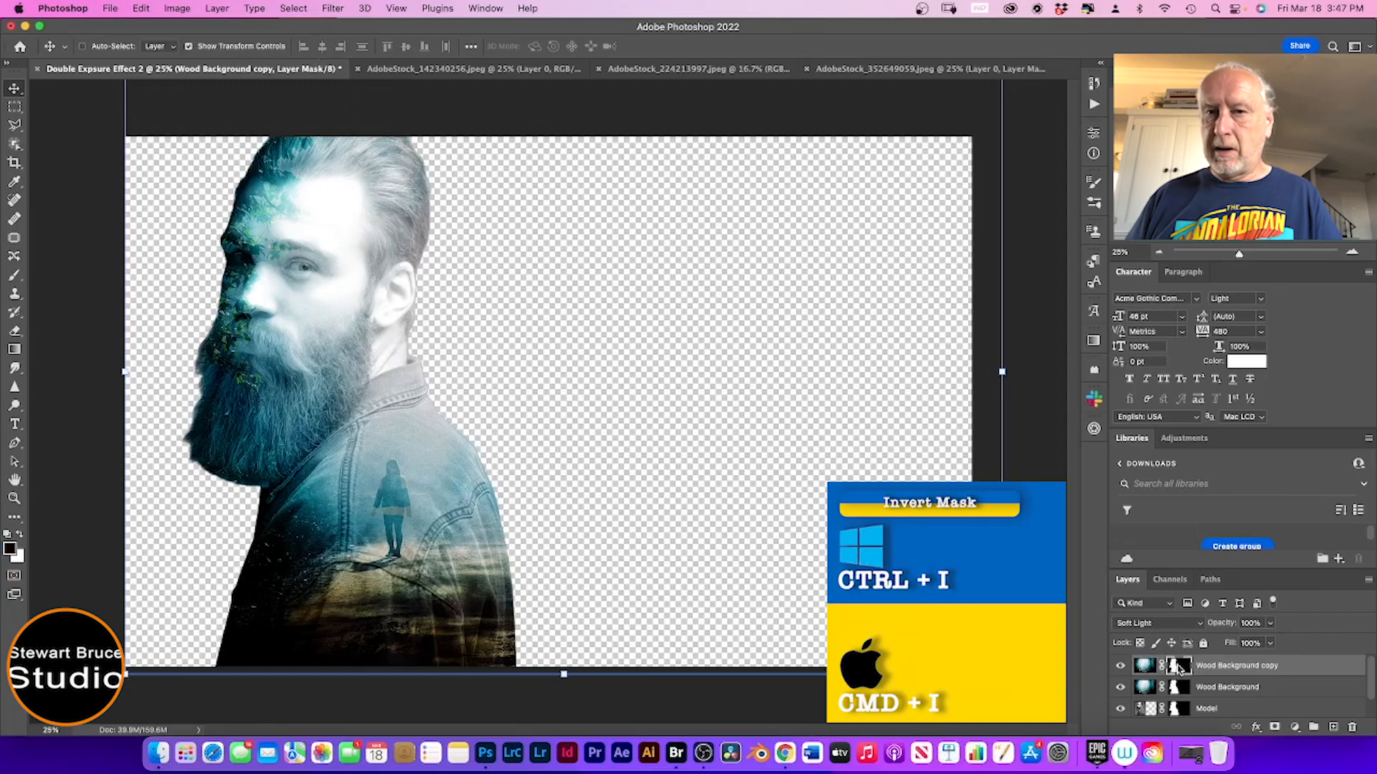
{"action": "key", "text": "super+i"}
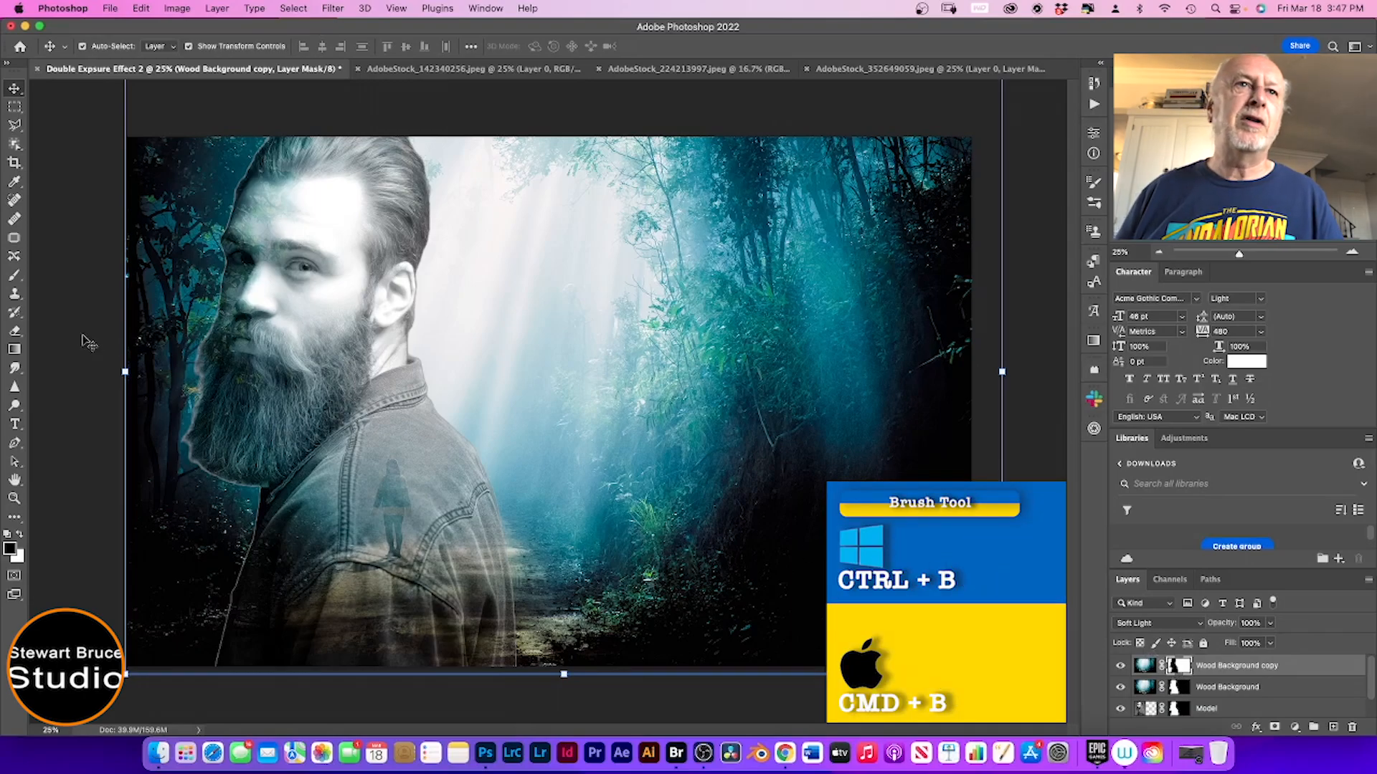
Step: Paint white with the Brush tool on the Wood Background copy's mask to cover the pale outline around the man
{"action": "left_click", "coordinate": [17, 279]}
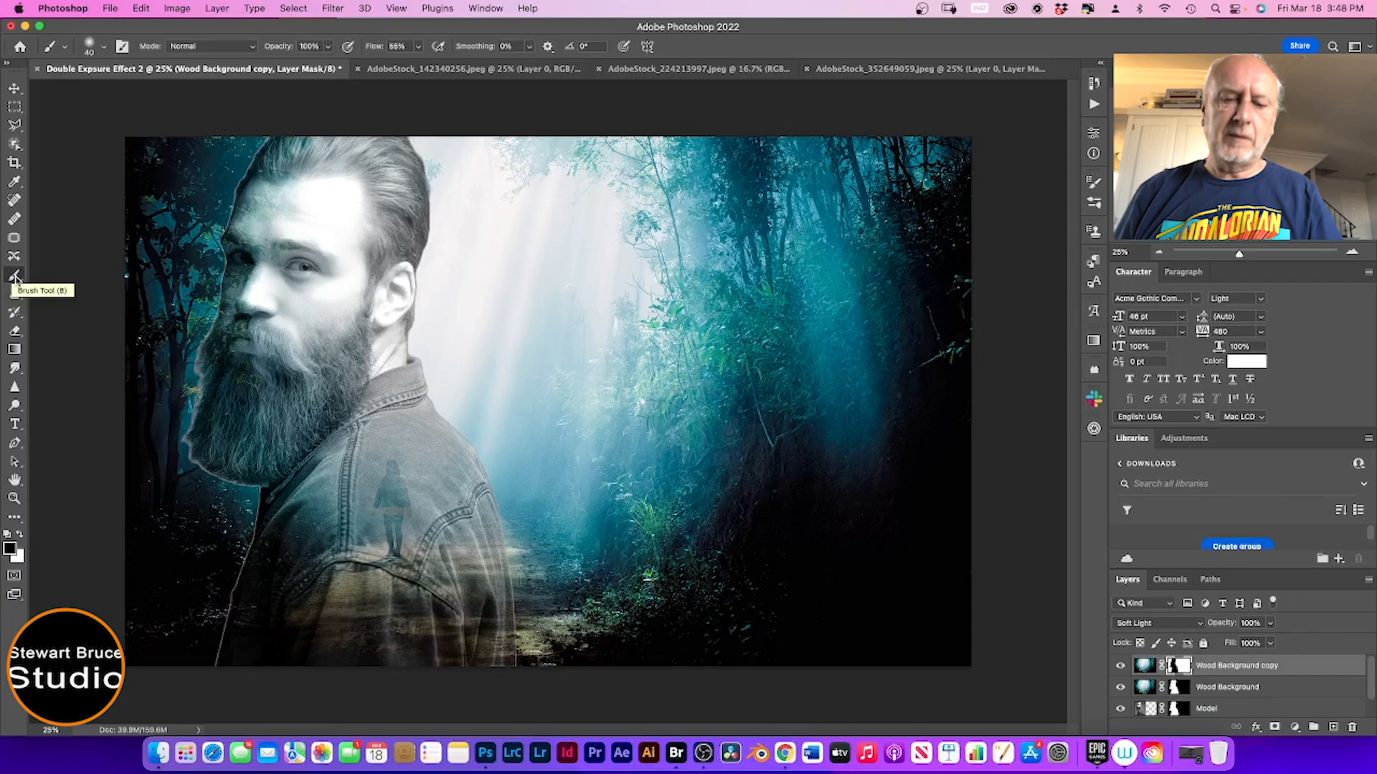
{"action": "left_click", "coordinate": [20, 536]}
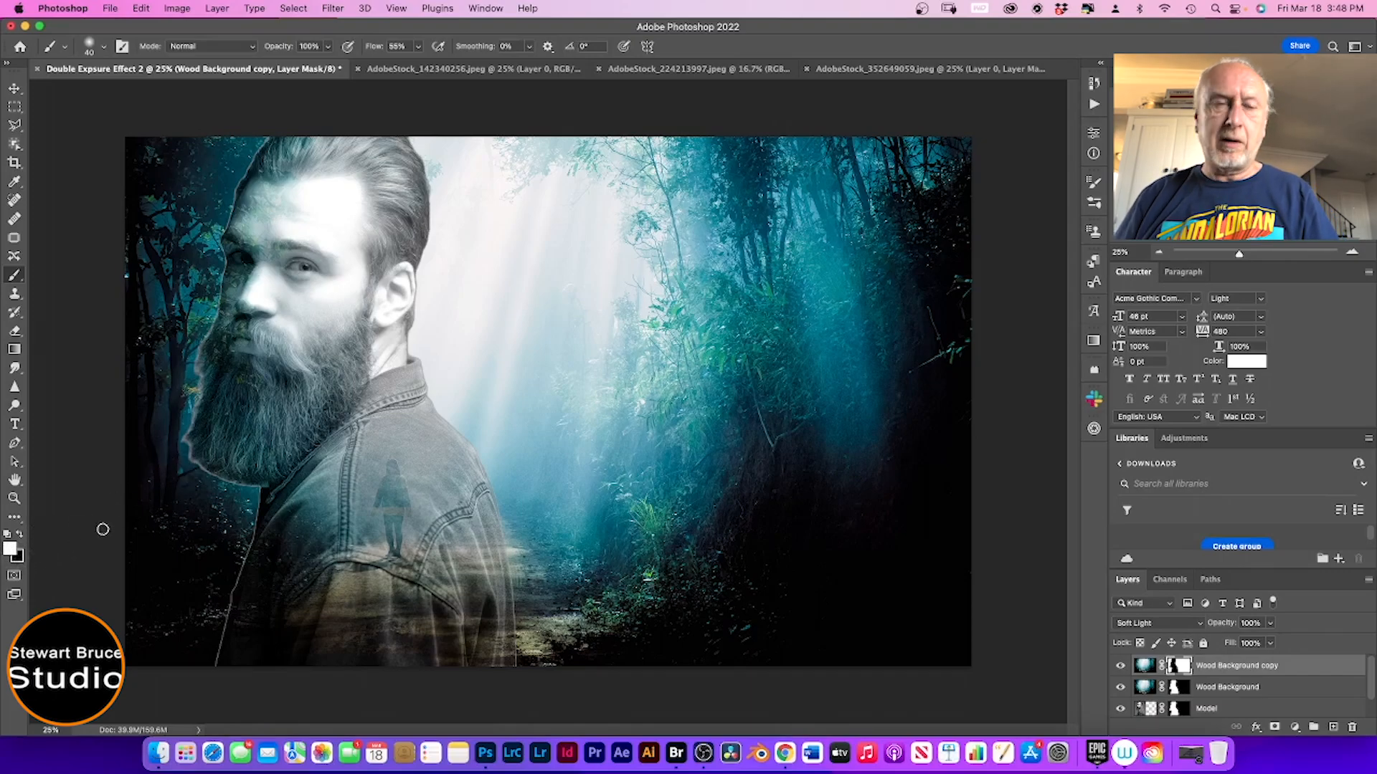
{"action": "key", "text": "x"}
{"action": "key", "text": "x"}
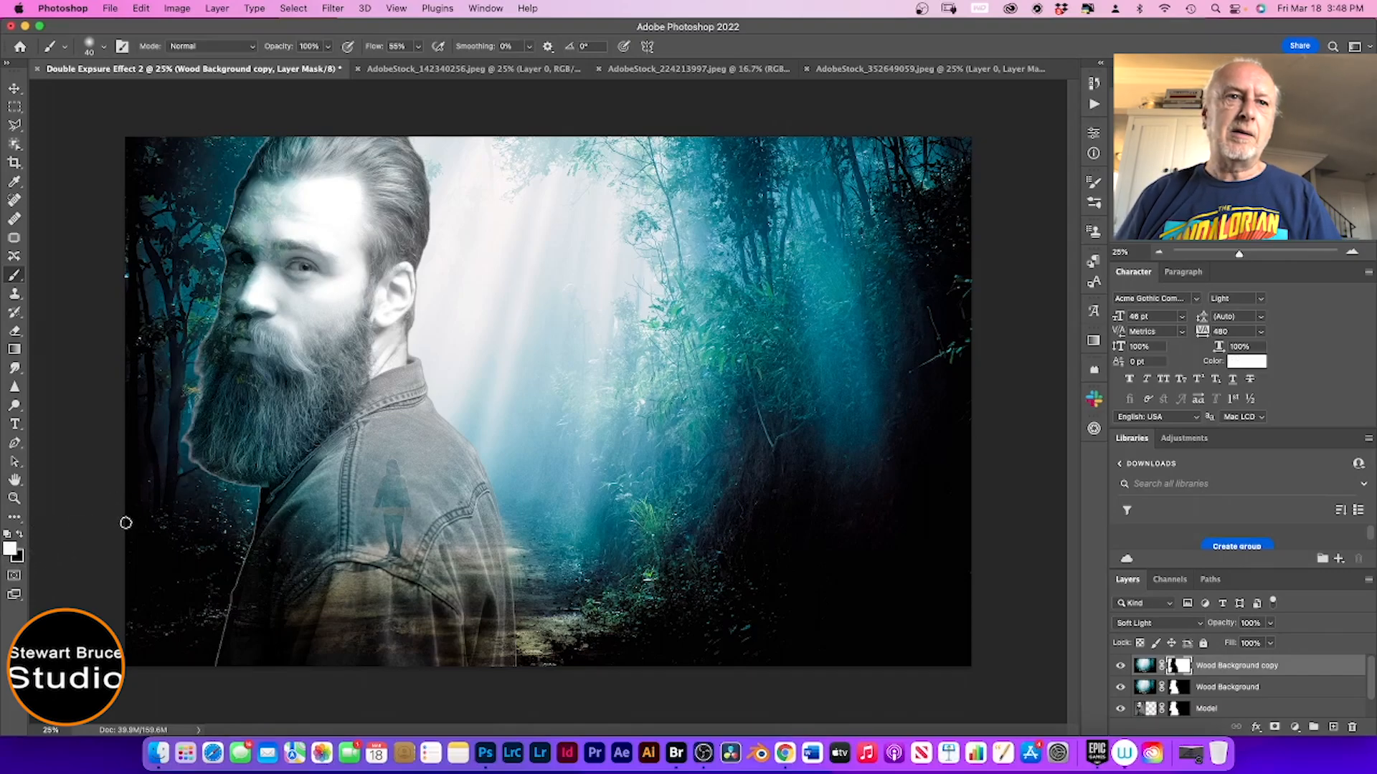
{"action": "left_click", "coordinate": [19, 535]}
{"action": "left_click", "coordinate": [20, 535]}
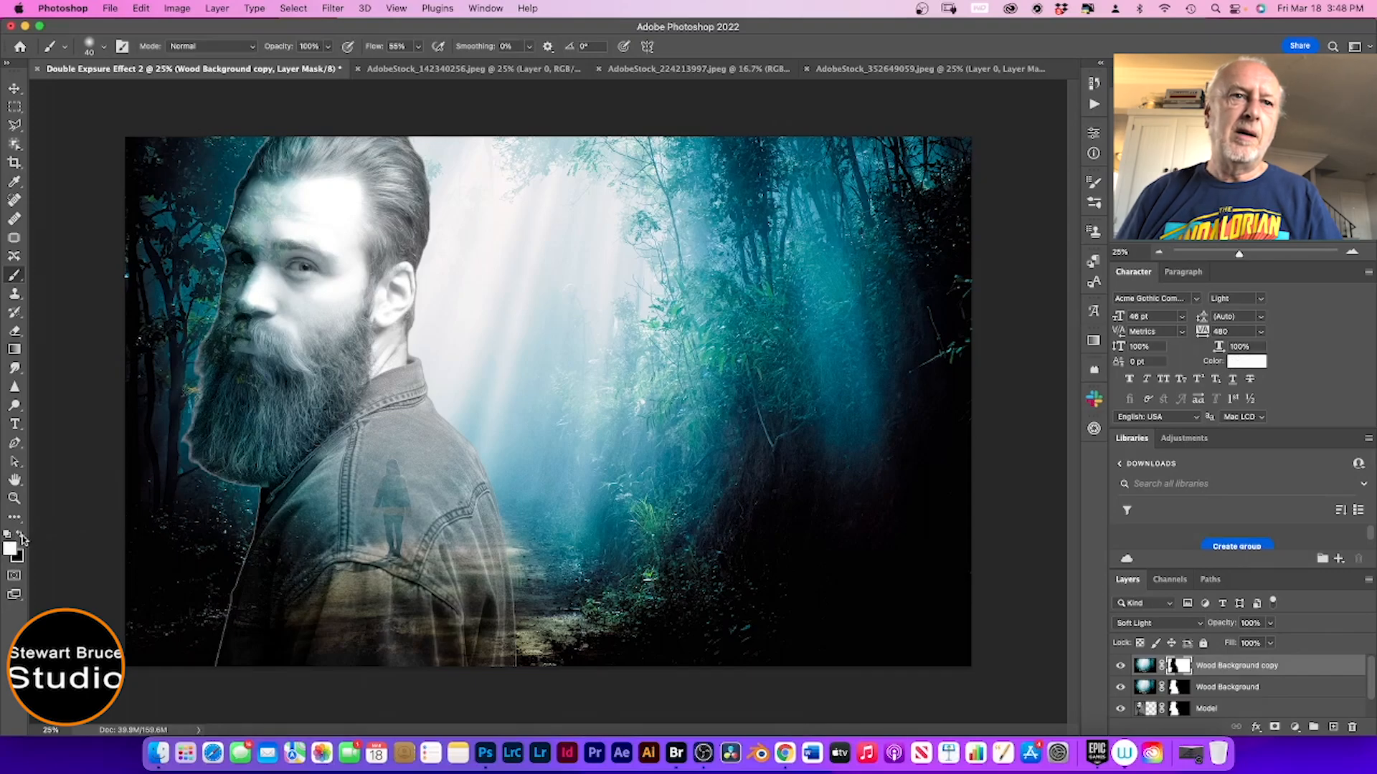
{"action": "left_click", "coordinate": [20, 536]}
{"action": "left_click", "coordinate": [20, 535]}
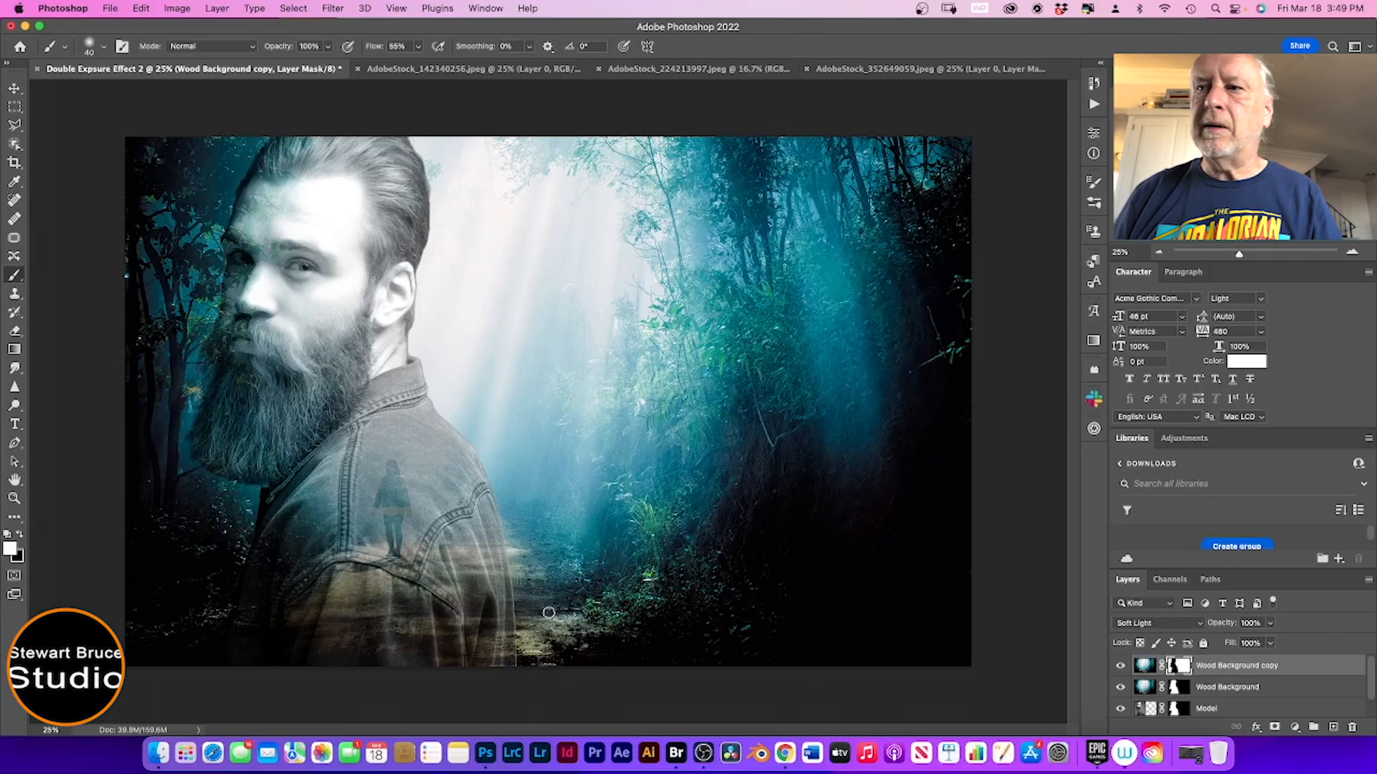
Step: Make the Model layer's mask active and set the foreground color to black for brushing its edges
{"action": "left_click", "coordinate": [1174, 710]}
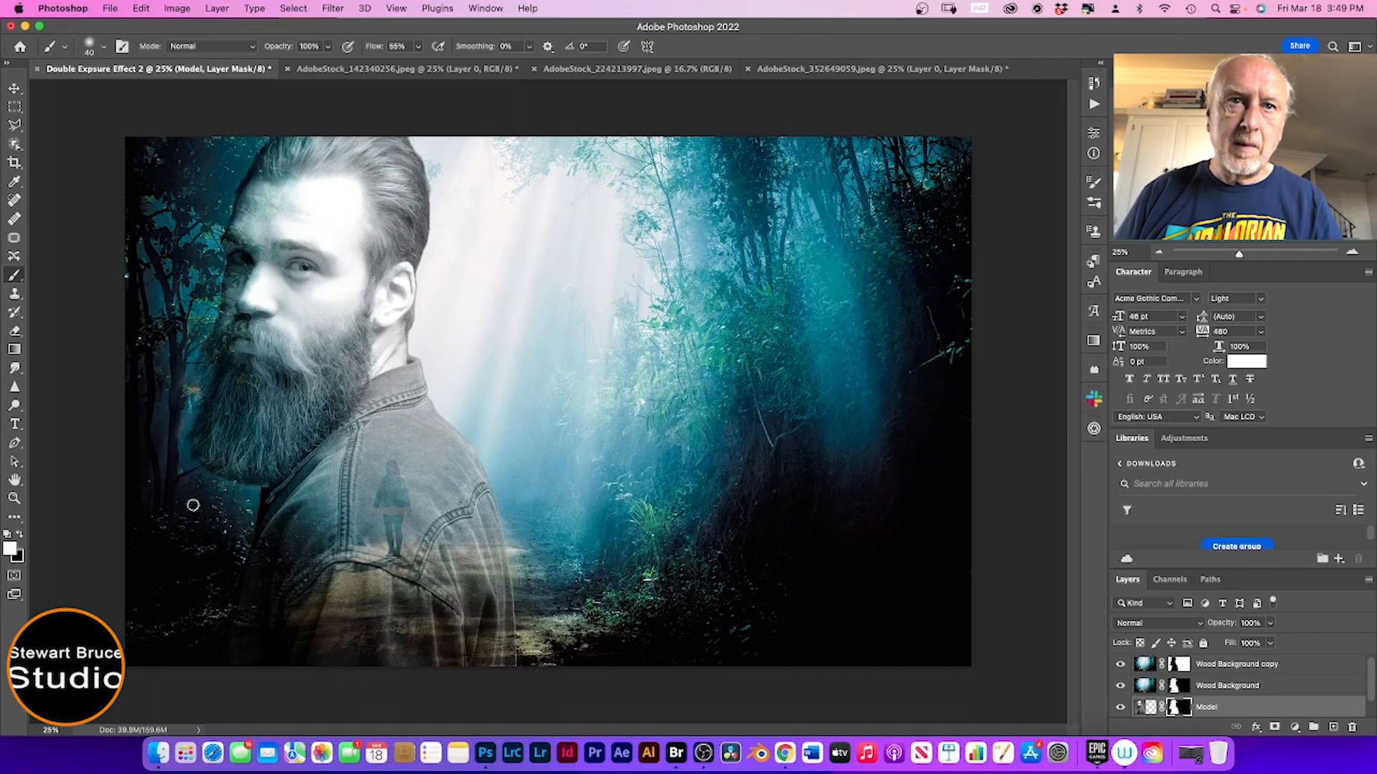
{"action": "left_click", "coordinate": [20, 535]}
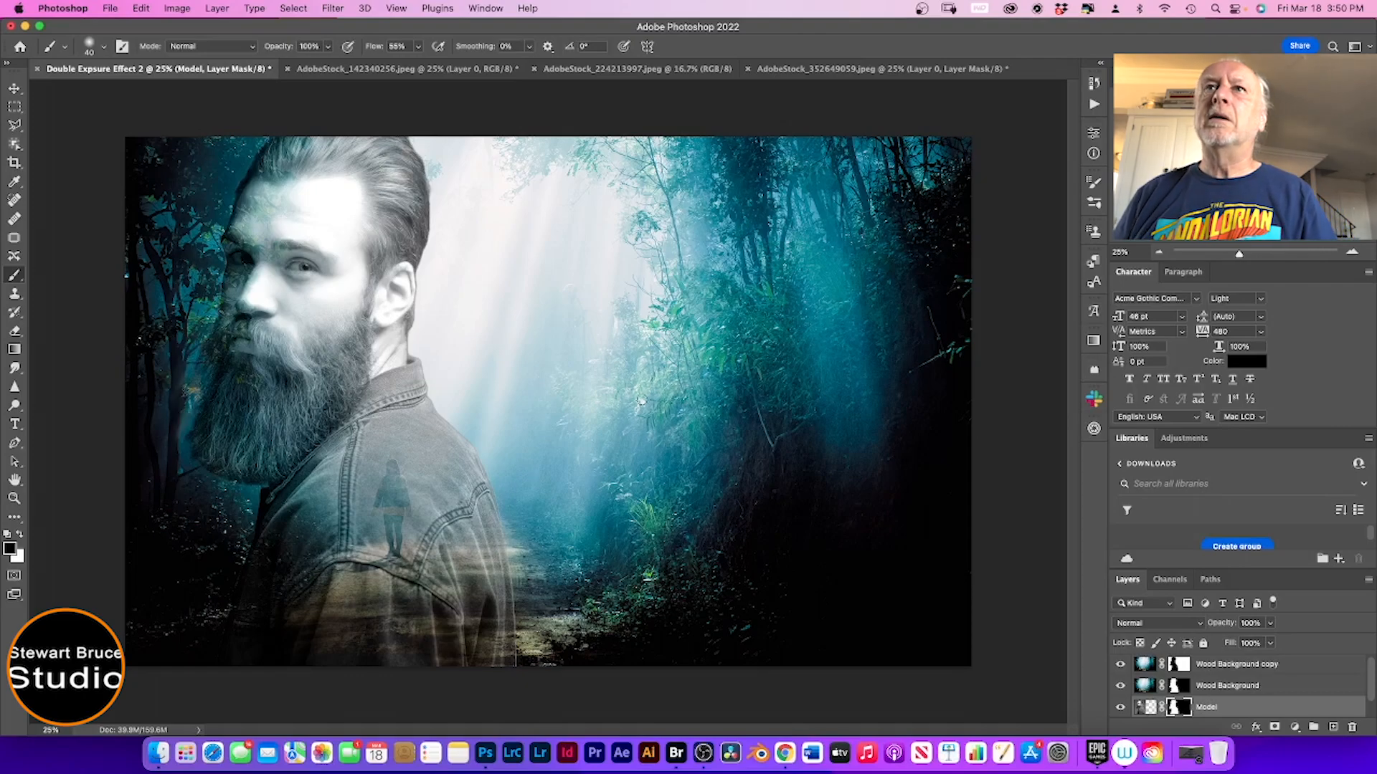
Step: Switch to the deer photo AdobeStock_224213997.jpeg and unlock its Background layer
{"action": "left_click", "coordinate": [794, 68]}
{"action": "left_click", "coordinate": [650, 74]}
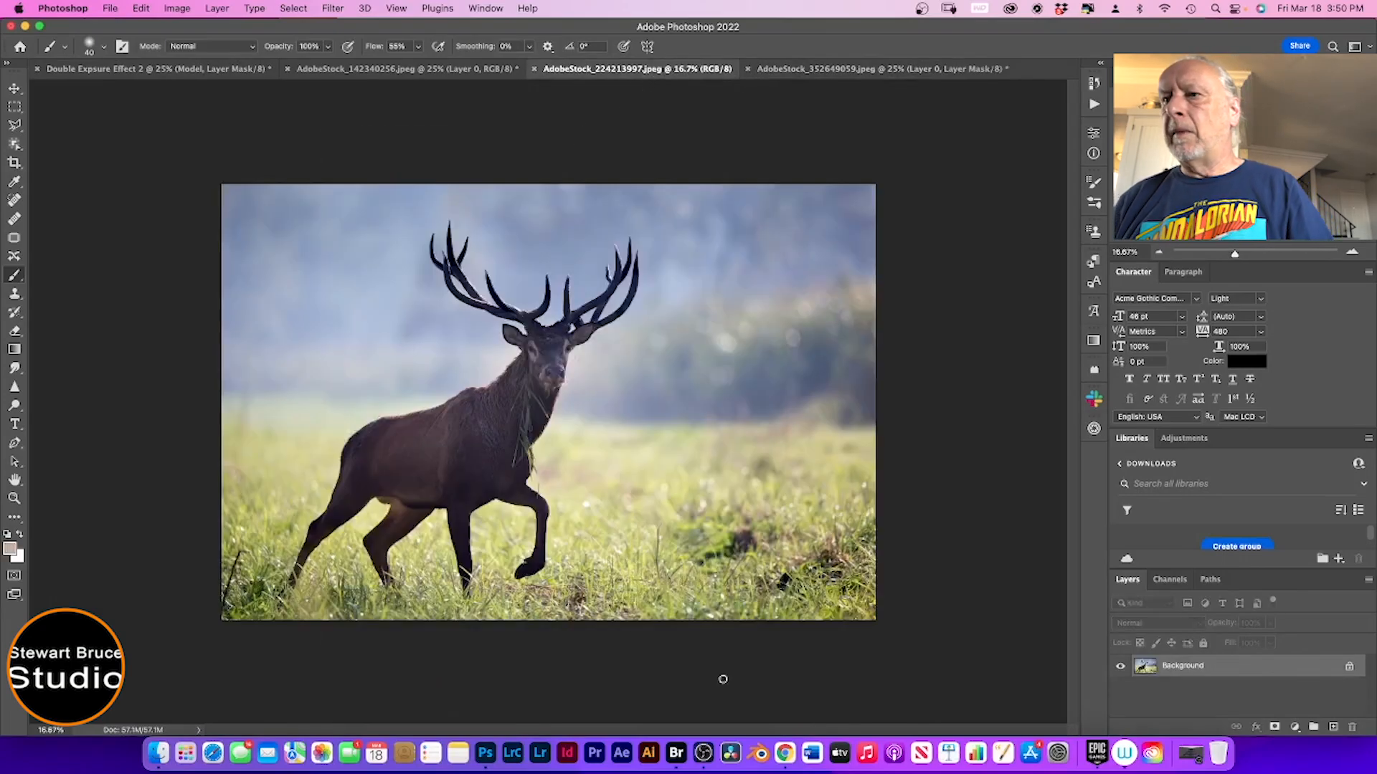
{"action": "left_click", "coordinate": [1351, 668]}
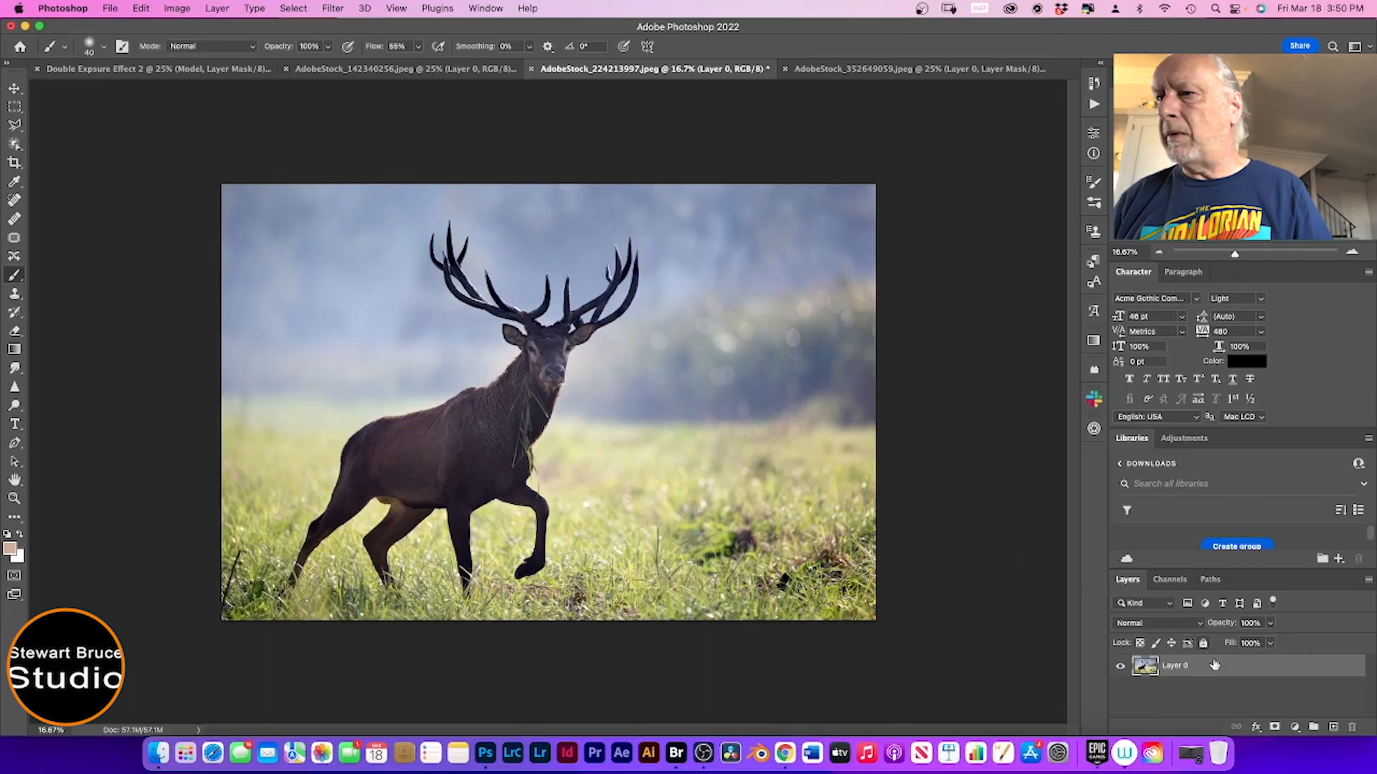
Step: Brighten the deer photo with a Levels adjustment layer, setting the midtones to 1.38 and the white input level to 193
{"action": "left_click", "coordinate": [1294, 728]}
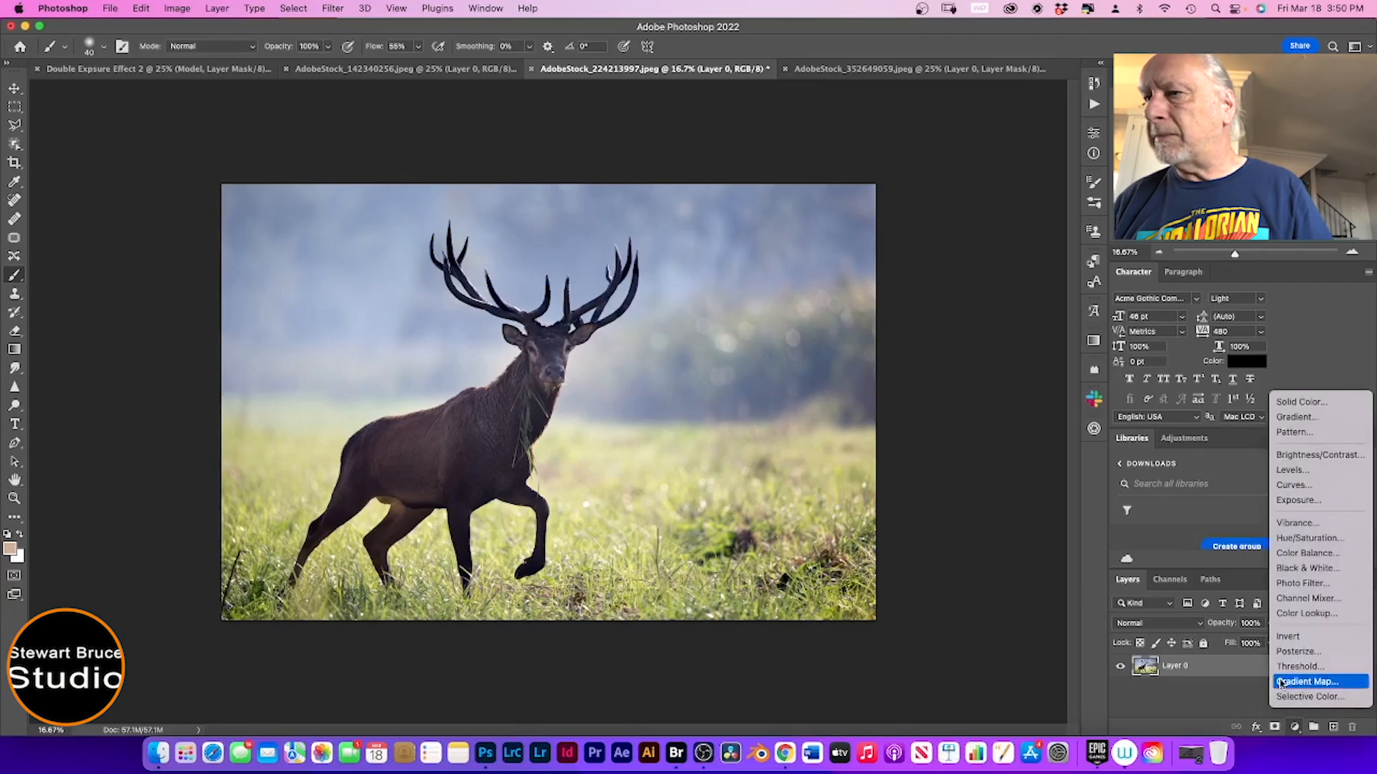
{"action": "left_click", "coordinate": [1282, 472]}
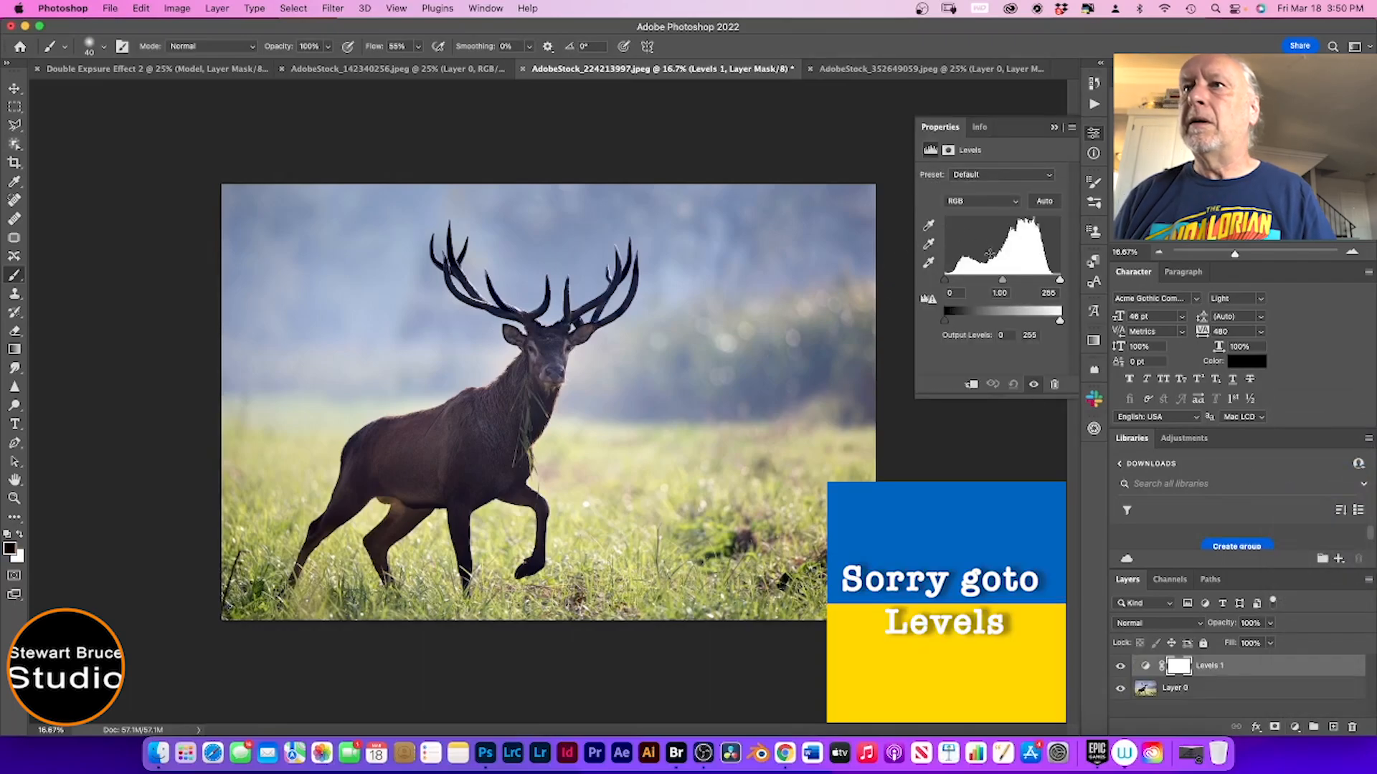
{"action": "left_click_drag", "start_coordinate": [1007, 281], "coordinate": [993, 281]}
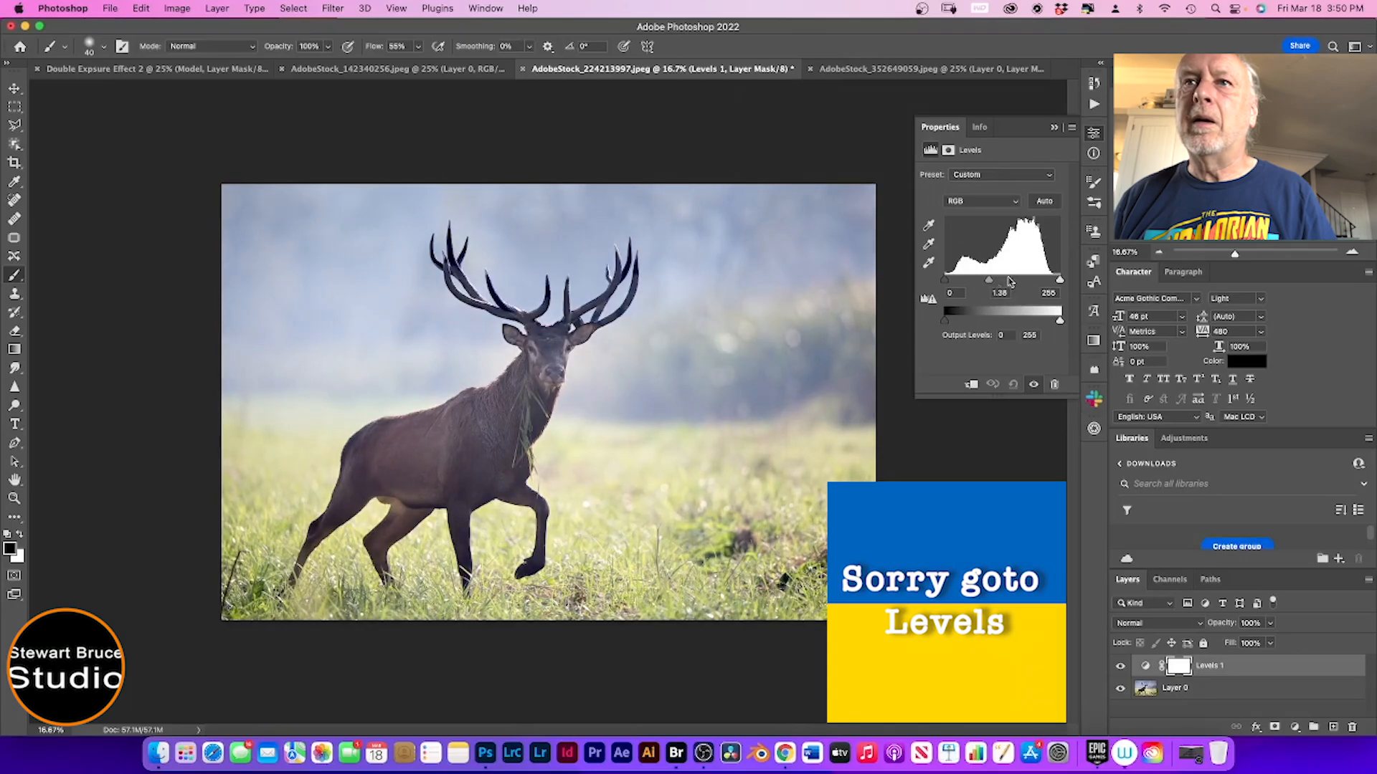
{"action": "left_click_drag", "start_coordinate": [1060, 280], "coordinate": [1034, 281]}
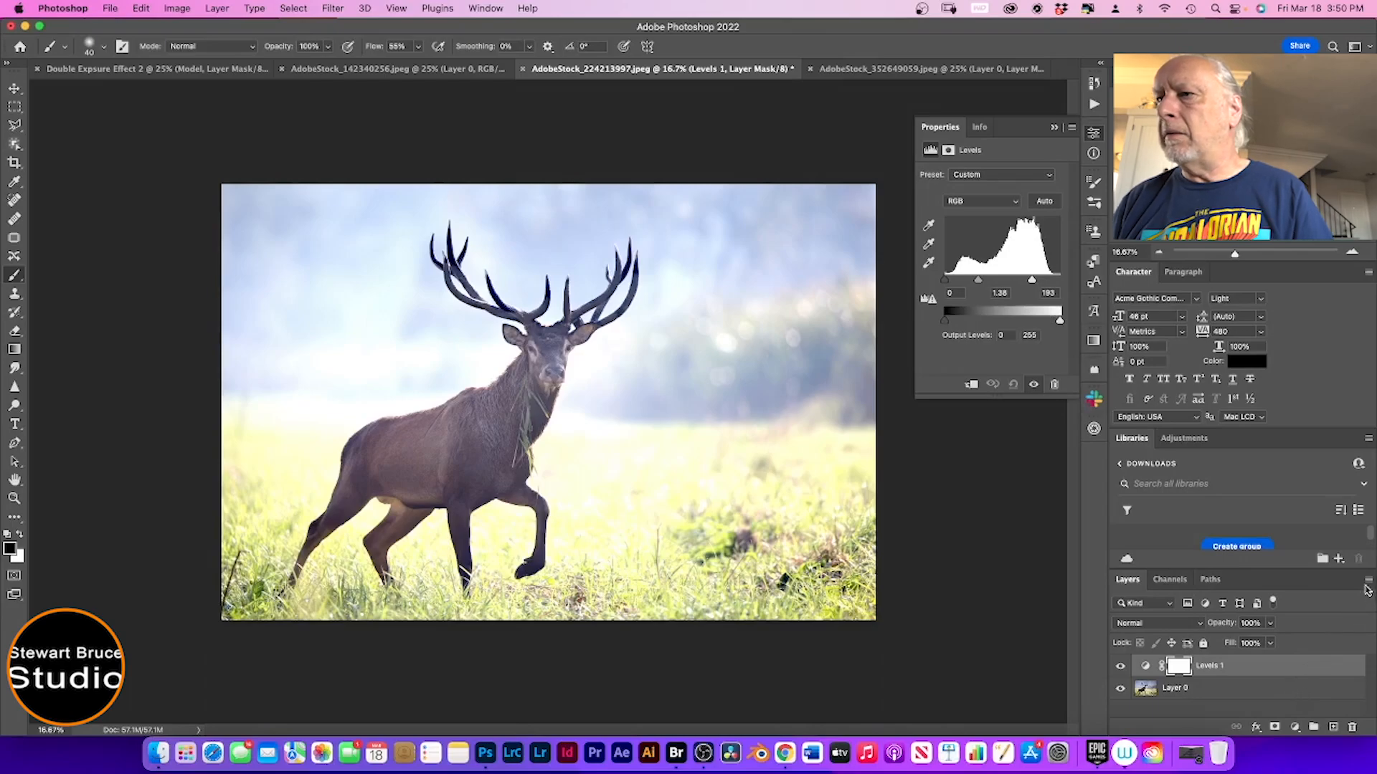
Step: Flatten the deer image and desaturate it to black and white
{"action": "left_click", "coordinate": [1367, 583]}
{"action": "left_click", "coordinate": [1225, 656]}
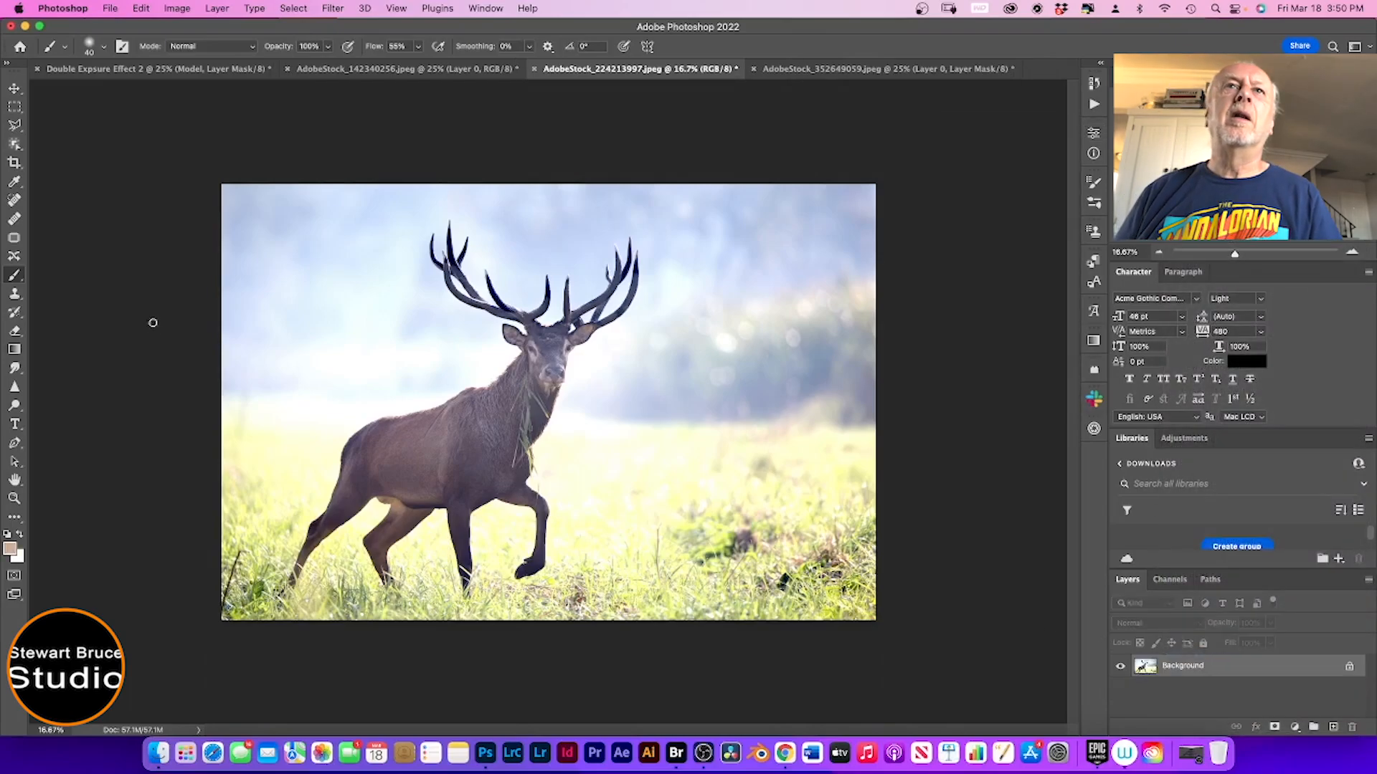
{"action": "left_click", "coordinate": [209, 9]}
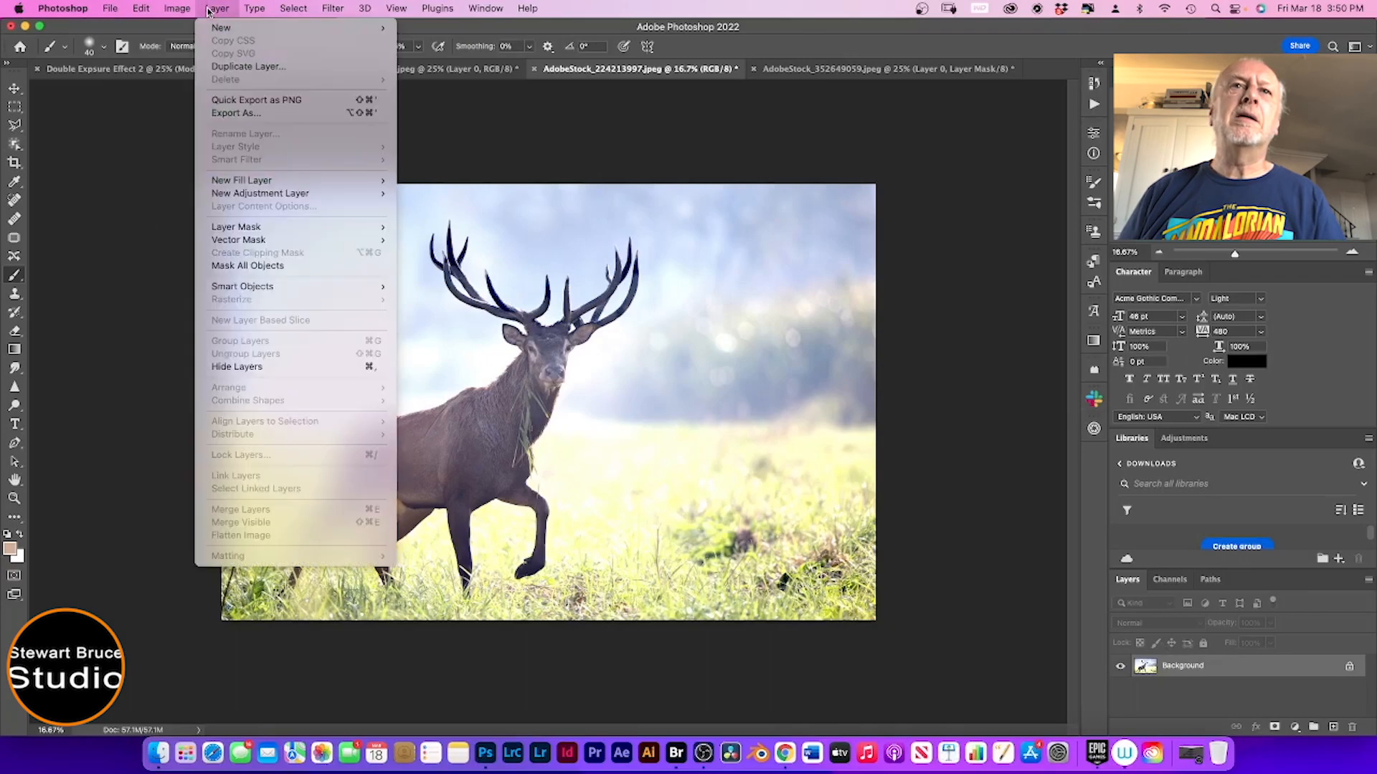
{"action": "mouse_move", "coordinate": [172, 8]}
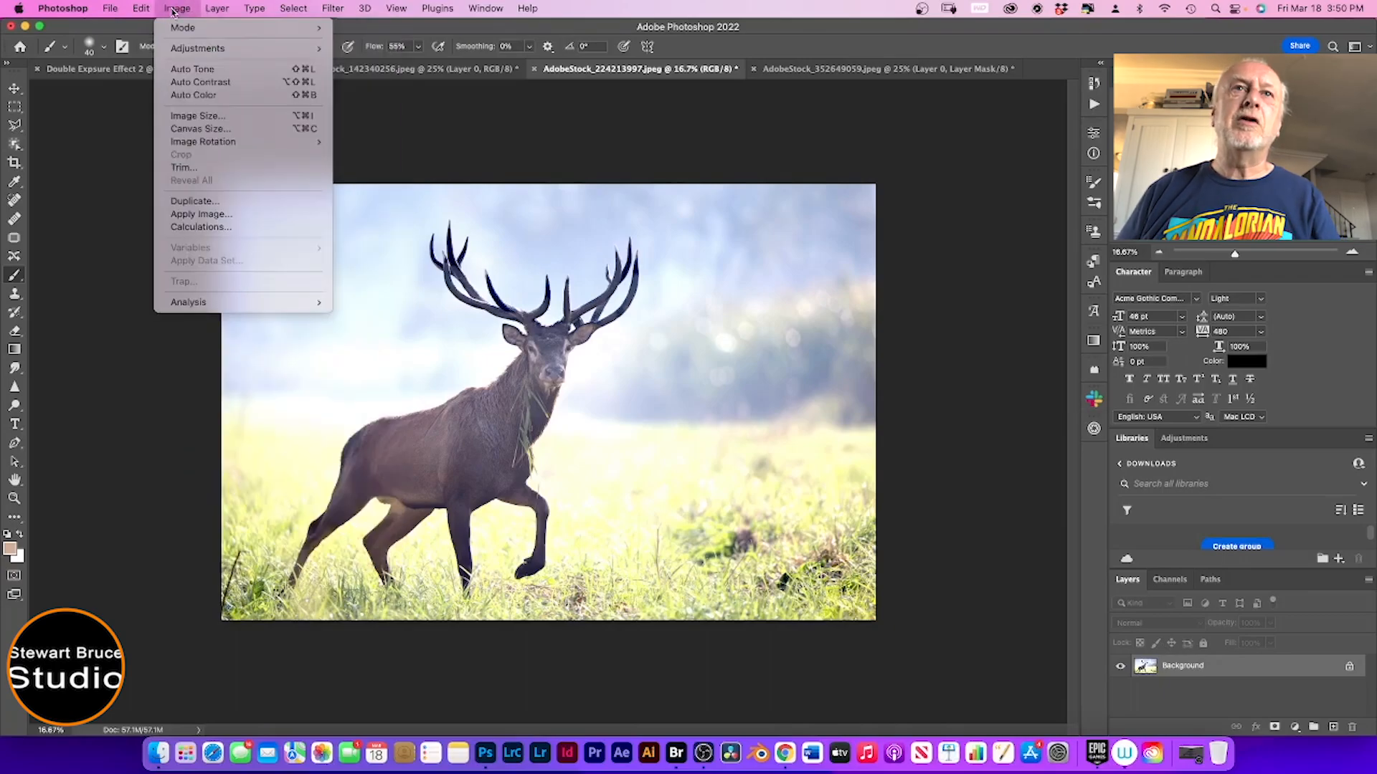
{"action": "mouse_move", "coordinate": [219, 50]}
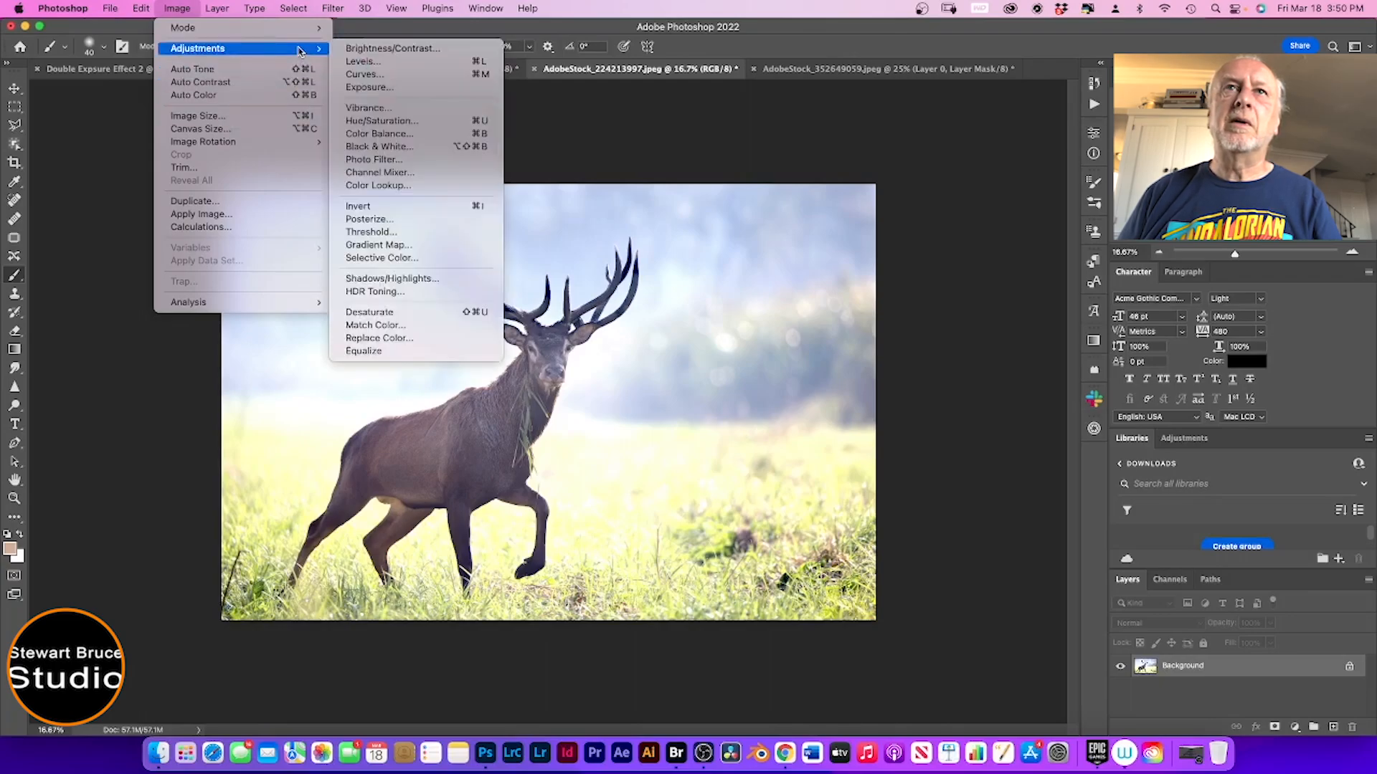
{"action": "left_click", "coordinate": [393, 312]}
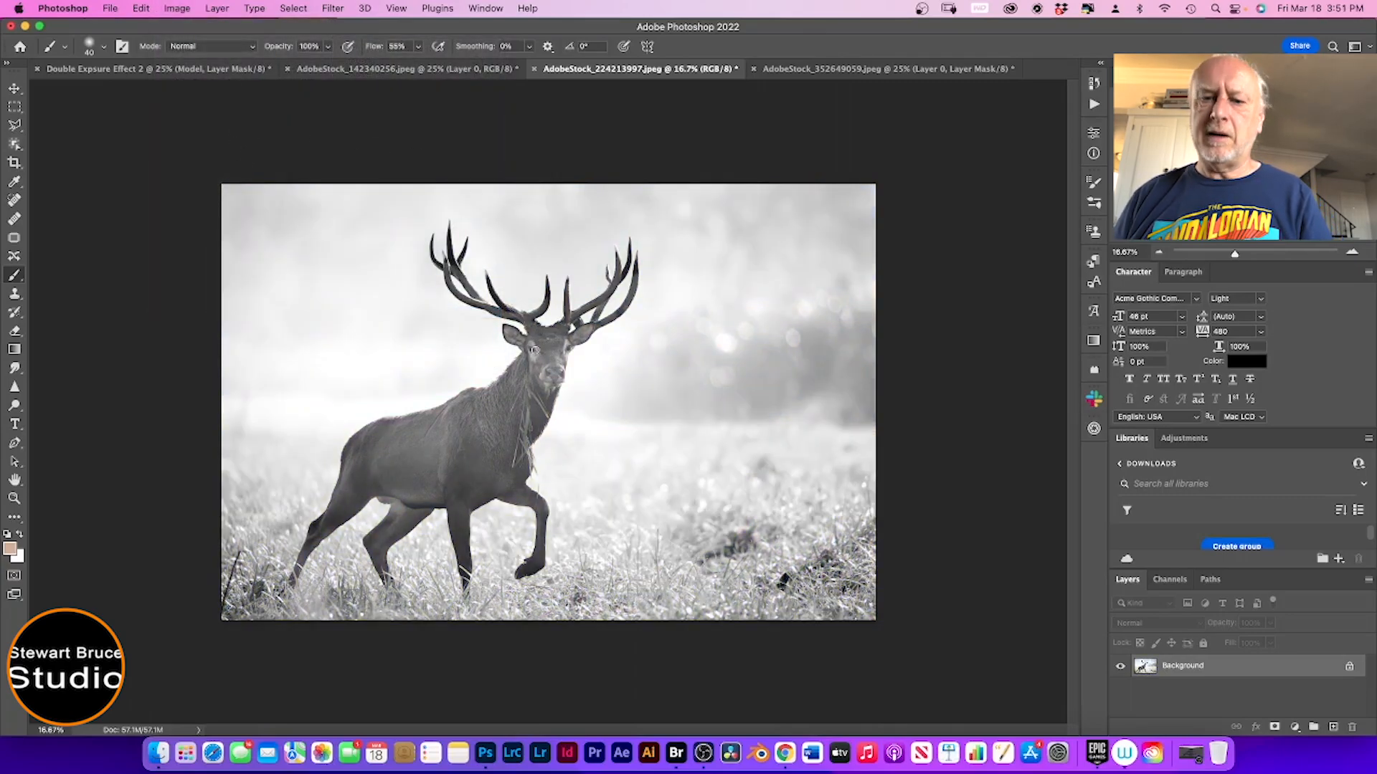
Step: Select the deer with the Object Selection tool and add a layer mask that hides its background
{"action": "key", "text": "w"}
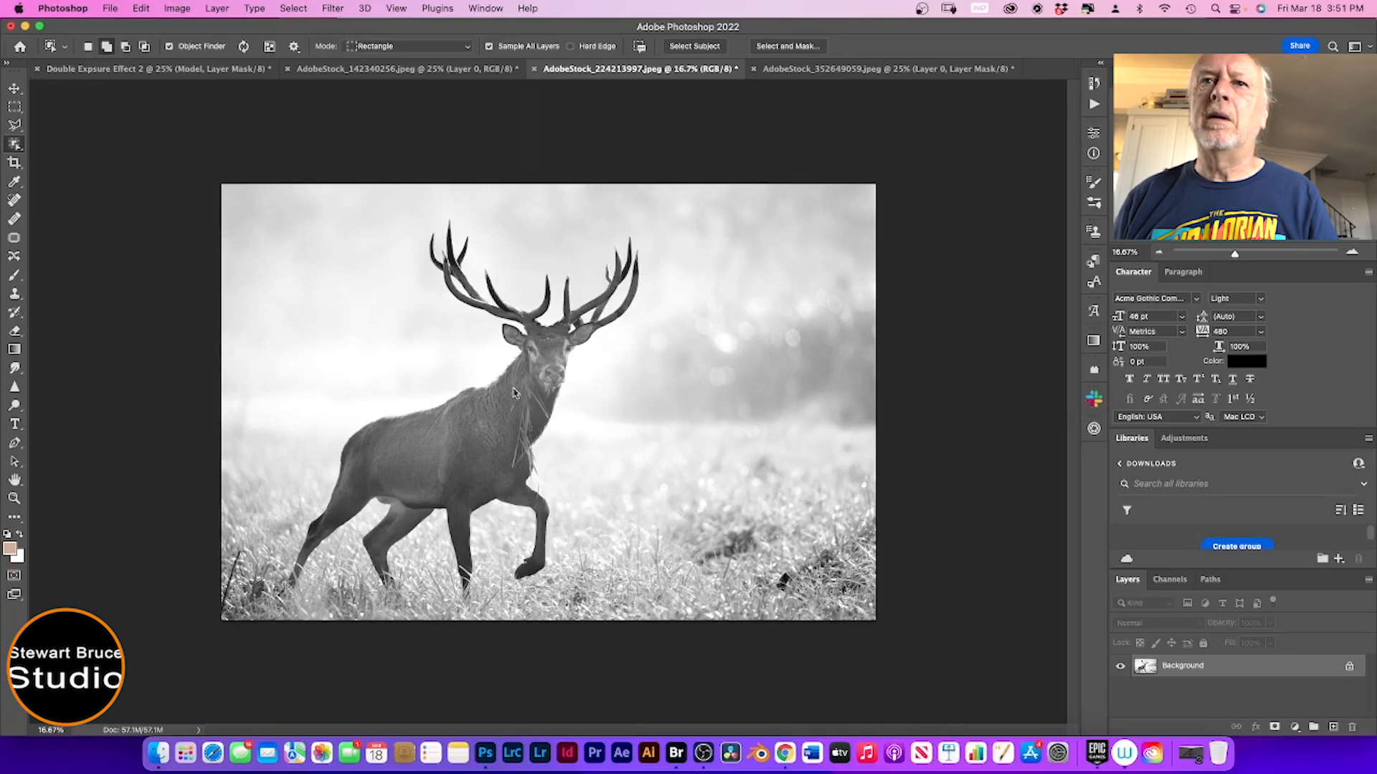
{"action": "left_click", "coordinate": [513, 392]}
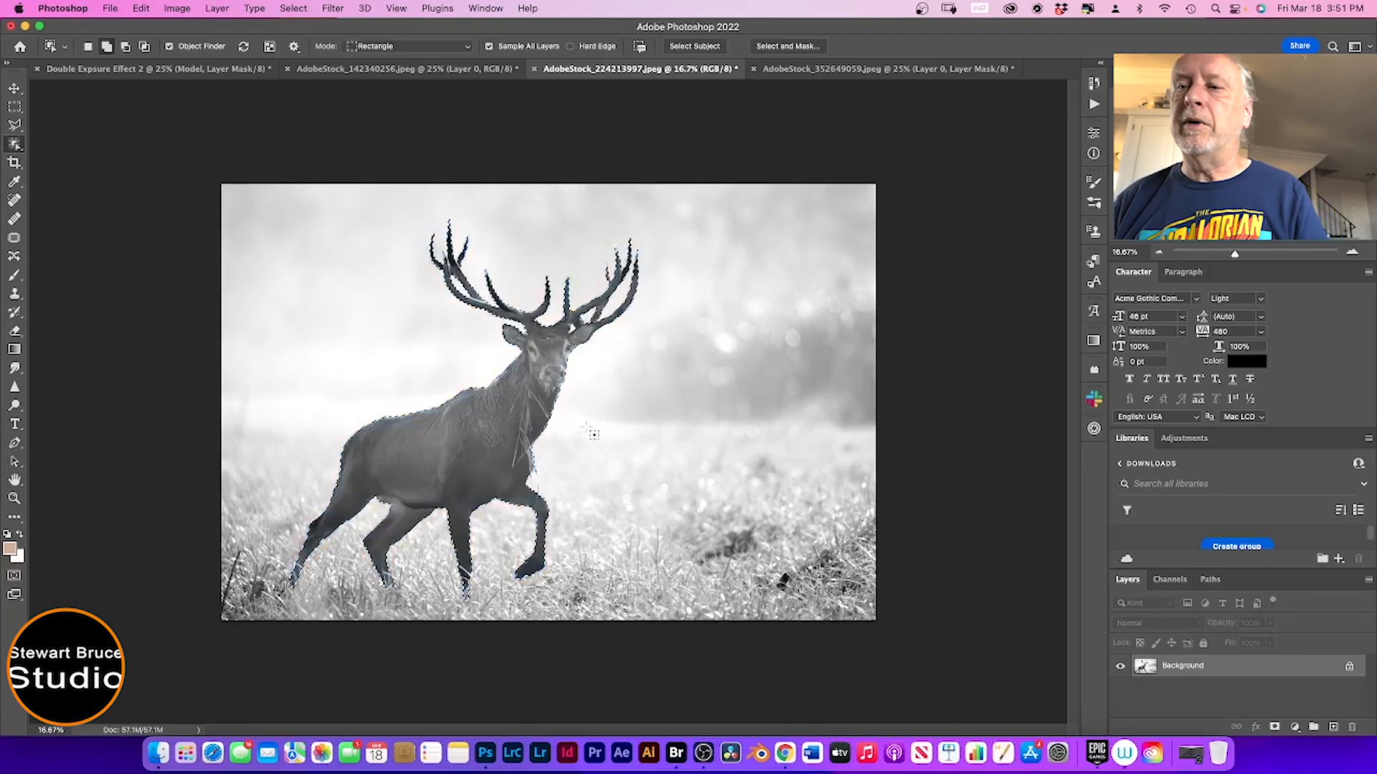
{"action": "left_click", "coordinate": [1274, 727]}
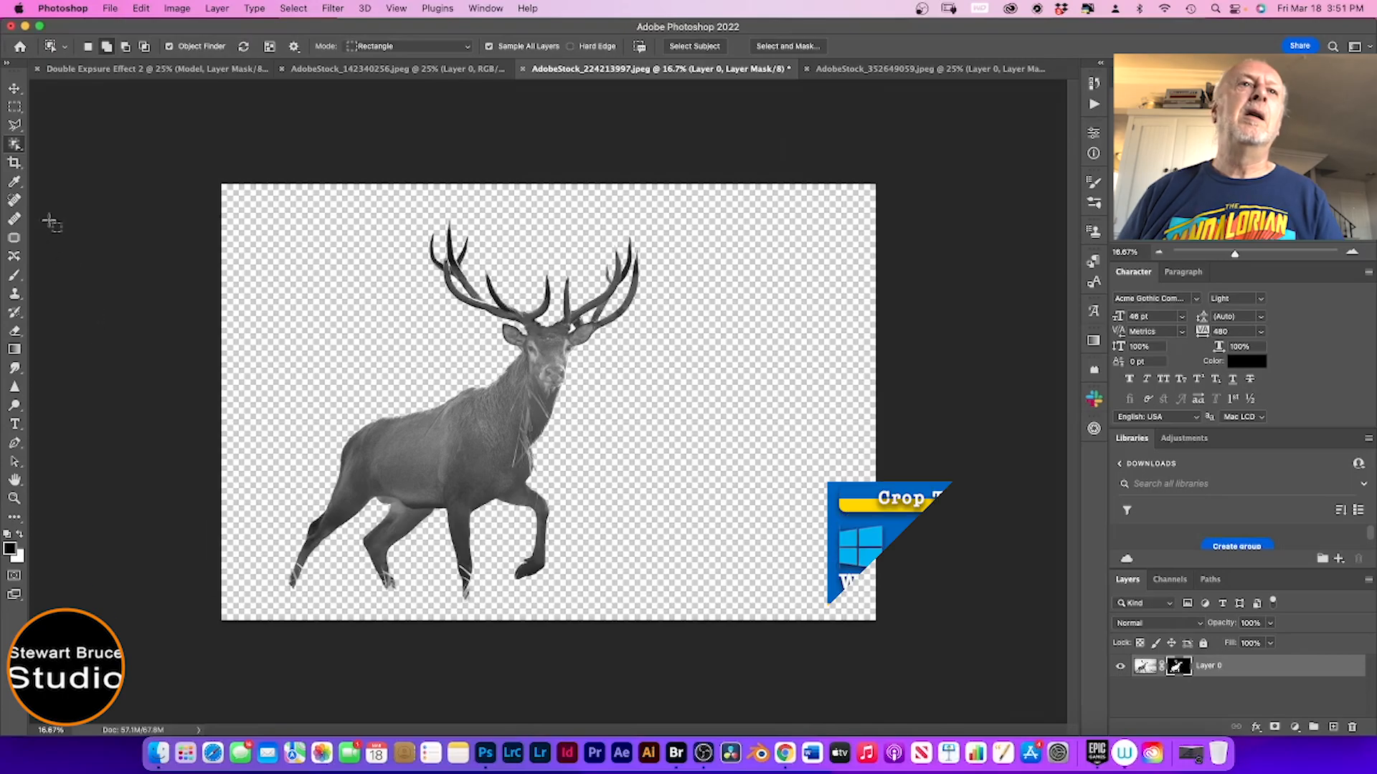
Step: Crop the deer image on both sides so the canvas fits closely around the animal
{"action": "left_click", "coordinate": [13, 163]}
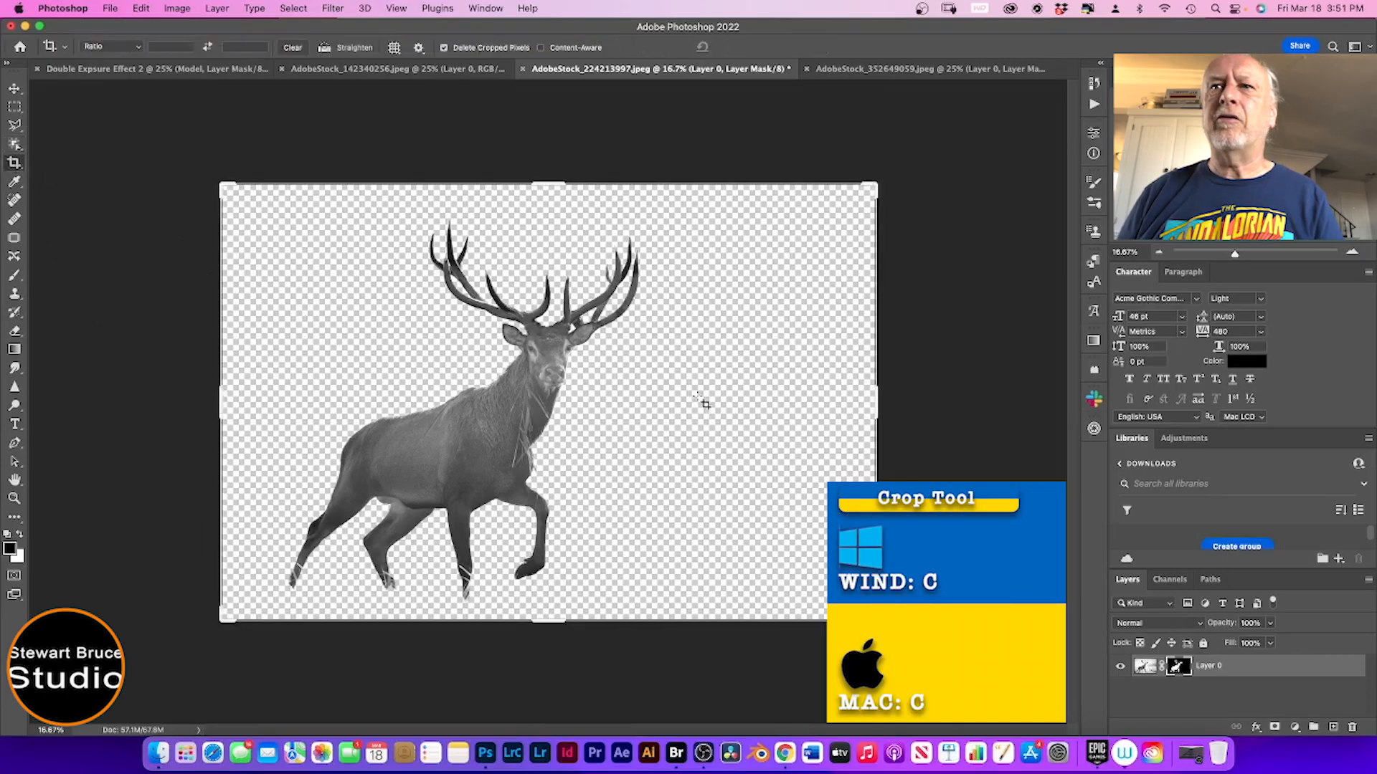
{"action": "left_click_drag", "start_coordinate": [870, 400], "coordinate": [764, 398]}
{"action": "left_click_drag", "start_coordinate": [329, 396], "coordinate": [354, 397]}
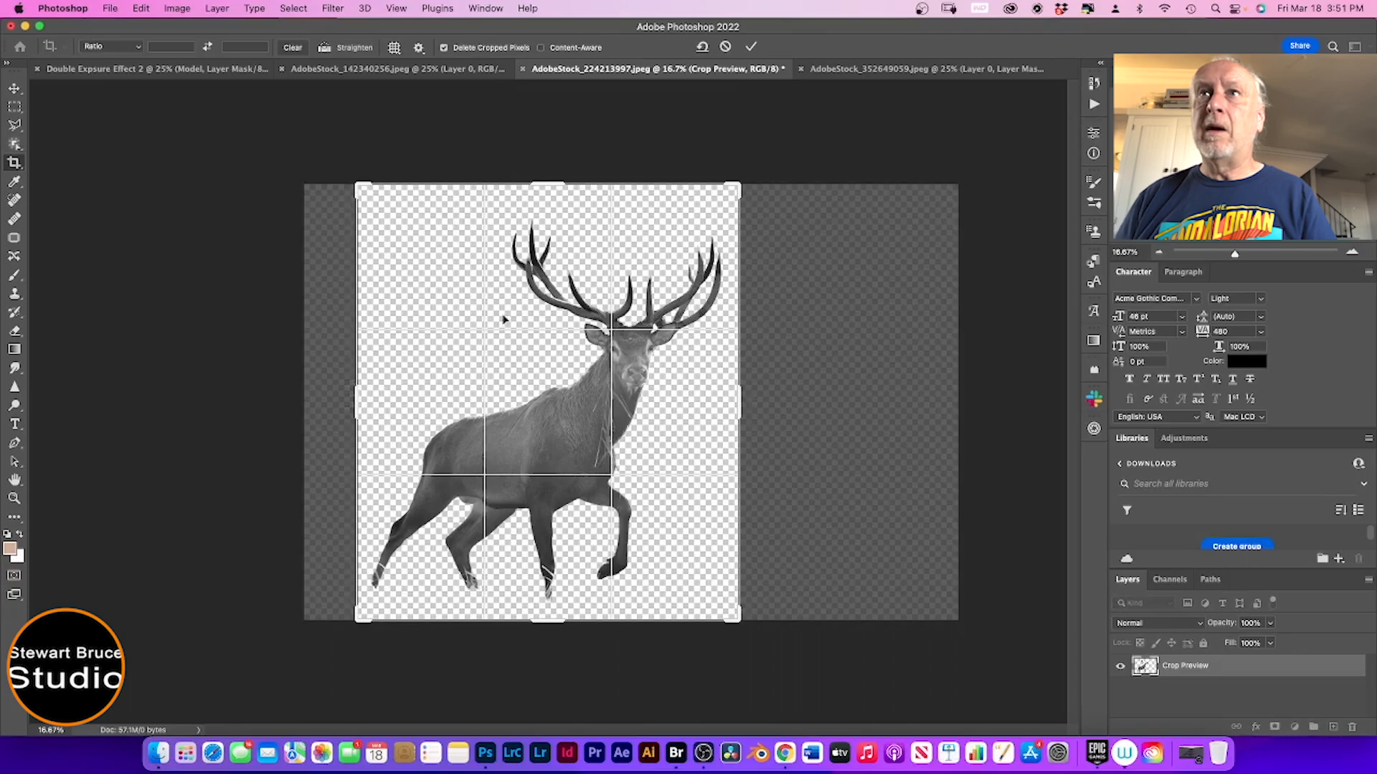
{"action": "left_click", "coordinate": [751, 46]}
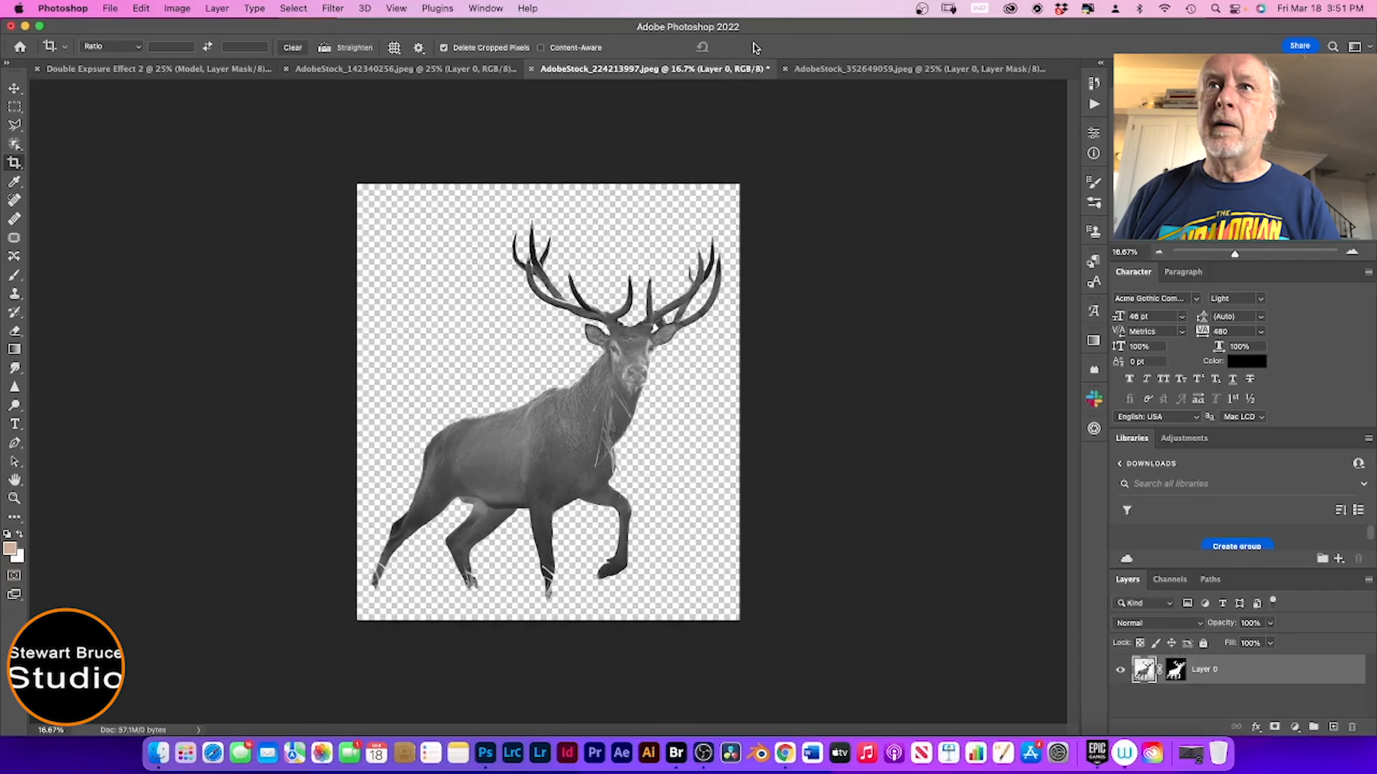
Step: Move the masked deer into the Double Expsure Effect 2 document and place its layer above Wood Background copy
{"action": "left_click", "coordinate": [14, 86]}
{"action": "left_click_drag", "start_coordinate": [547, 439], "coordinate": [188, 73]}
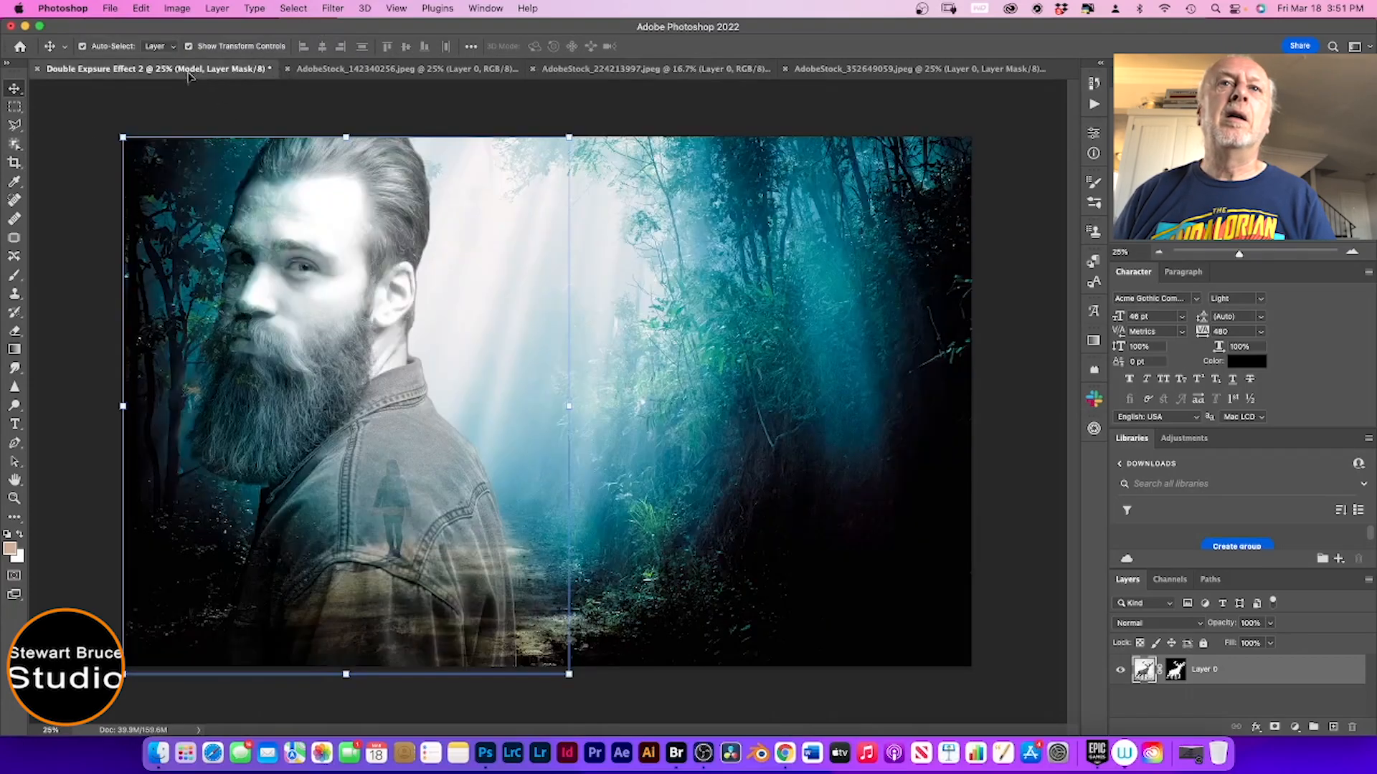
{"action": "left_click_drag", "start_coordinate": [347, 334], "coordinate": [347, 334]}
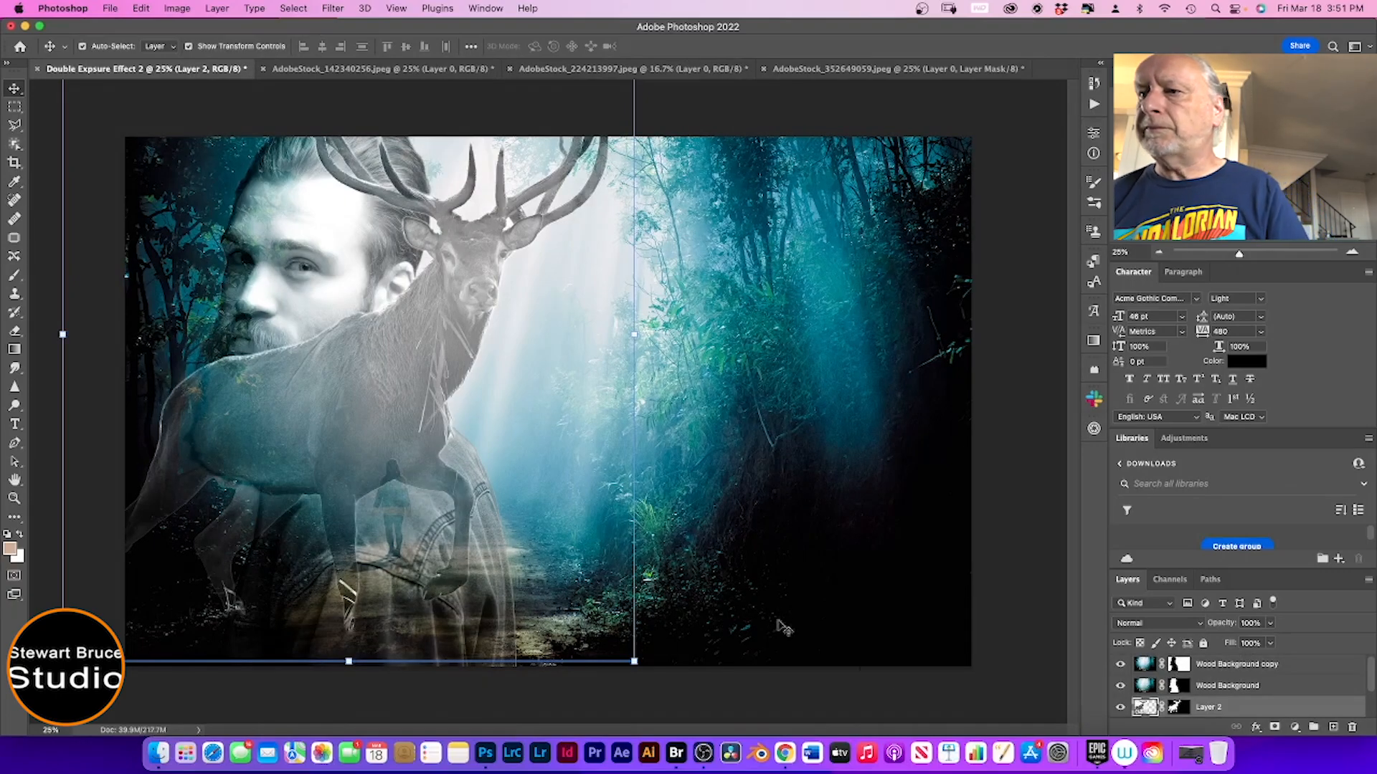
{"action": "left_click_drag", "start_coordinate": [1148, 708], "coordinate": [1146, 657]}
Step: Scale the deer to about 51.77% width and 60.01% height, positioning it over the man's face with the antlers across his forehead
{"action": "left_click", "coordinate": [634, 661]}
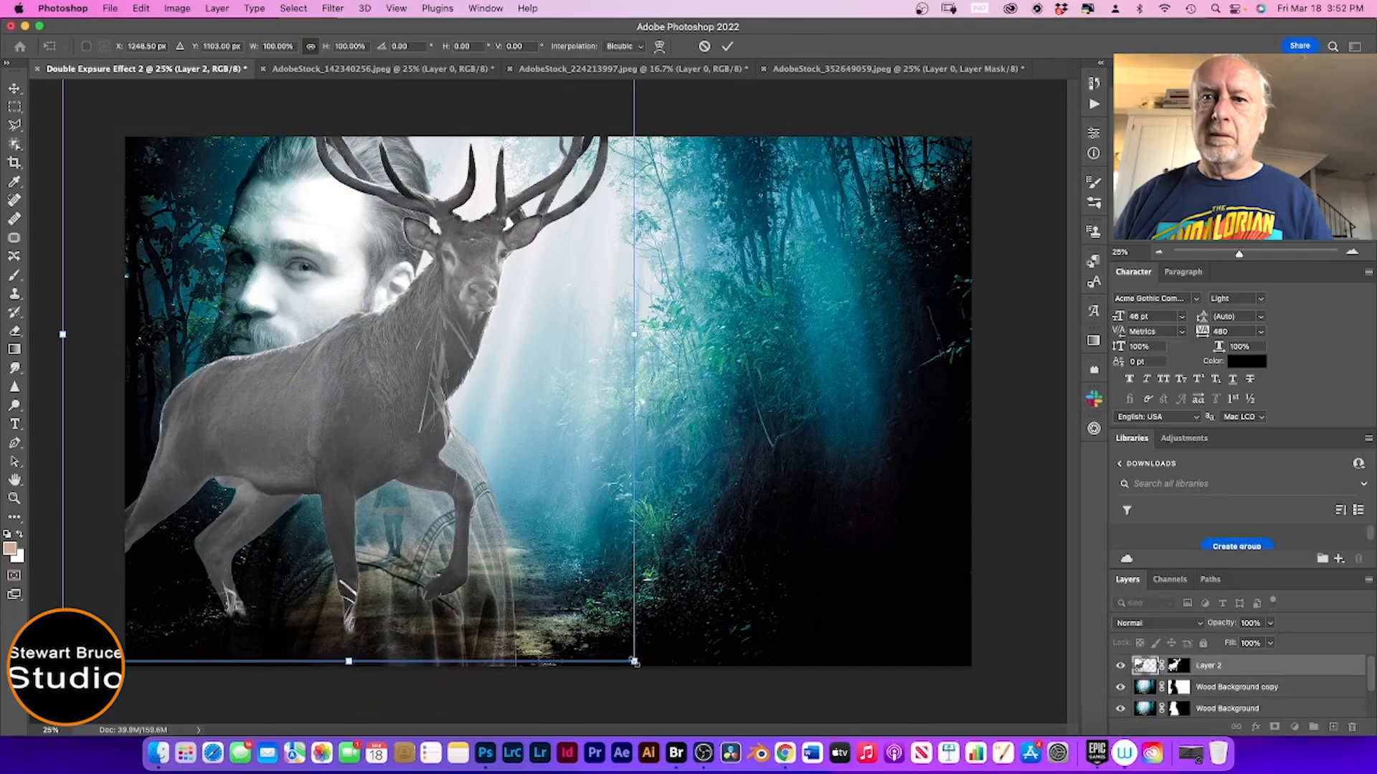
{"action": "left_click_drag", "start_coordinate": [633, 662], "coordinate": [372, 417]}
{"action": "left_click_drag", "start_coordinate": [254, 284], "coordinate": [343, 375]}
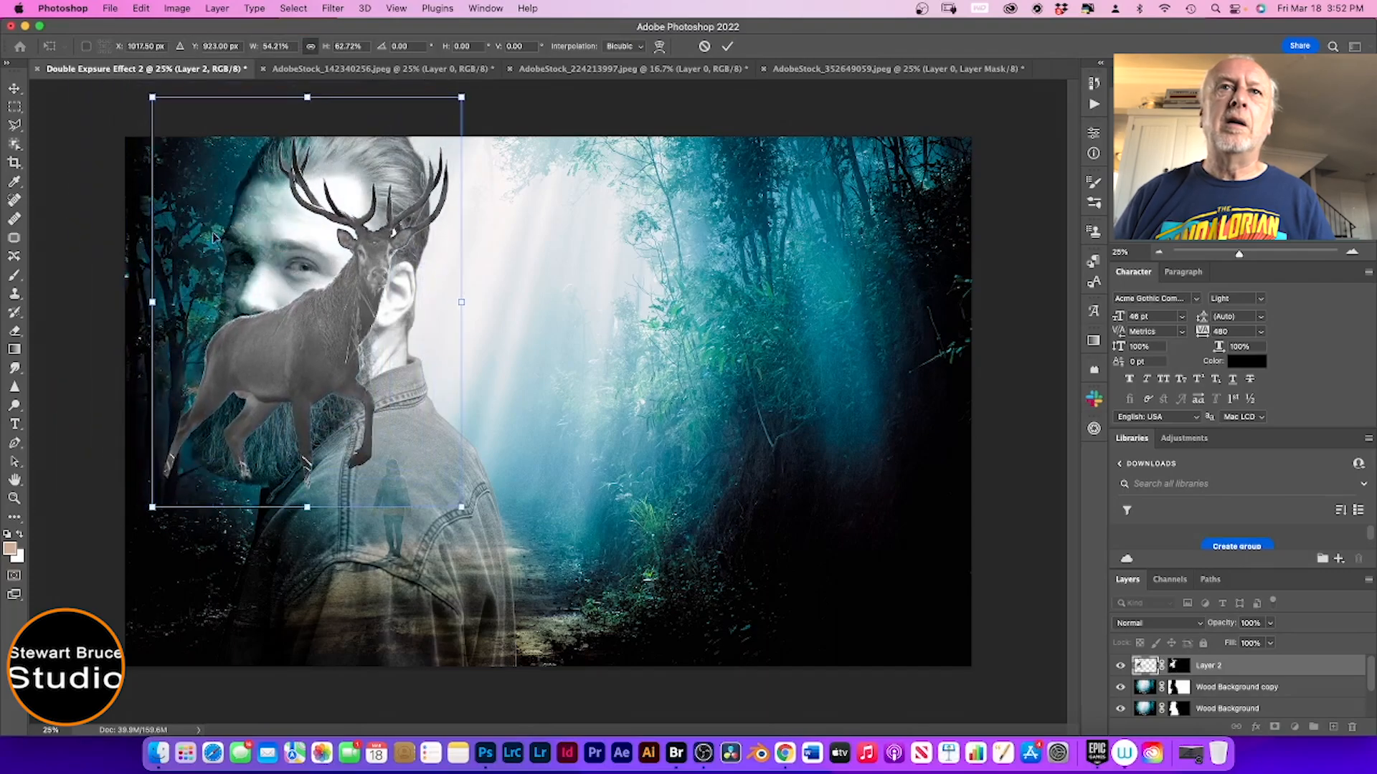
{"action": "left_click_drag", "start_coordinate": [383, 290], "coordinate": [352, 317]}
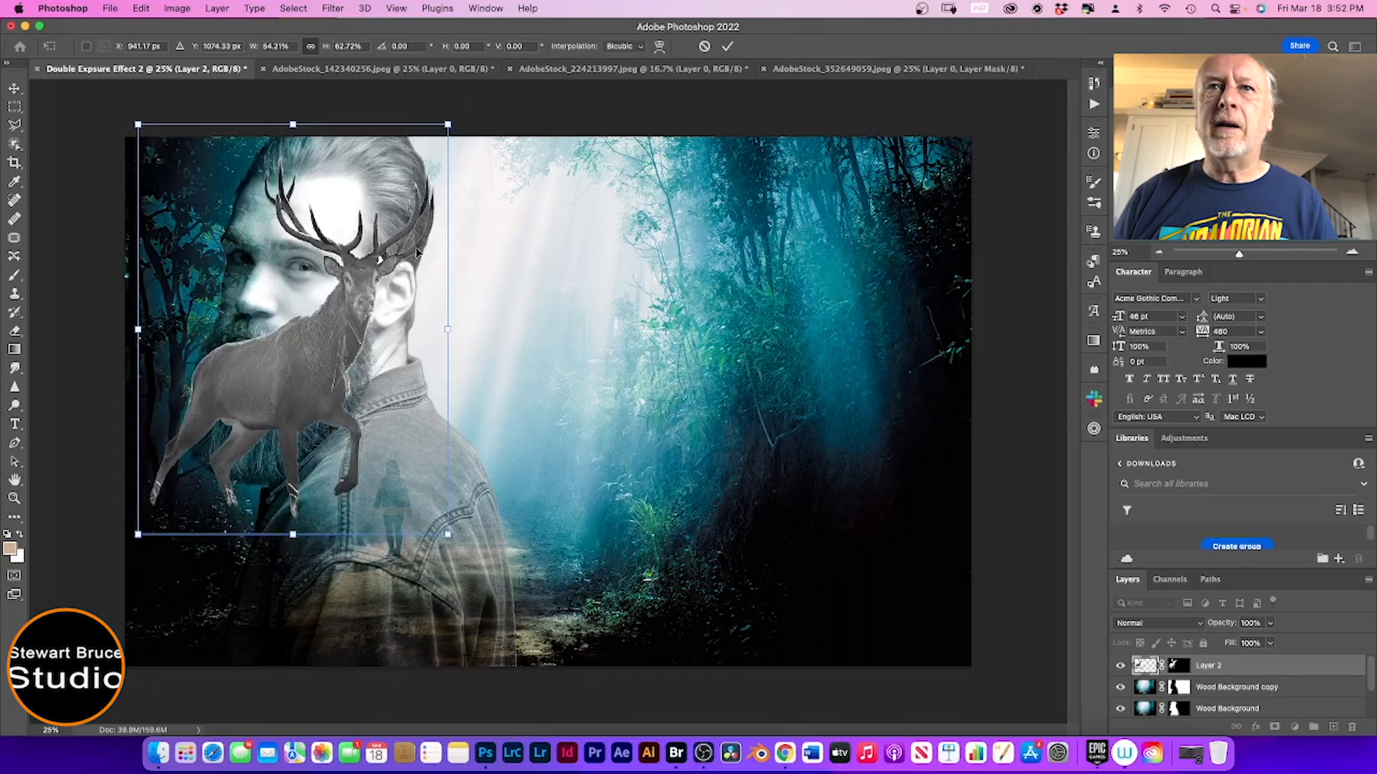
{"action": "left_click_drag", "start_coordinate": [434, 200], "coordinate": [430, 212]}
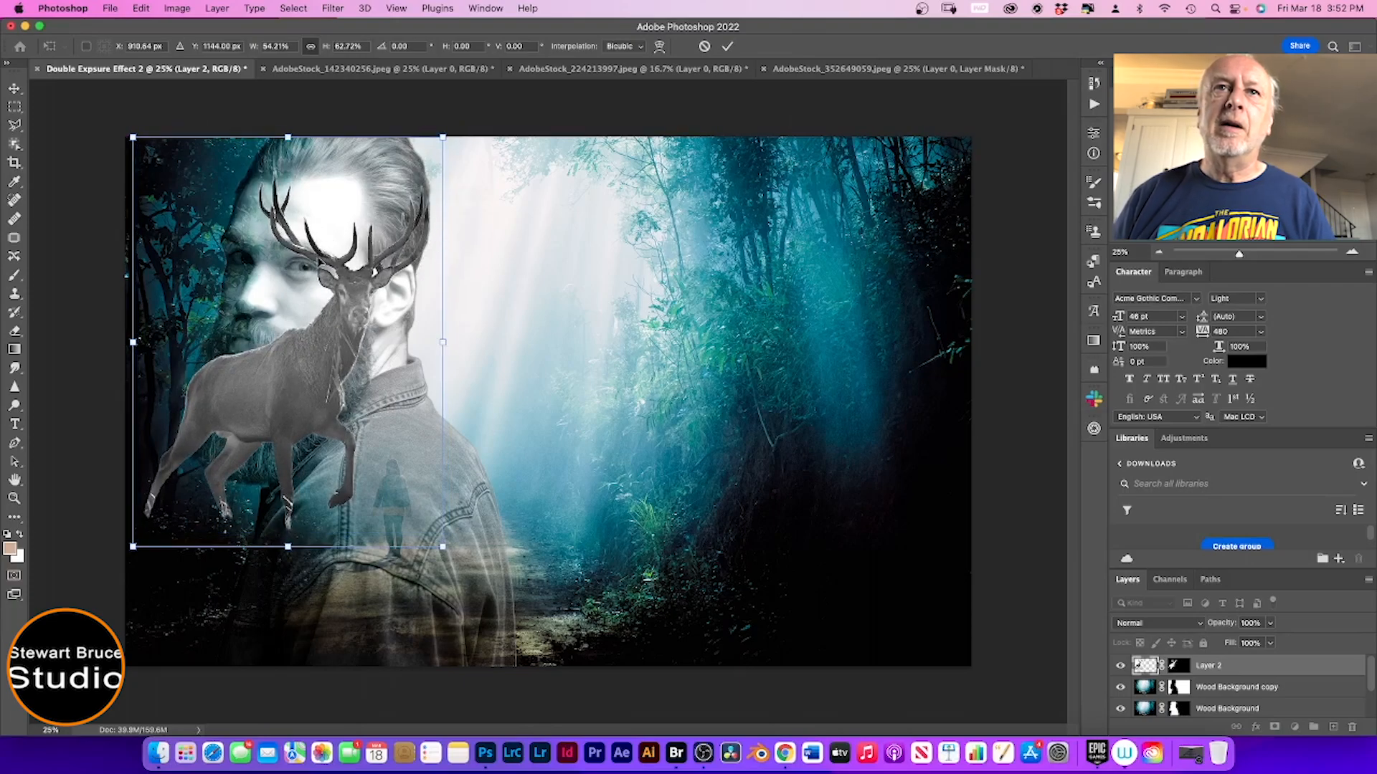
{"action": "mouse_move", "coordinate": [290, 374]}
{"action": "left_mouse_down"}
{"action": "mouse_move", "coordinate": [314, 364]}
{"action": "mouse_move", "coordinate": [295, 378]}
{"action": "left_mouse_up"}
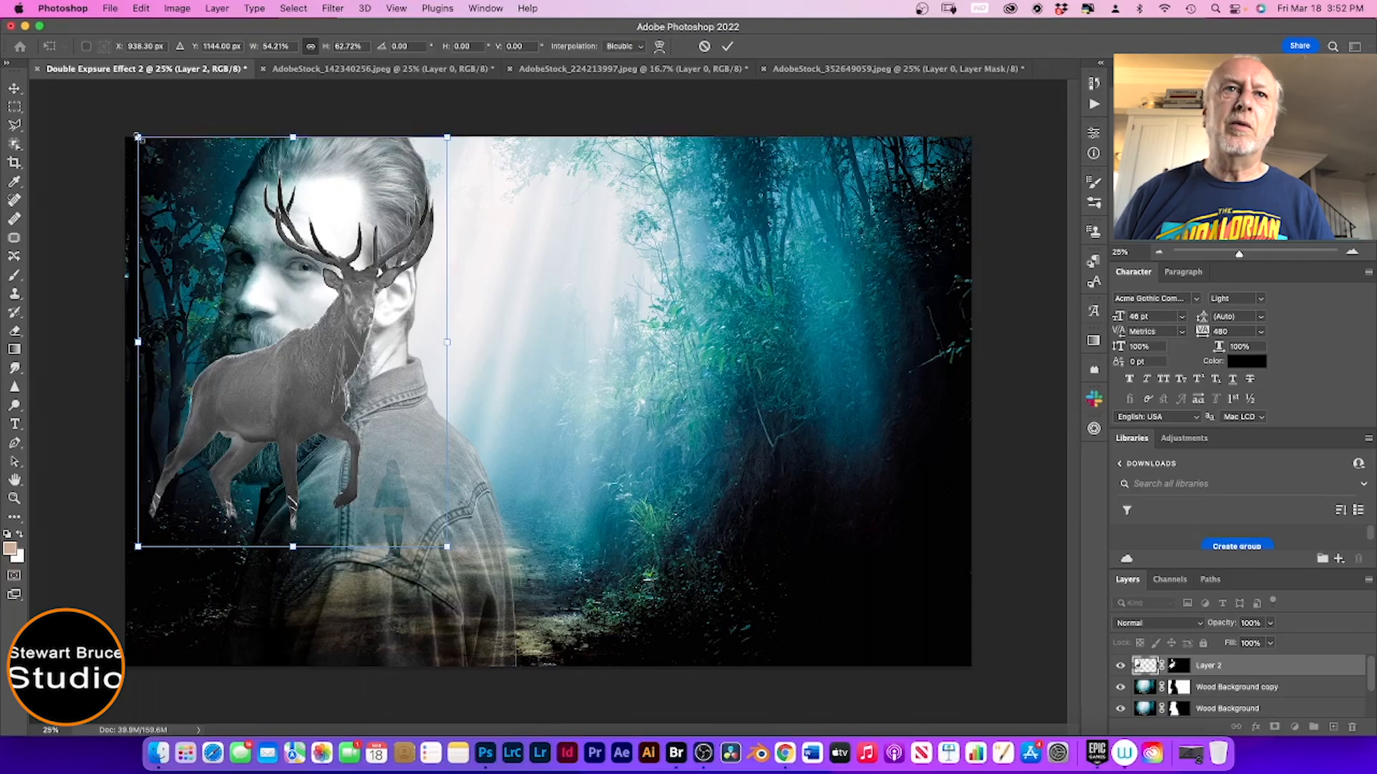
{"action": "left_click_drag", "start_coordinate": [138, 136], "coordinate": [151, 155]}
{"action": "left_click_drag", "start_coordinate": [314, 365], "coordinate": [311, 355]}
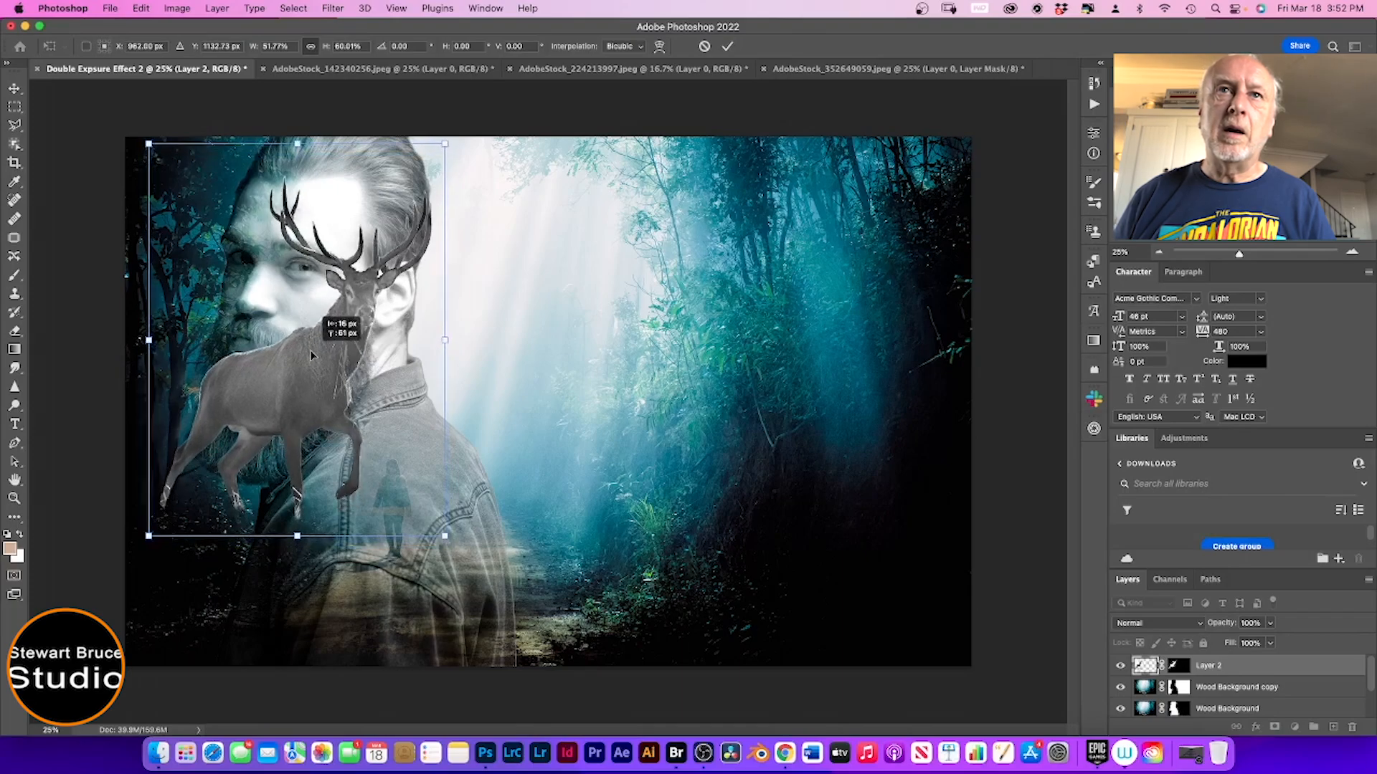
{"action": "left_click_drag", "start_coordinate": [310, 354], "coordinate": [312, 351]}
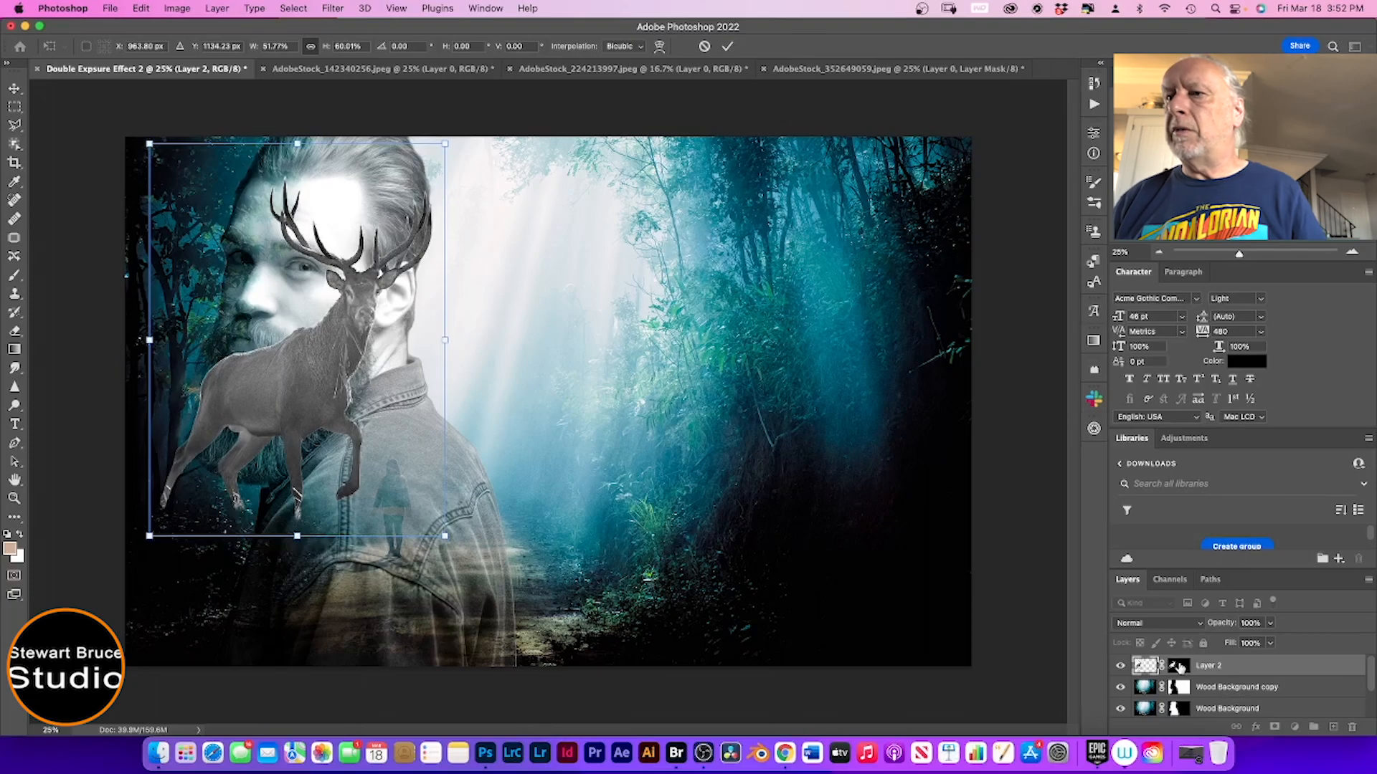
Step: Apply Layer 2's mask permanently, and add a new mask to it from the Model layer's mask selection
{"action": "left_click_drag", "start_coordinate": [1175, 668], "coordinate": [1353, 728]}
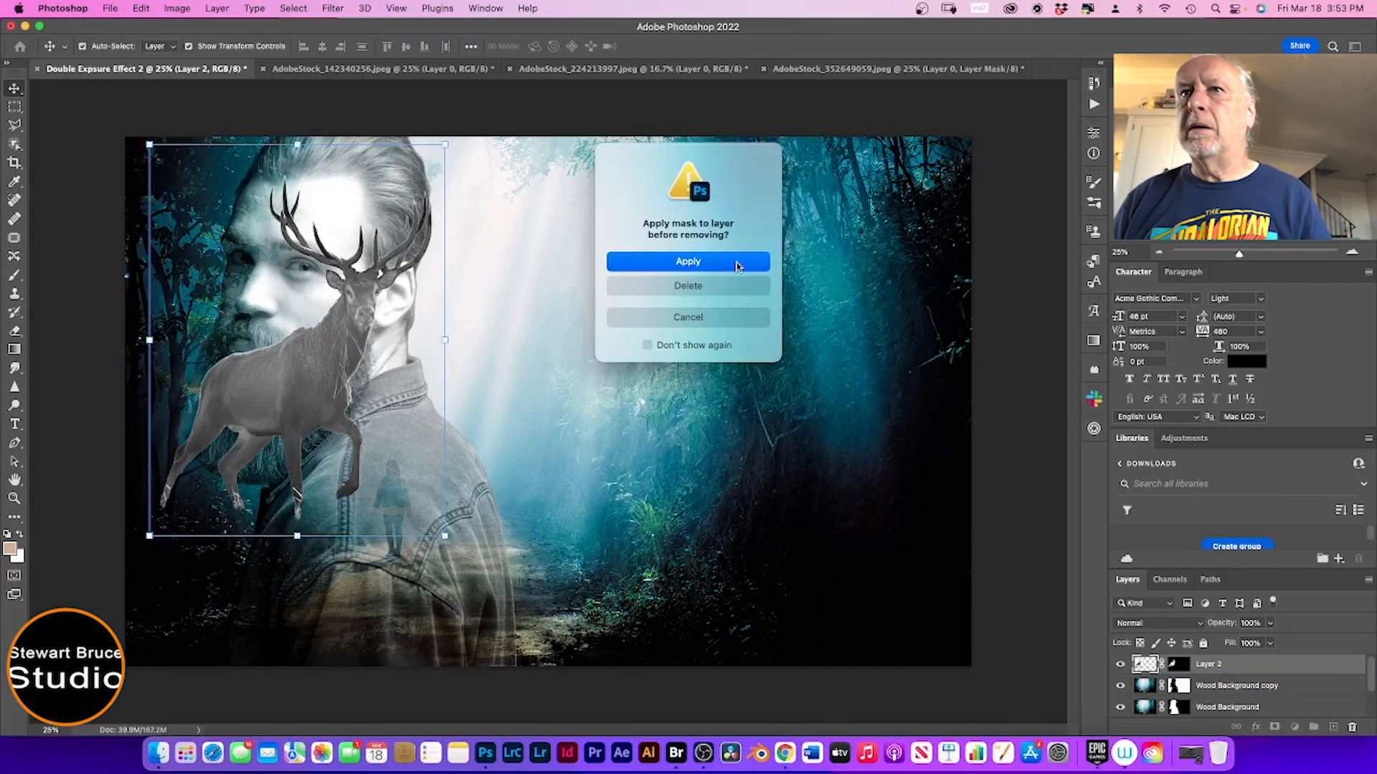
{"action": "left_click", "coordinate": [738, 264]}
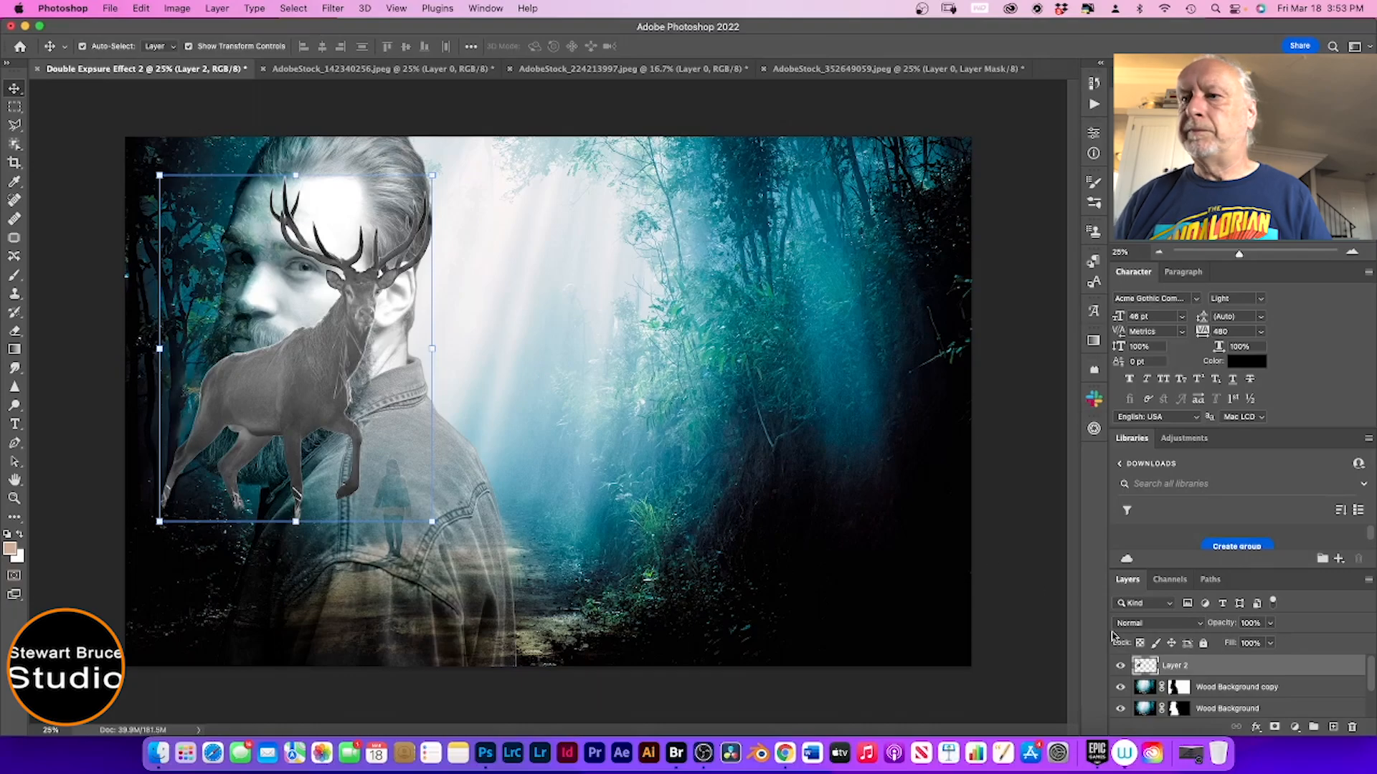
{"action": "scroll", "coordinate": [1180, 674], "scroll_direction": "down", "scroll_amount": 2}
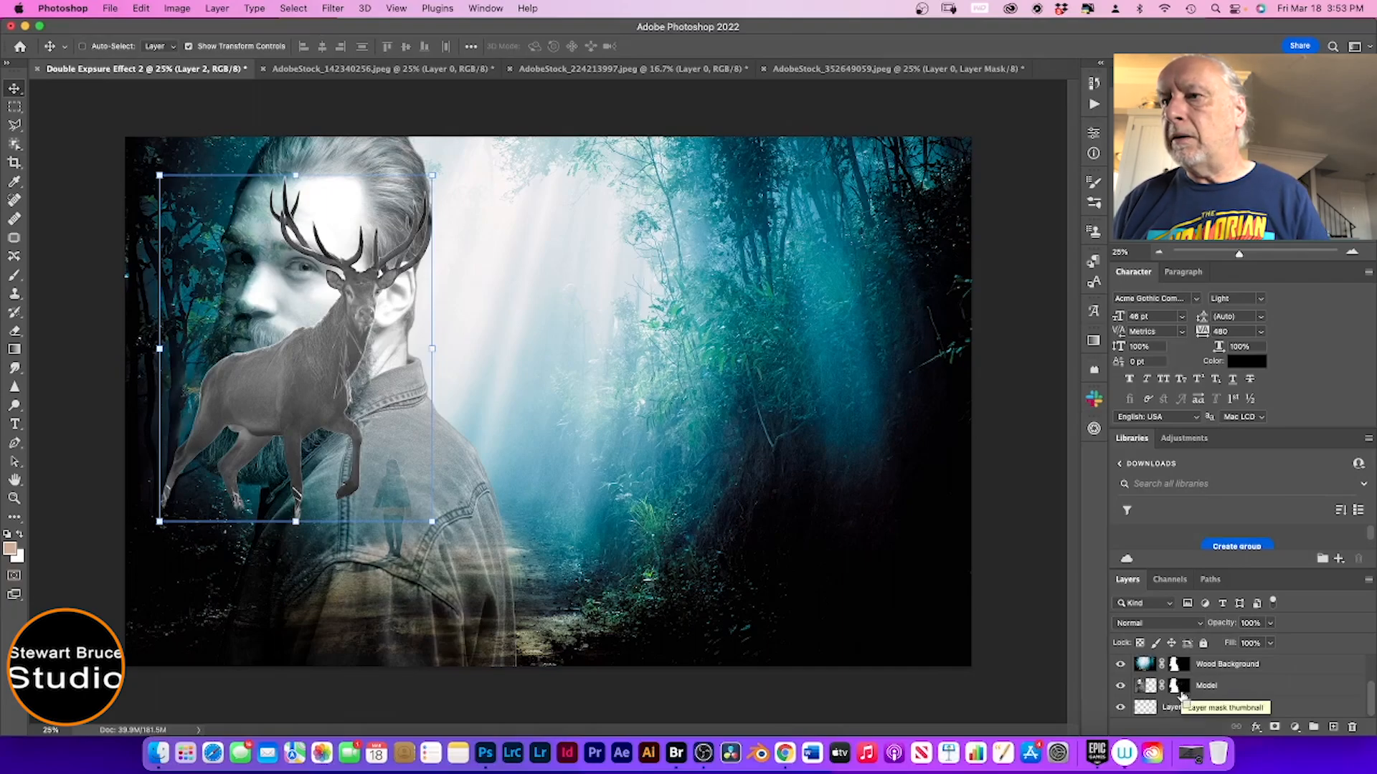
{"action": "left_click", "coordinate": [1180, 687], "text": "super"}
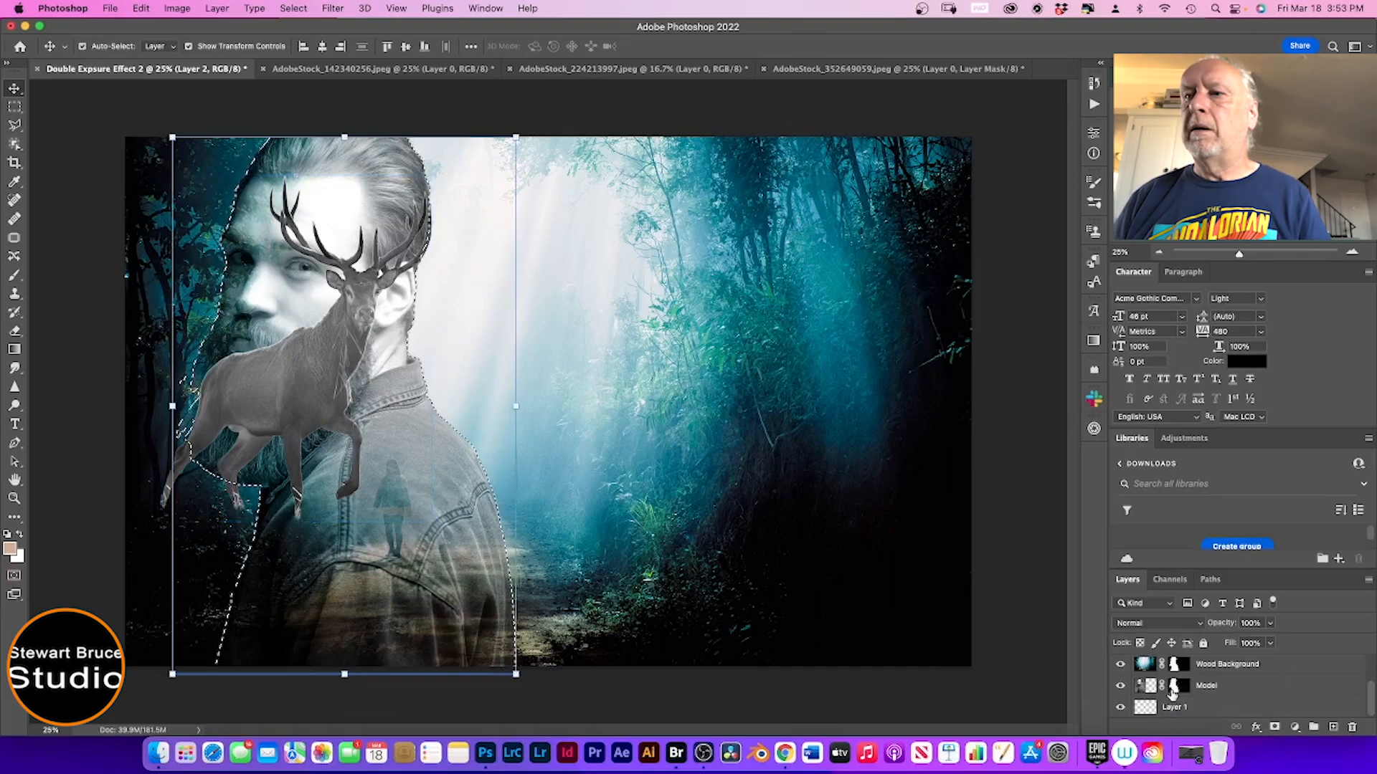
{"action": "scroll", "coordinate": [1165, 694], "scroll_direction": "up", "scroll_amount": 2}
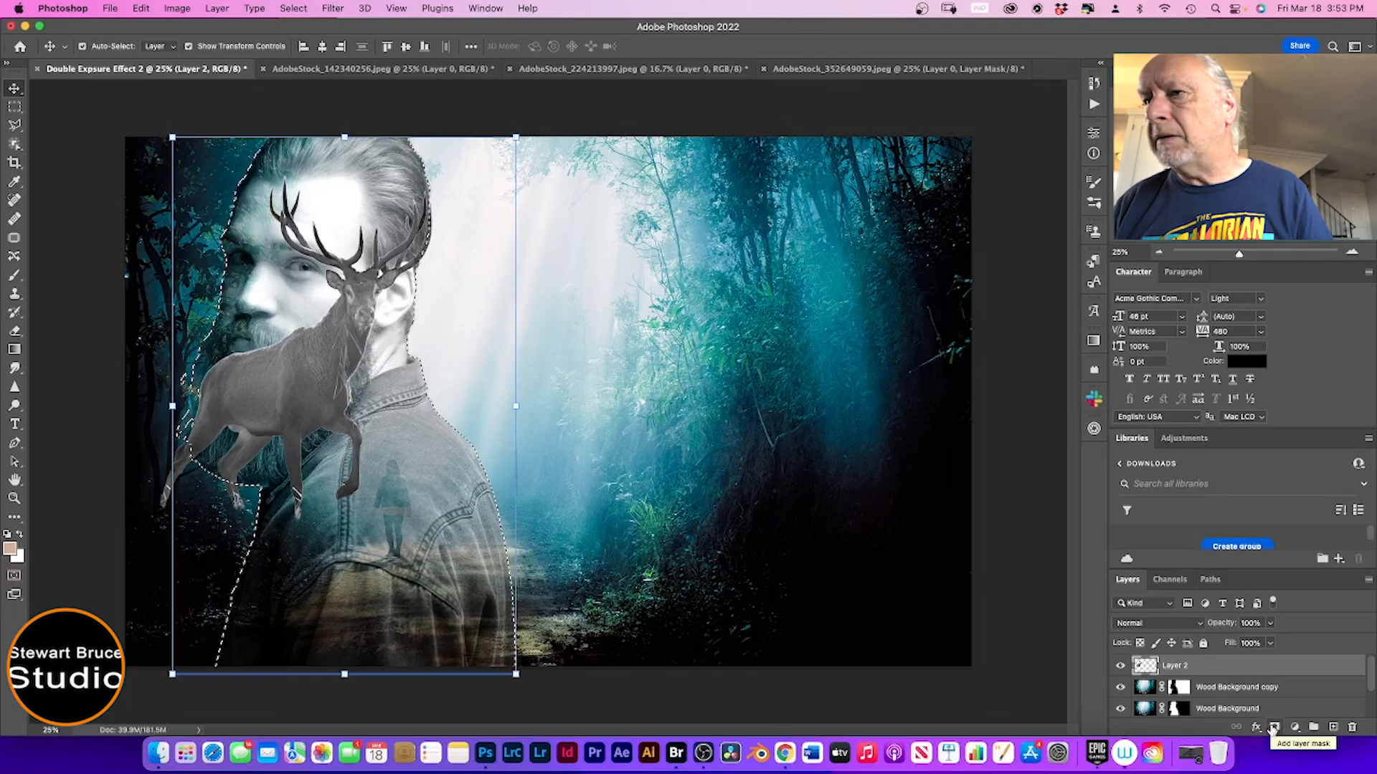
{"action": "left_click", "coordinate": [1273, 729]}
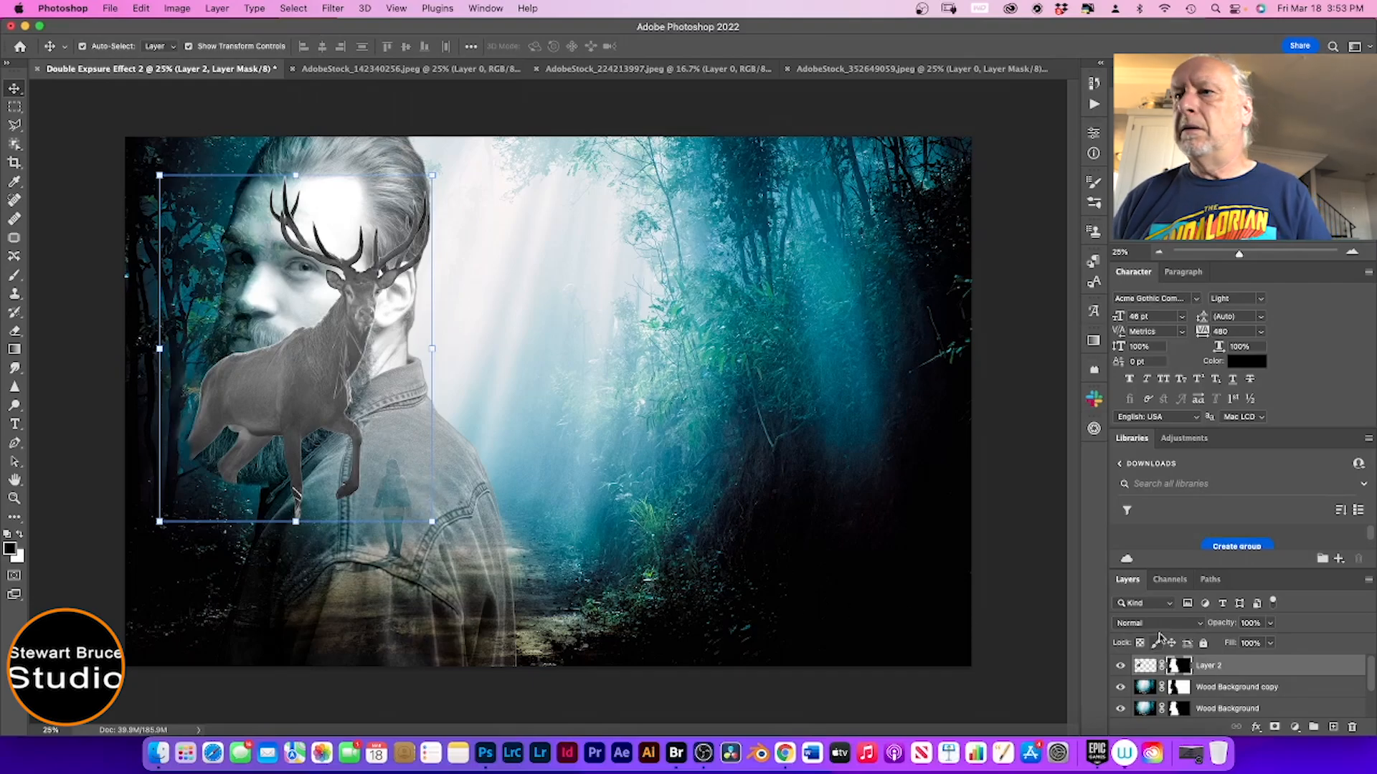
Step: Set the deer layer's blend mode to Hard Light
{"action": "left_click", "coordinate": [1196, 628]}
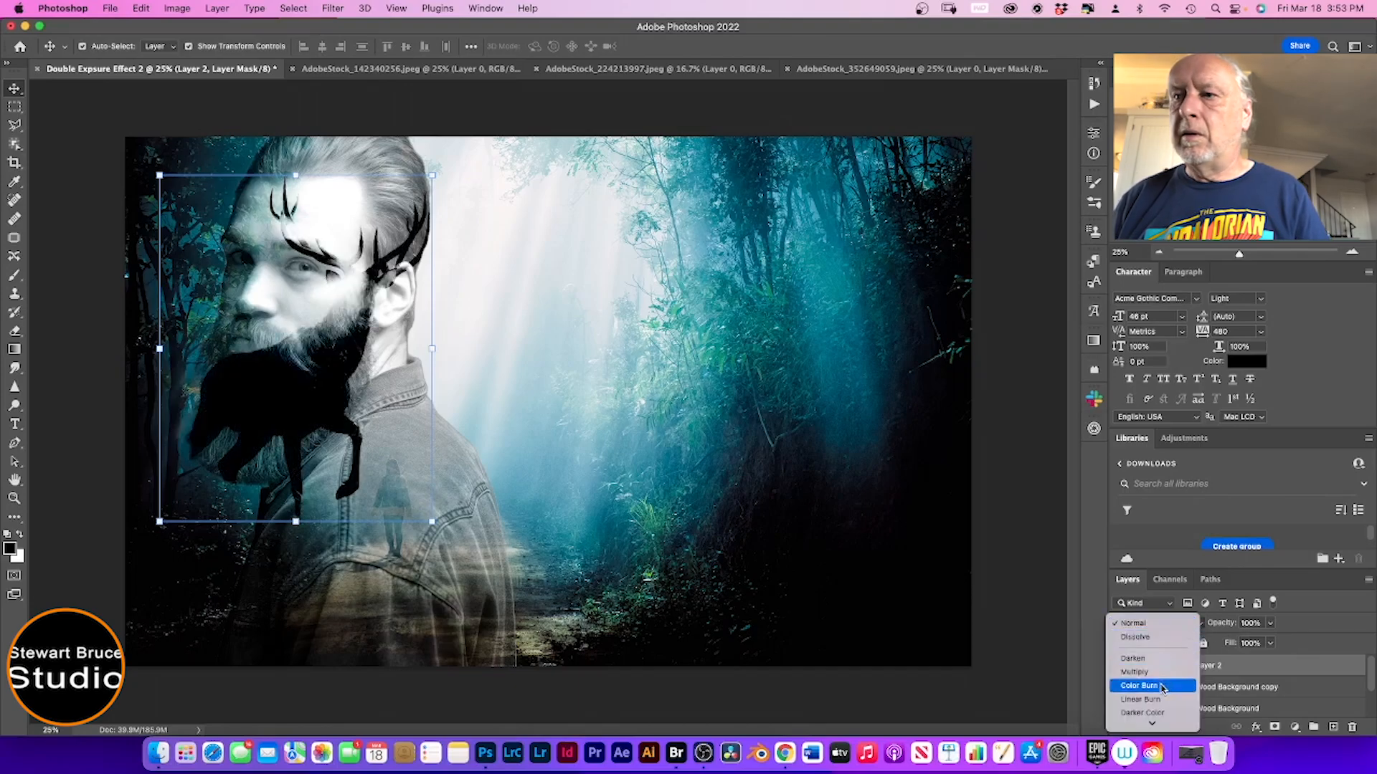
{"action": "scroll", "coordinate": [1163, 676], "scroll_direction": "down", "scroll_amount": 5}
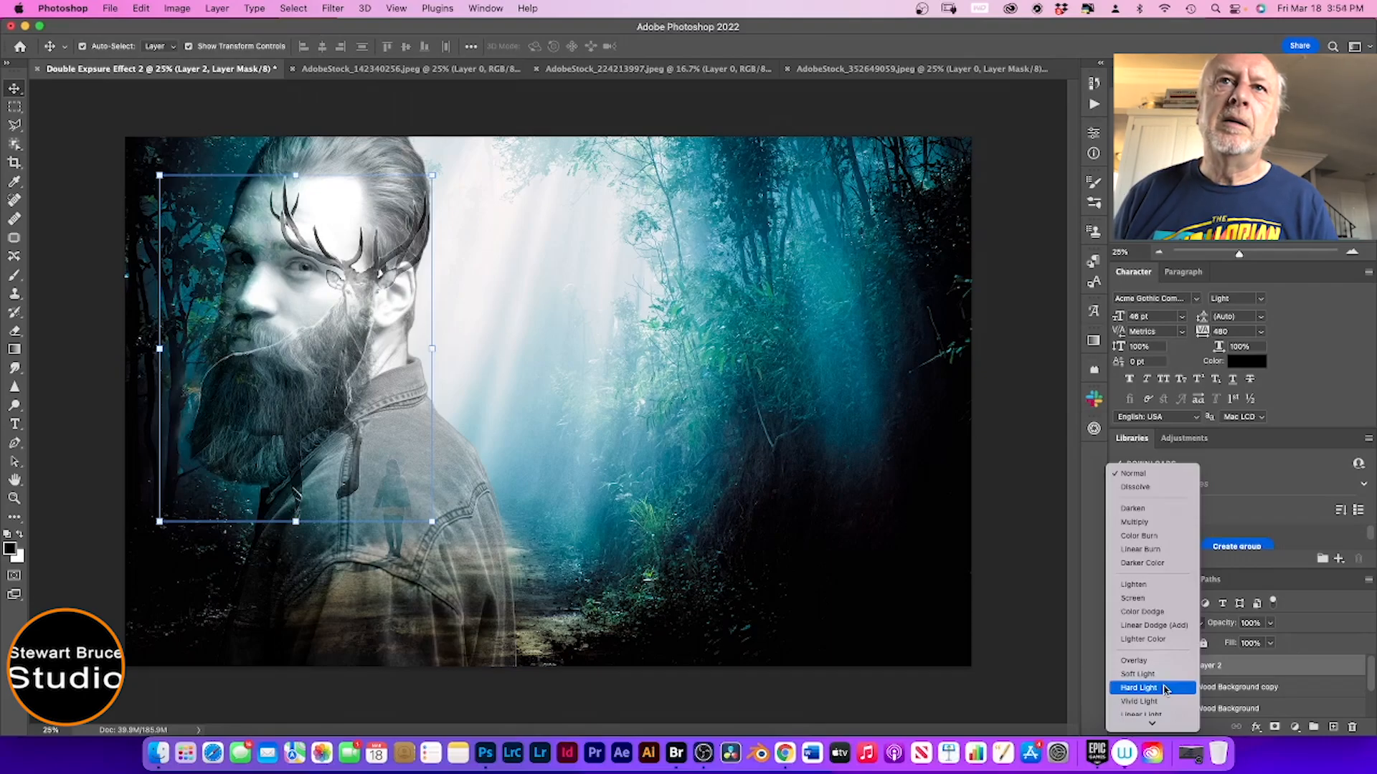
{"action": "left_click", "coordinate": [1163, 689]}
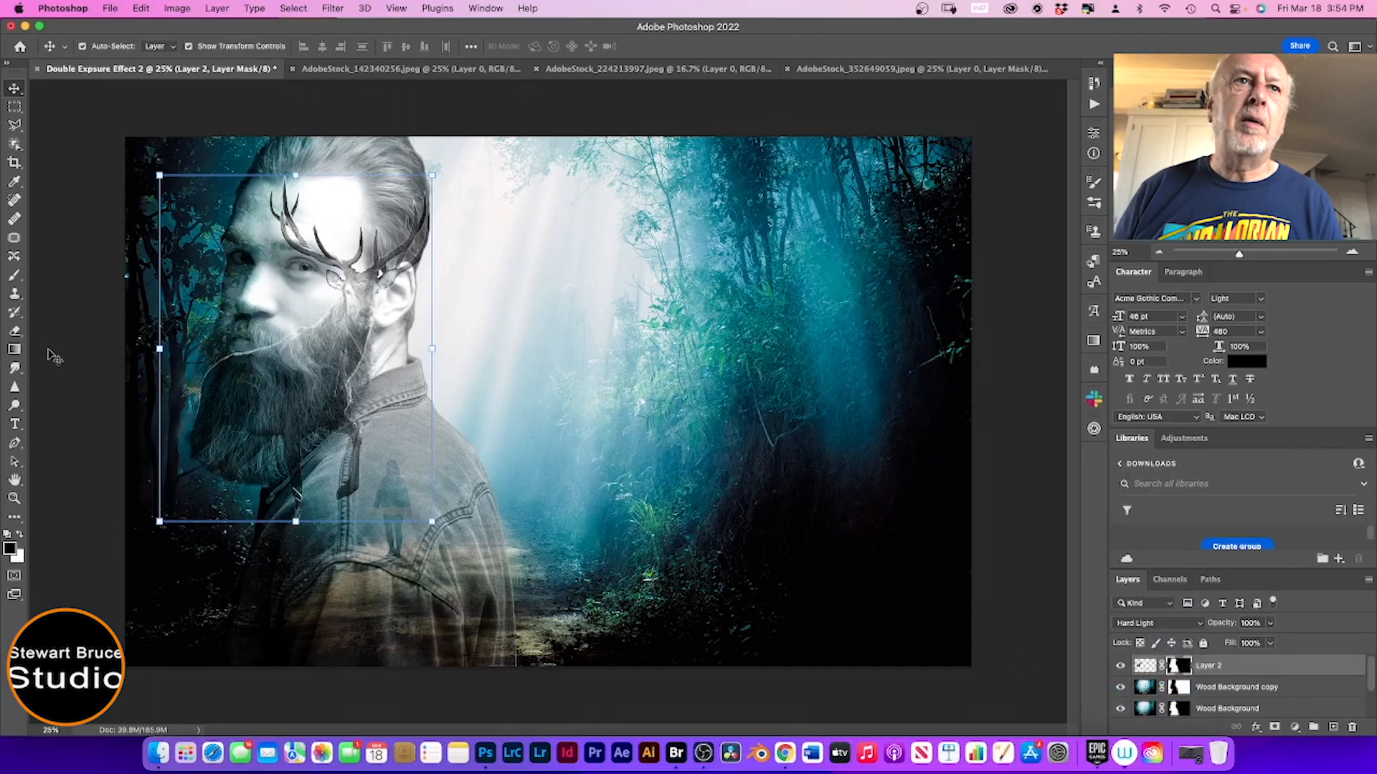
Step: Paint black with a size 100 brush on Layer 2's mask to hide the deer's body edges over the jacket
{"action": "left_click", "coordinate": [15, 276]}
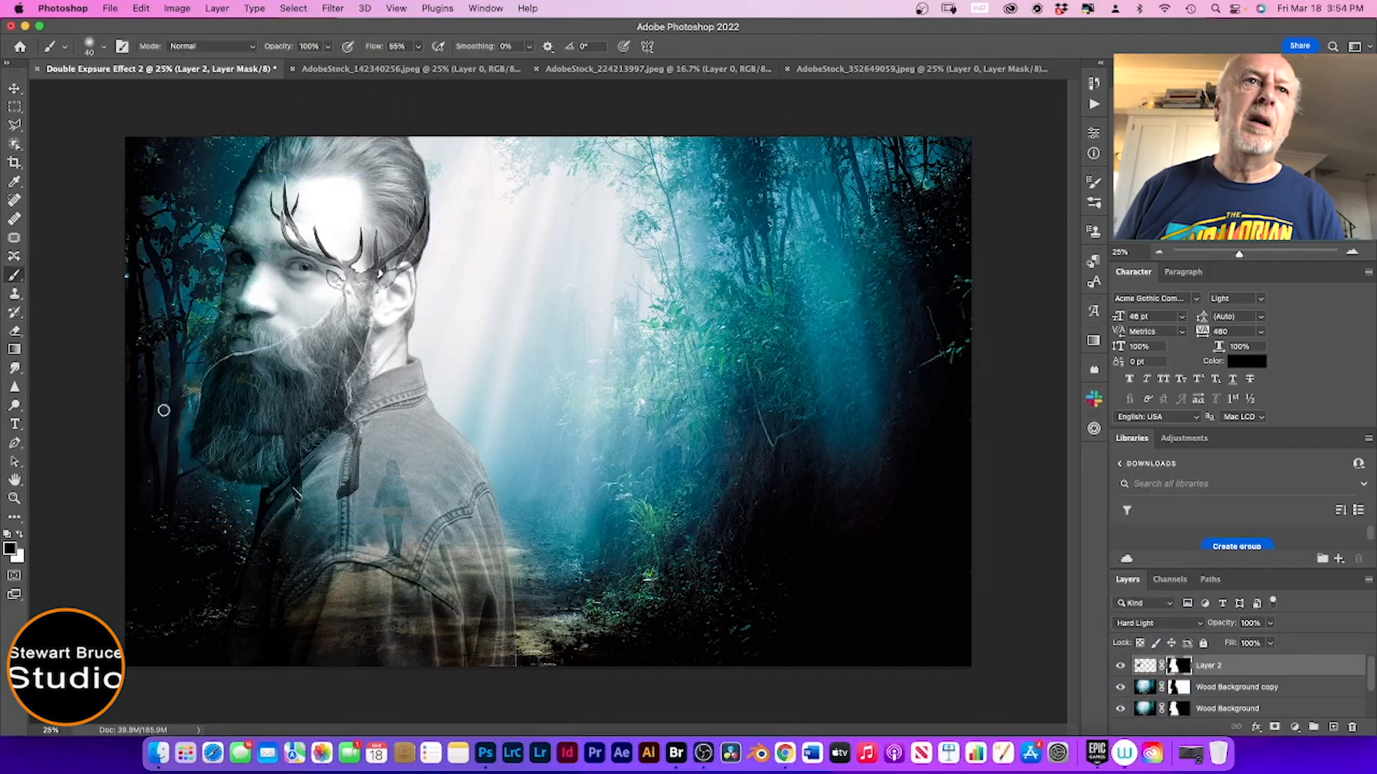
{"action": "key", "text": "bracketright"}
{"action": "key", "text": "bracketright"}
{"action": "key", "text": "bracketright"}
{"action": "key", "text": "bracketright"}
{"action": "key", "text": "bracketright"}
{"action": "key", "text": "bracketright"}
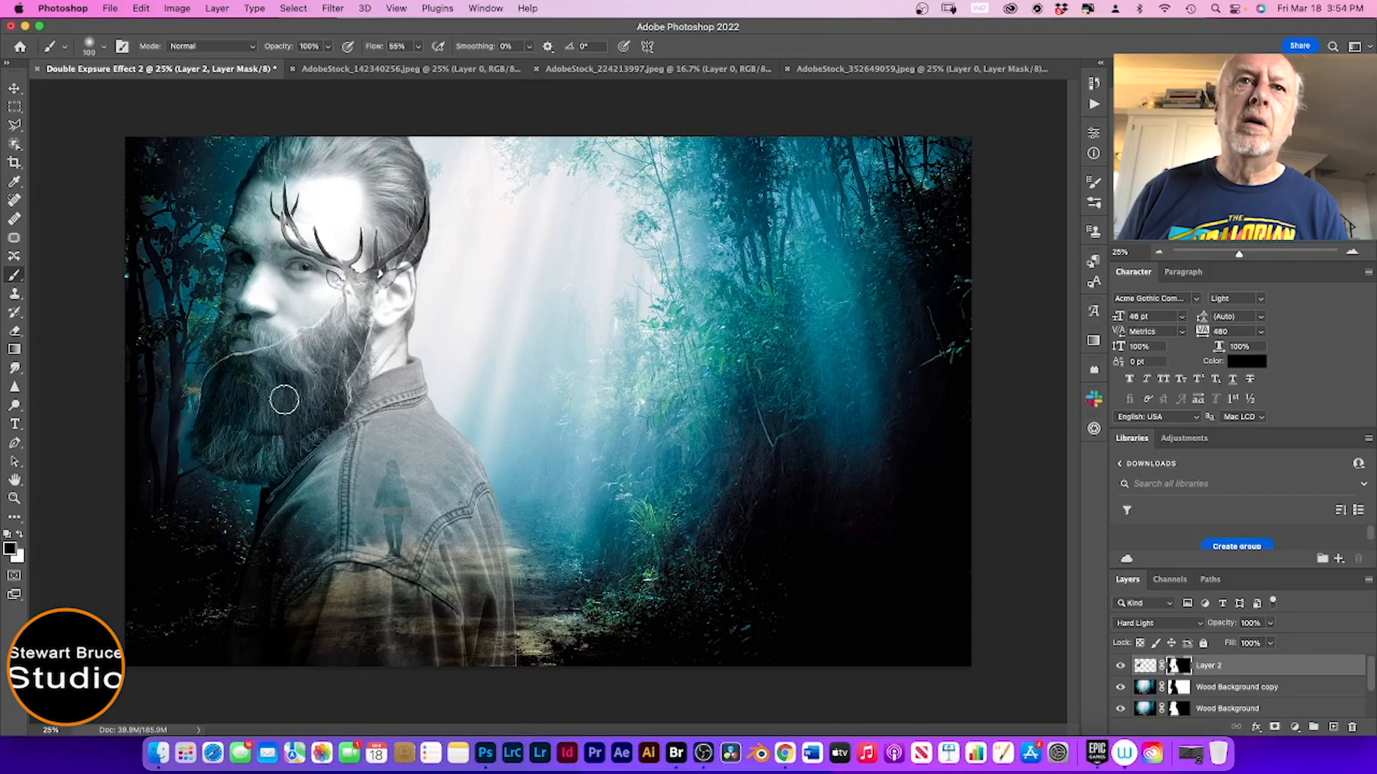
Step: Paint black on Layer 2's mask with a size 35 brush to blend the deer's outline into the man's beard
{"action": "key", "text": "bracketleft"}
{"action": "key", "text": "bracketleft"}
{"action": "key", "text": "bracketleft"}
{"action": "key", "text": "bracketleft"}
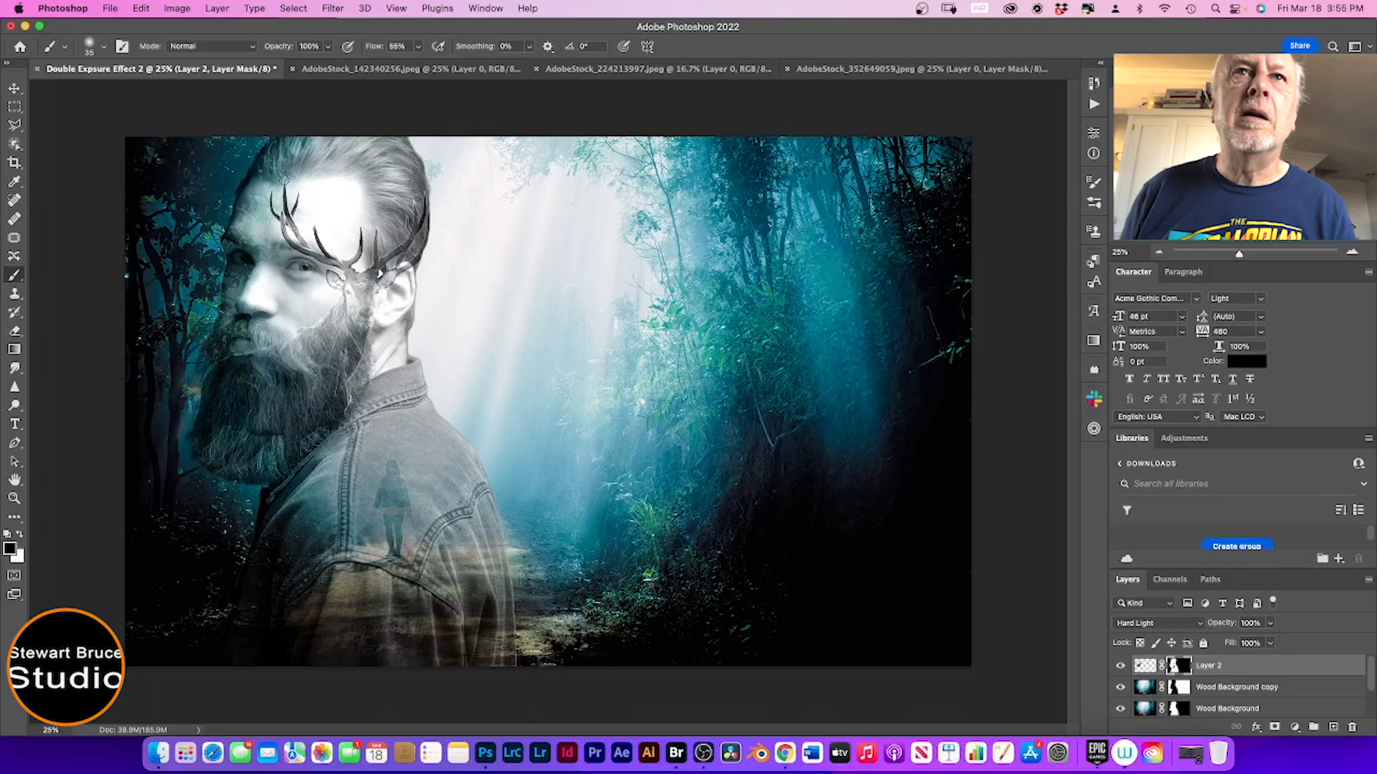
{"action": "key", "text": "super+equal"}
{"action": "key", "text": "super+equal"}
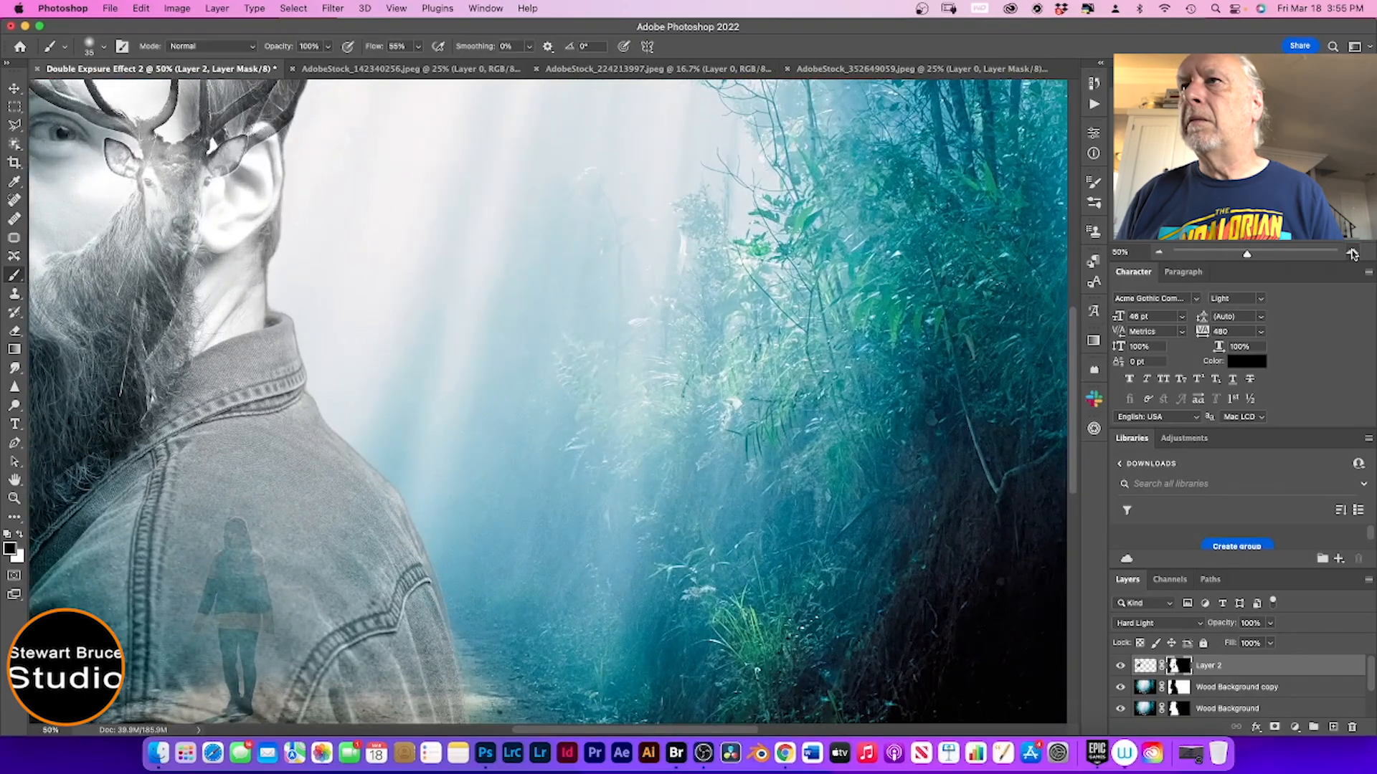
{"action": "scroll", "coordinate": [549, 402], "scroll_direction": "left", "scroll_amount": 10}
{"action": "scroll", "coordinate": [549, 401], "scroll_direction": "up", "scroll_amount": 5}
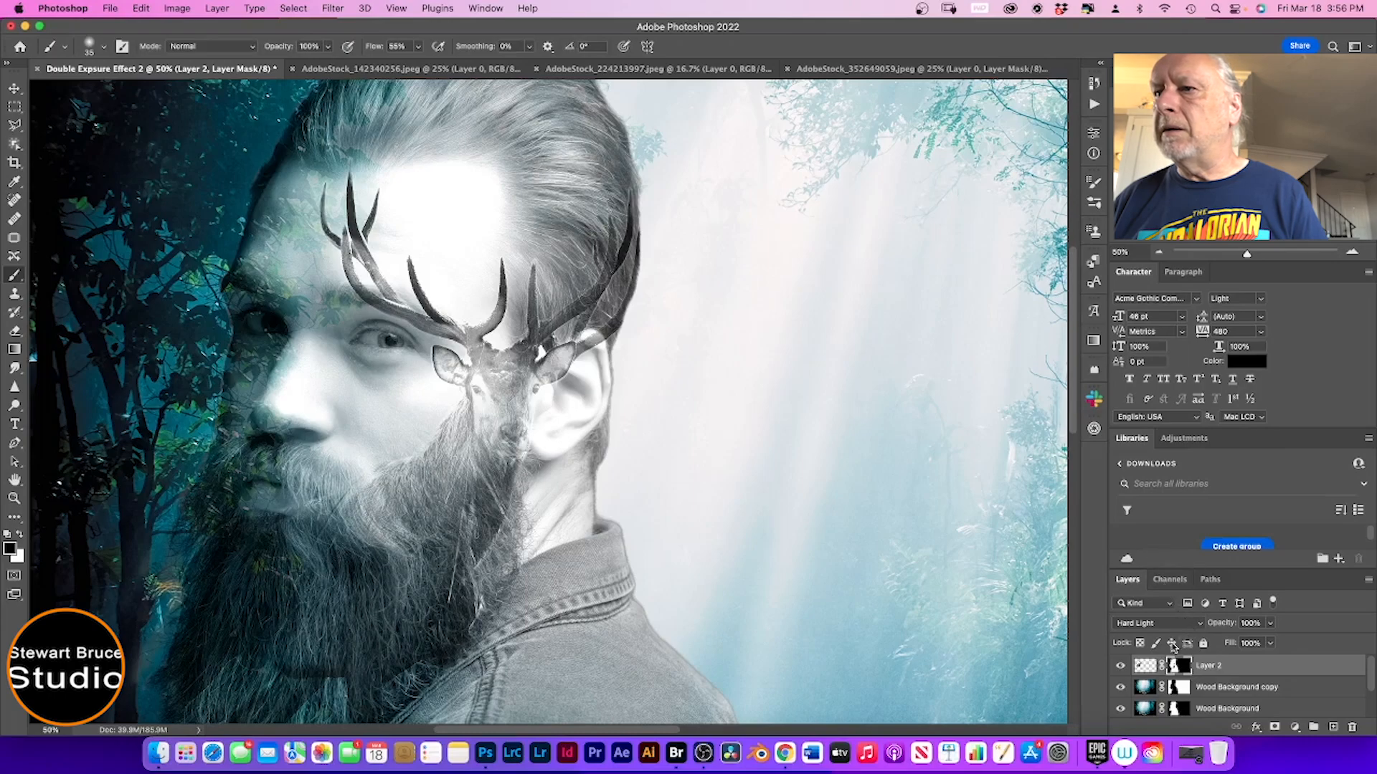
Step: Add a Levels adjustment layer above Layer 2
{"action": "scroll", "coordinate": [1176, 682], "scroll_direction": "down", "scroll_amount": 2}
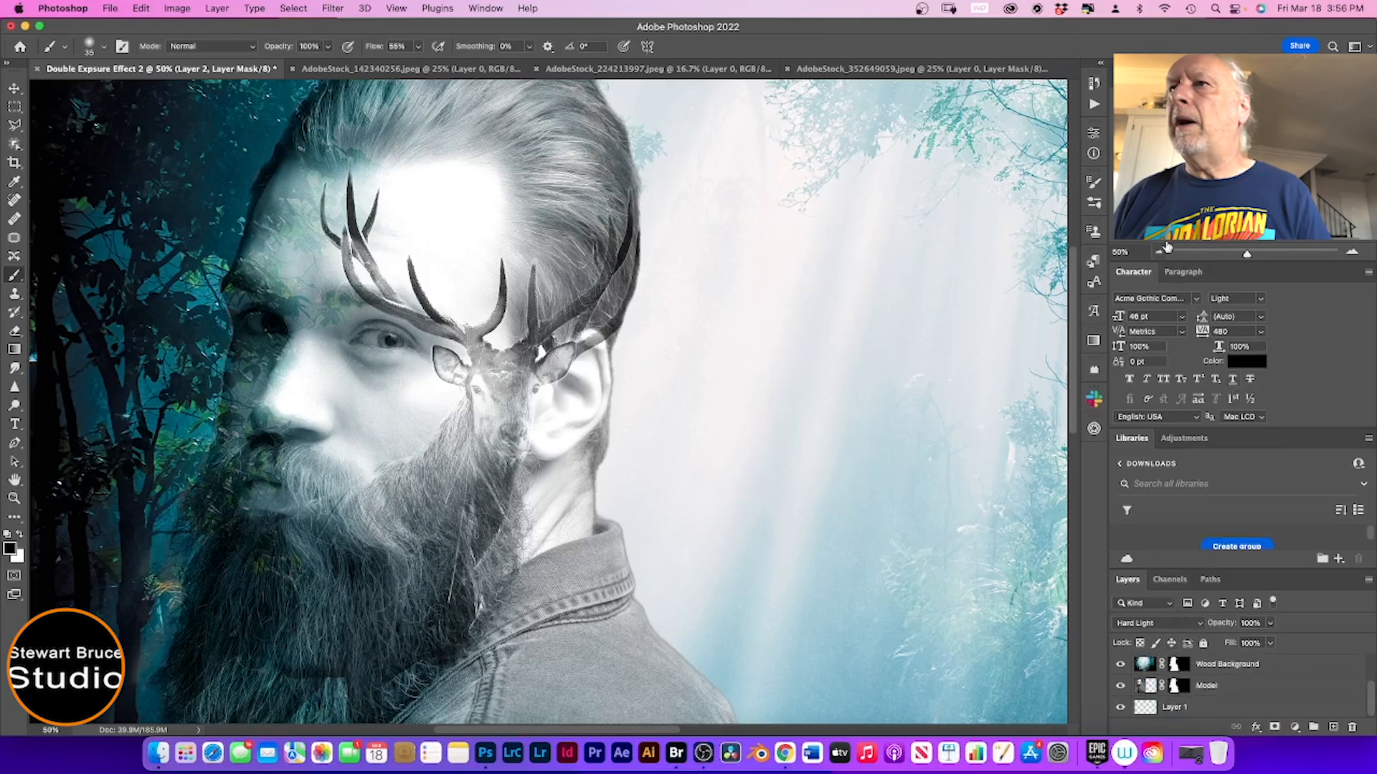
{"action": "left_click", "coordinate": [1159, 252]}
{"action": "left_click", "coordinate": [1158, 251]}
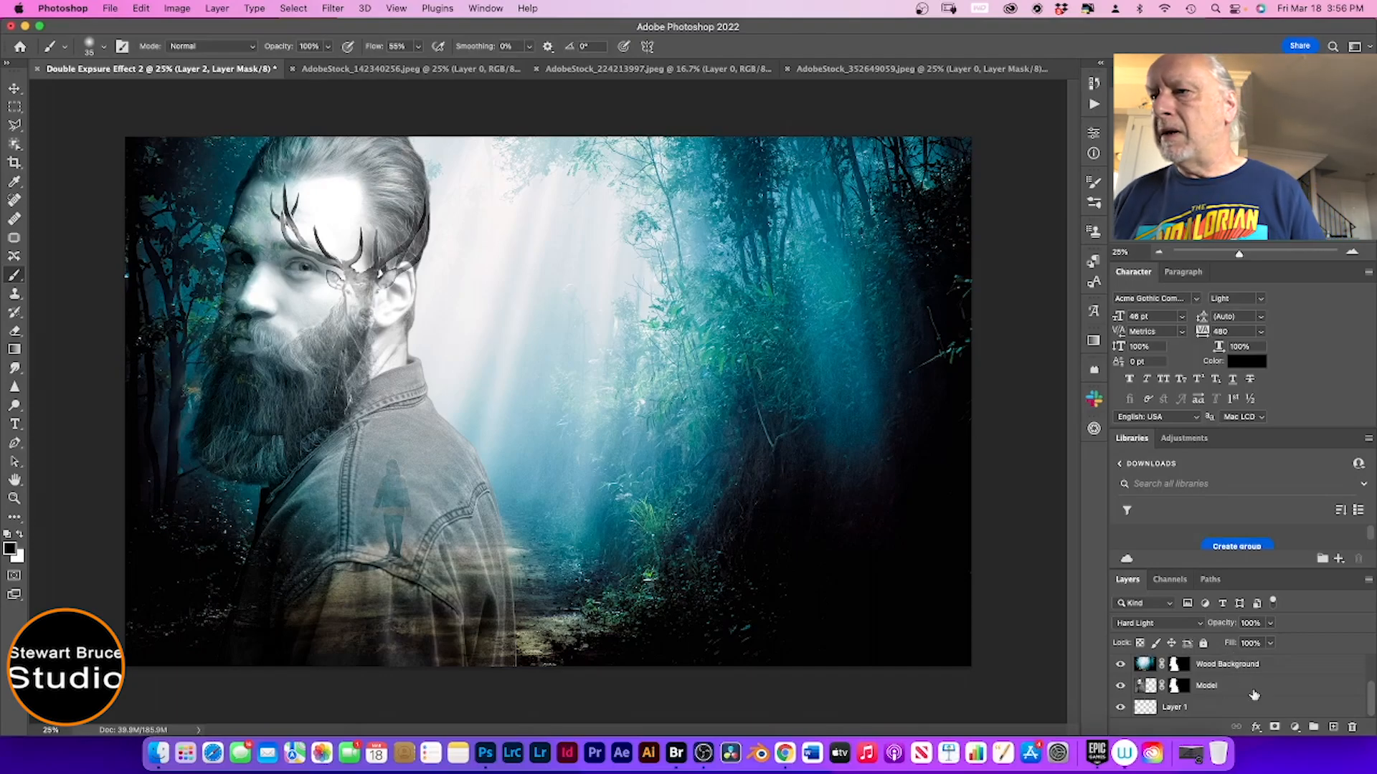
{"action": "left_click", "coordinate": [1294, 727]}
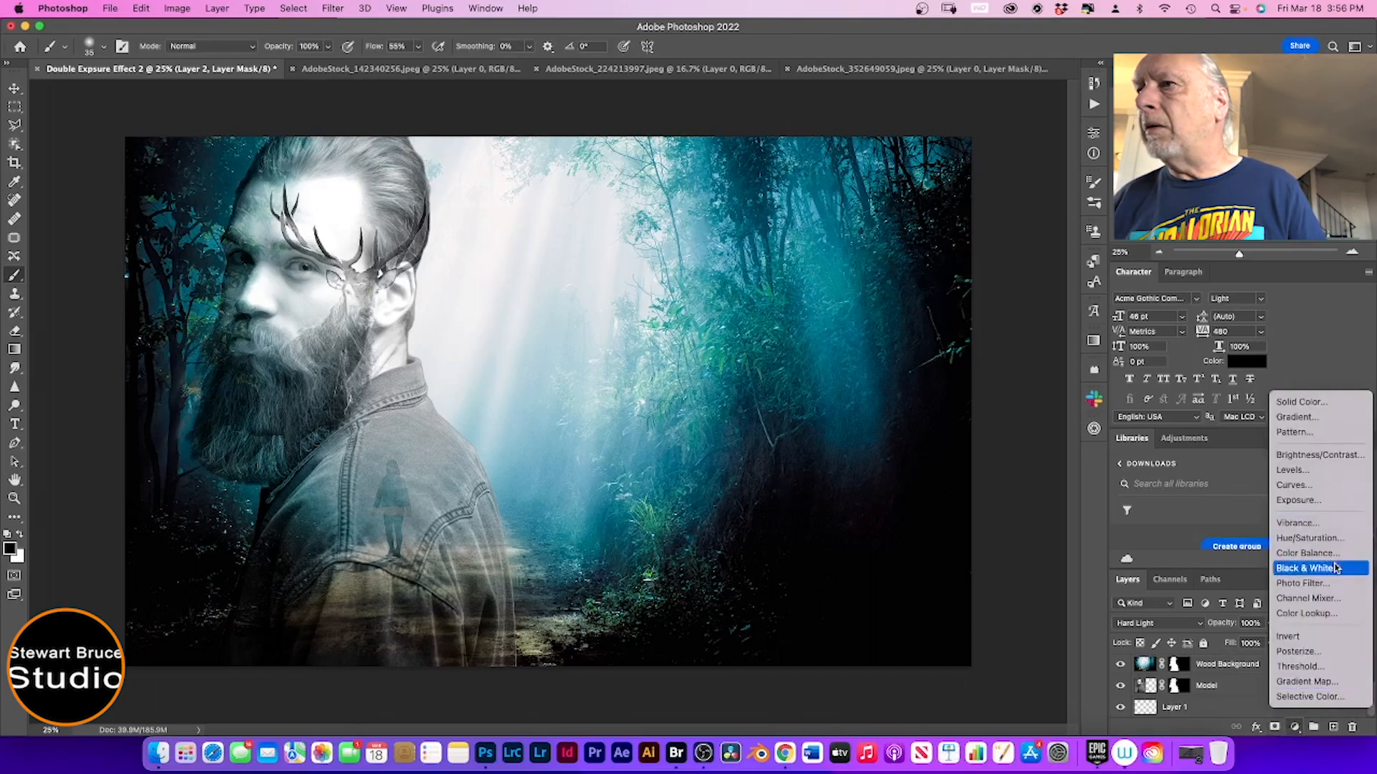
{"action": "left_click", "coordinate": [1315, 476]}
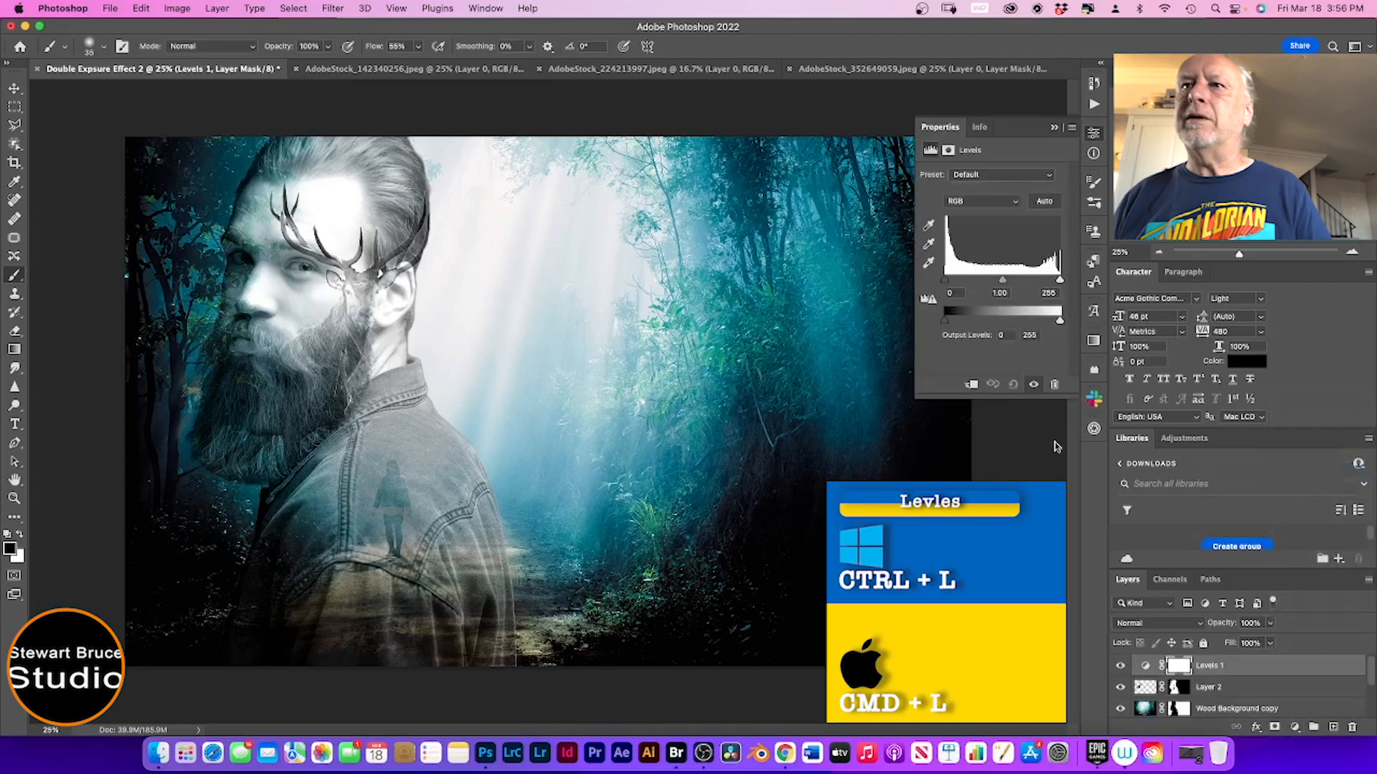
Step: Try several Levels midtone values on the whole composite, including 1.18 and 1.56
{"action": "left_click_drag", "start_coordinate": [1002, 283], "coordinate": [993, 283]}
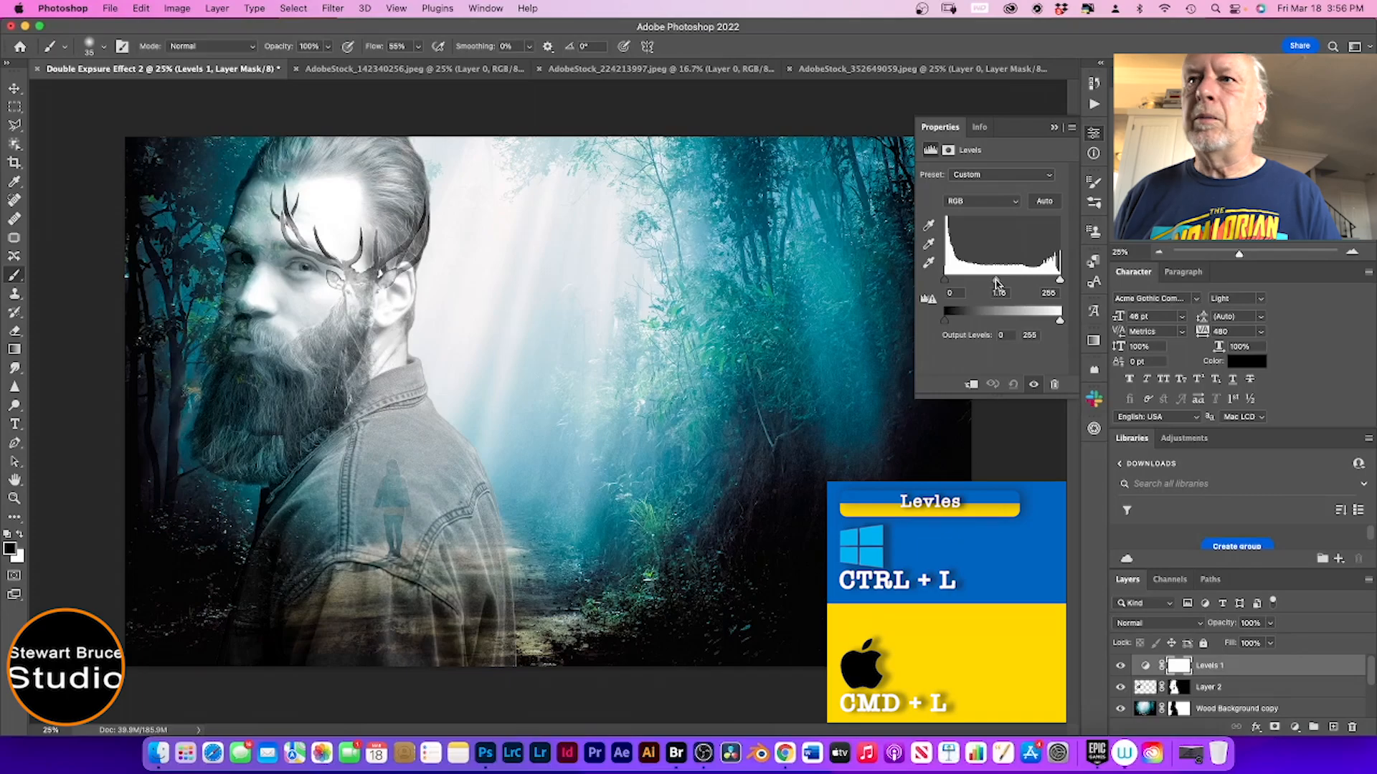
{"action": "left_click_drag", "start_coordinate": [994, 285], "coordinate": [1004, 283]}
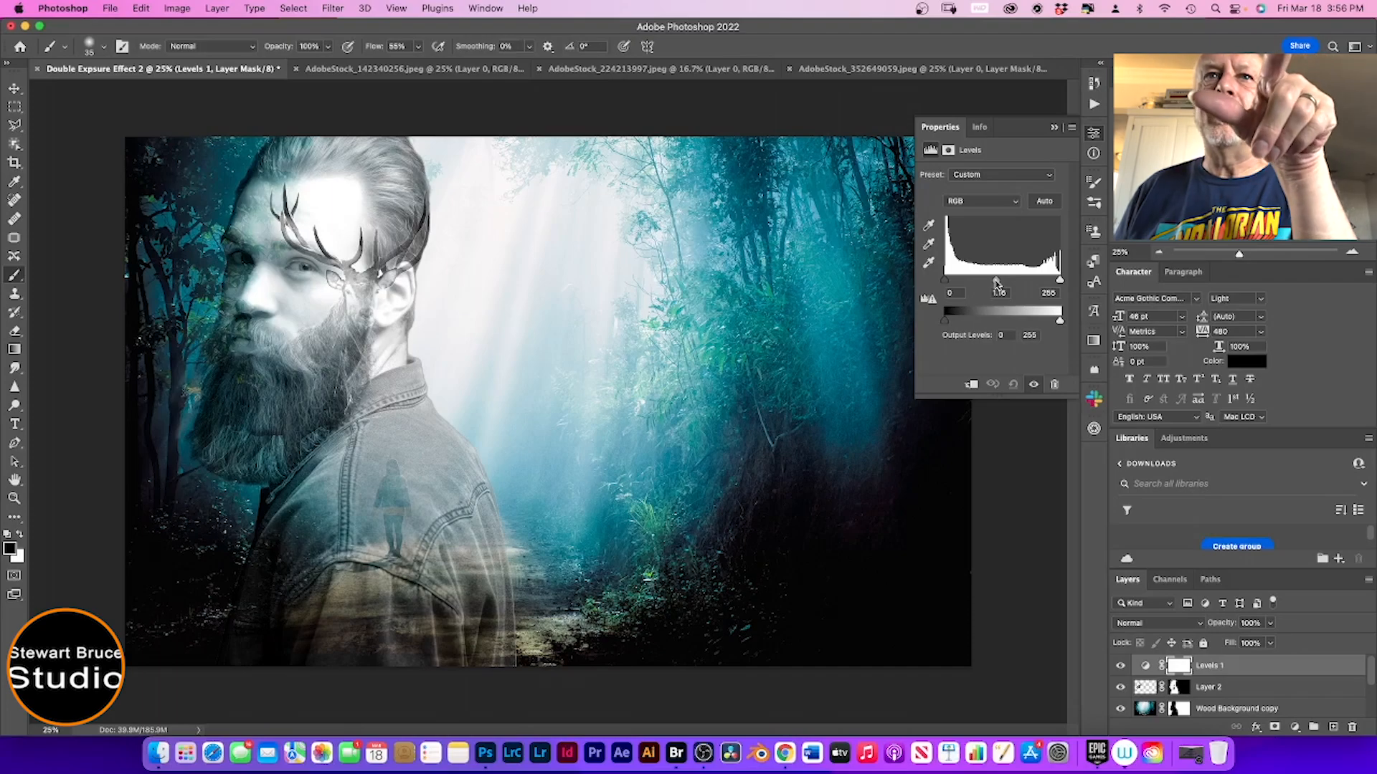
{"action": "left_click_drag", "start_coordinate": [995, 284], "coordinate": [983, 281]}
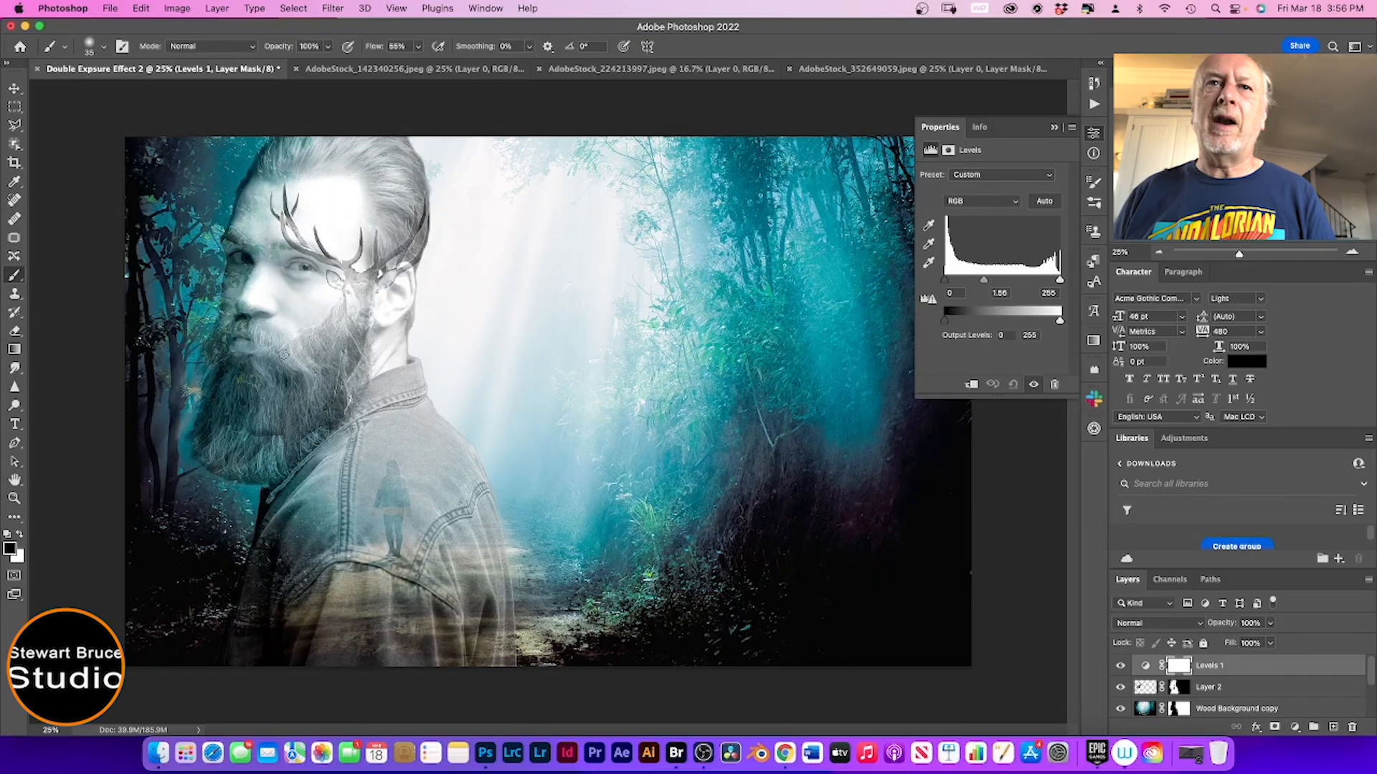
{"action": "left_click_drag", "start_coordinate": [983, 281], "coordinate": [1001, 280]}
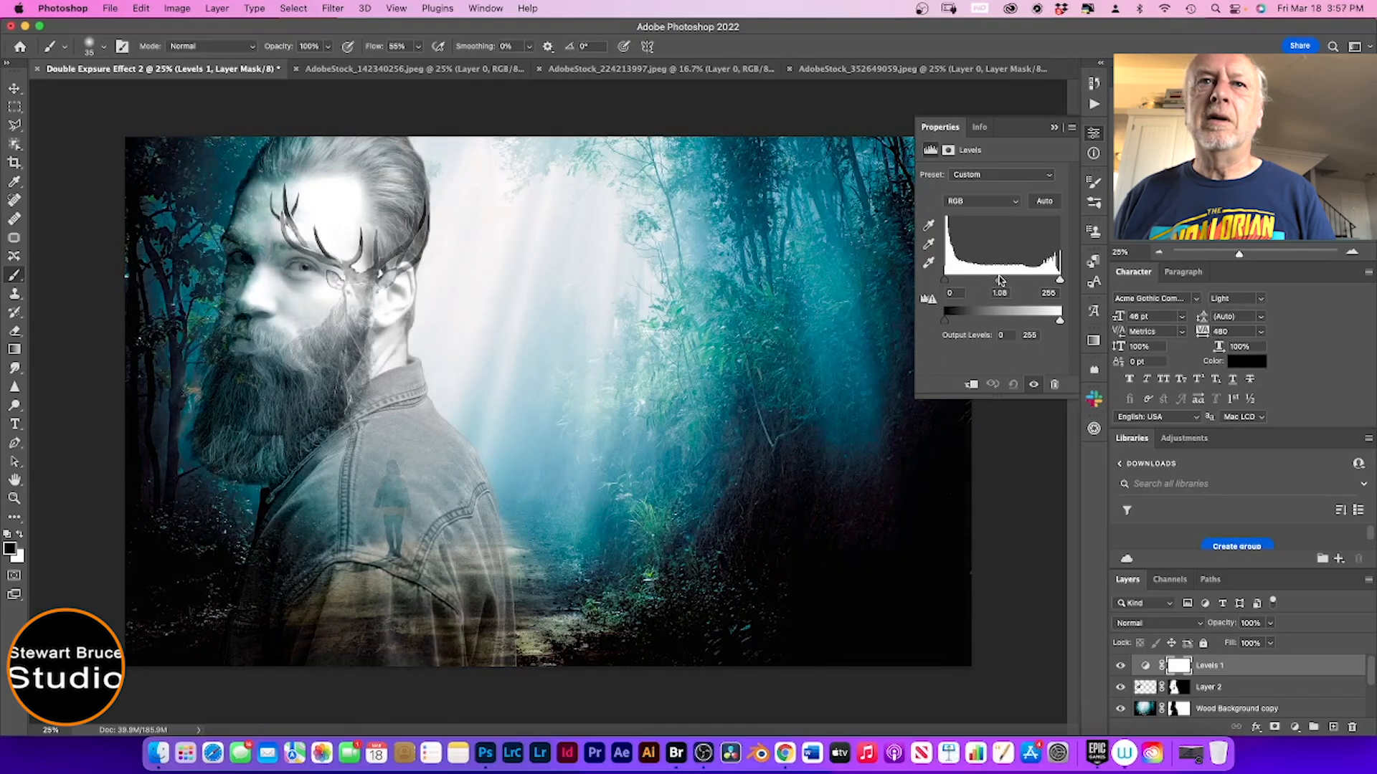
Step: Clip the Levels adjustment to Layer 2 and set its midtones to 0.70 to darken only the deer
{"action": "left_click", "coordinate": [971, 385]}
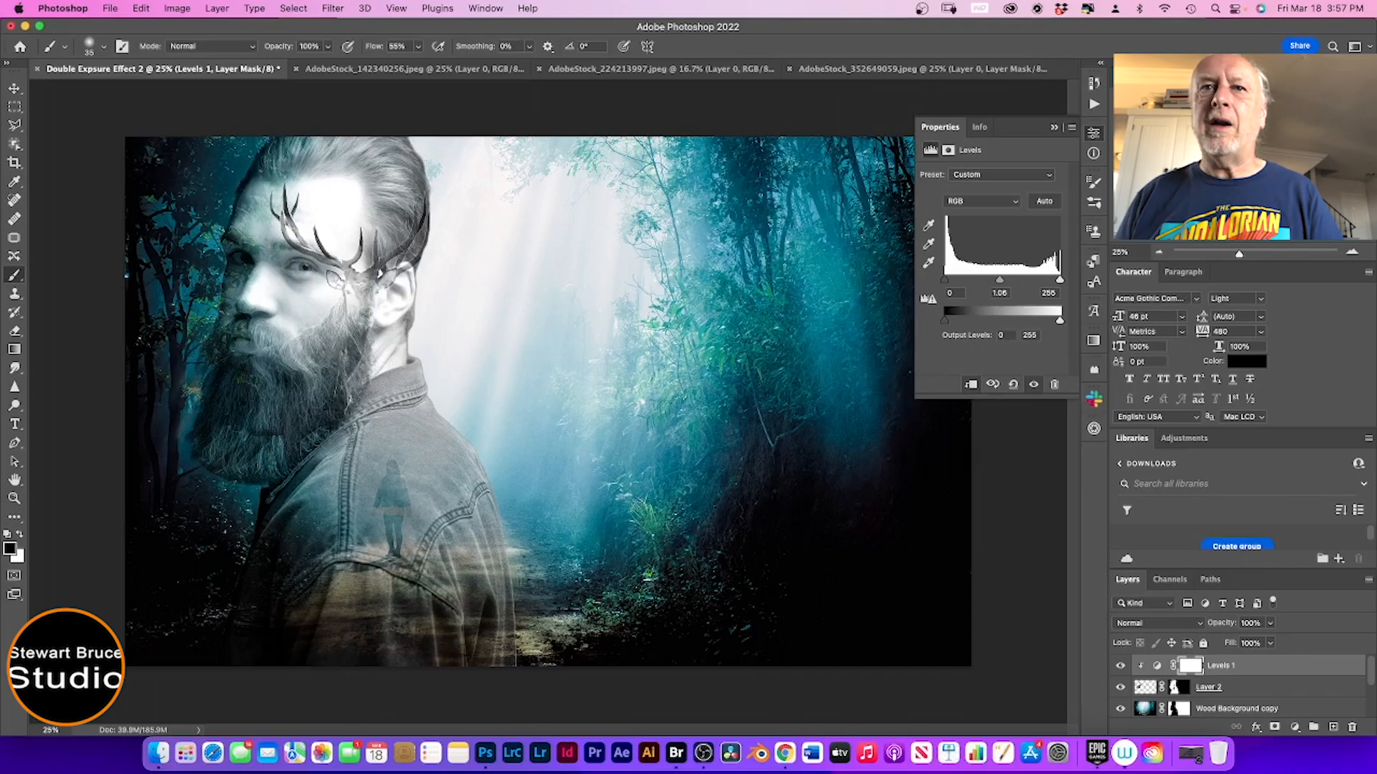
{"action": "left_click_drag", "start_coordinate": [1000, 284], "coordinate": [1013, 282]}
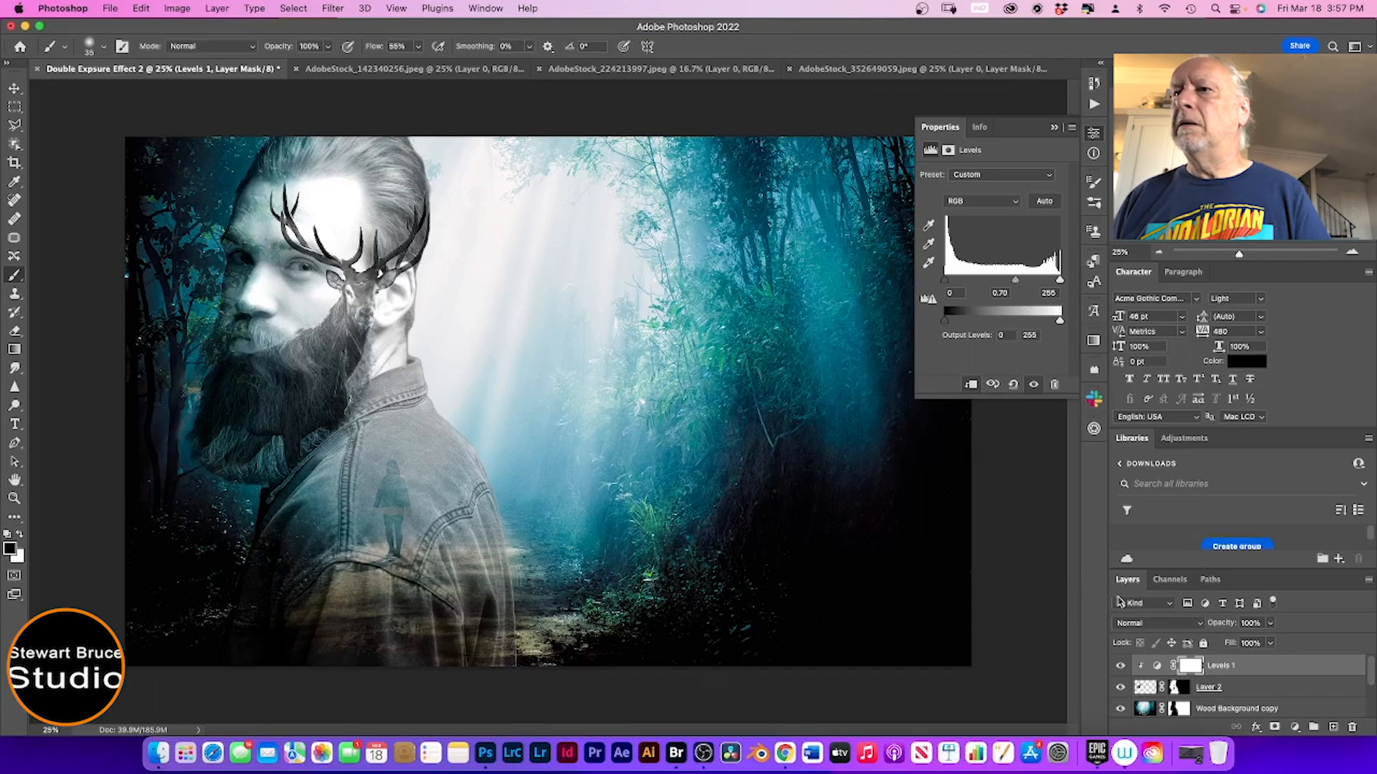
{"action": "key", "text": "v"}
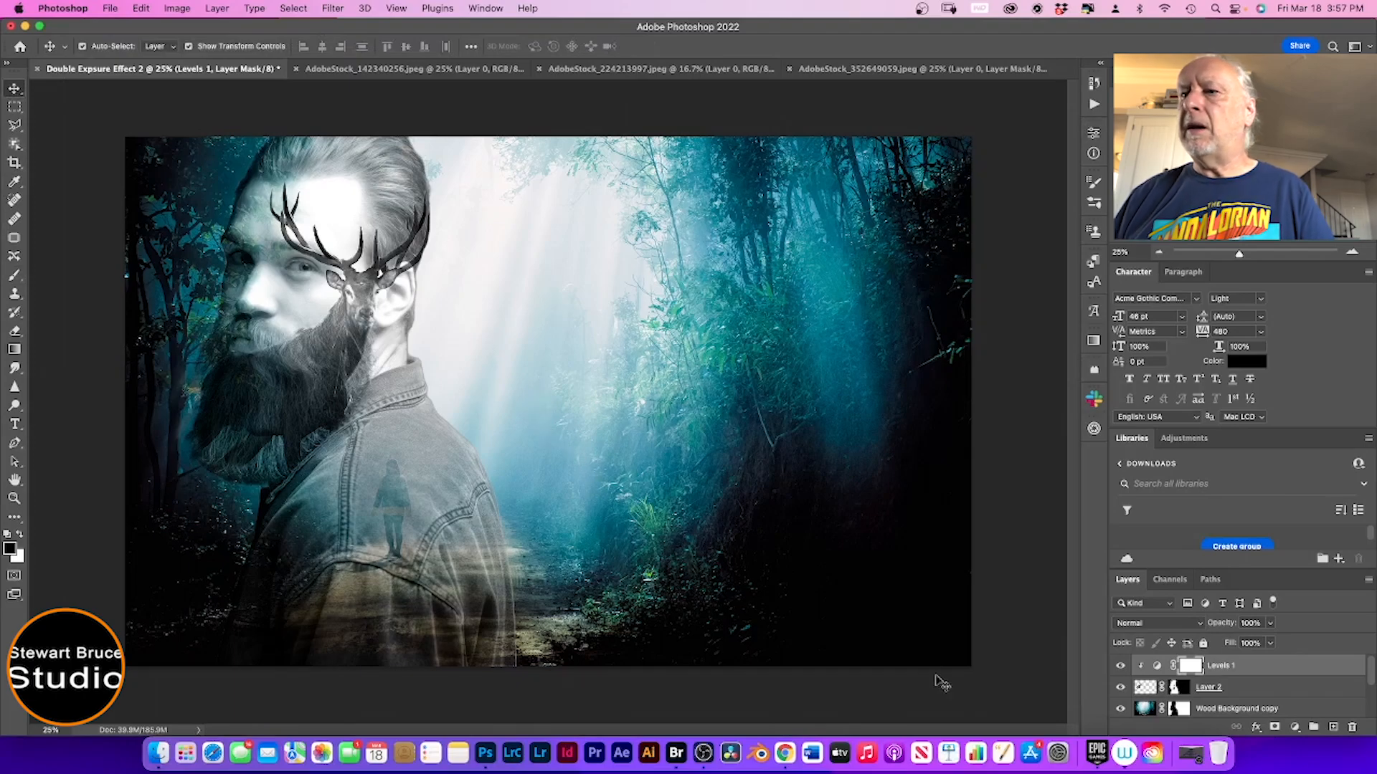
Step: Select all layers from Model up to Levels 1 and convert them into a single smart object
{"action": "scroll", "coordinate": [1166, 669], "scroll_direction": "down", "scroll_amount": 5}
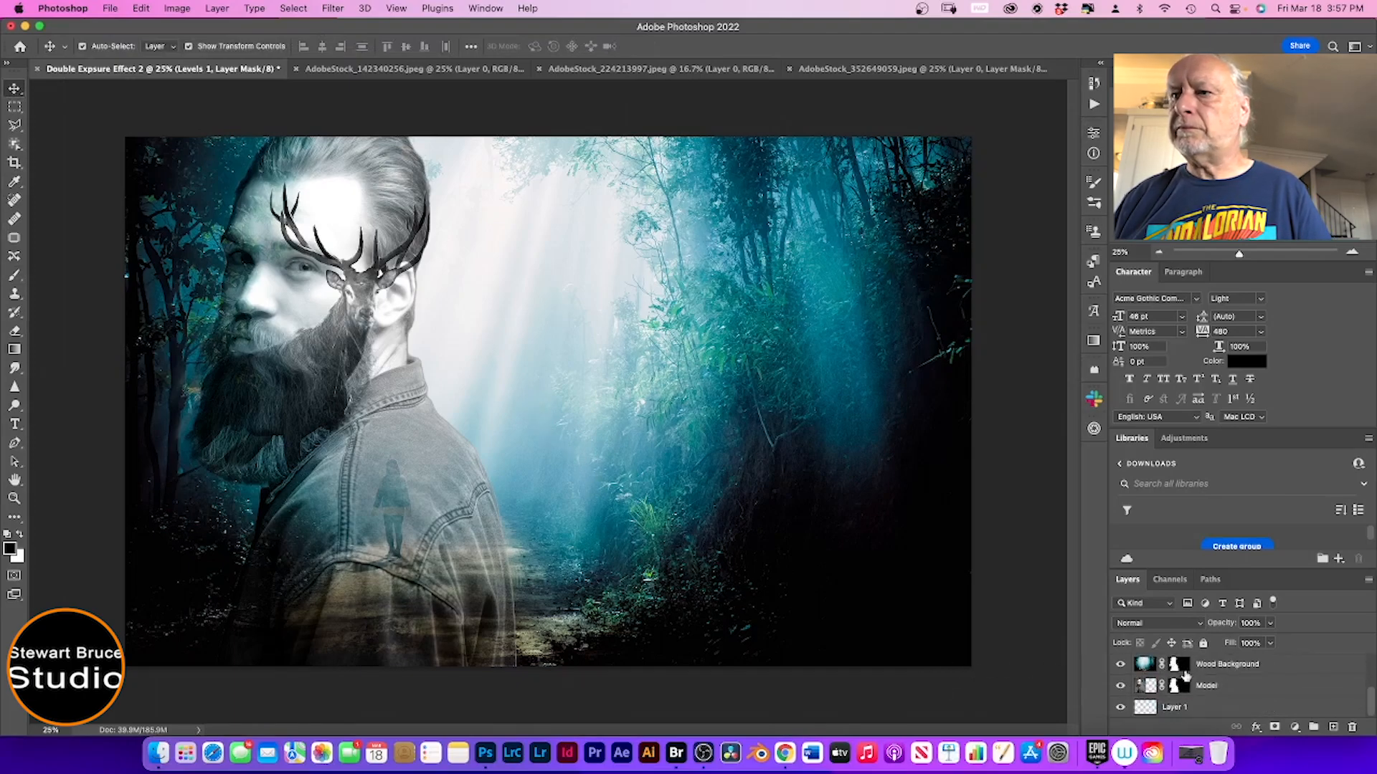
{"action": "scroll", "coordinate": [1184, 678], "scroll_direction": "up", "scroll_amount": 1}
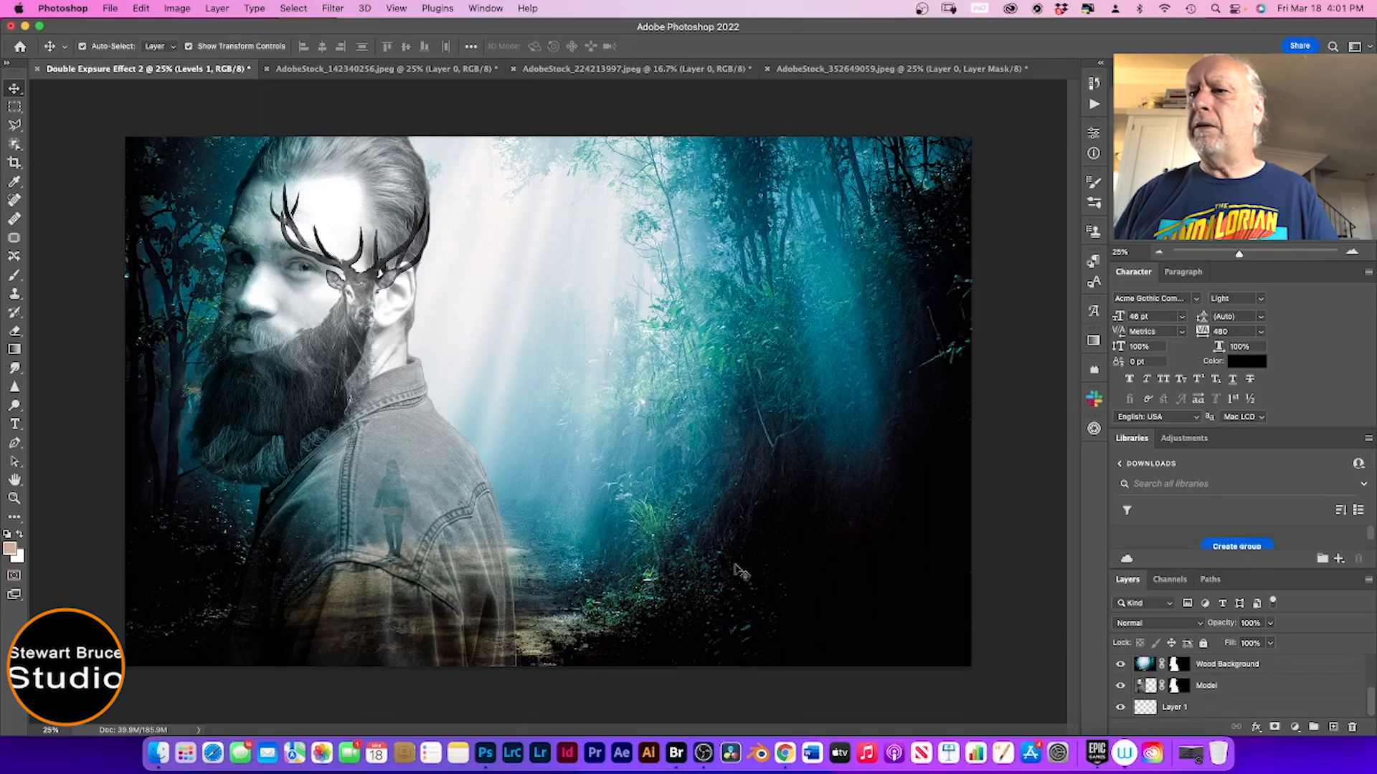
{"action": "left_click", "coordinate": [1247, 688]}
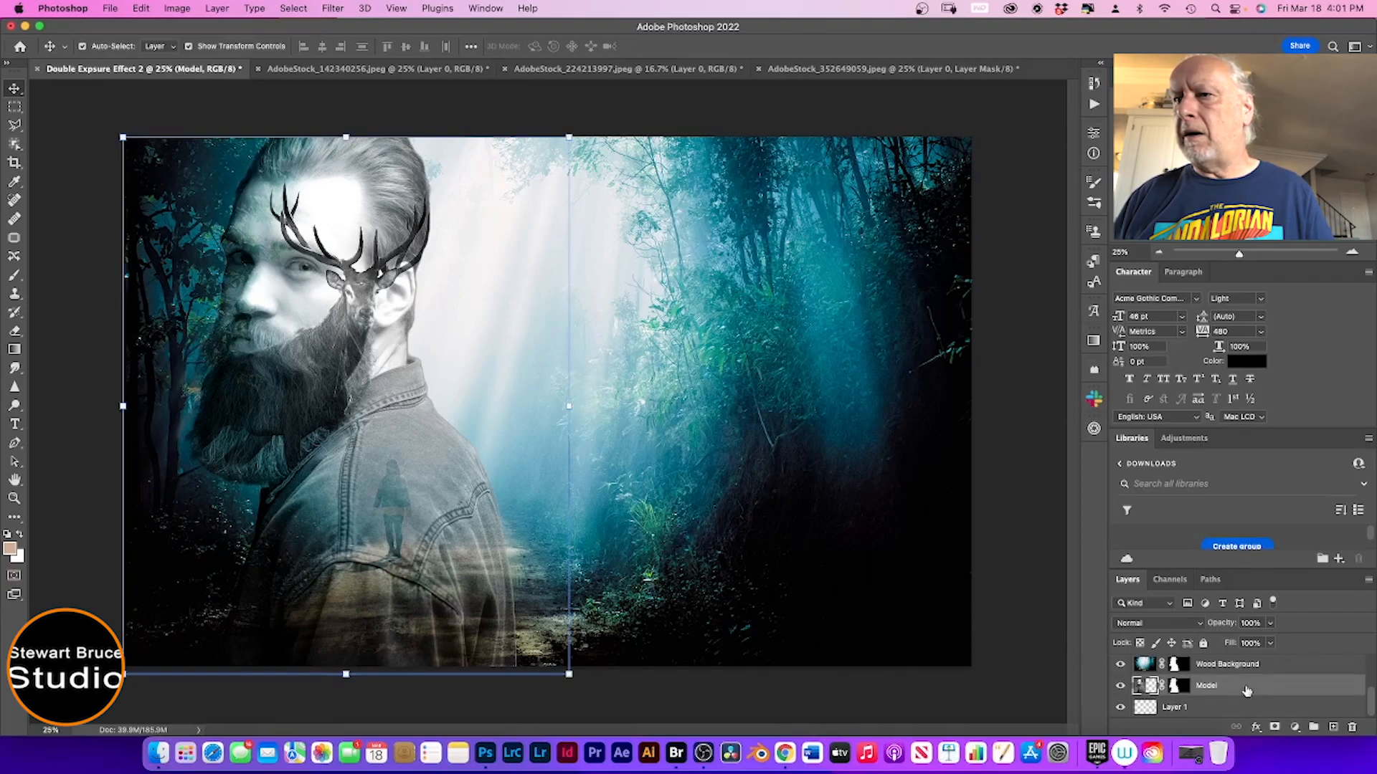
{"action": "scroll", "coordinate": [1253, 690], "scroll_direction": "up", "scroll_amount": 5}
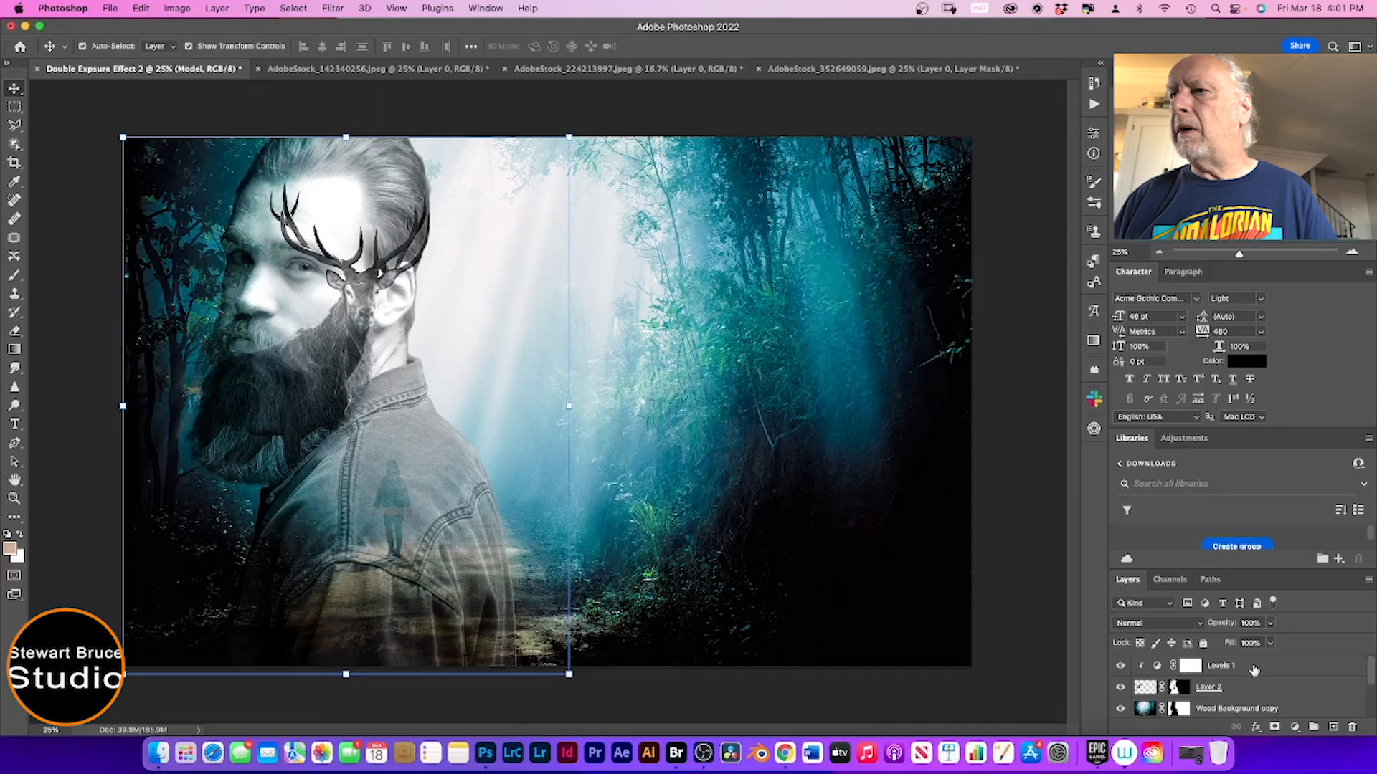
{"action": "left_click", "coordinate": [1254, 669], "text": "shift"}
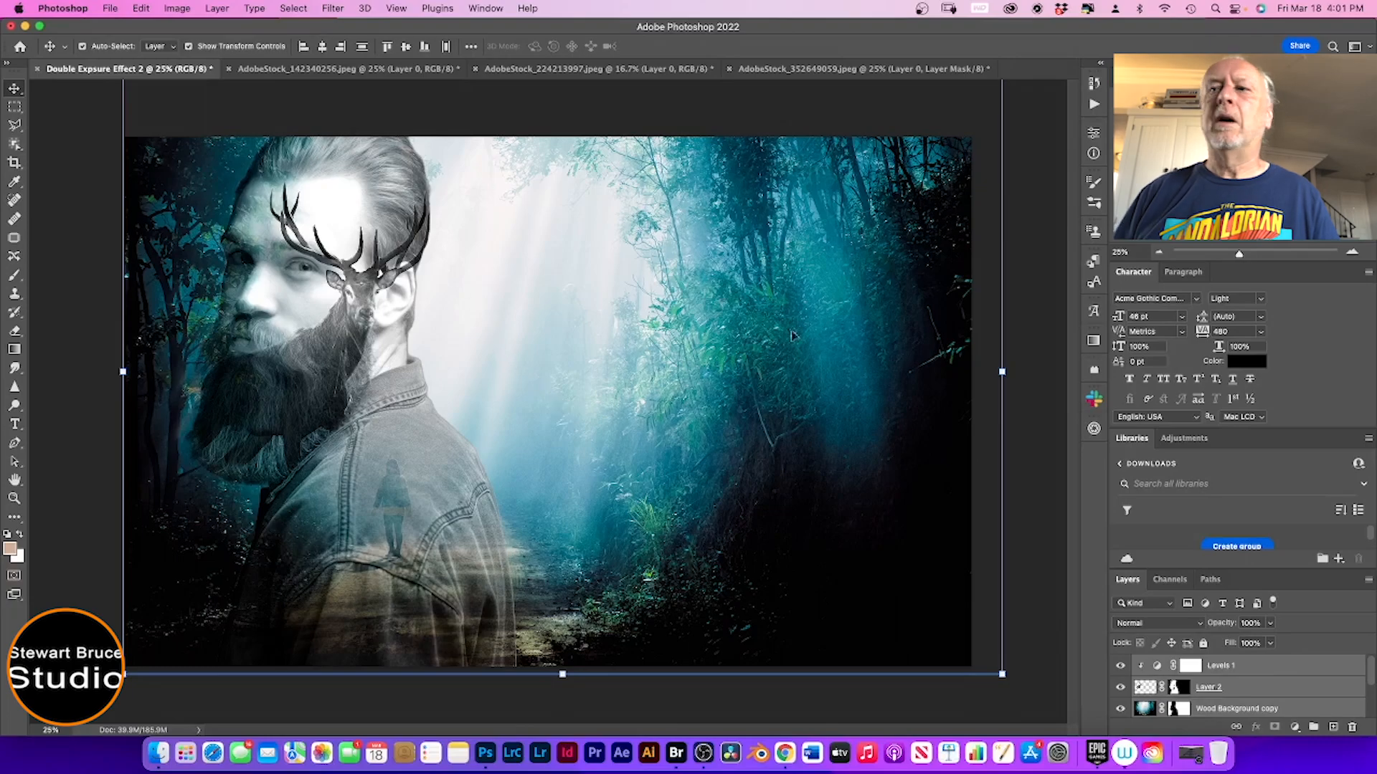
{"action": "left_click", "coordinate": [217, 8]}
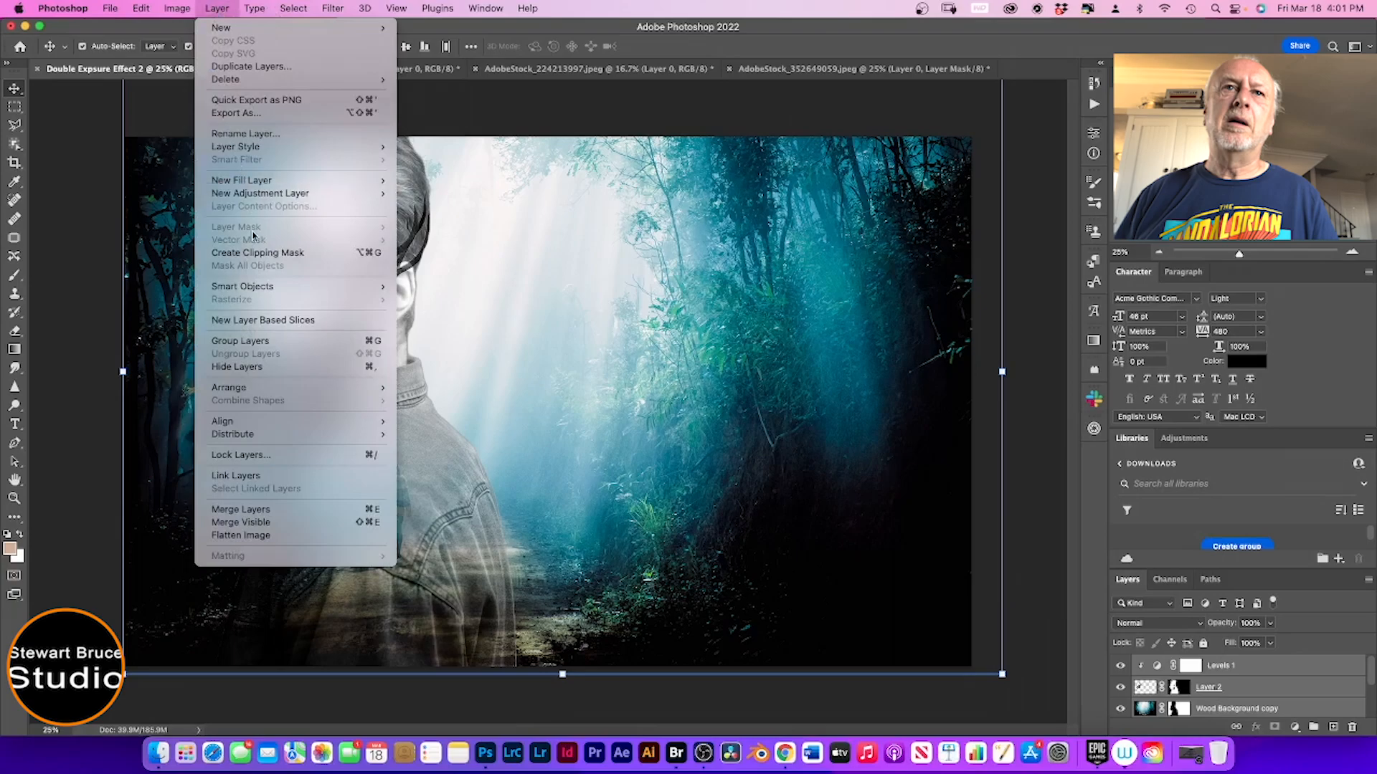
{"action": "mouse_move", "coordinate": [298, 287]}
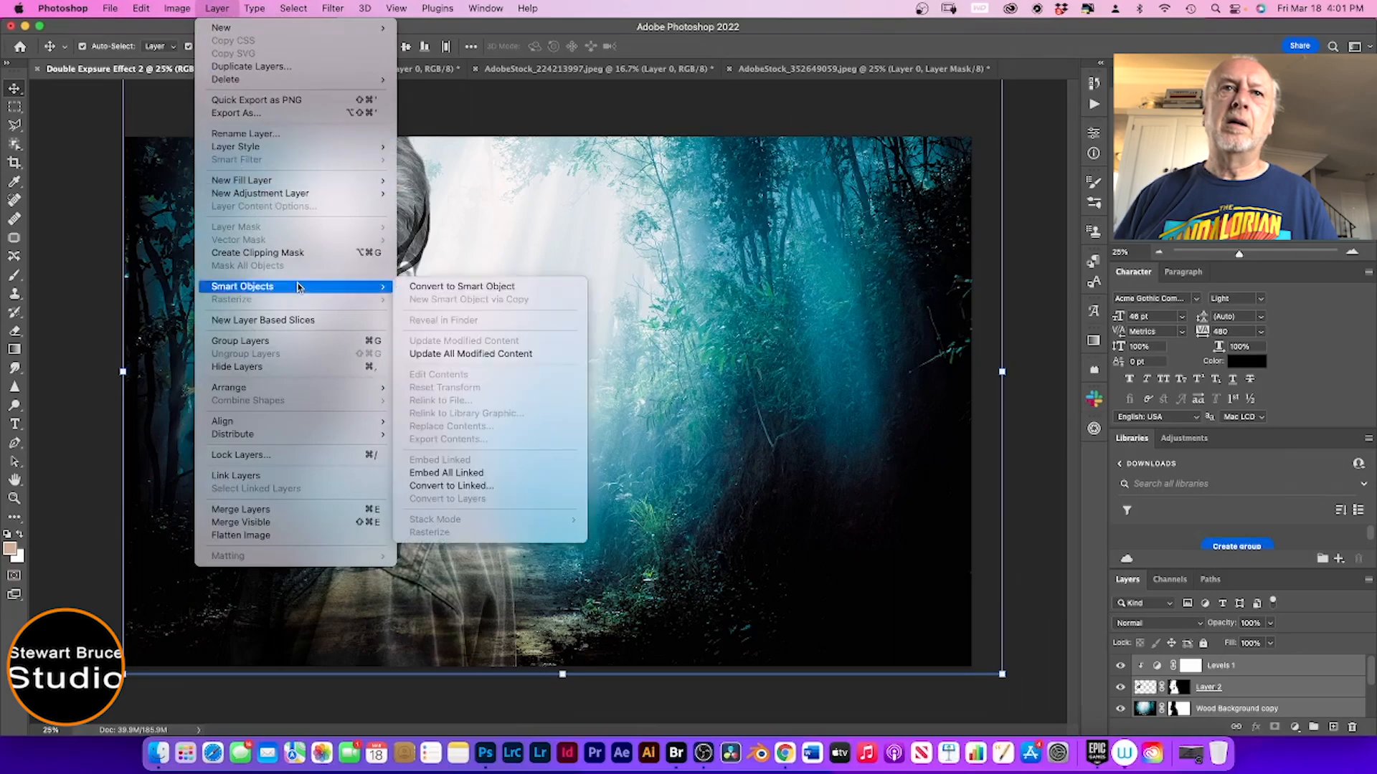
{"action": "left_click", "coordinate": [476, 287]}
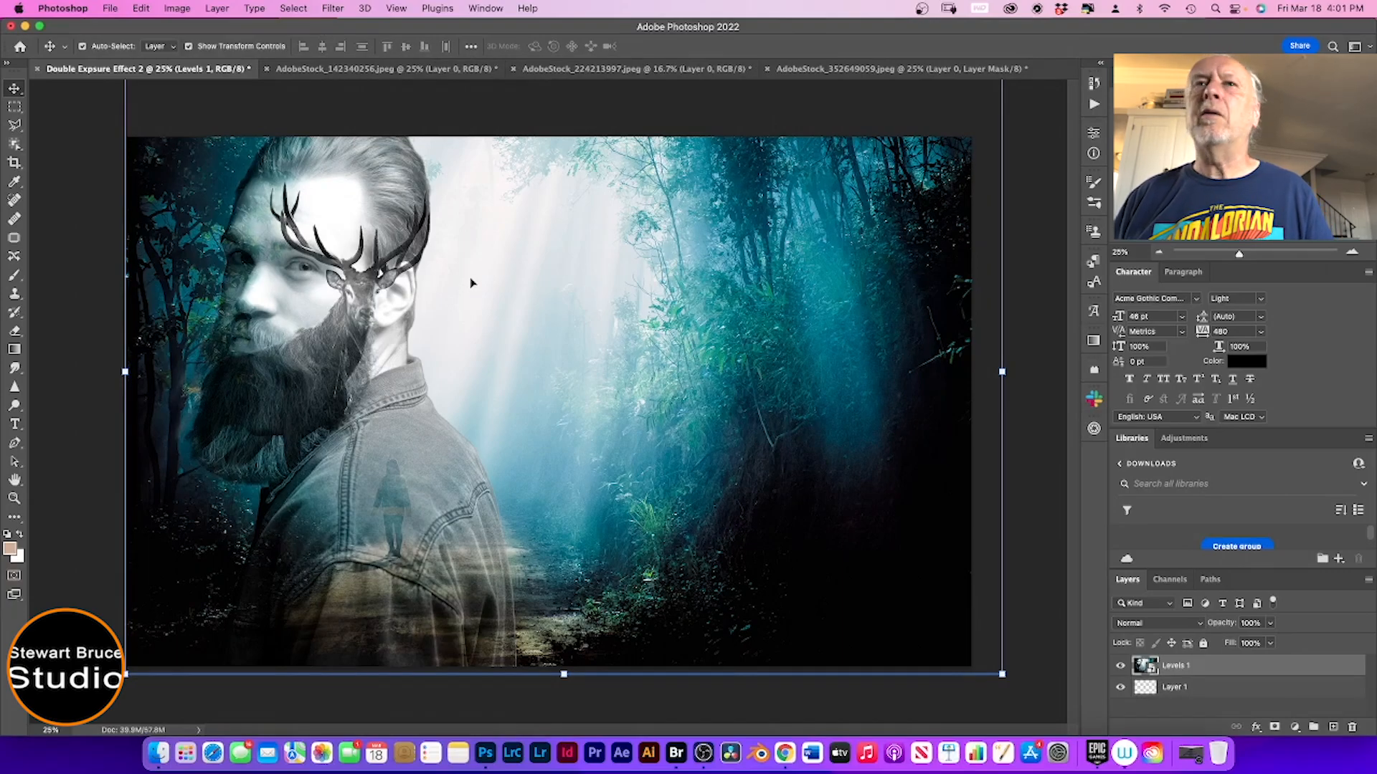
Step: Apply the Camera Raw Filter to the Levels 1 smart object with the CN01 preset from Style: Cinematic
{"action": "left_click", "coordinate": [333, 9]}
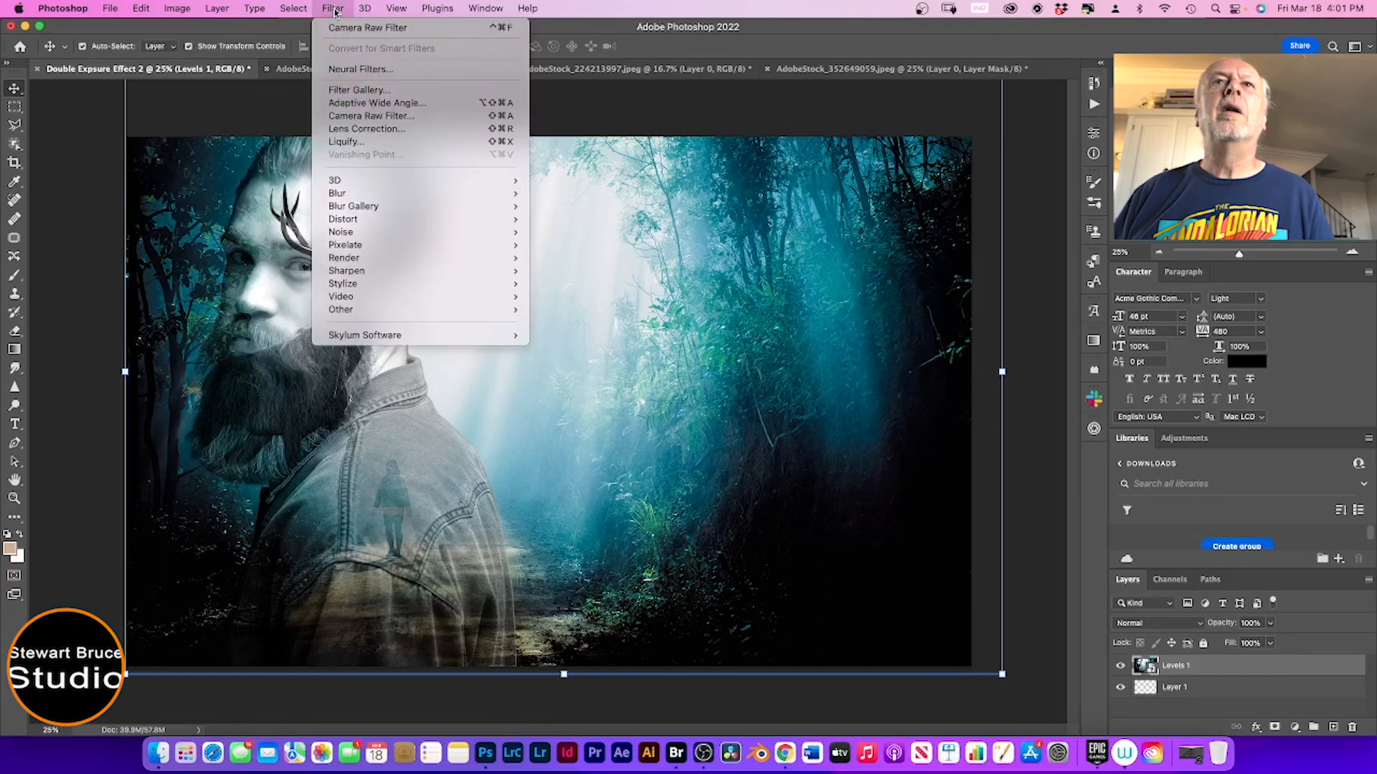
{"action": "left_click", "coordinate": [366, 117]}
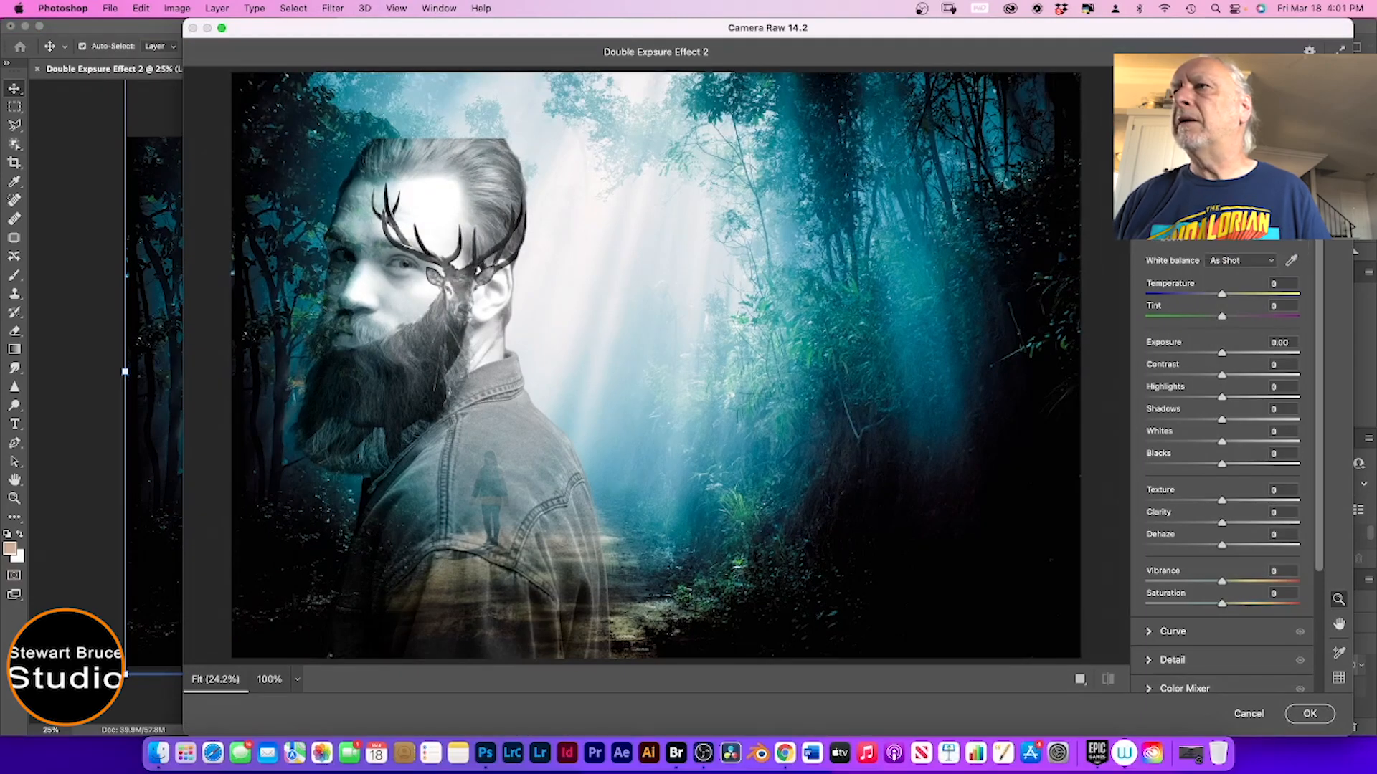
{"action": "key", "text": "shift+p"}
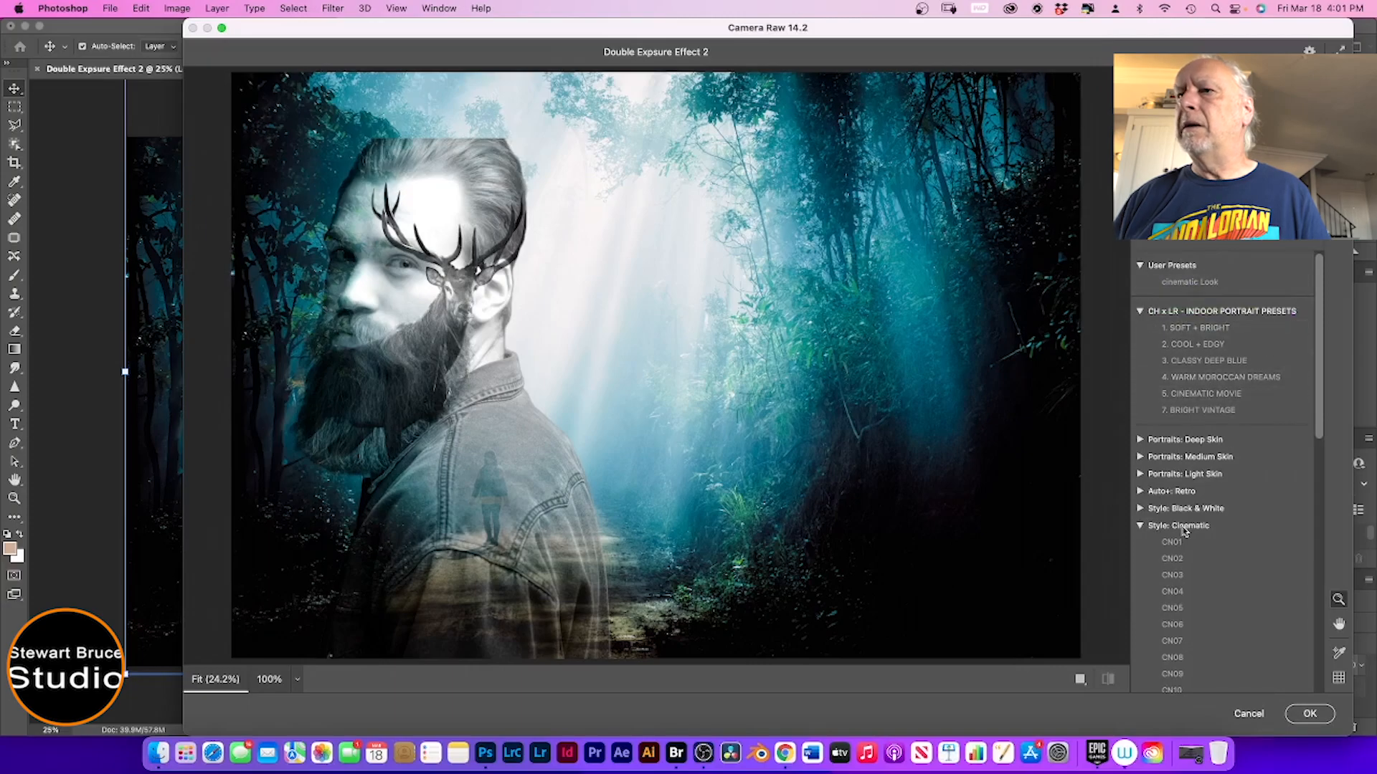
{"action": "scroll", "coordinate": [1195, 495], "scroll_direction": "down", "scroll_amount": 1}
{"action": "scroll", "coordinate": [1195, 494], "scroll_direction": "down", "scroll_amount": 5}
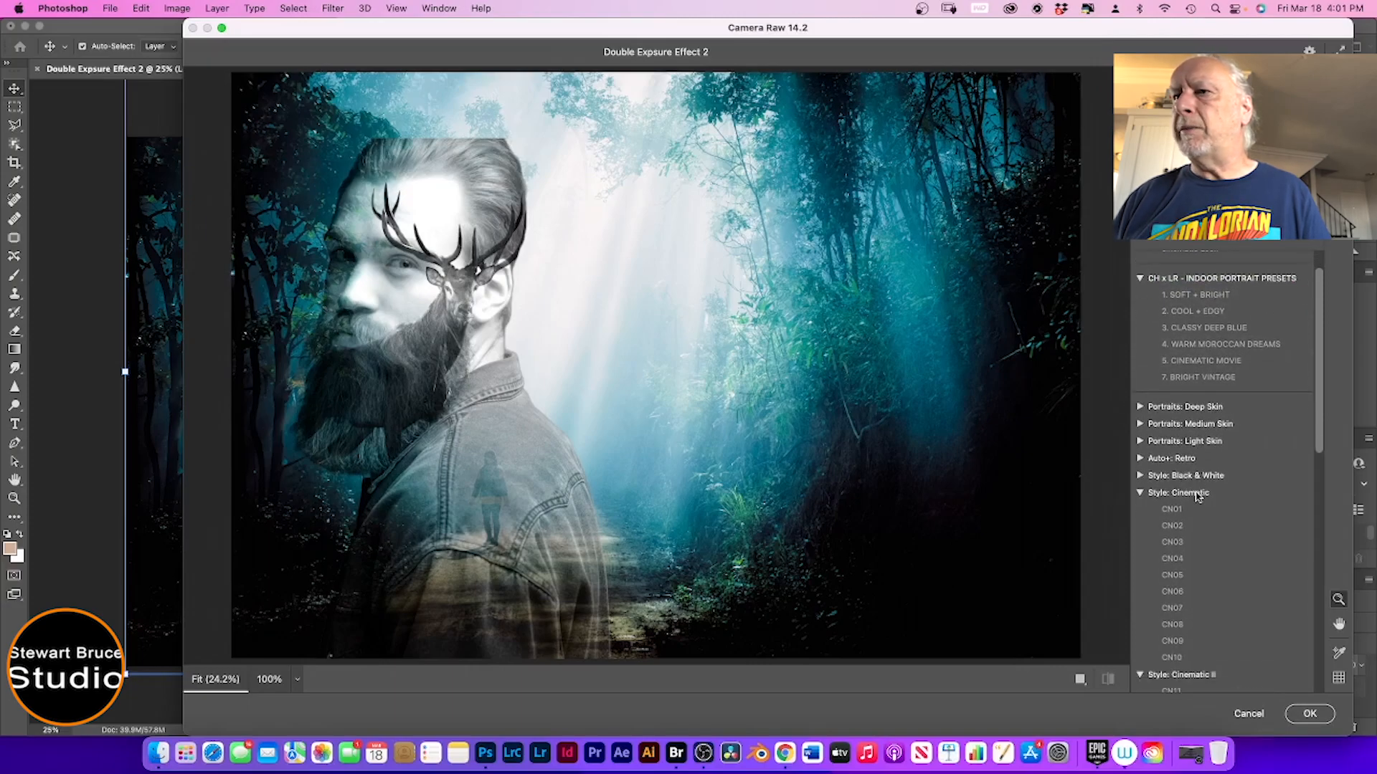
{"action": "scroll", "coordinate": [1195, 495], "scroll_direction": "down", "scroll_amount": 4}
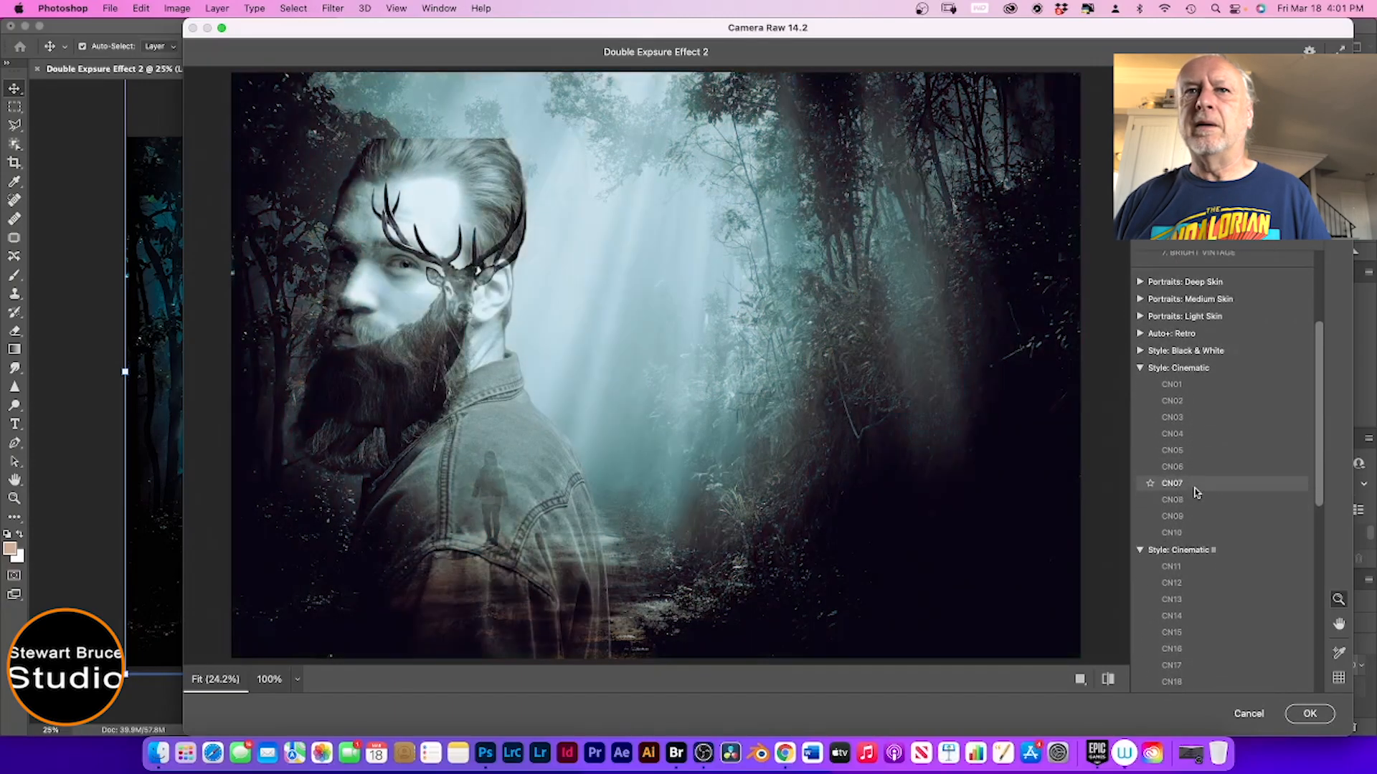
{"action": "scroll", "coordinate": [1199, 631], "scroll_direction": "down", "scroll_amount": 5}
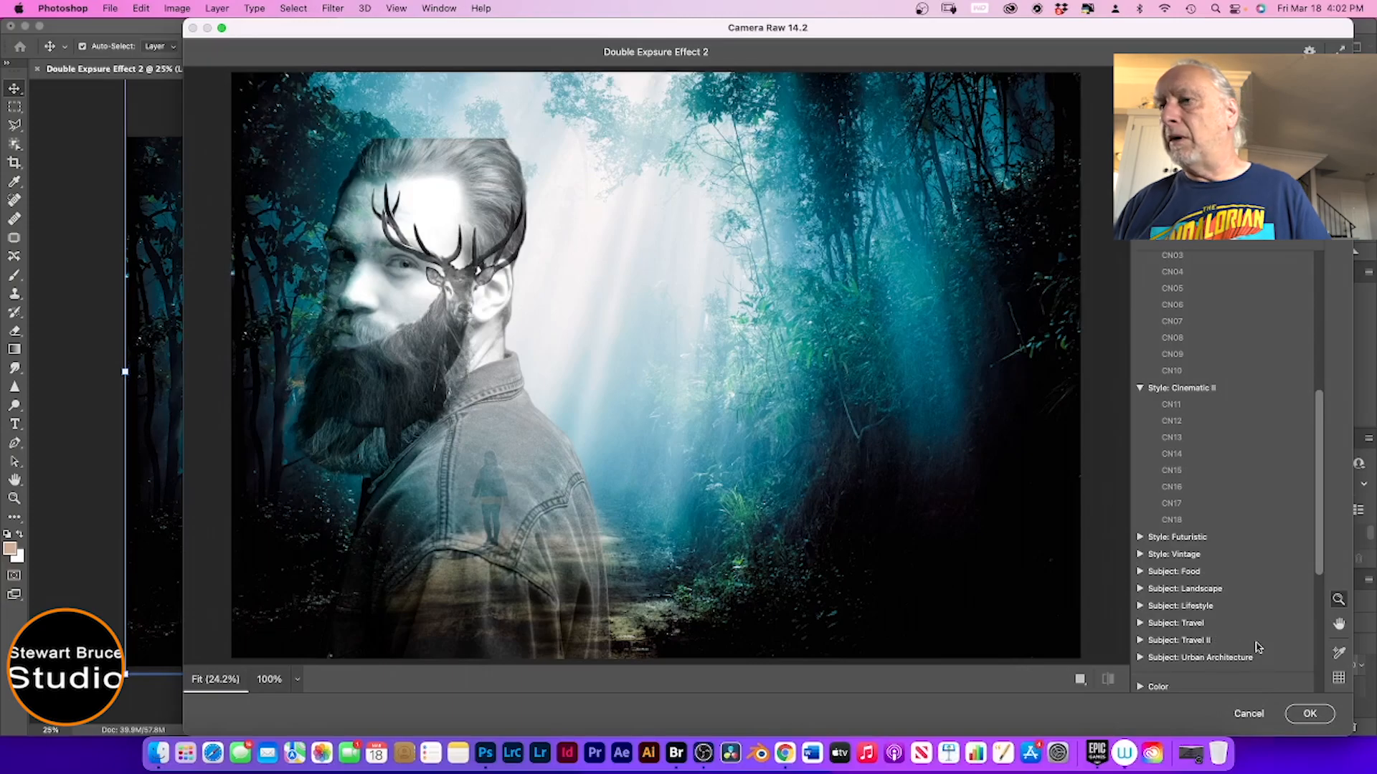
{"action": "scroll", "coordinate": [1245, 619], "scroll_direction": "up", "scroll_amount": 3}
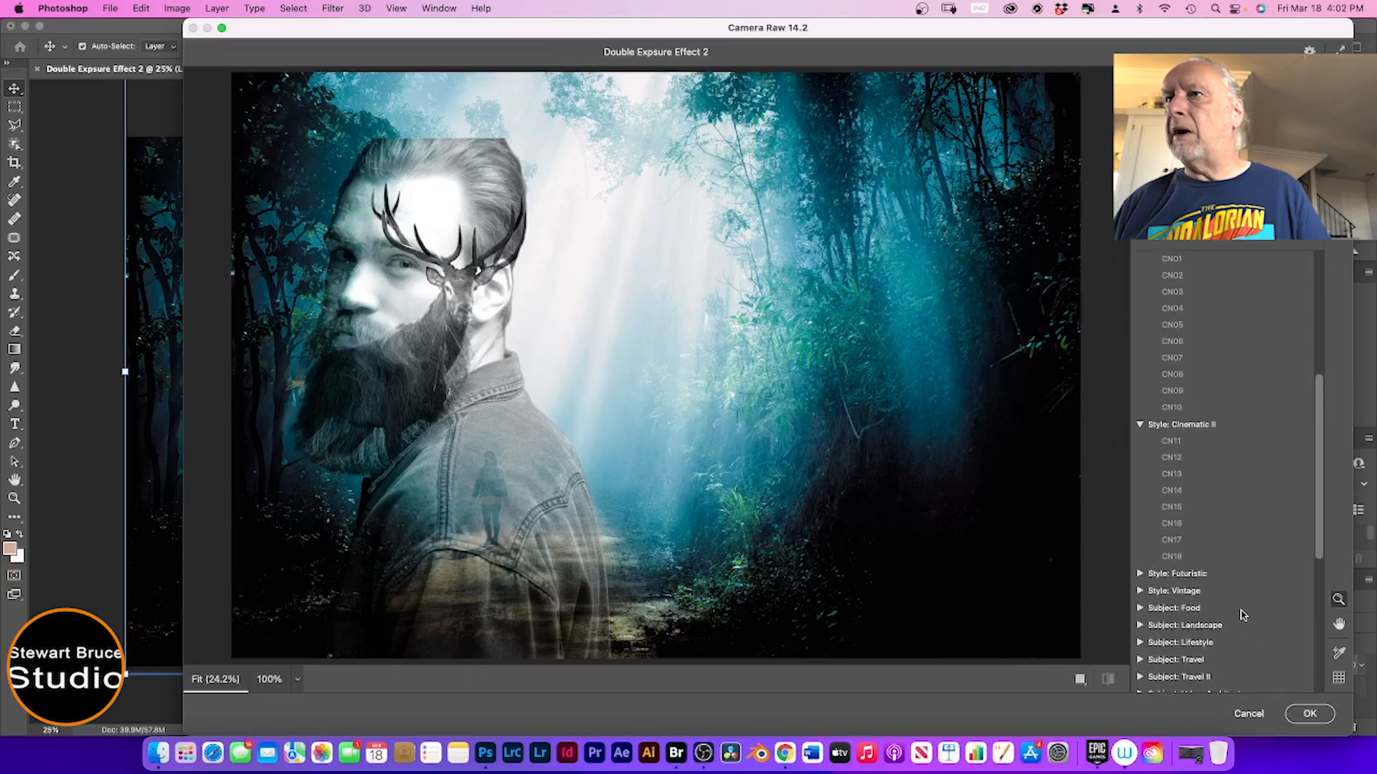
{"action": "scroll", "coordinate": [1242, 614], "scroll_direction": "up", "scroll_amount": 1}
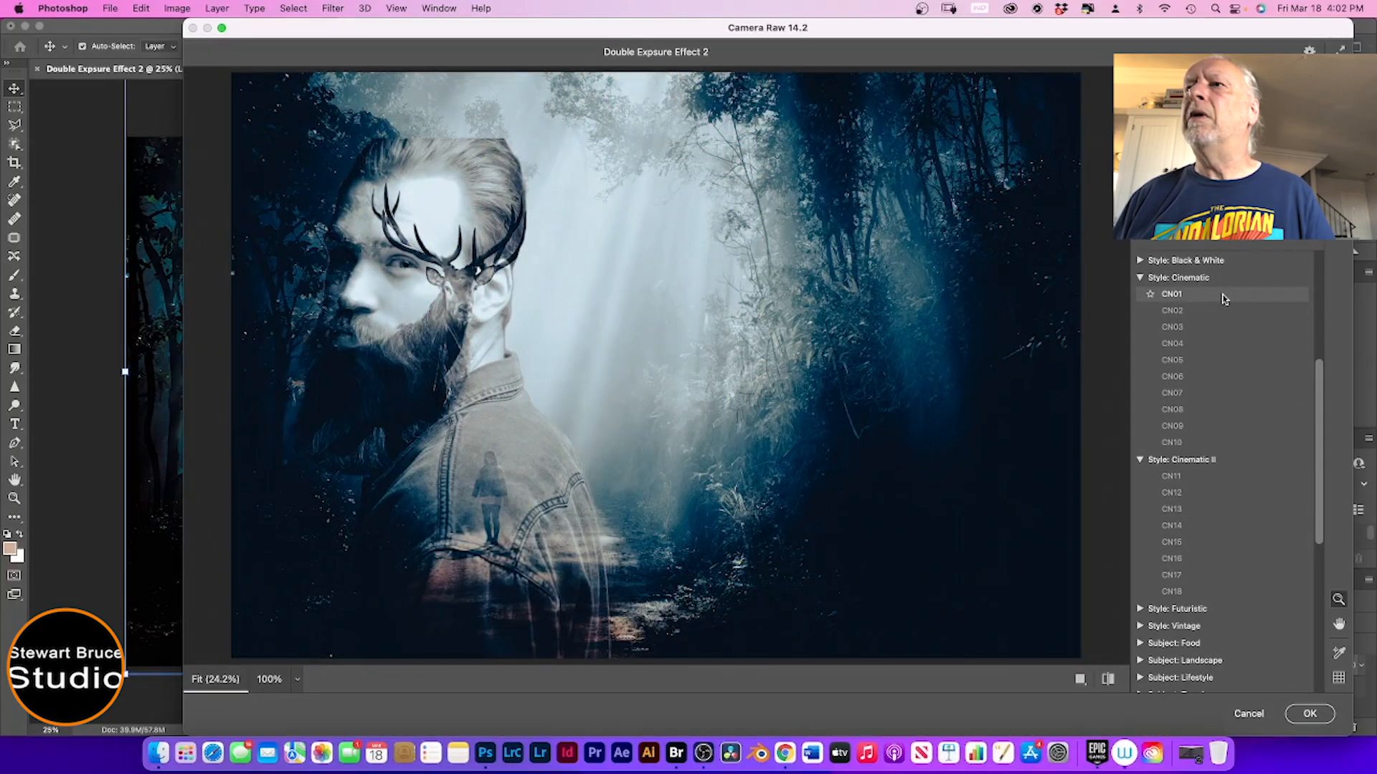
{"action": "left_click", "coordinate": [1224, 300]}
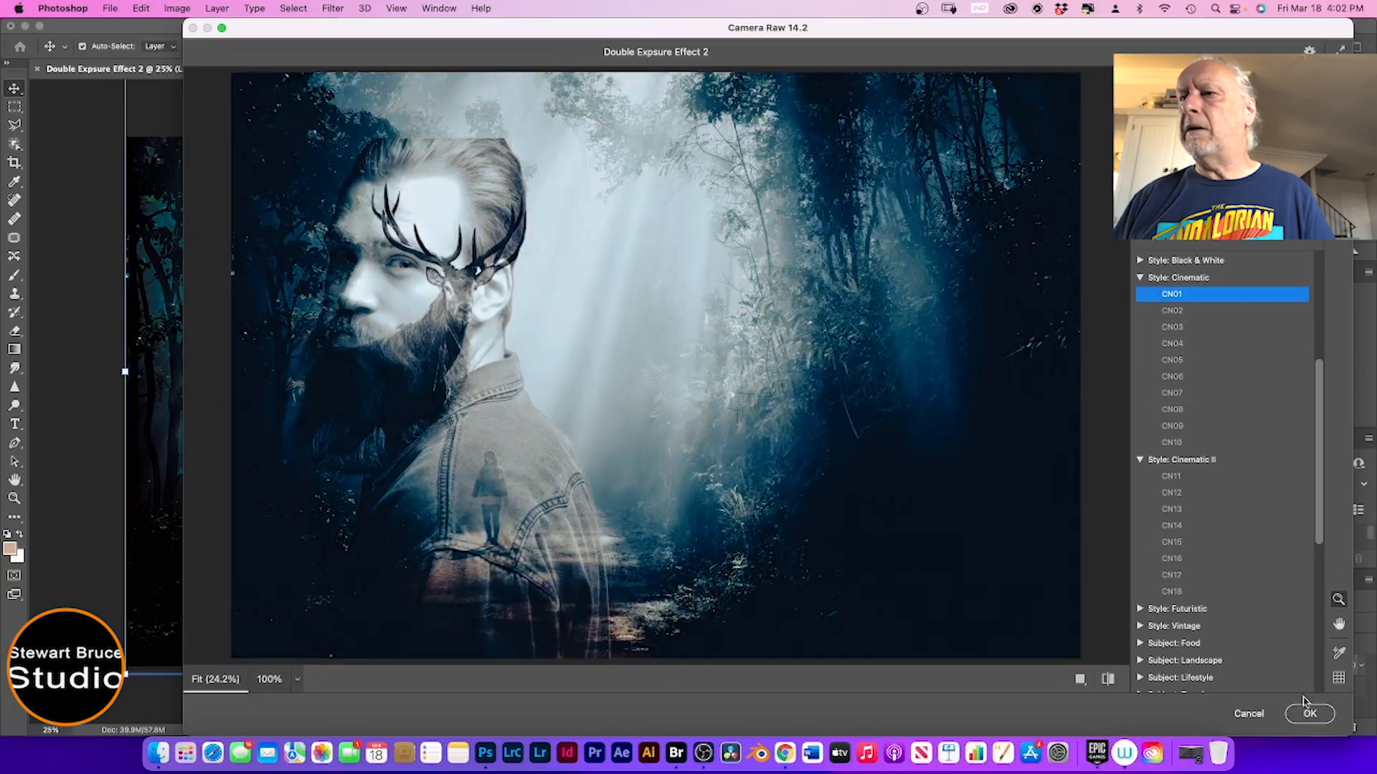
{"action": "left_click", "coordinate": [1309, 714]}
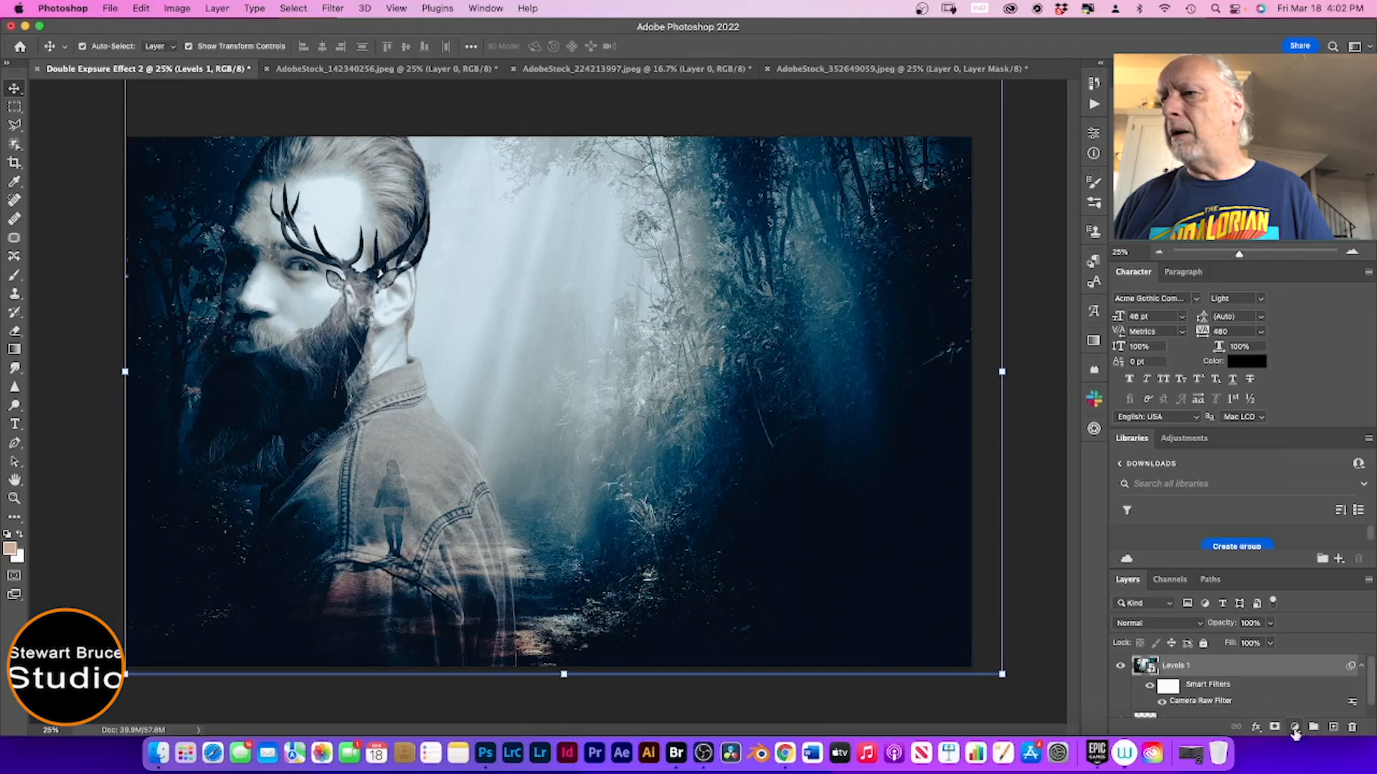
Step: Add a Levels adjustment above the Levels 1 smart object with midtones at 1.36 and output white at 245
{"action": "left_click", "coordinate": [1294, 728]}
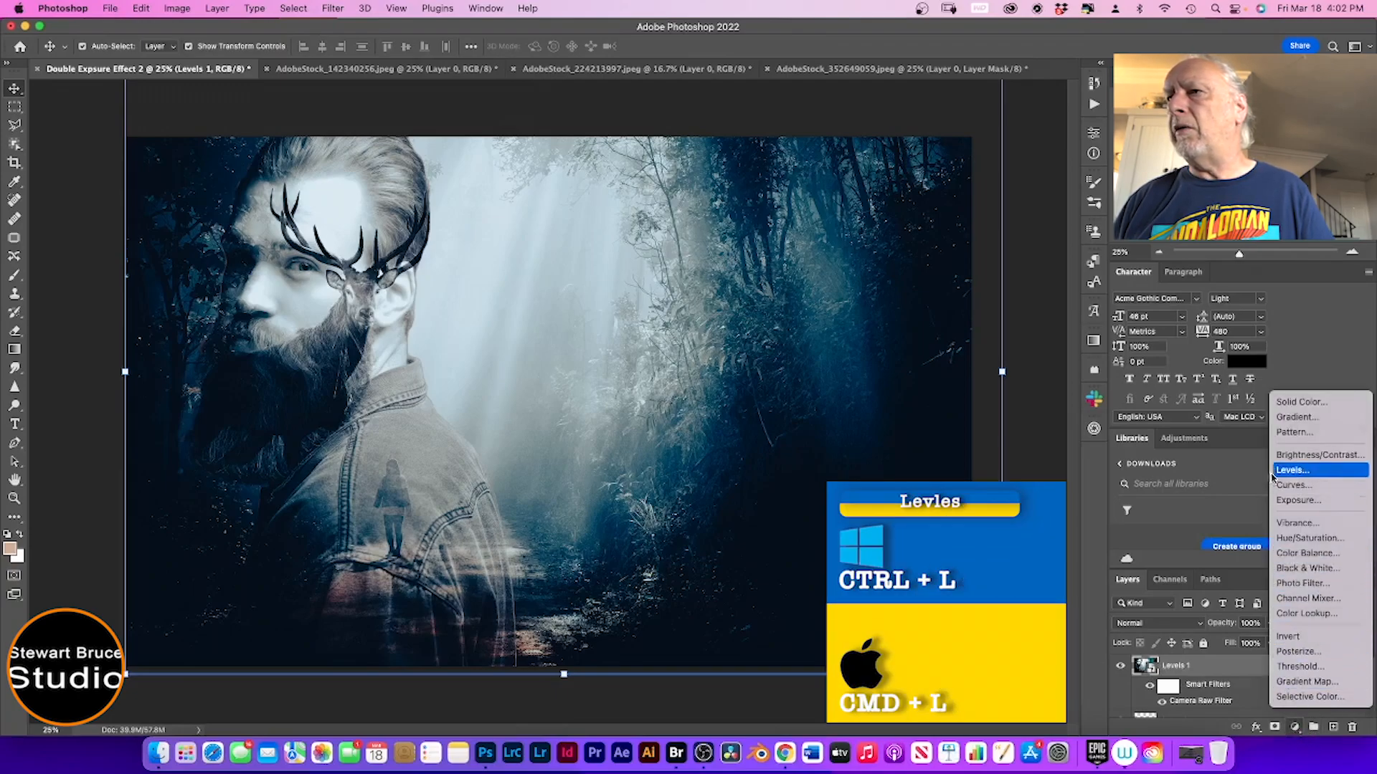
{"action": "left_click", "coordinate": [1272, 474]}
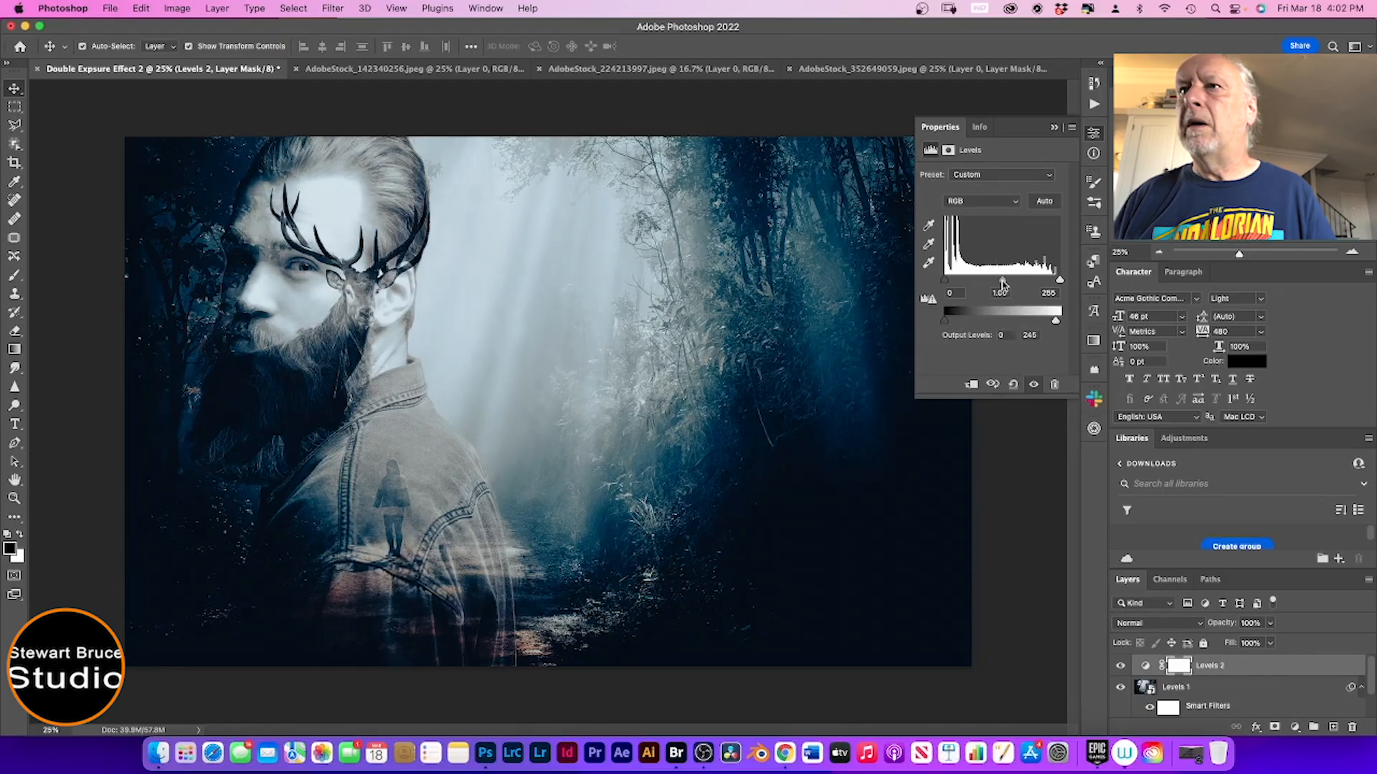
{"action": "left_click_drag", "start_coordinate": [1000, 282], "coordinate": [997, 281]}
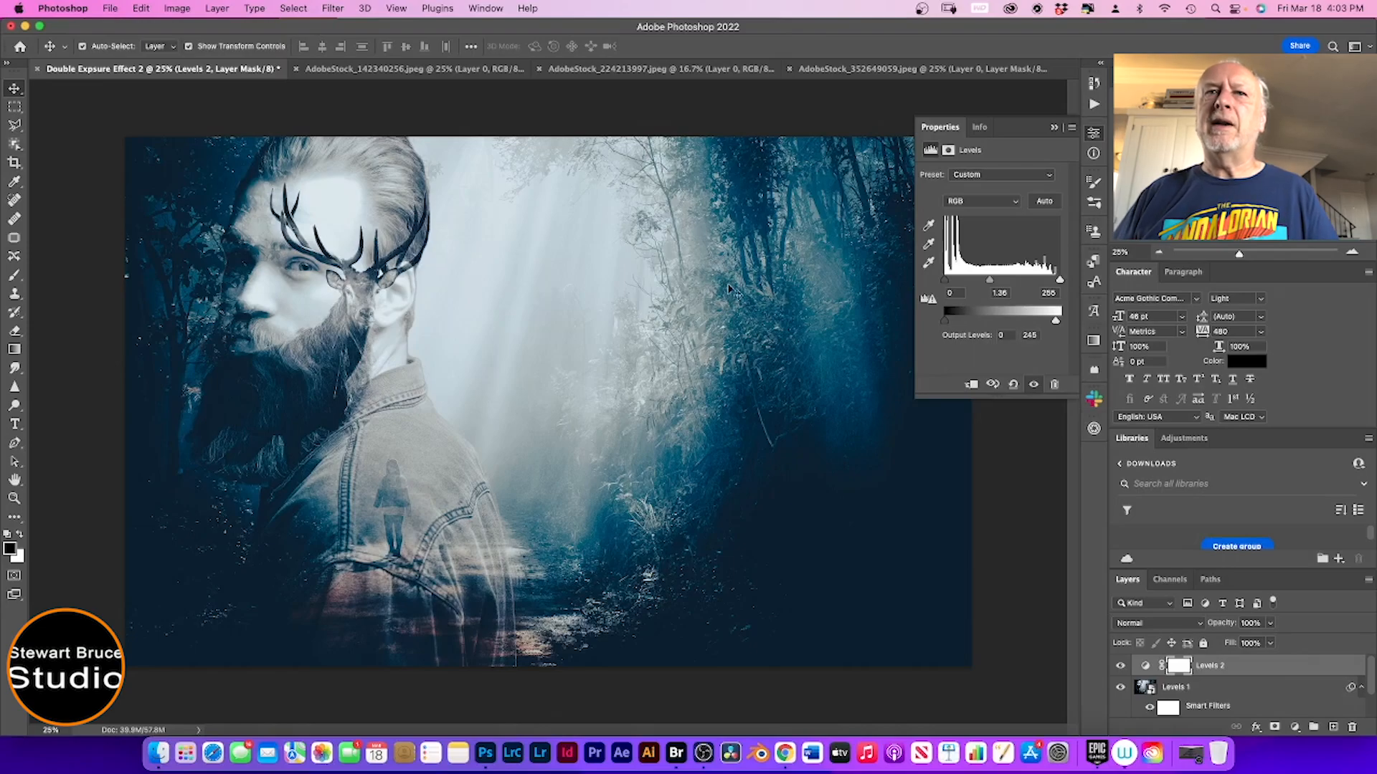
Step: Add the text "Double" beside the man's face in the Antique Olive Nord D font
{"action": "left_click", "coordinate": [16, 427]}
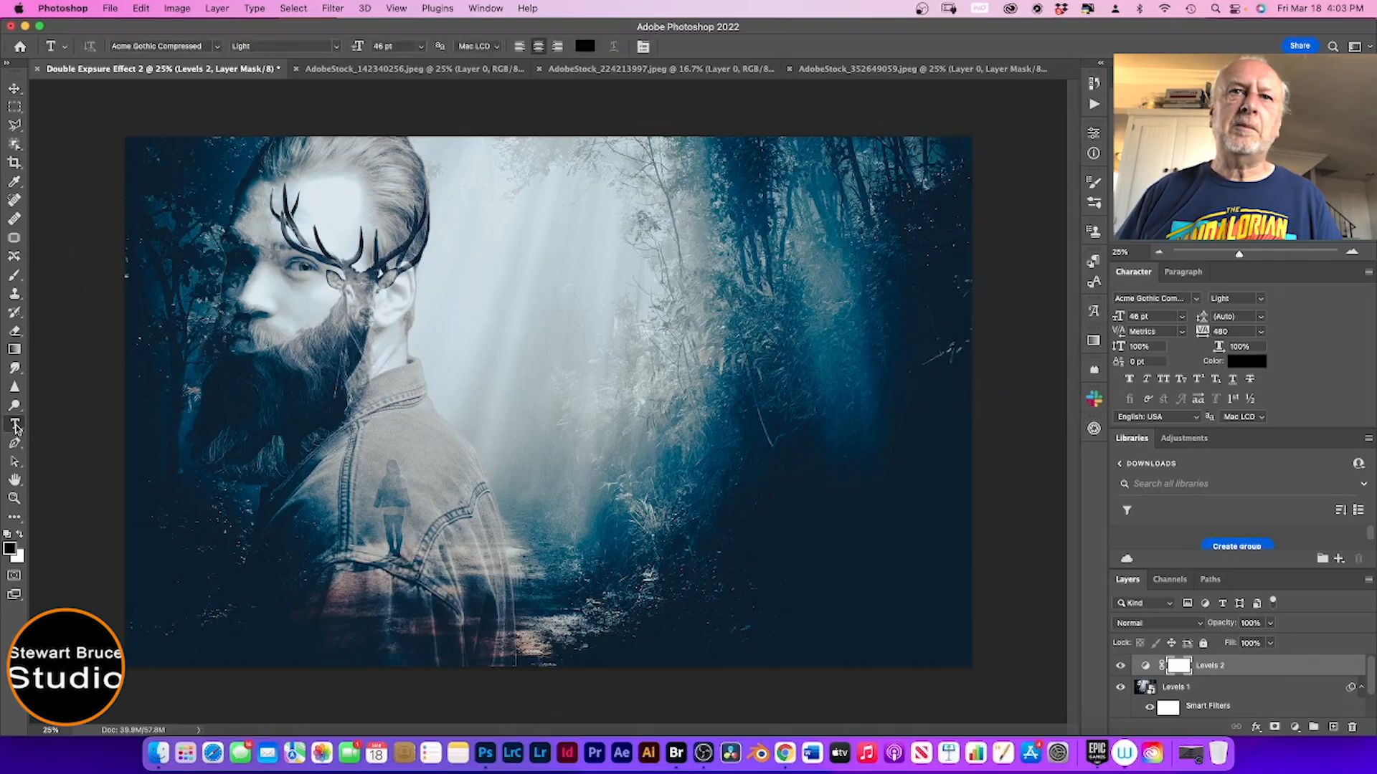
{"action": "left_click", "coordinate": [471, 269]}
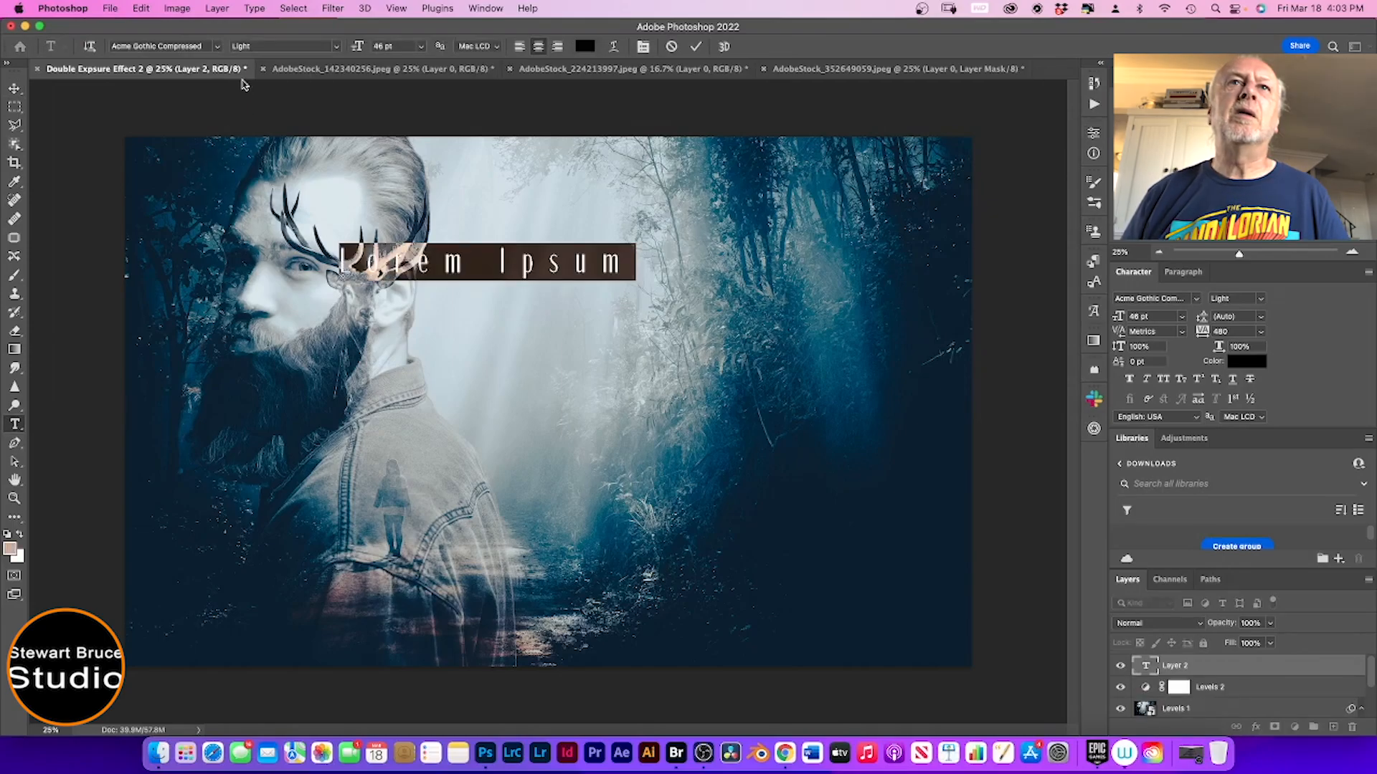
{"action": "left_click", "coordinate": [218, 48]}
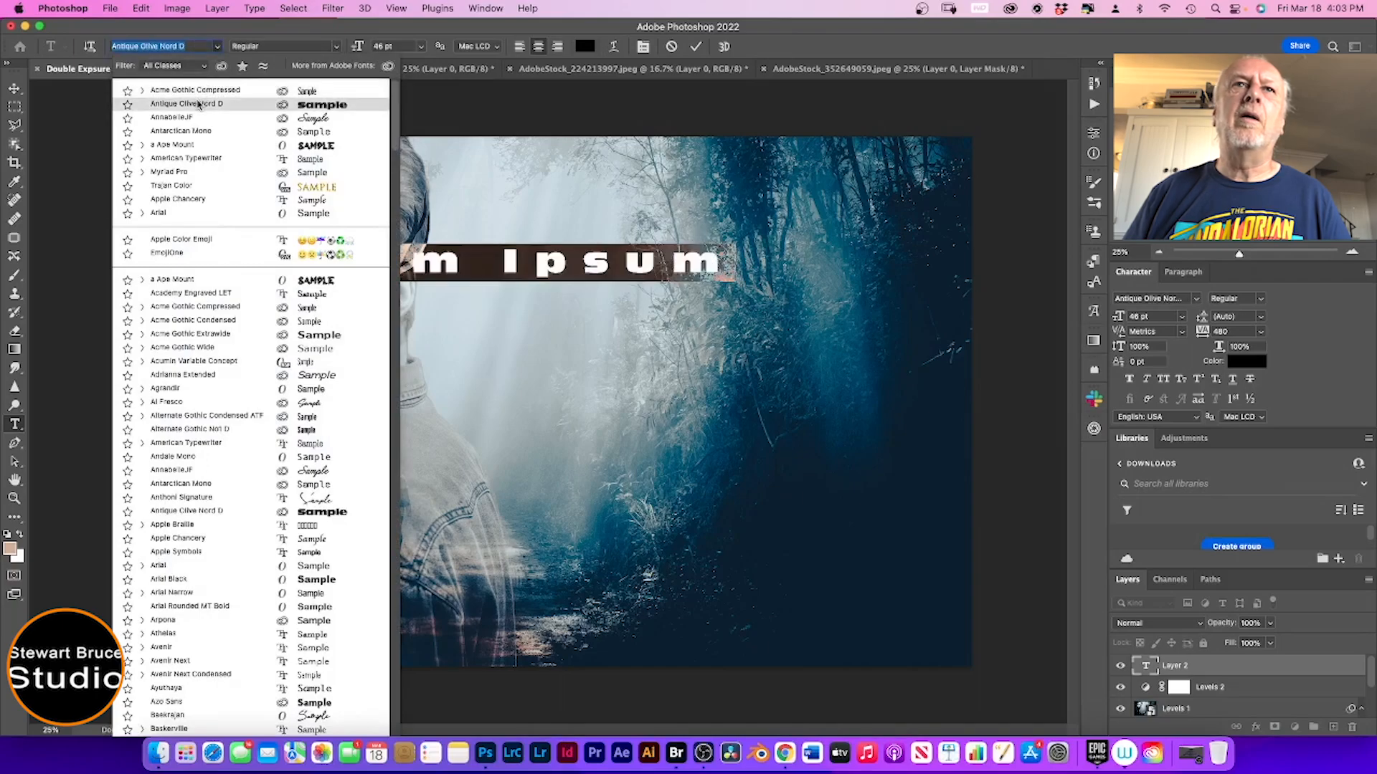
{"action": "left_click", "coordinate": [198, 104]}
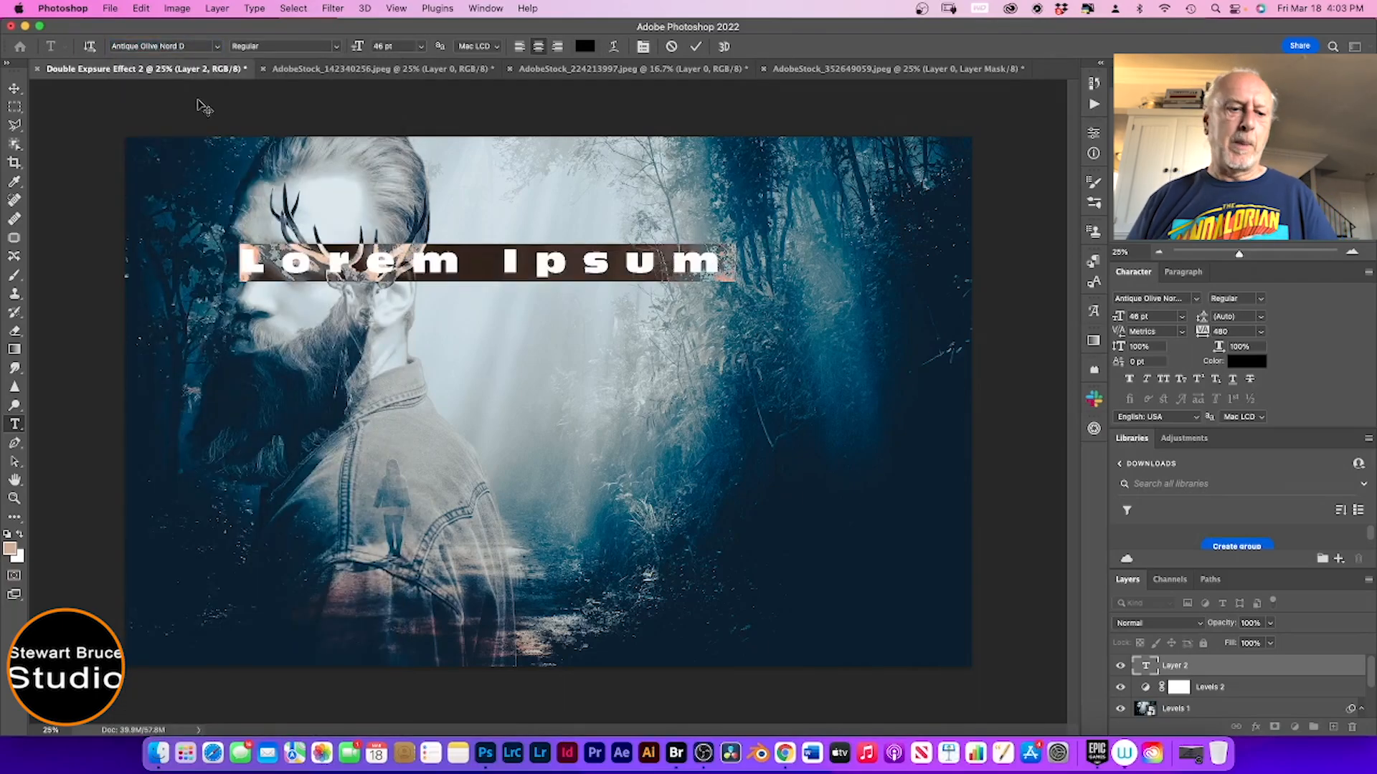
{"action": "type", "text": "D"}
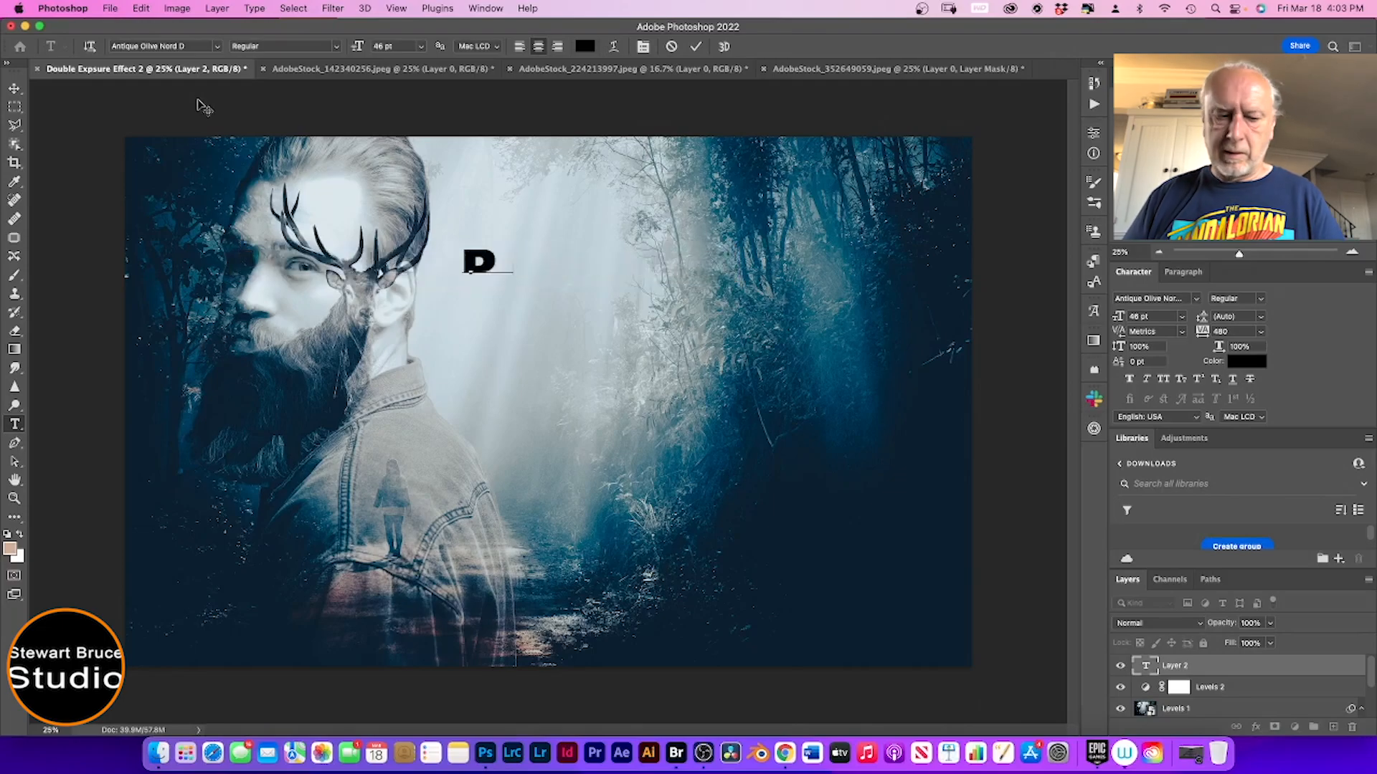
{"action": "type", "text": "ou"}
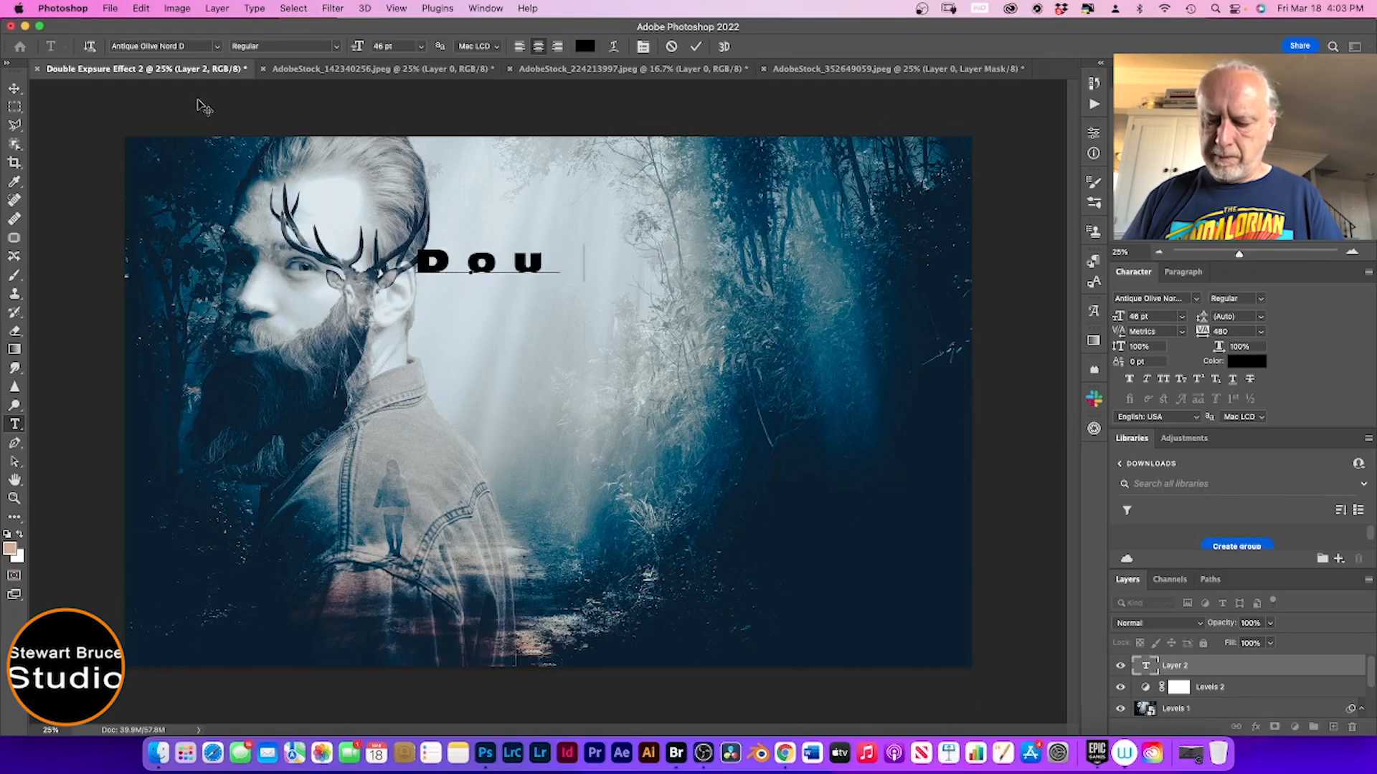
{"action": "type", "text": "ble"}
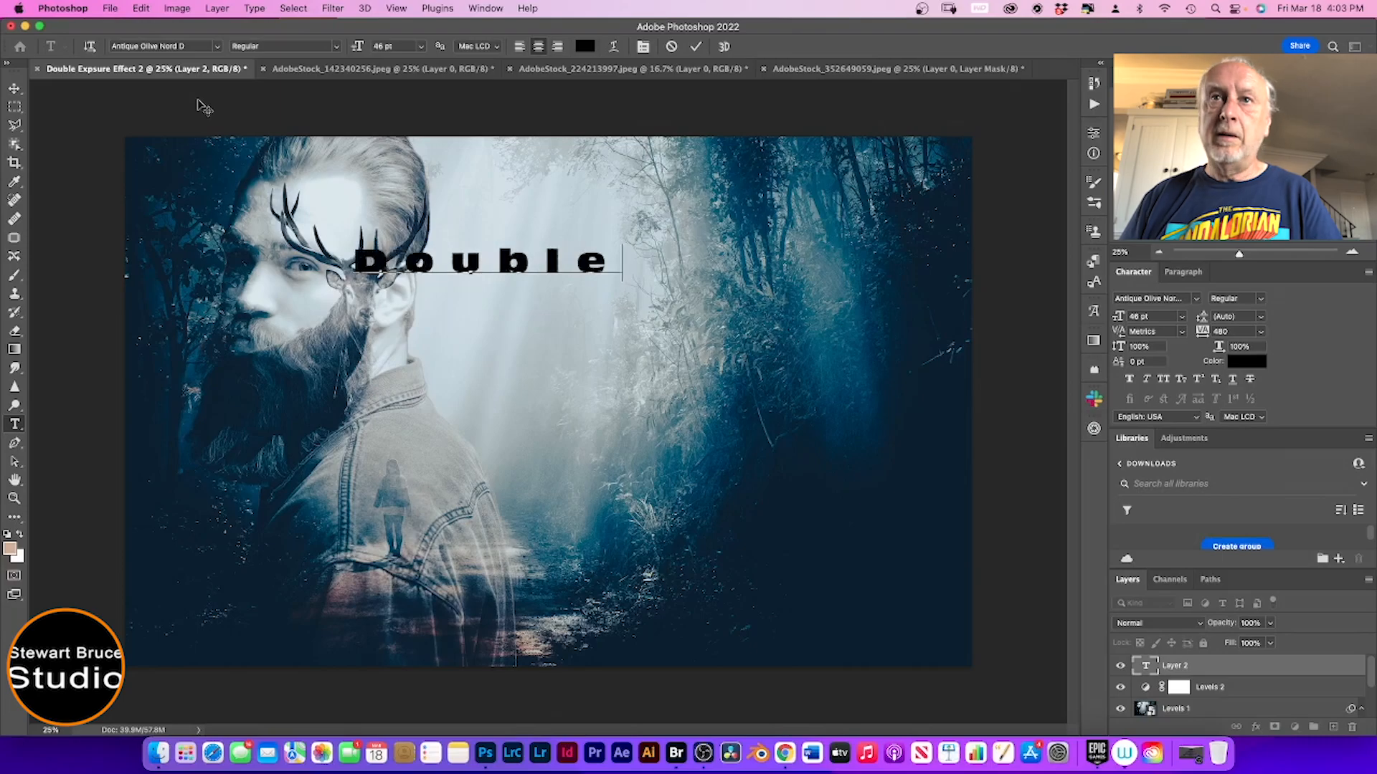
Step: Change the color of the whole word Double to near-white fefefe
{"action": "key", "text": "shift+Left"}
{"action": "key", "text": "shift+Left"}
{"action": "key", "text": "shift+Left"}
{"action": "key", "text": "shift+Left"}
{"action": "key", "text": "shift+Left"}
{"action": "key", "text": "shift+Left"}
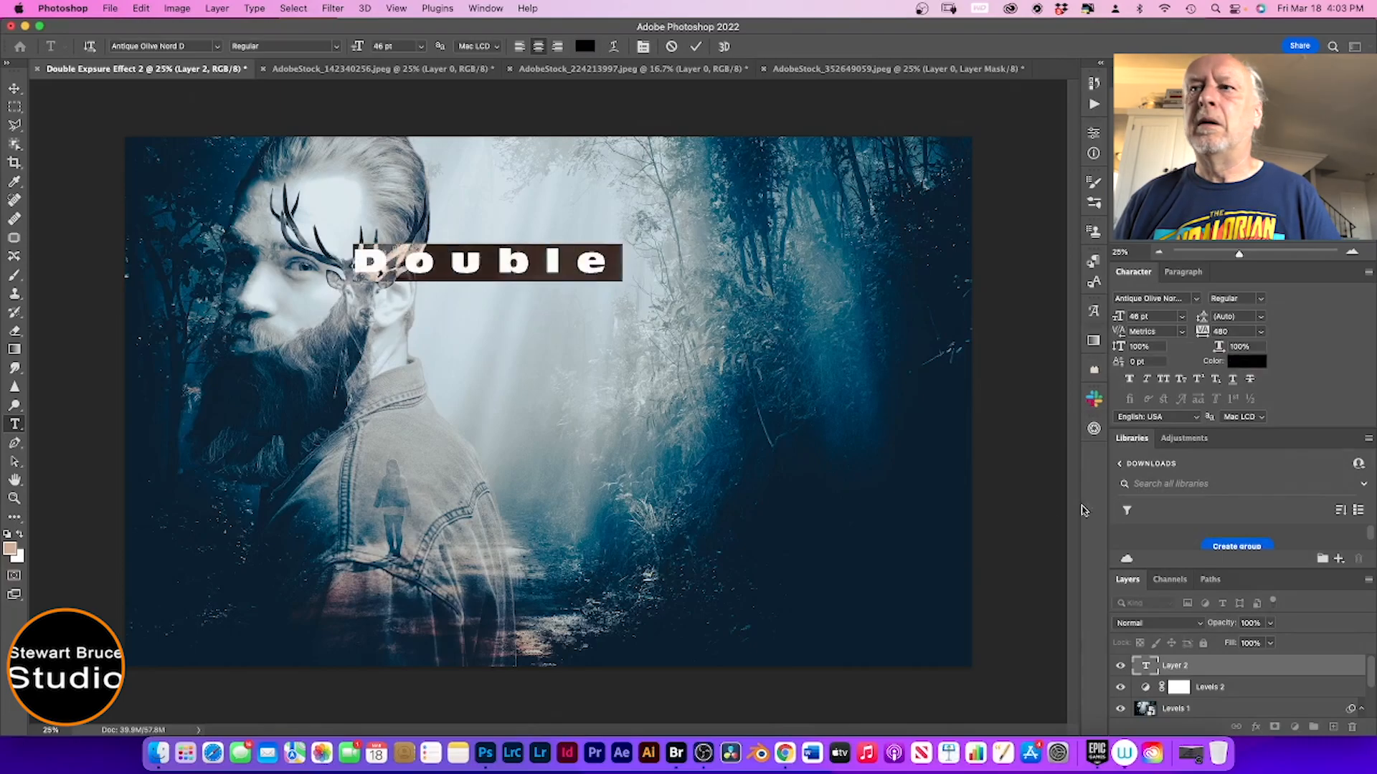
{"action": "left_click", "coordinate": [1241, 362]}
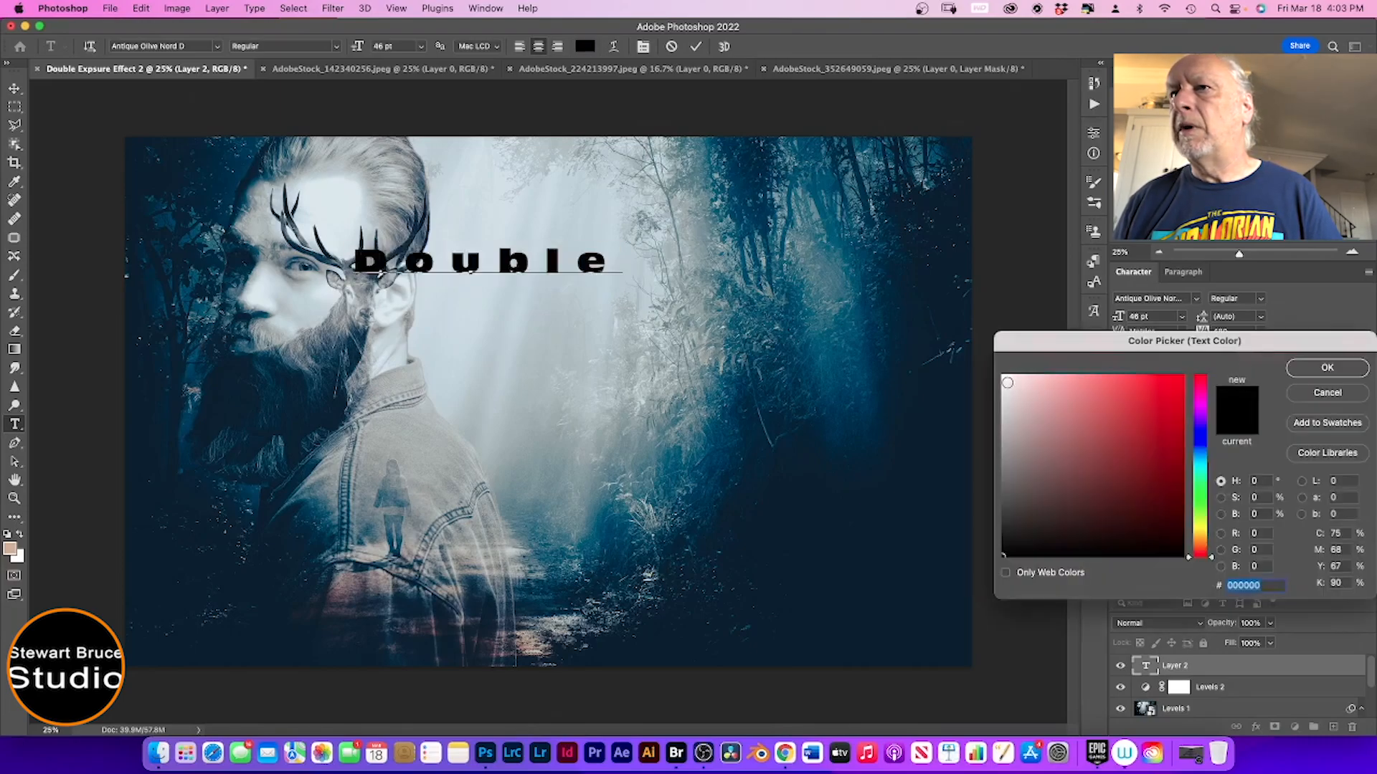
{"action": "left_click_drag", "start_coordinate": [1008, 382], "coordinate": [1007, 374]}
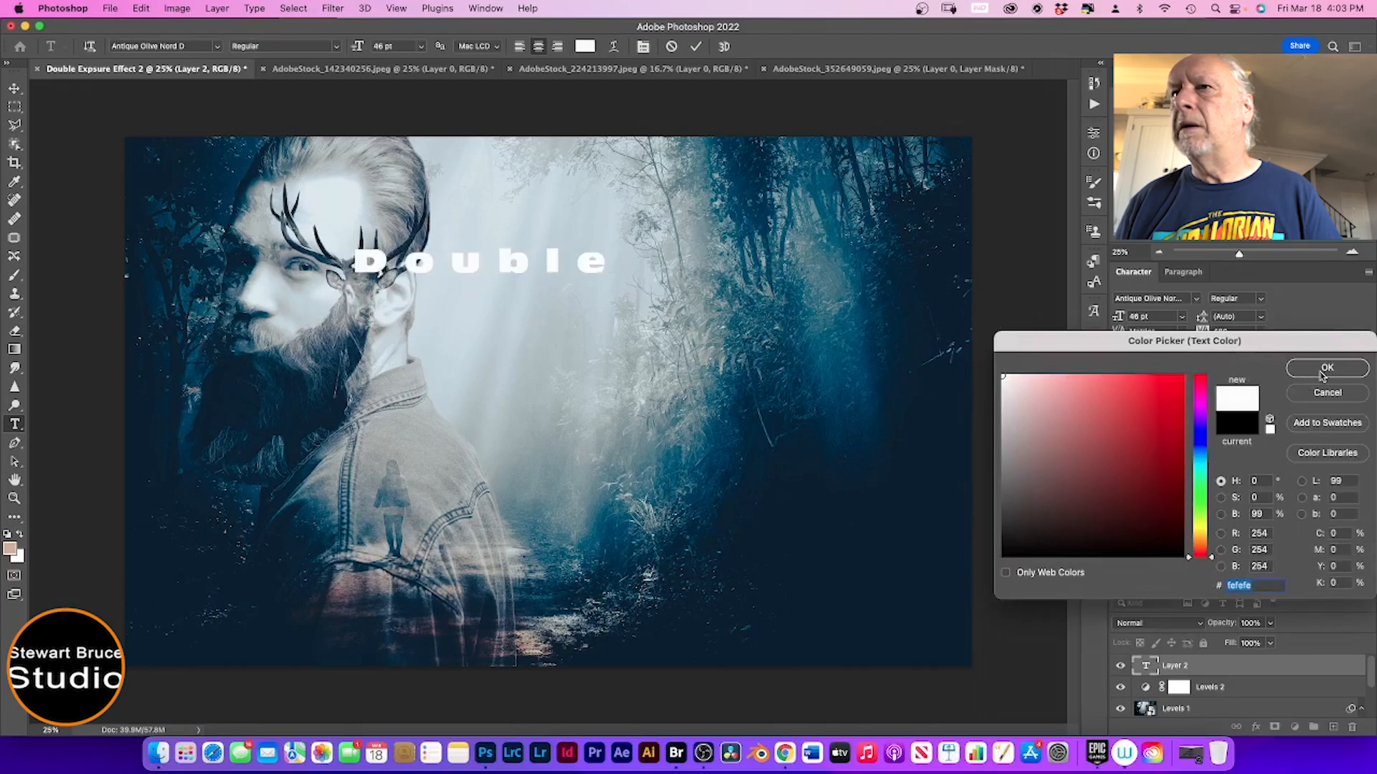
{"action": "left_click", "coordinate": [1325, 370]}
Step: Widen the letter tracking of the word Double to 640 and finish editing the text
{"action": "key", "text": "alt+Right"}
{"action": "key", "text": "alt+Right"}
{"action": "key", "text": "alt+Right"}
{"action": "key", "text": "alt+Right"}
{"action": "key", "text": "alt+Right"}
{"action": "key", "text": "alt+Right"}
{"action": "key", "text": "alt+Right"}
{"action": "key", "text": "alt+Right"}
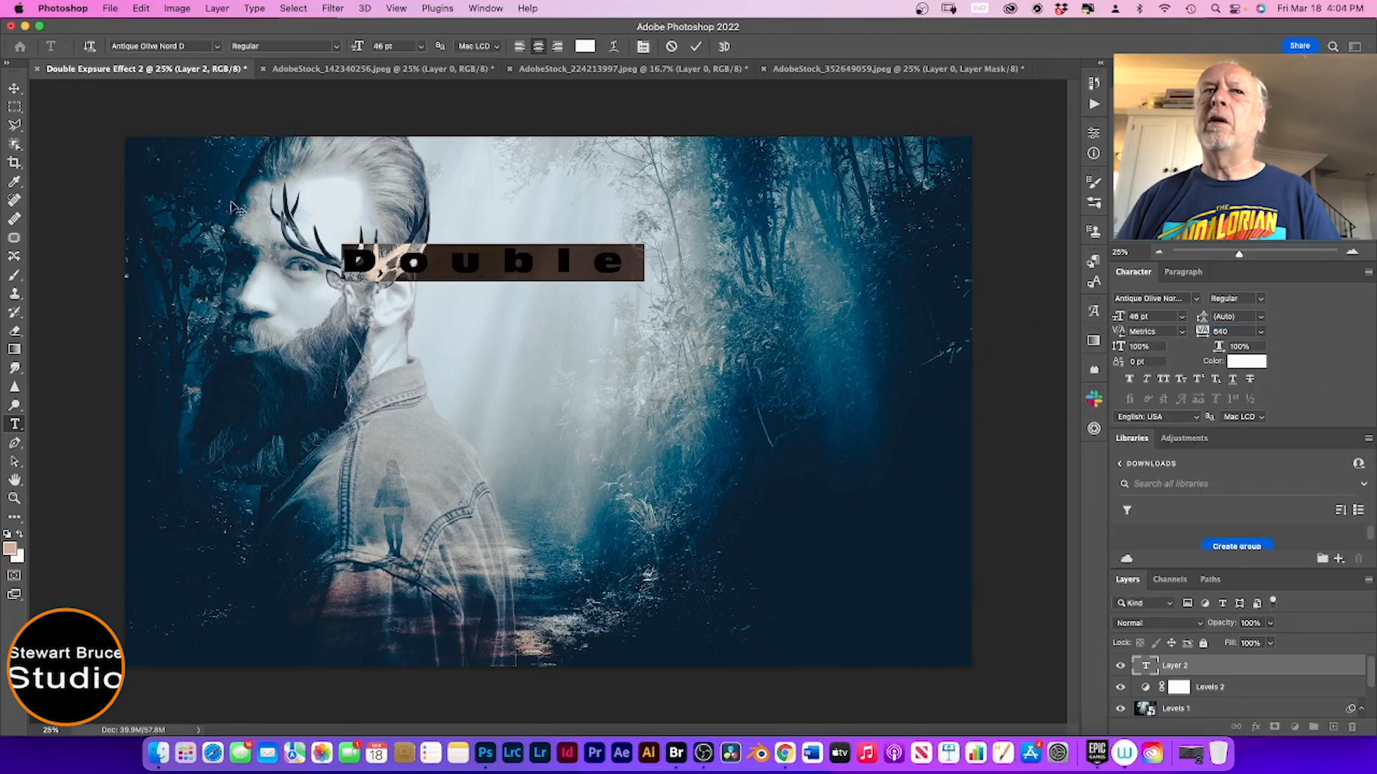
{"action": "left_click", "coordinate": [16, 91]}
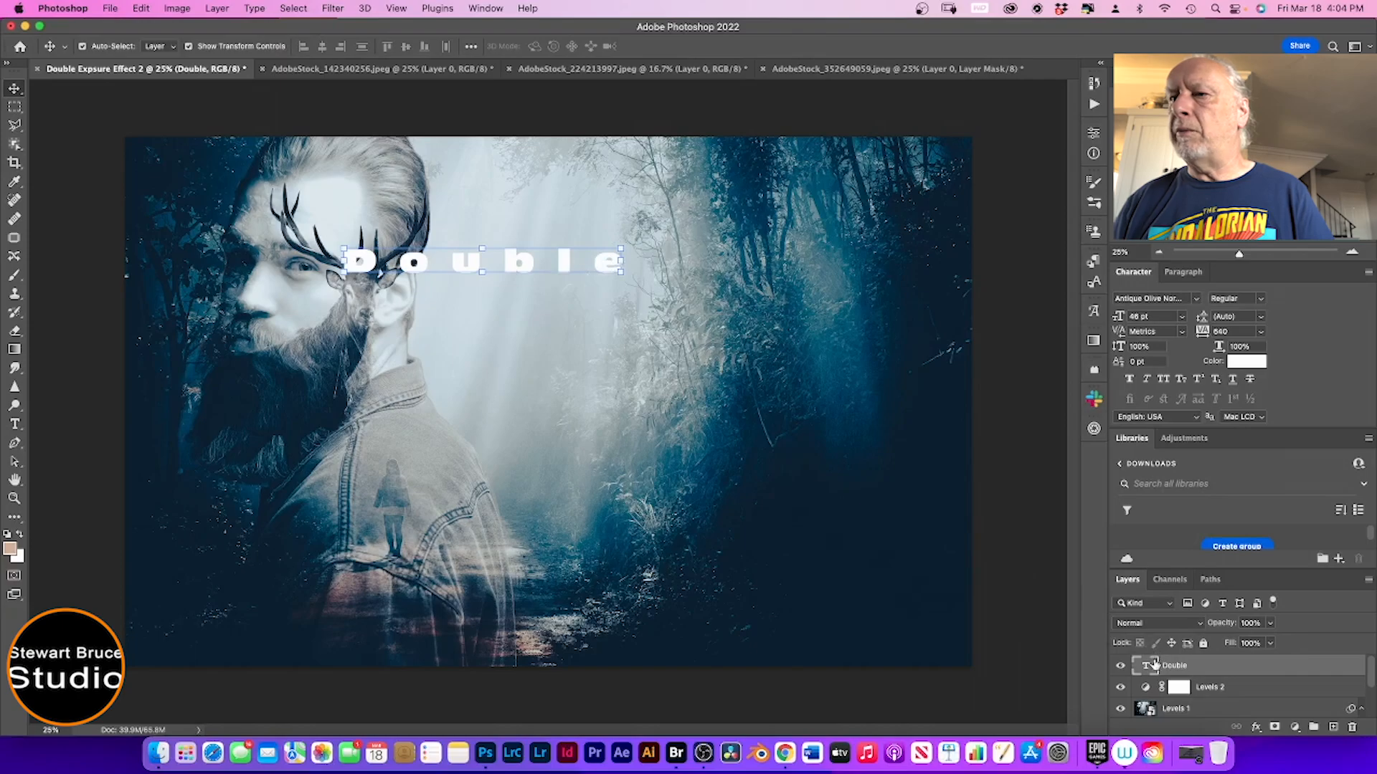
Step: Load the Double text layer's outline as a selection and set the layer's blend mode to Multiply
{"action": "key", "text": "super"}
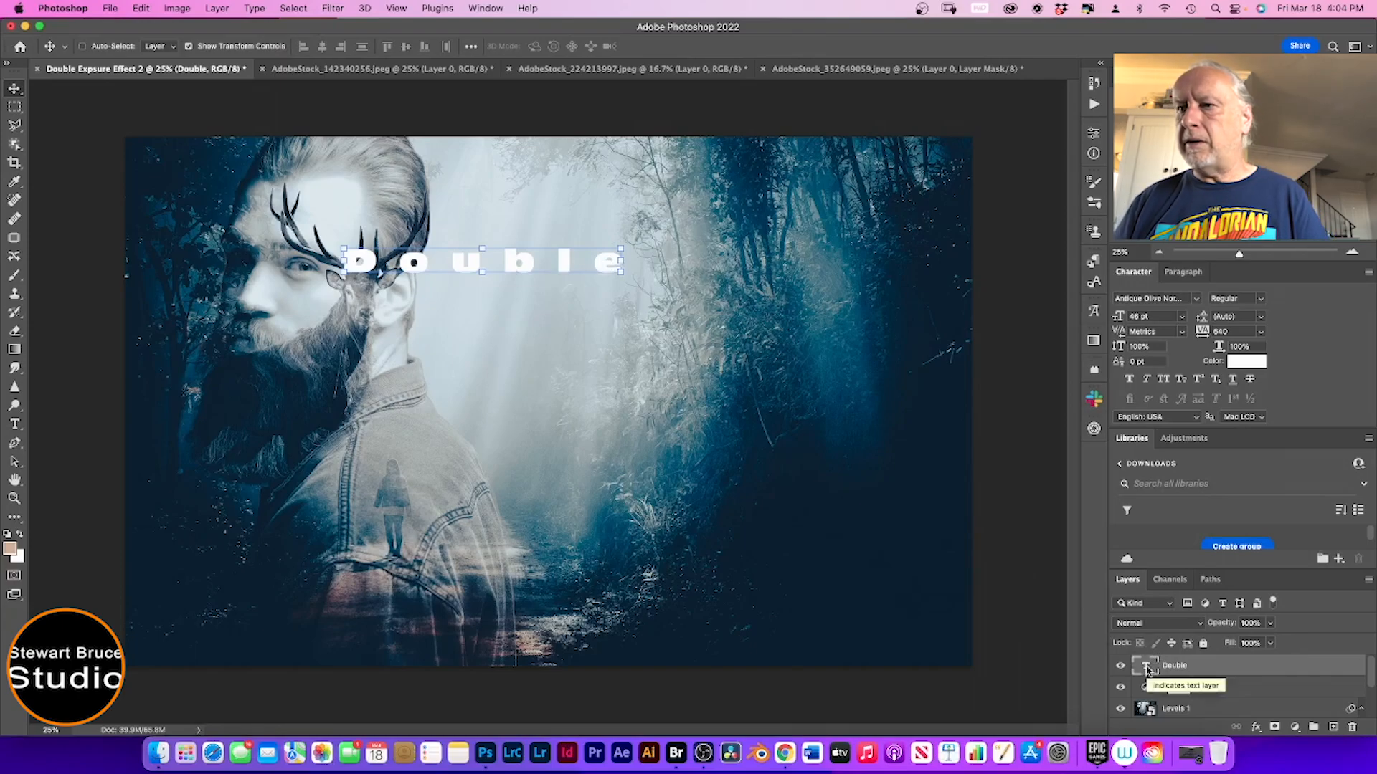
{"action": "left_click", "coordinate": [1147, 669], "text": "super"}
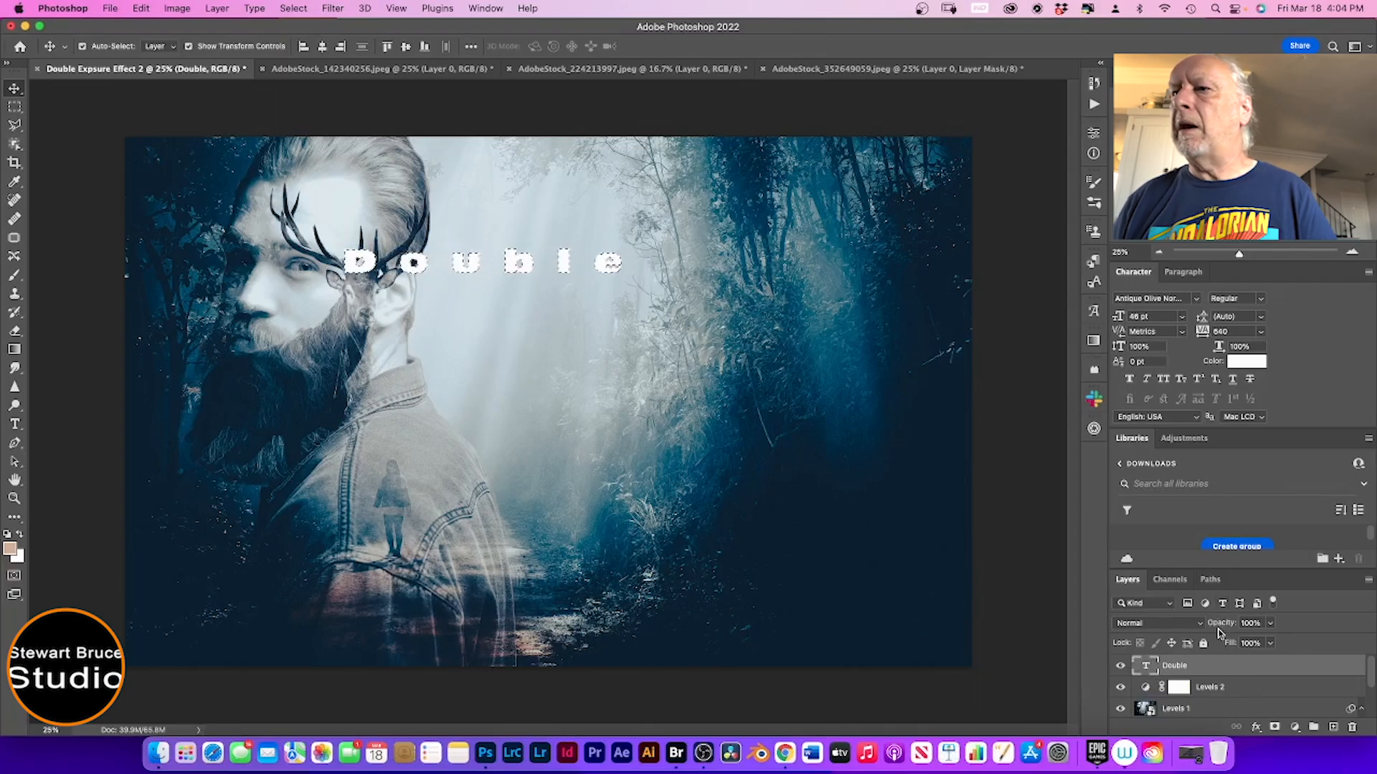
{"action": "left_click", "coordinate": [1197, 624]}
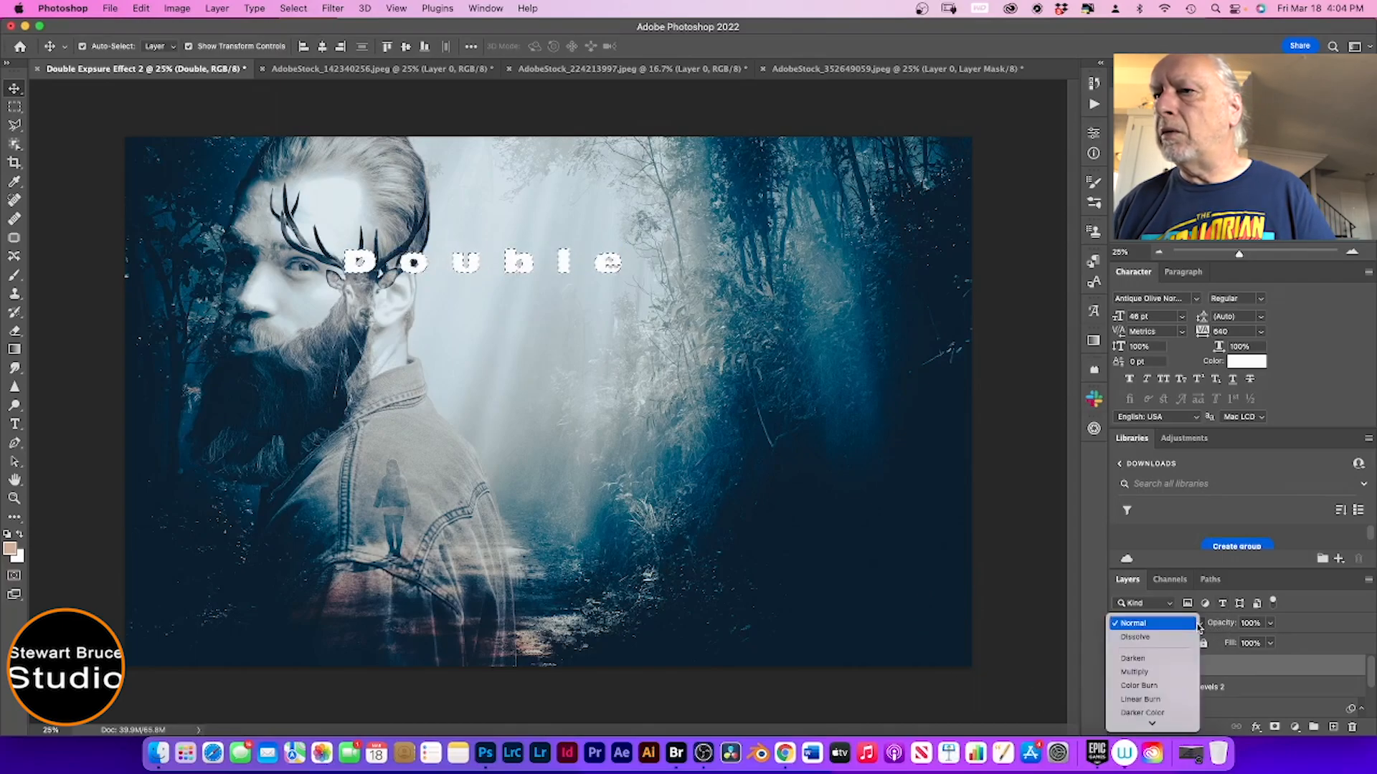
{"action": "left_click", "coordinate": [1160, 673]}
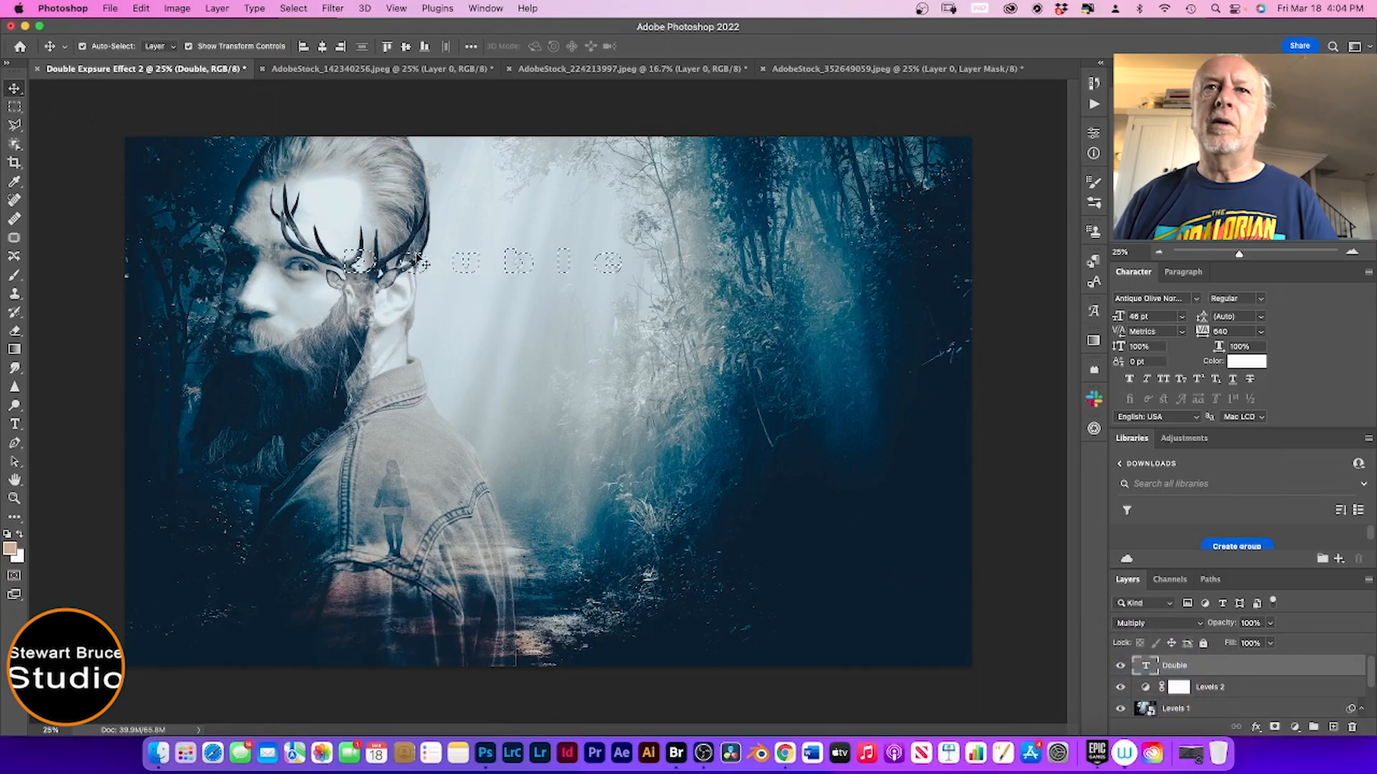
Step: Move Double to the right of the man's head and apply a 30% opacity drop shadow with distance 9, spread 16 and size 32
{"action": "left_click_drag", "start_coordinate": [462, 269], "coordinate": [533, 290]}
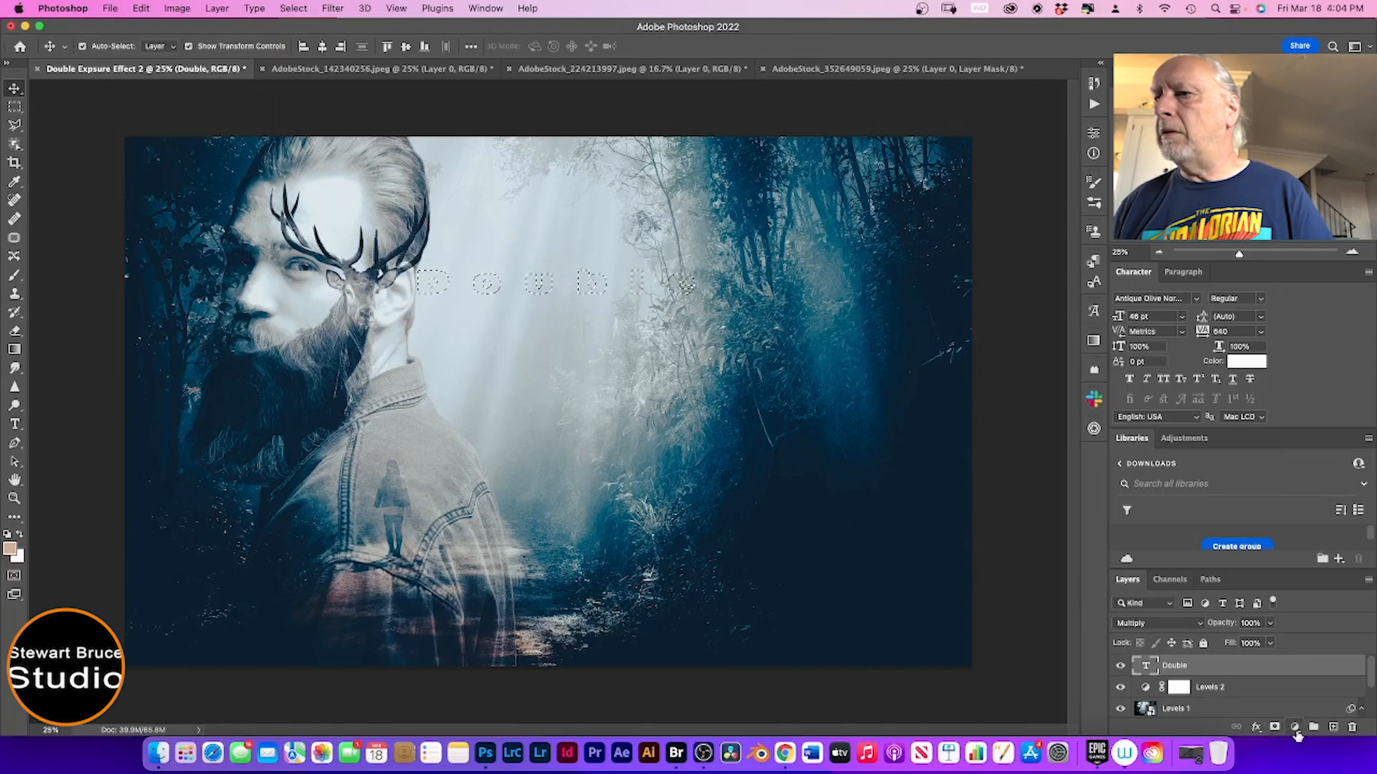
{"action": "left_click", "coordinate": [1256, 727]}
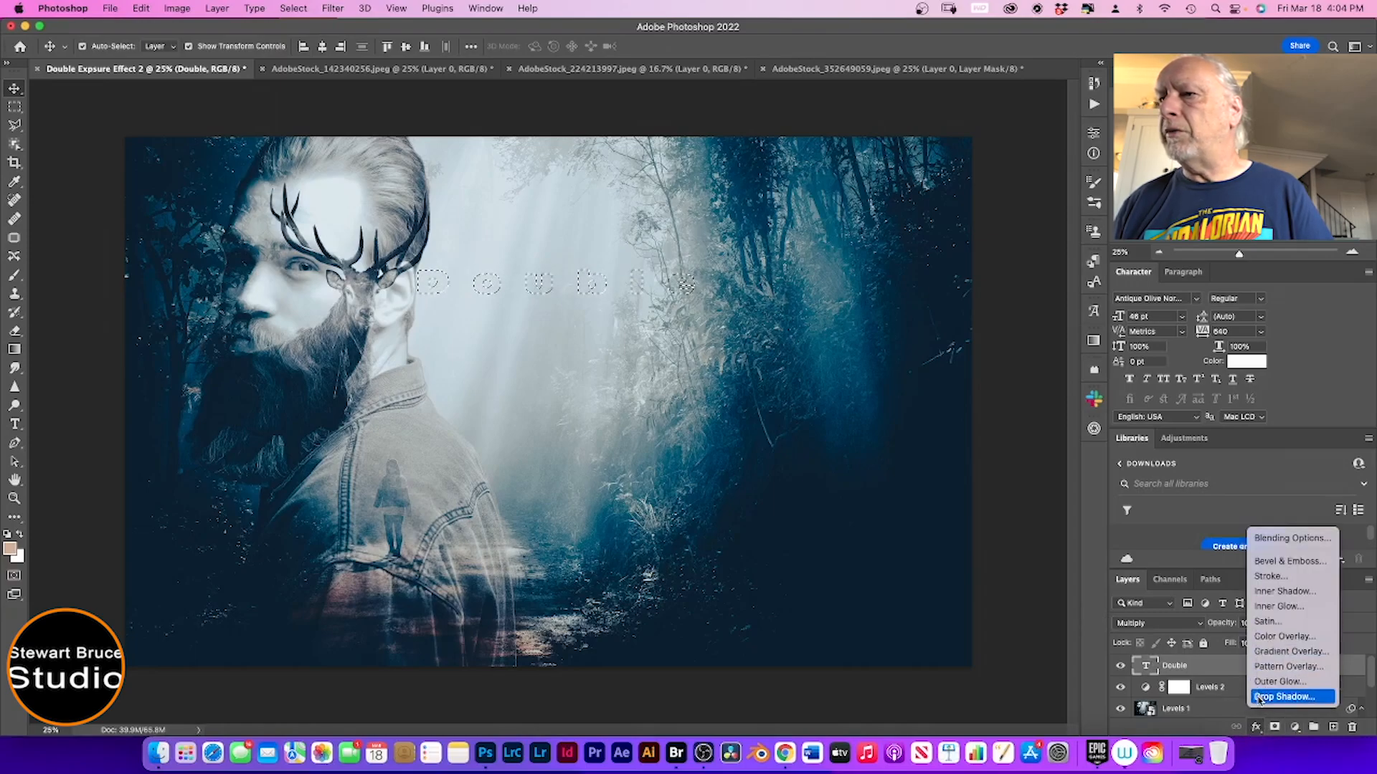
{"action": "left_click", "coordinate": [1260, 697]}
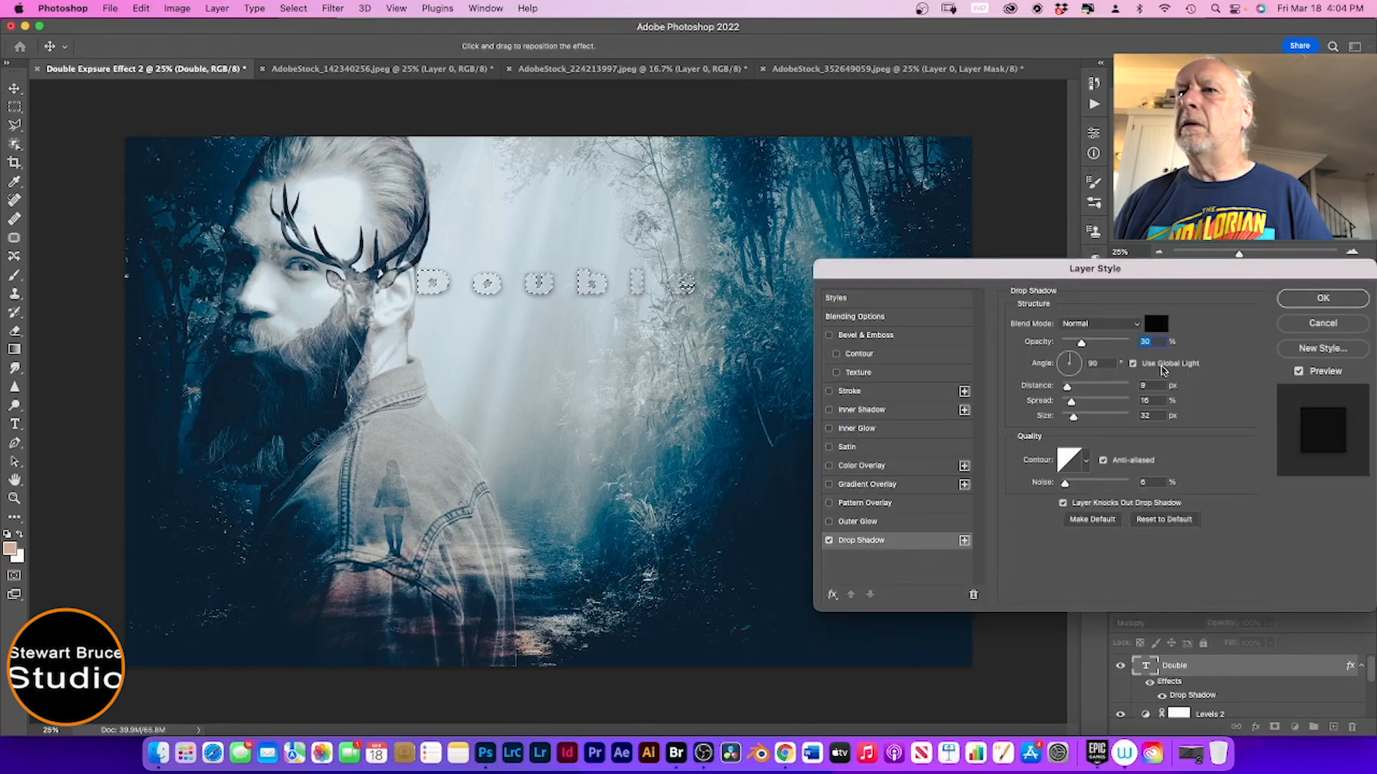
{"action": "left_click", "coordinate": [1307, 308]}
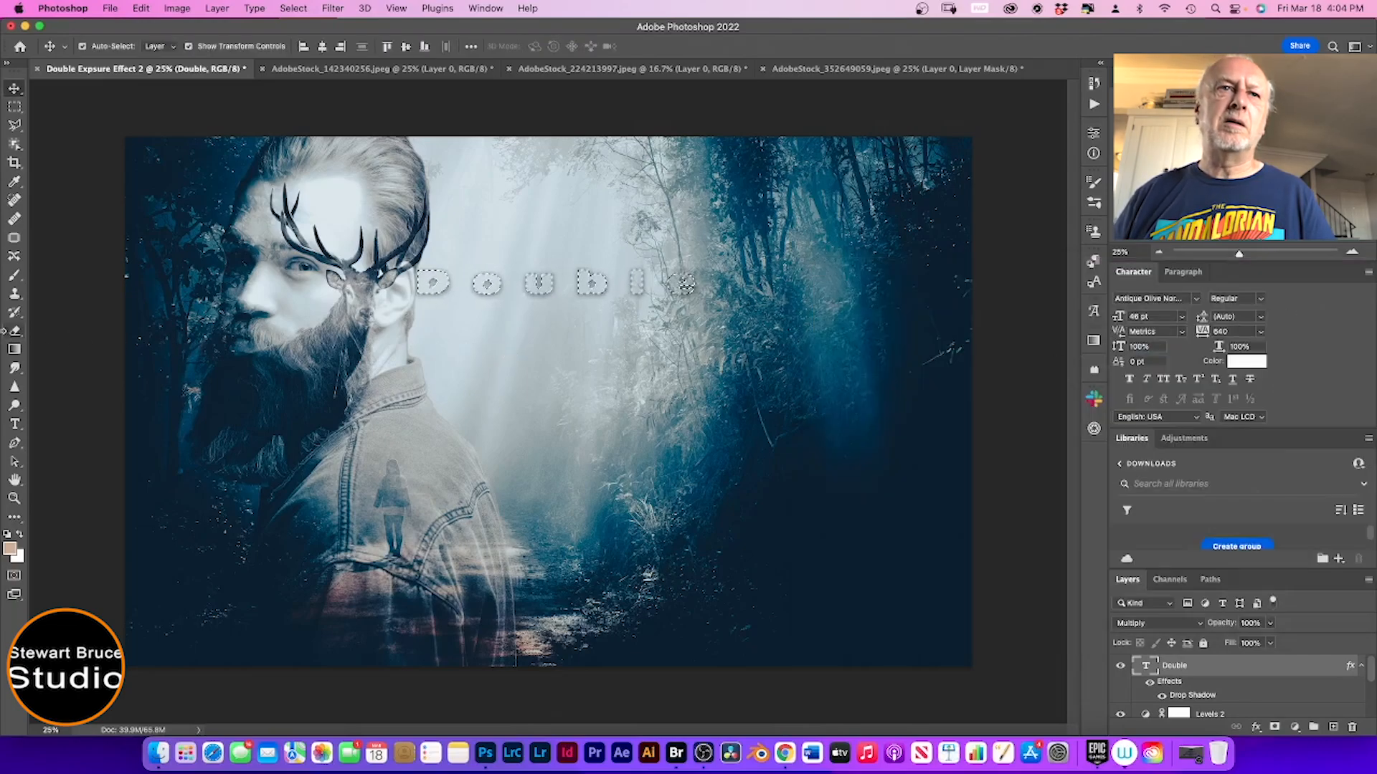
Step: Add a second text layer reading "Exposure" below the word Double, and select its whole word
{"action": "left_click", "coordinate": [16, 424]}
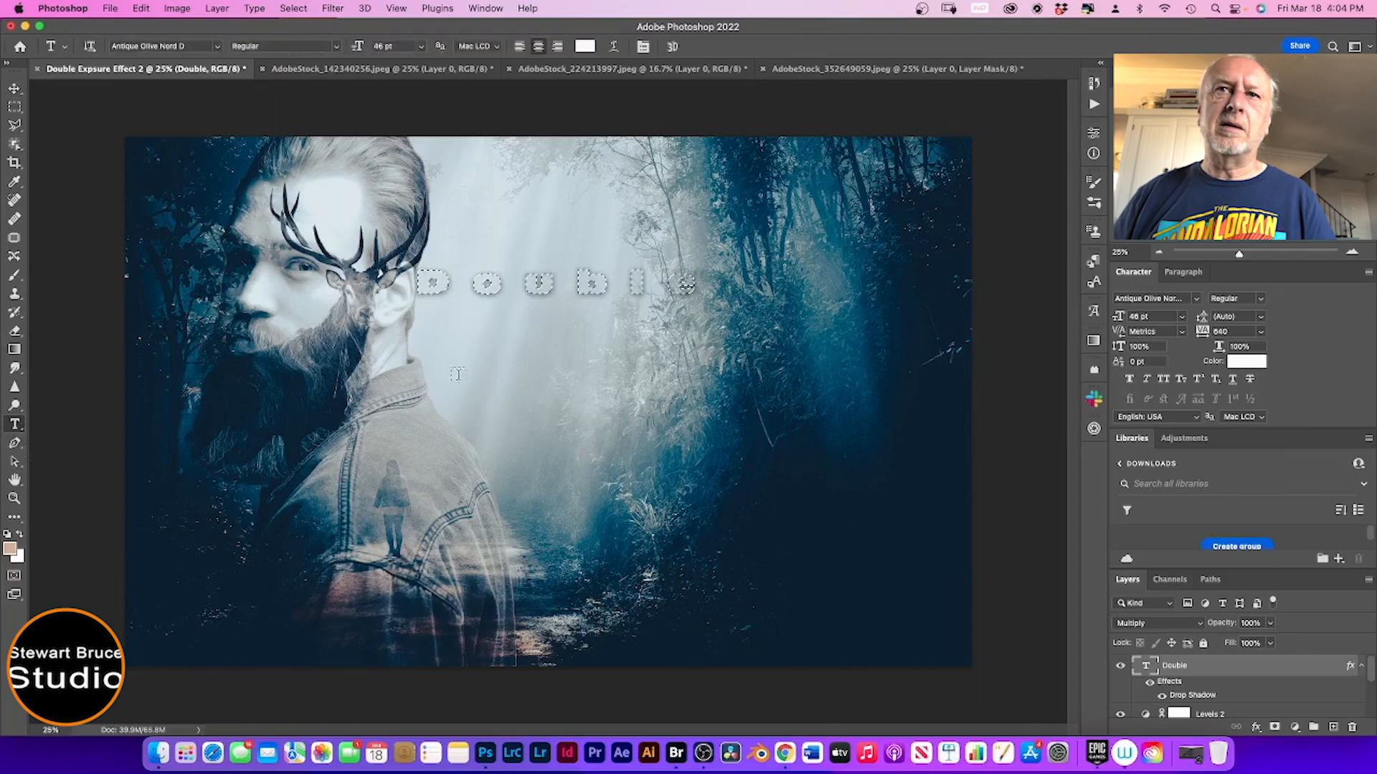
{"action": "left_click", "coordinate": [450, 342]}
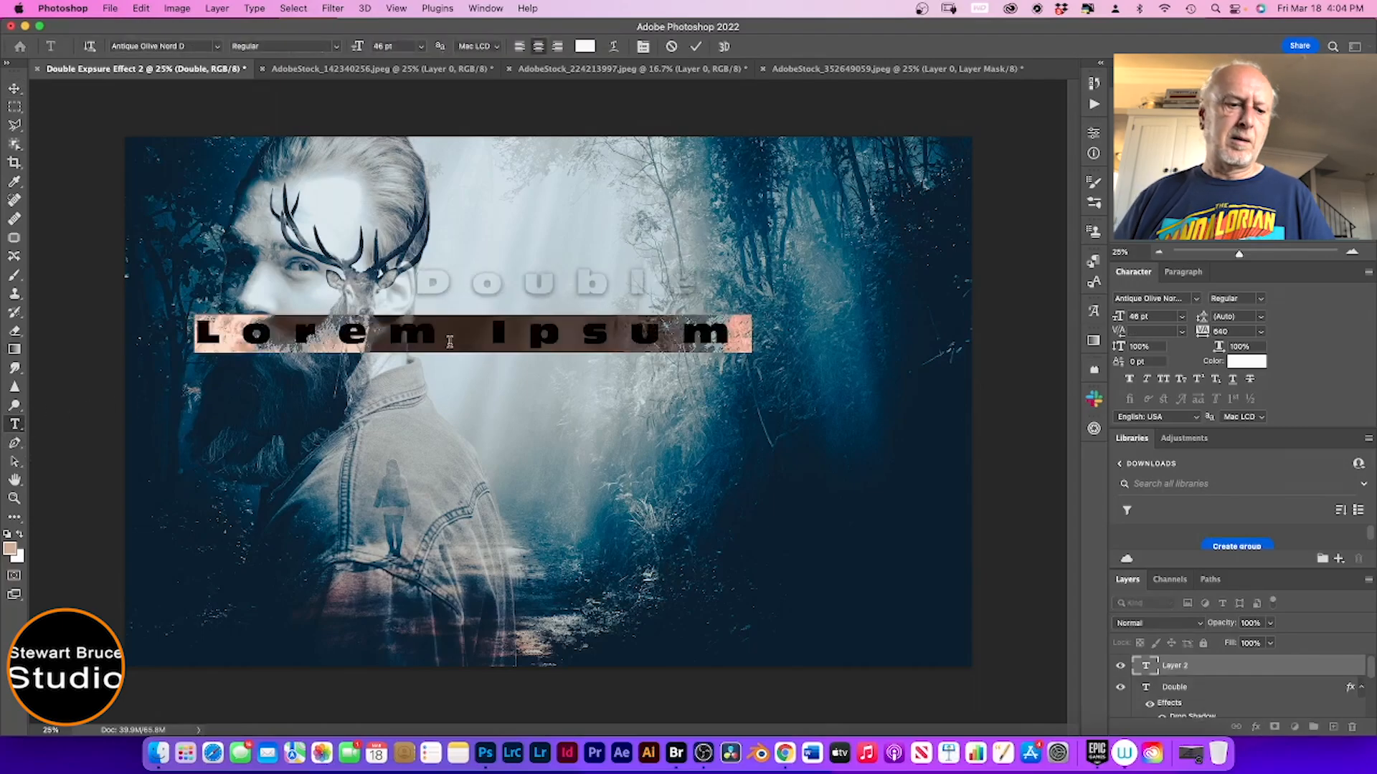
{"action": "type", "text": "Expo"}
{"action": "type", "text": "s"}
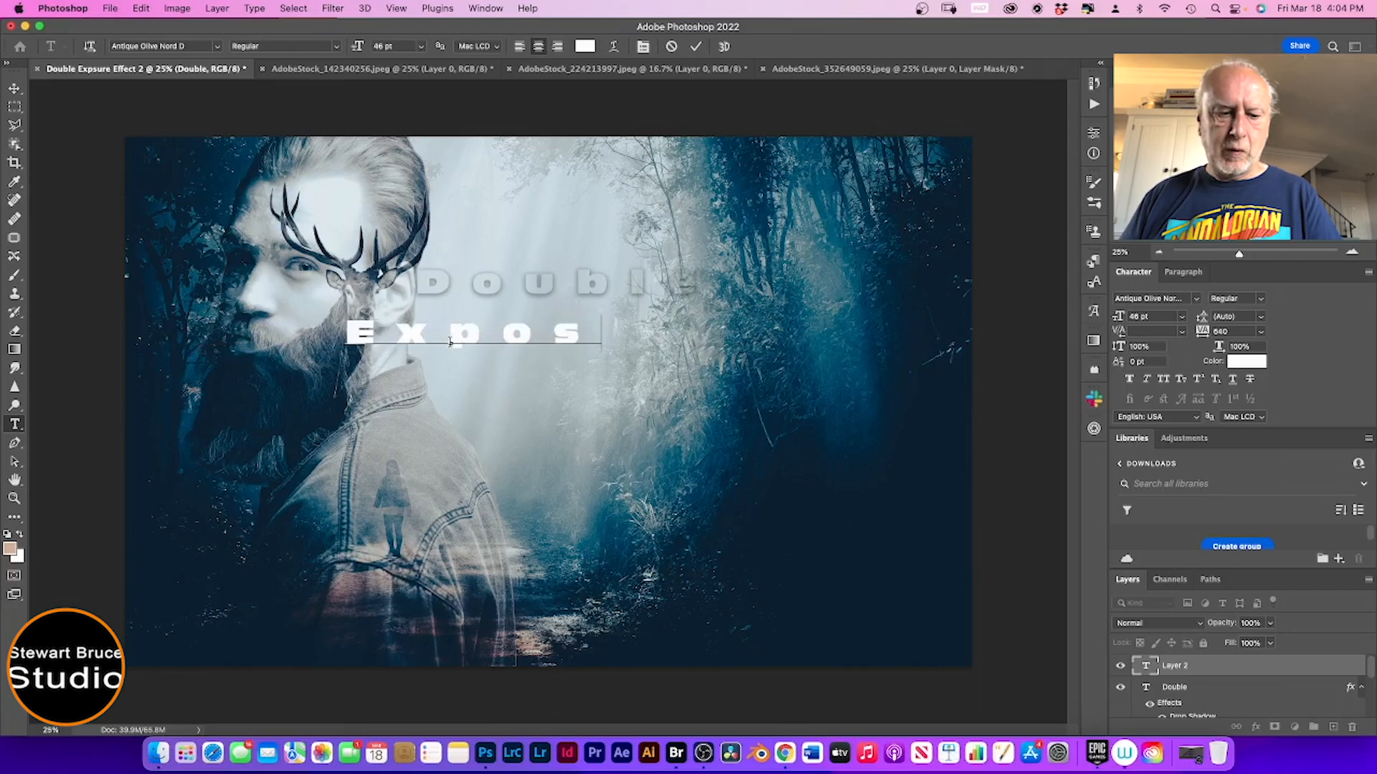
{"action": "type", "text": "ure"}
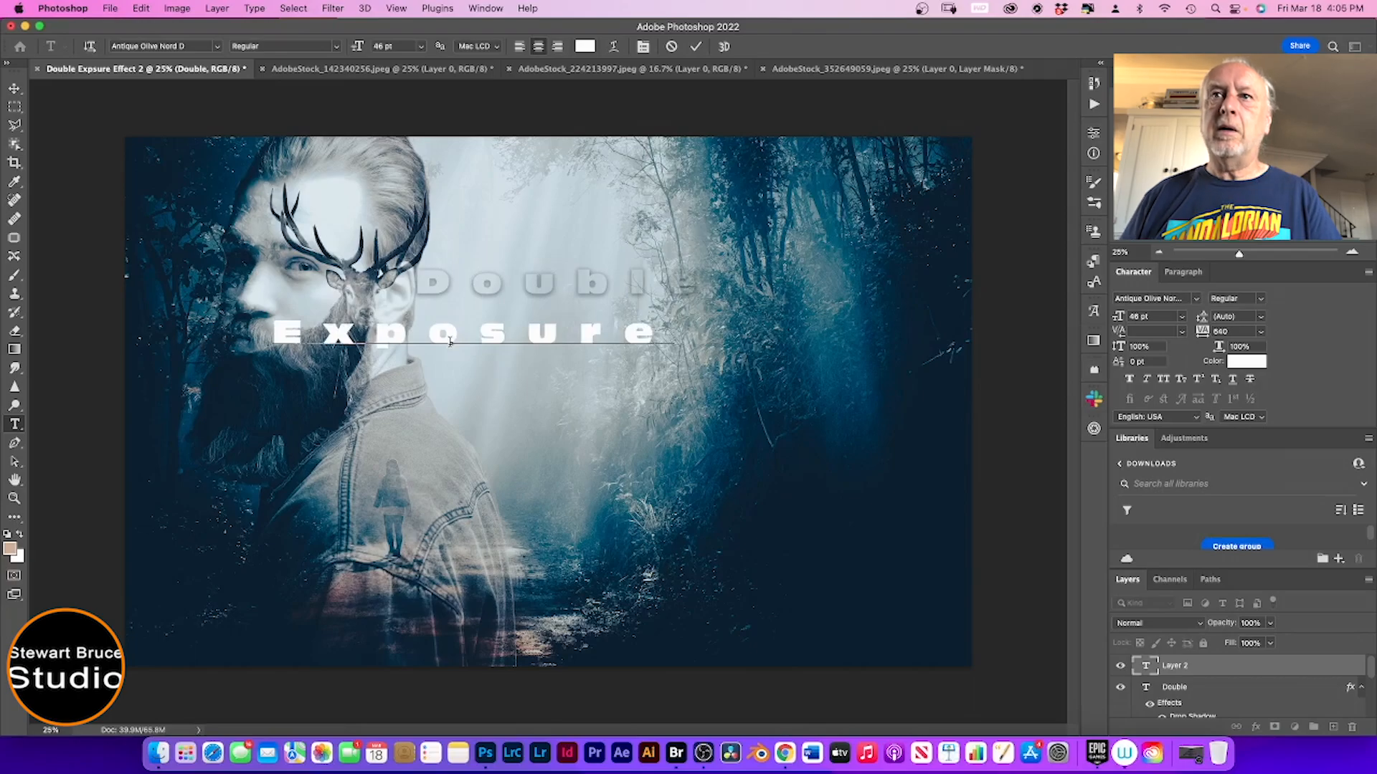
{"action": "left_click_drag", "start_coordinate": [676, 330], "coordinate": [276, 322]}
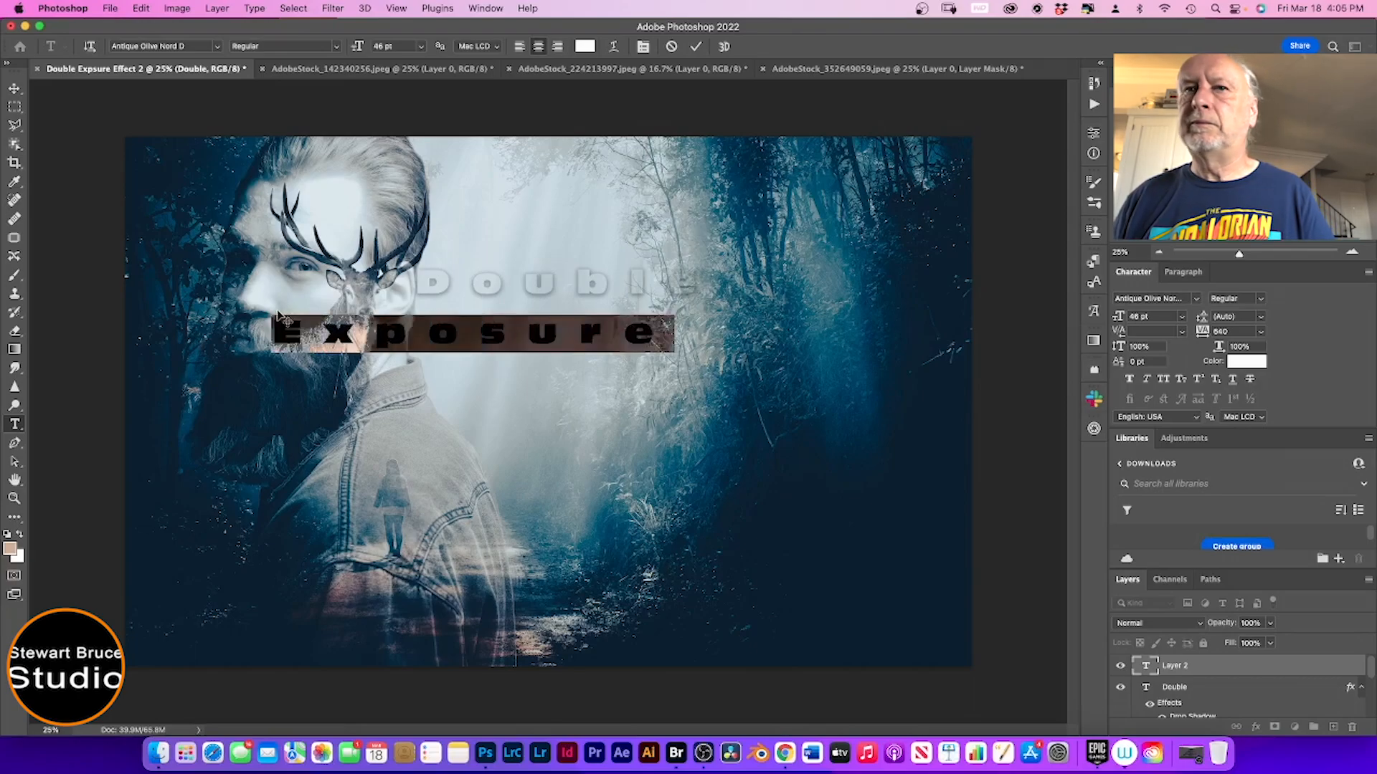
Step: Load the Exposure text layer's outline as a selection and set the layer's blend mode to Multiply
{"action": "left_click", "coordinate": [1145, 668], "text": "super"}
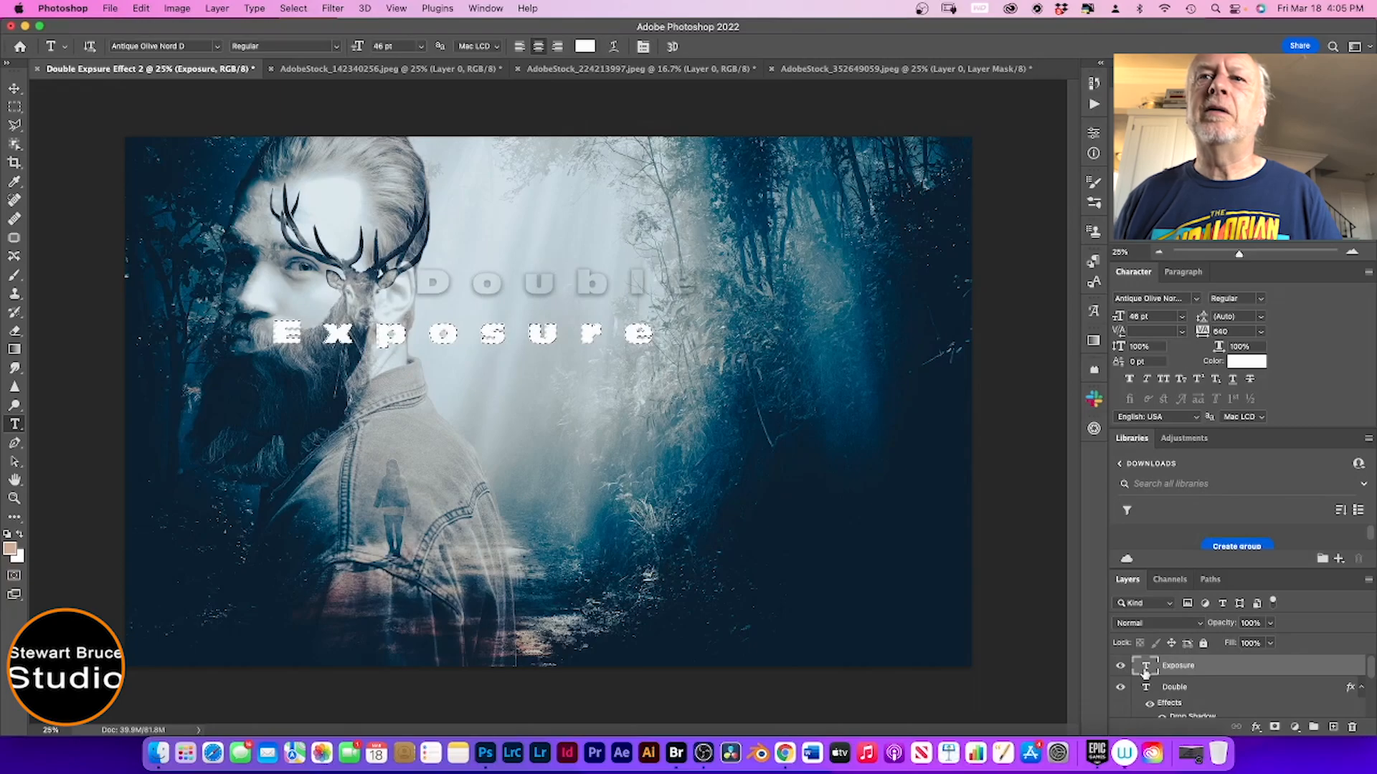
{"action": "left_click", "coordinate": [1200, 624]}
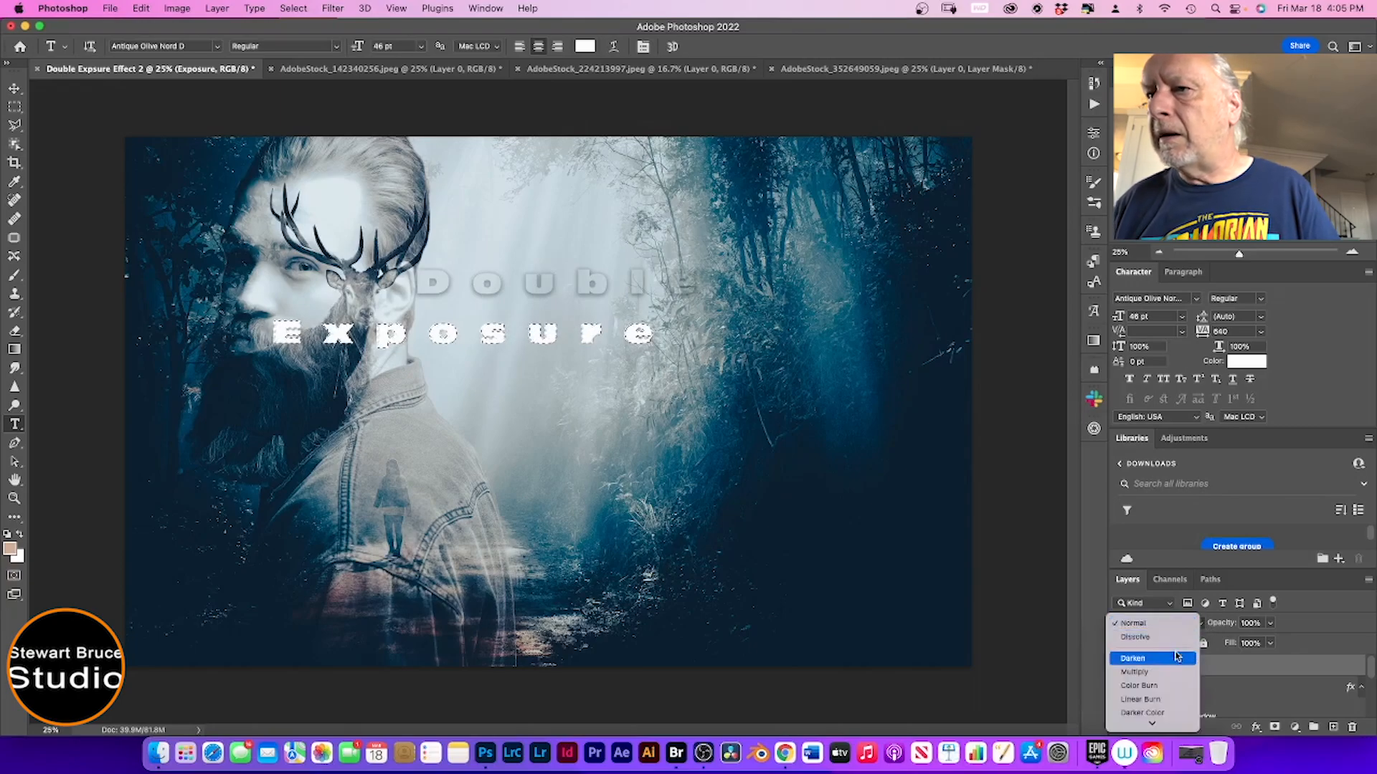
{"action": "left_click", "coordinate": [1167, 673]}
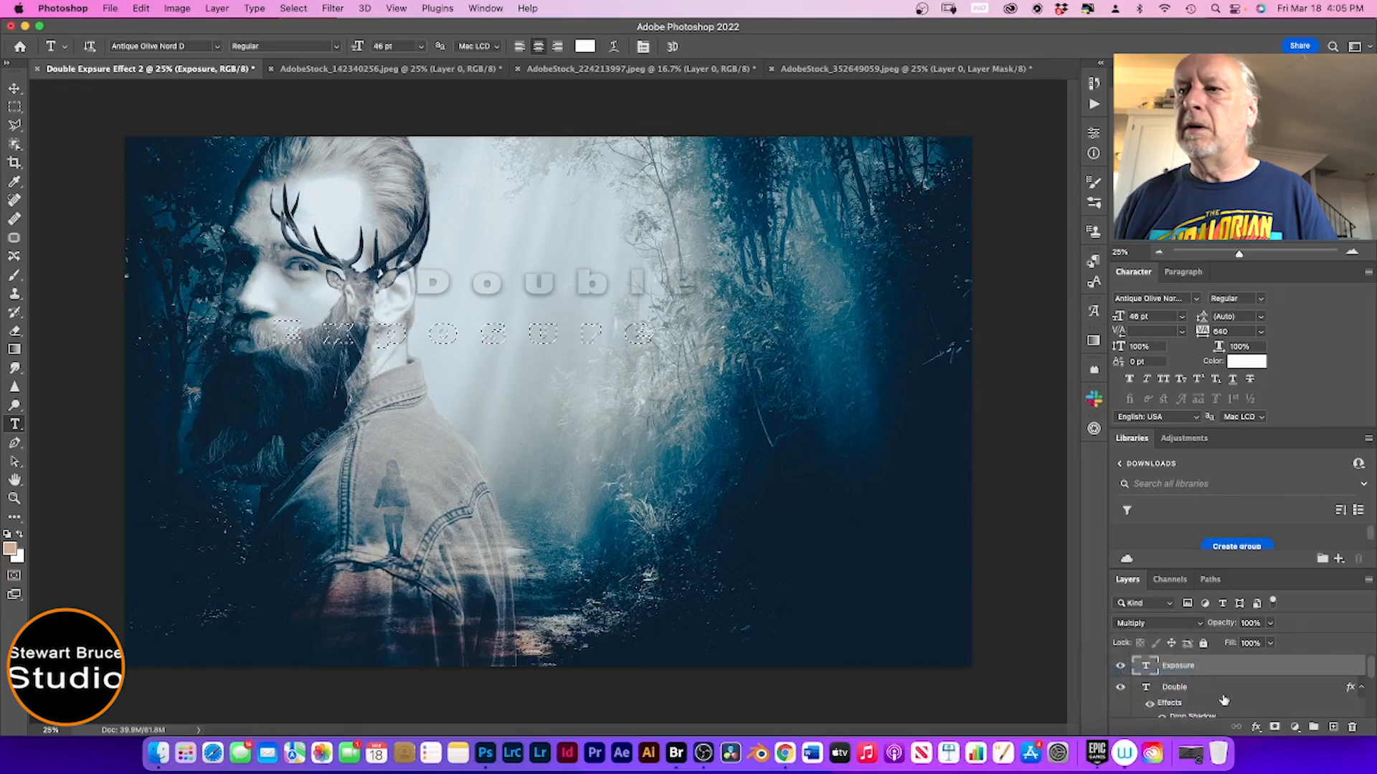
Step: Apply a 30% opacity drop shadow with size 32 px to Exposure and move the word right, beneath Double
{"action": "left_click", "coordinate": [1257, 727]}
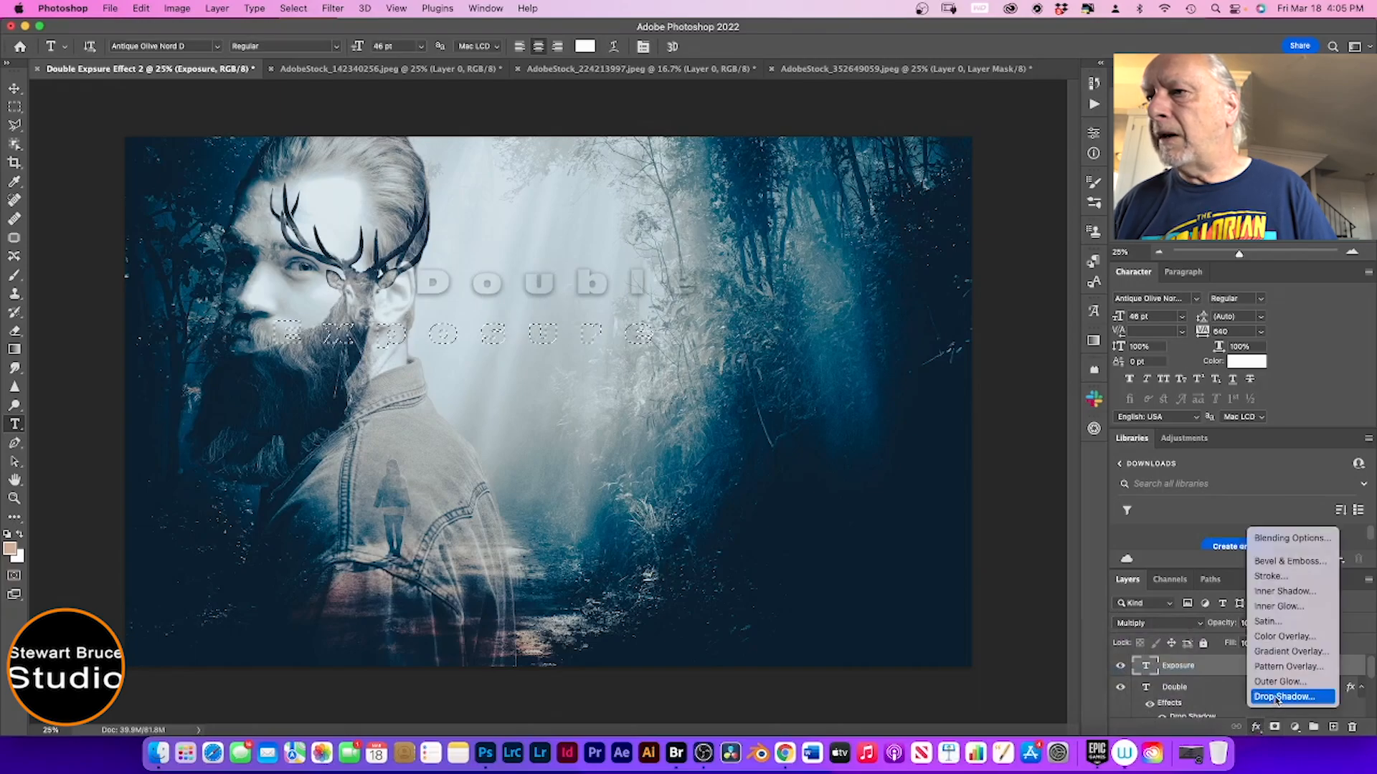
{"action": "left_click", "coordinate": [1277, 697]}
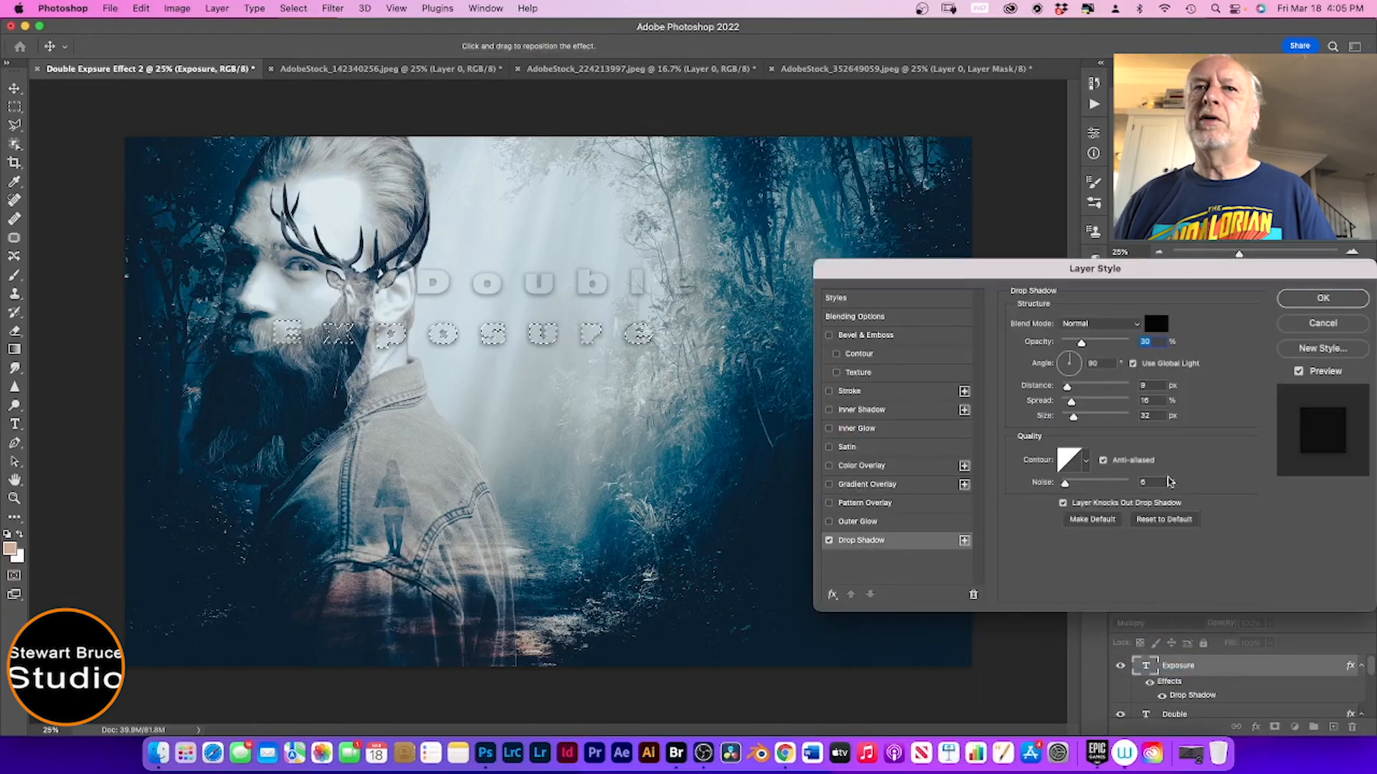
{"action": "left_click", "coordinate": [1323, 298]}
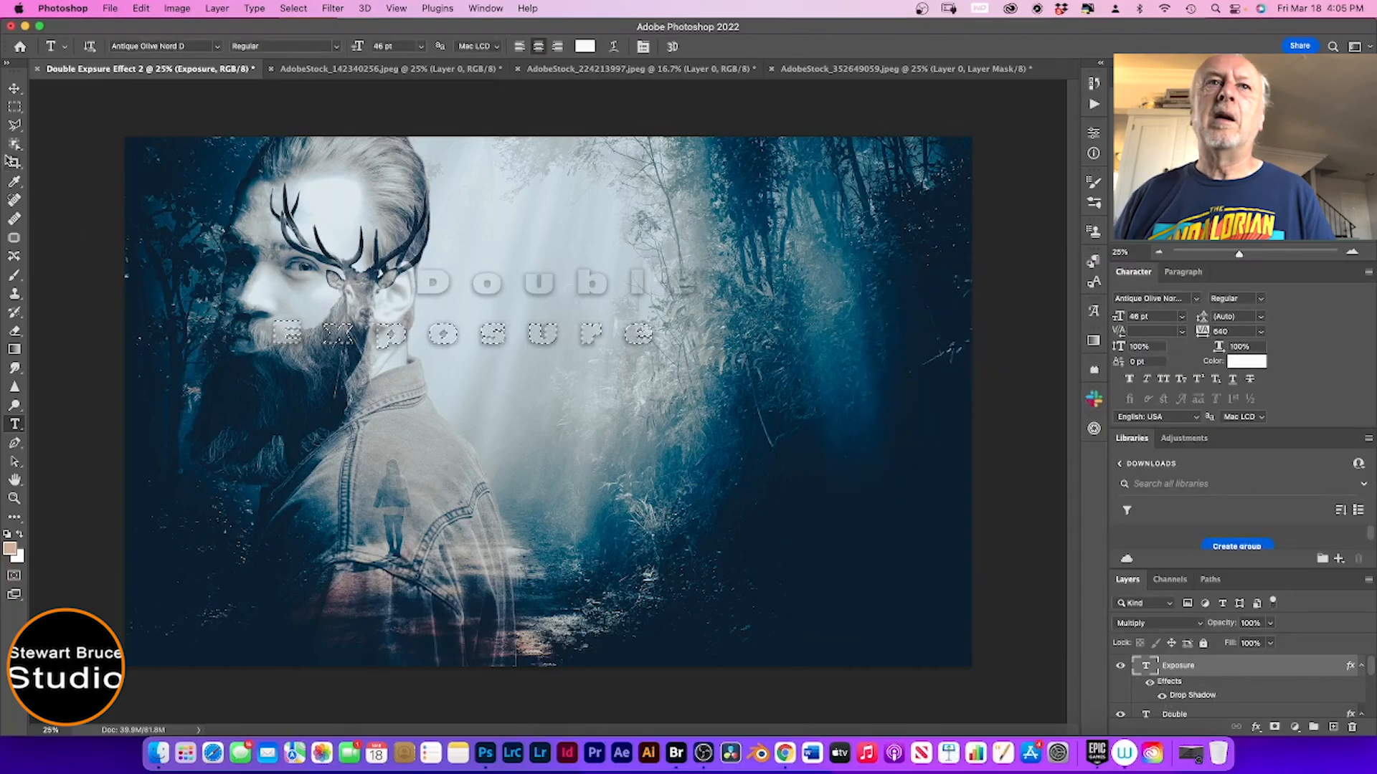
{"action": "left_click", "coordinate": [15, 87]}
{"action": "left_click_drag", "start_coordinate": [392, 334], "coordinate": [555, 345]}
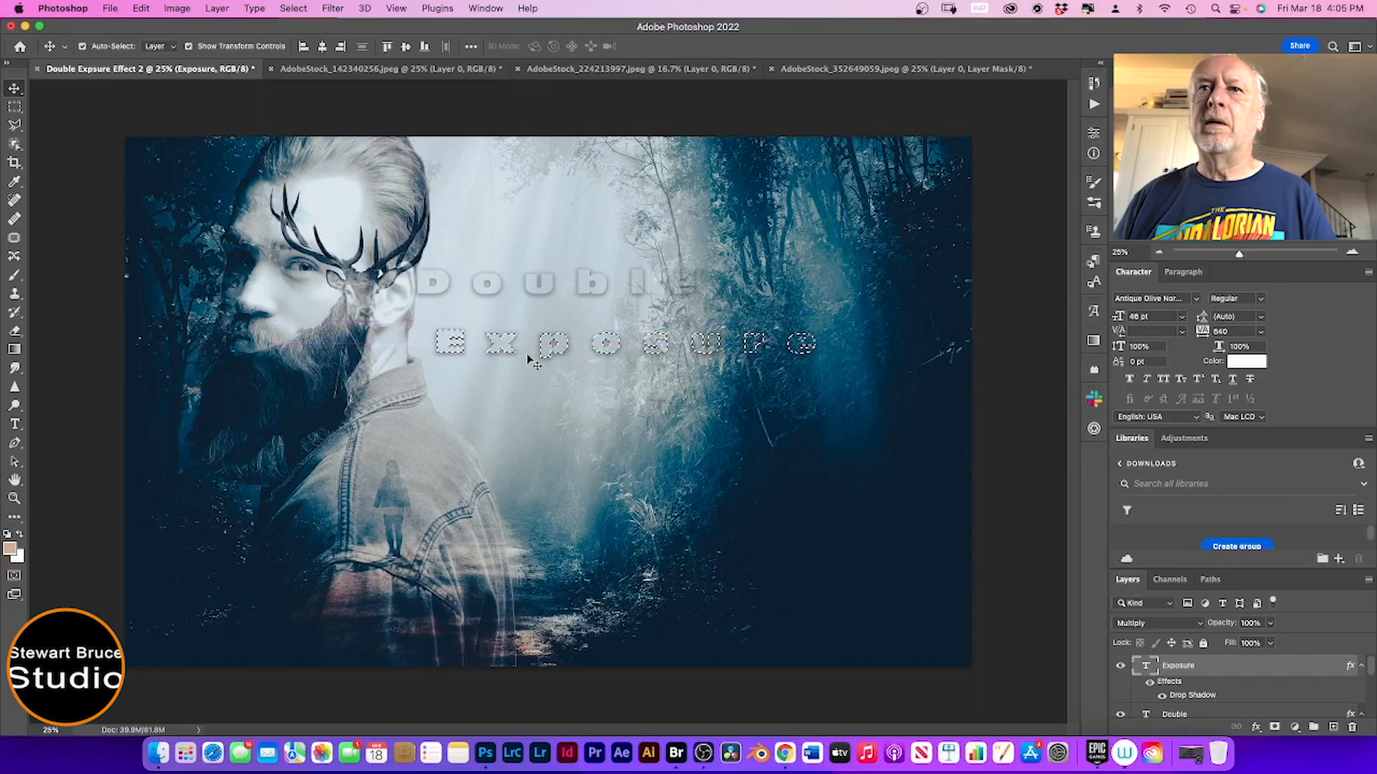
Step: Add a text layer reading "Effect" in Antique Olive Nord D just below the word Exposure
{"action": "left_click", "coordinate": [613, 399]}
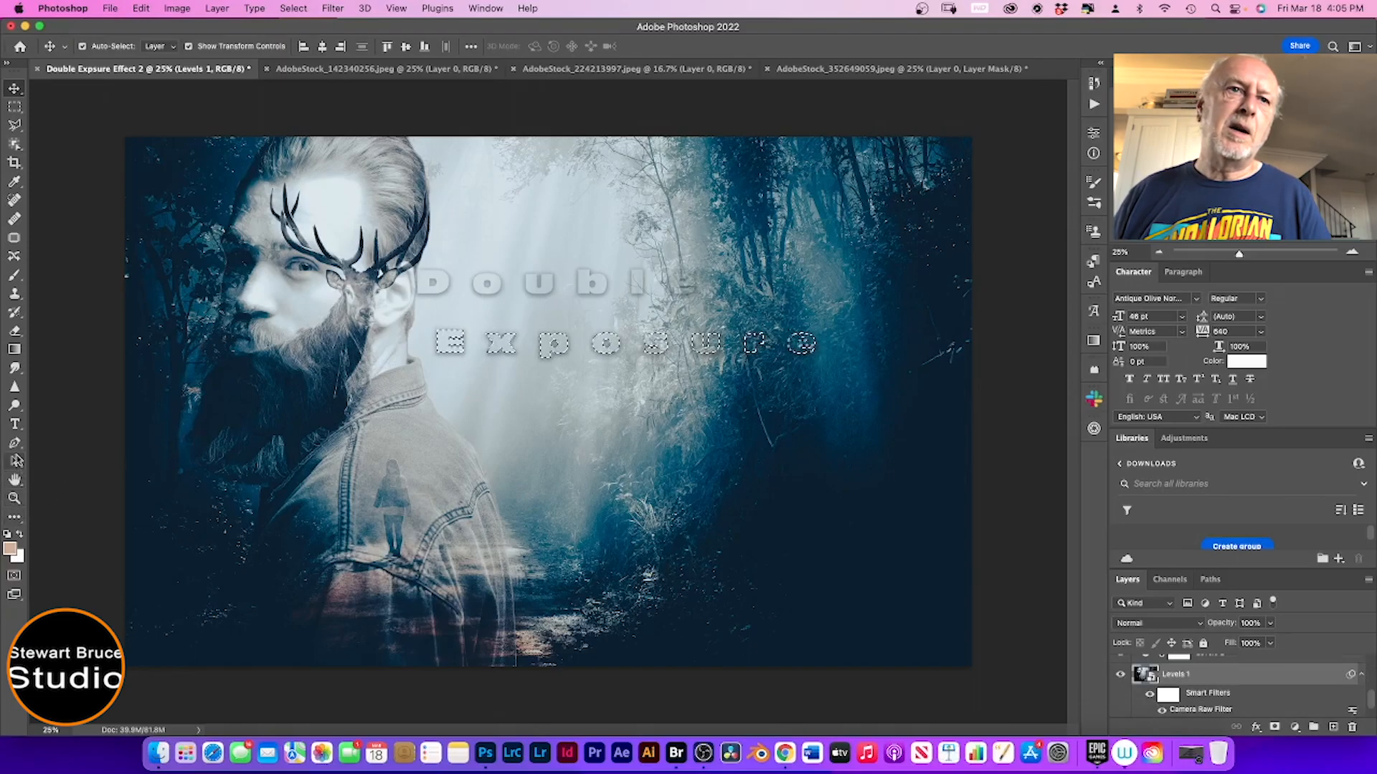
{"action": "left_click", "coordinate": [14, 424]}
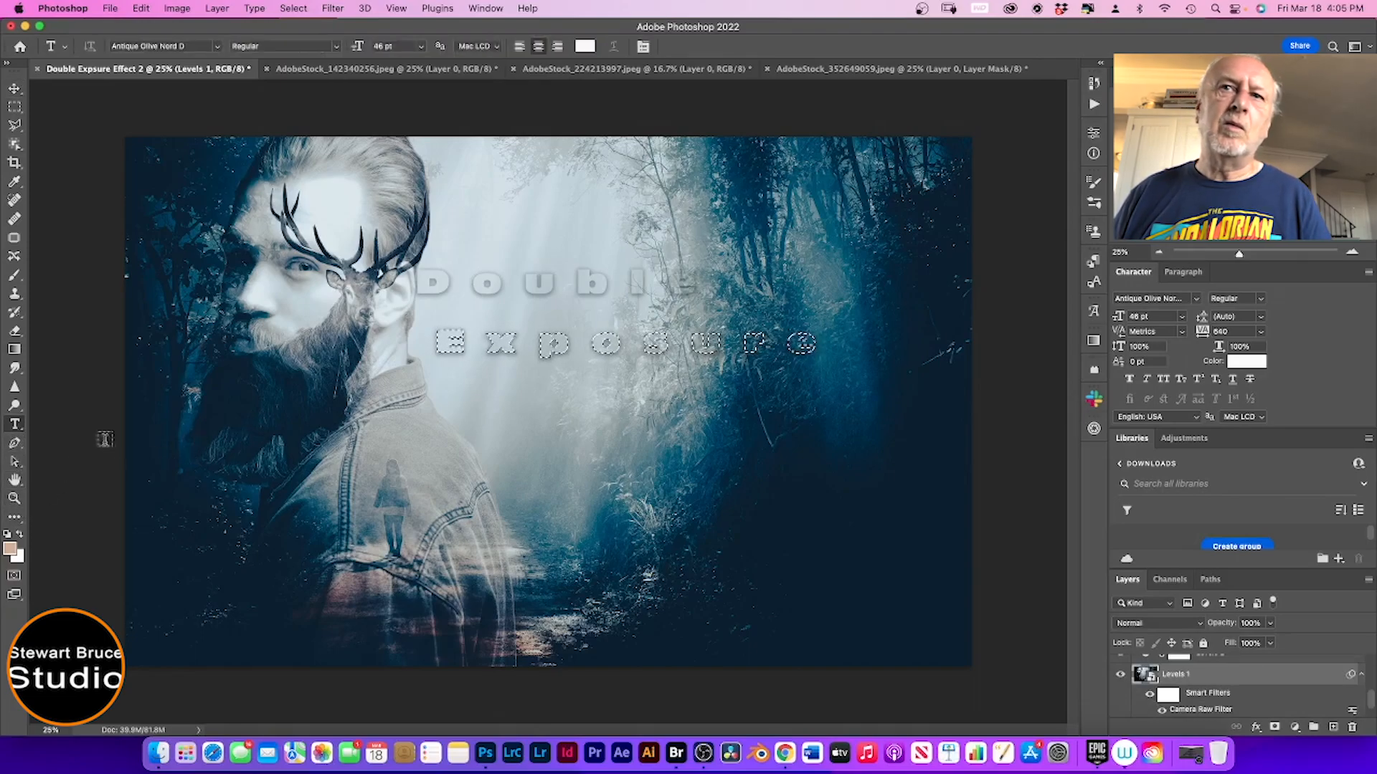
{"action": "left_click", "coordinate": [490, 392]}
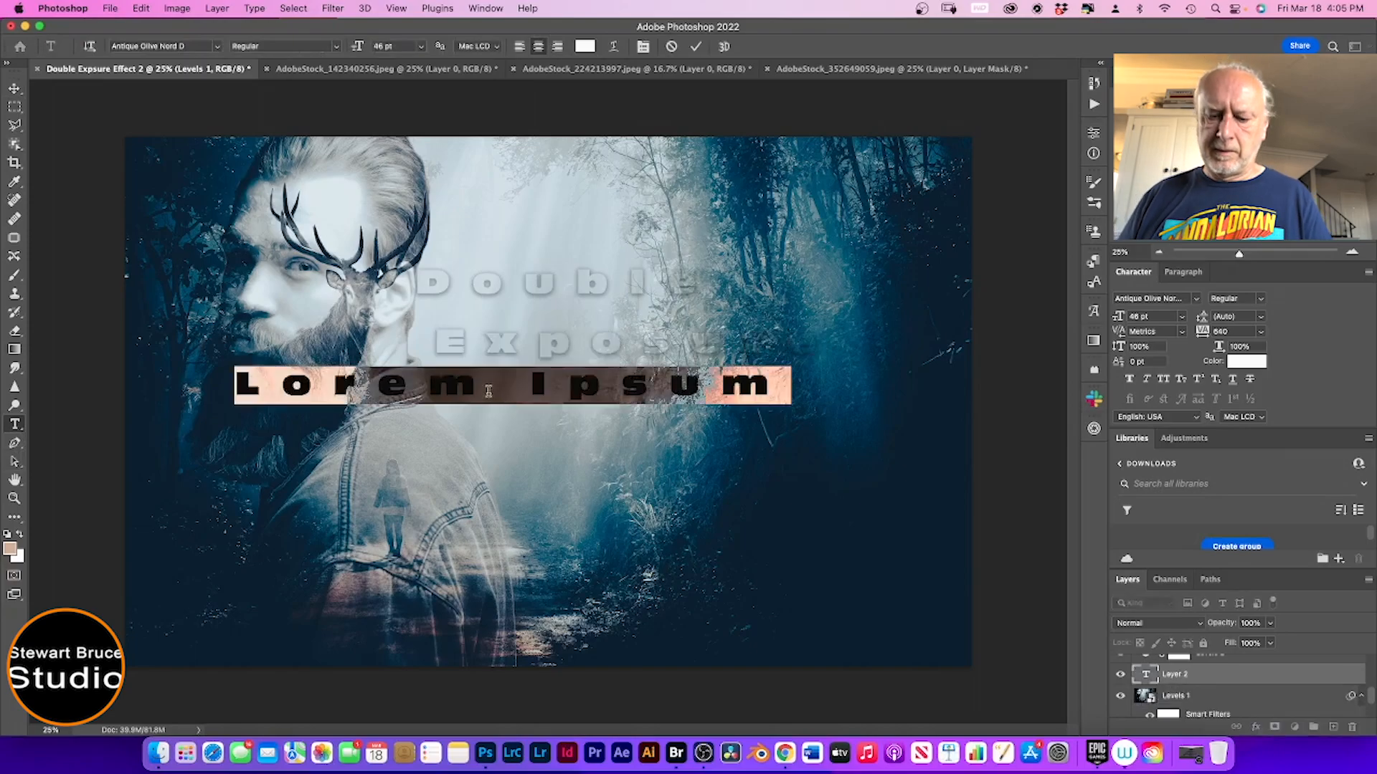
{"action": "type", "text": "Effect"}
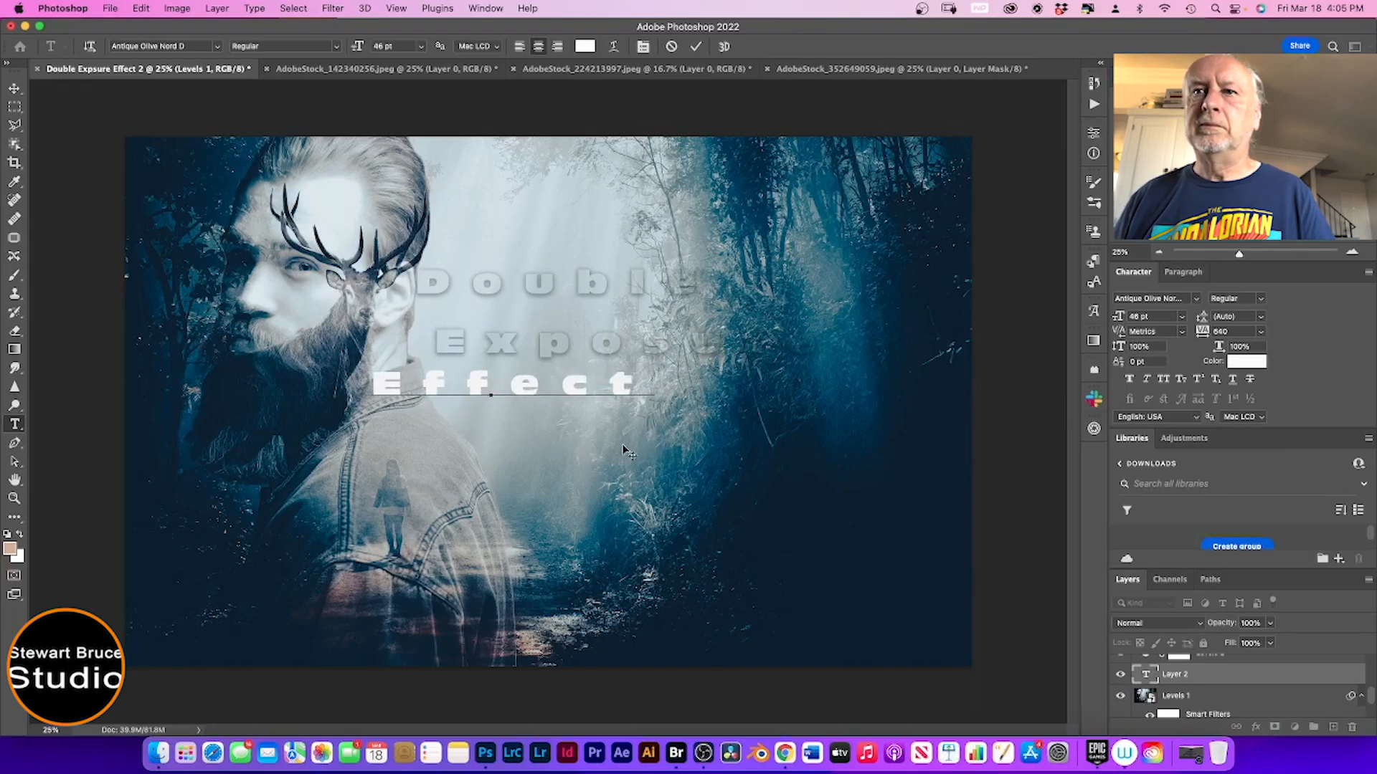
{"action": "left_click", "coordinate": [1144, 681]}
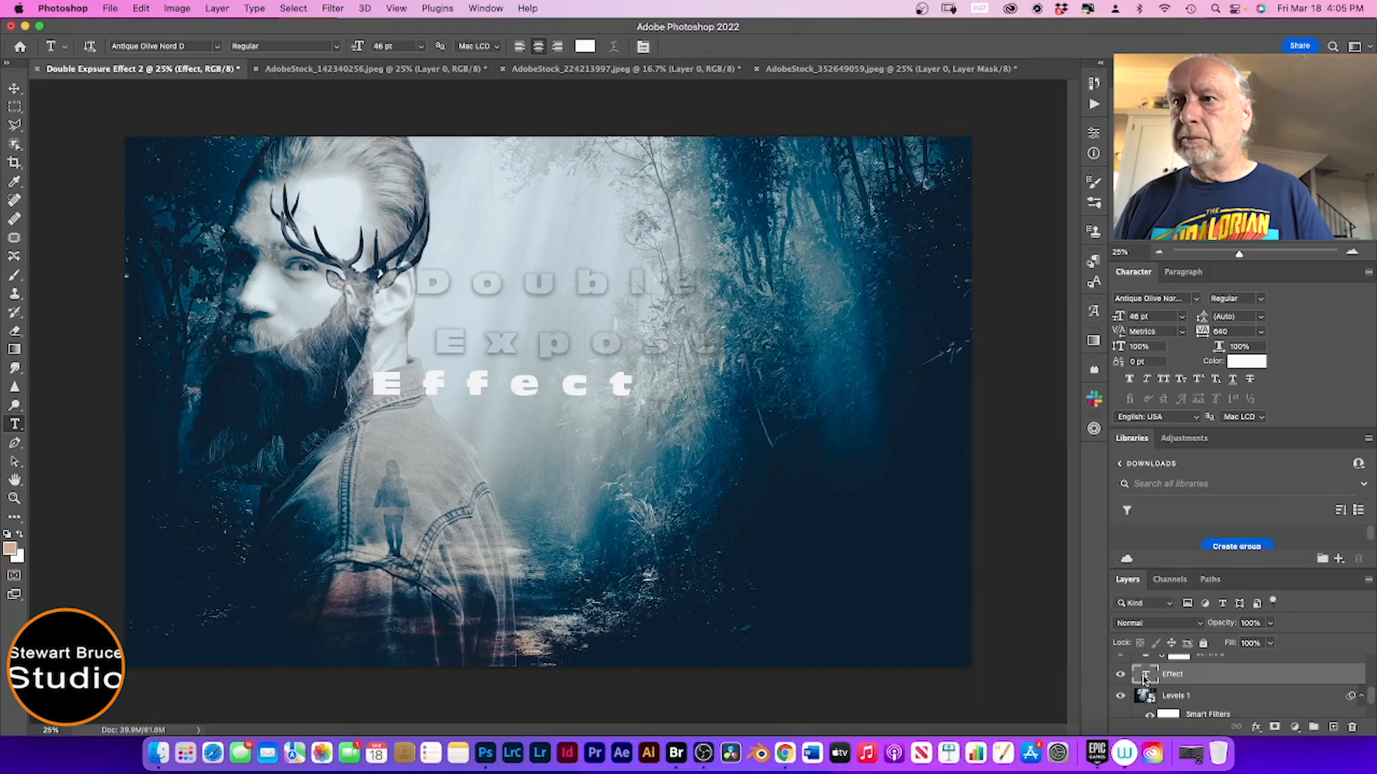
Step: Load the Effect text layer's outline as a selection and set the layer's blend mode to Multiply
{"action": "left_click", "coordinate": [1144, 680], "text": "super"}
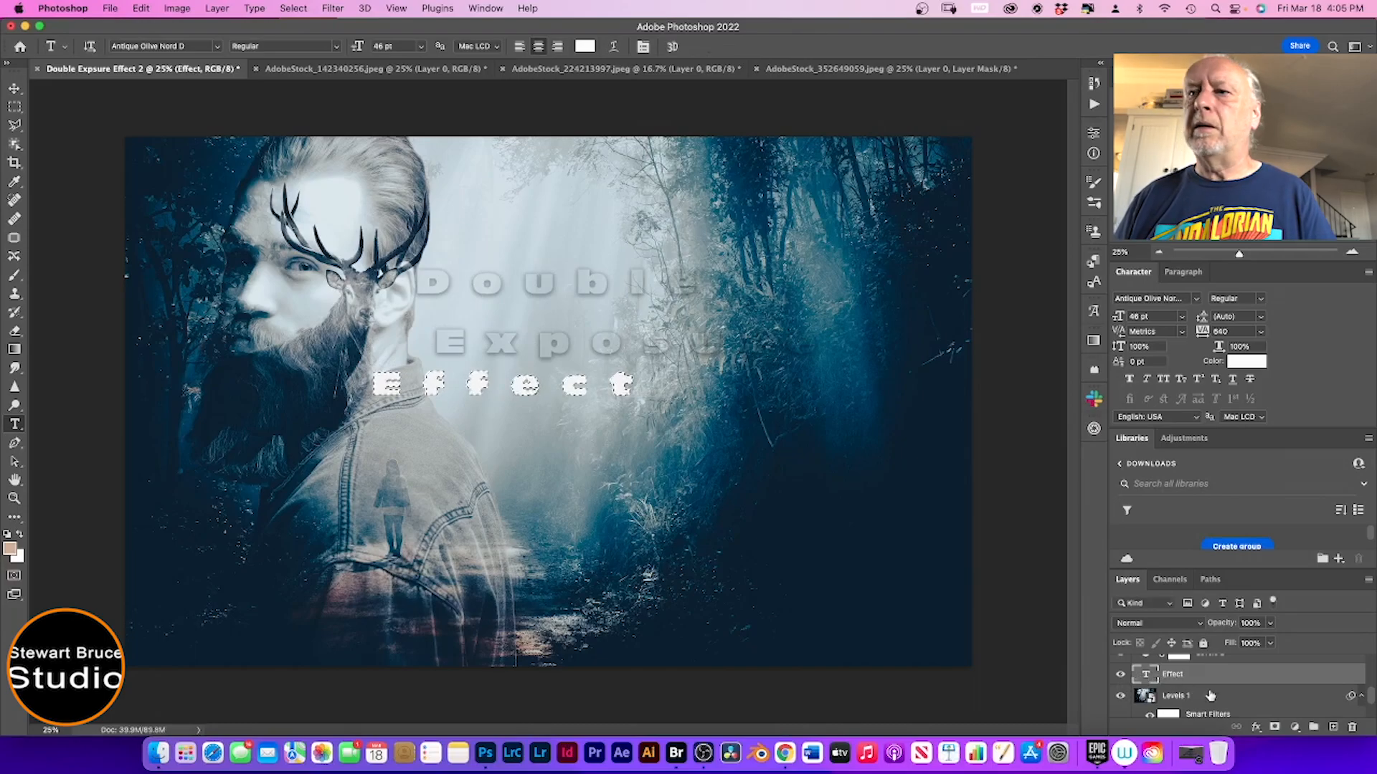
{"action": "left_click", "coordinate": [1180, 623]}
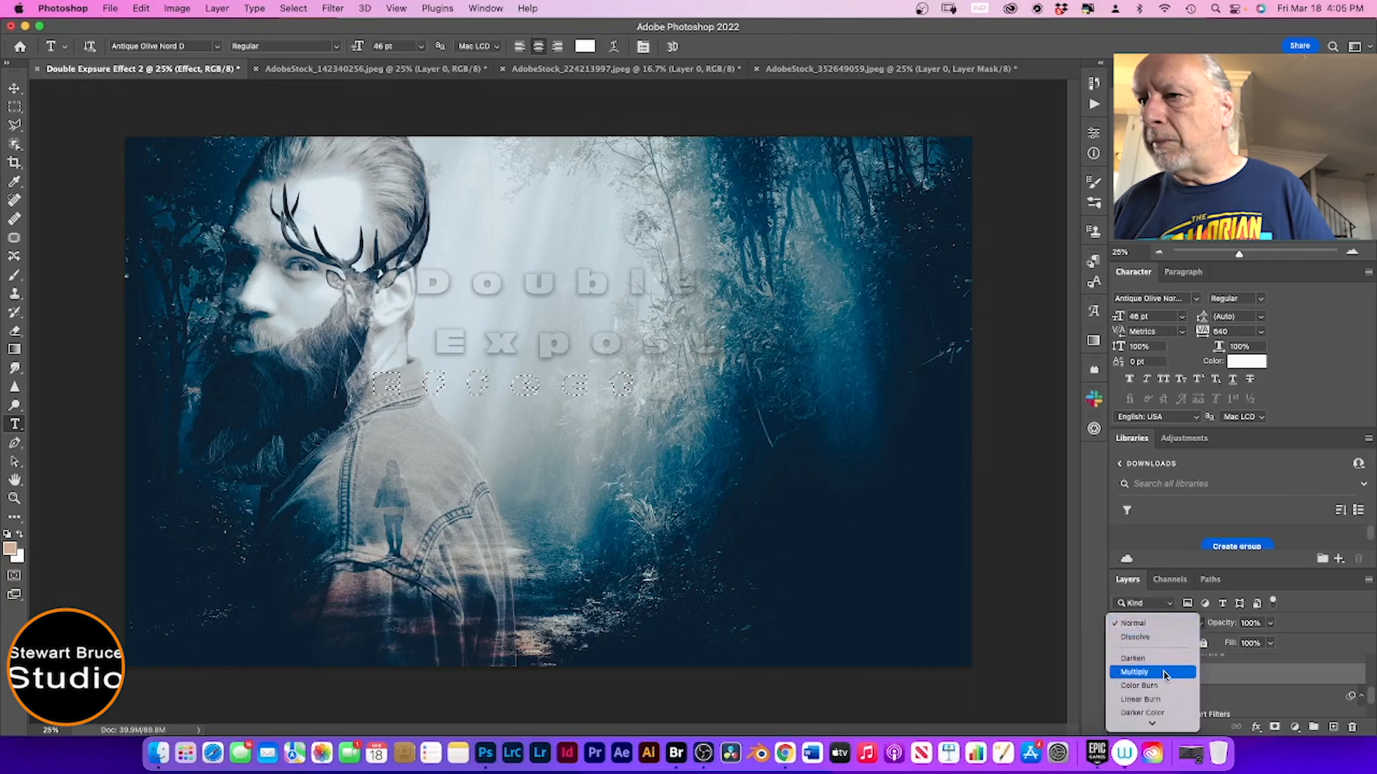
{"action": "left_click", "coordinate": [1134, 672]}
Step: Move Effect right, beneath Exposure, and apply a 30% opacity drop shadow with distance 9, spread 16 and size 32 px
{"action": "key", "text": "v"}
{"action": "left_click_drag", "start_coordinate": [479, 387], "coordinate": [563, 393]}
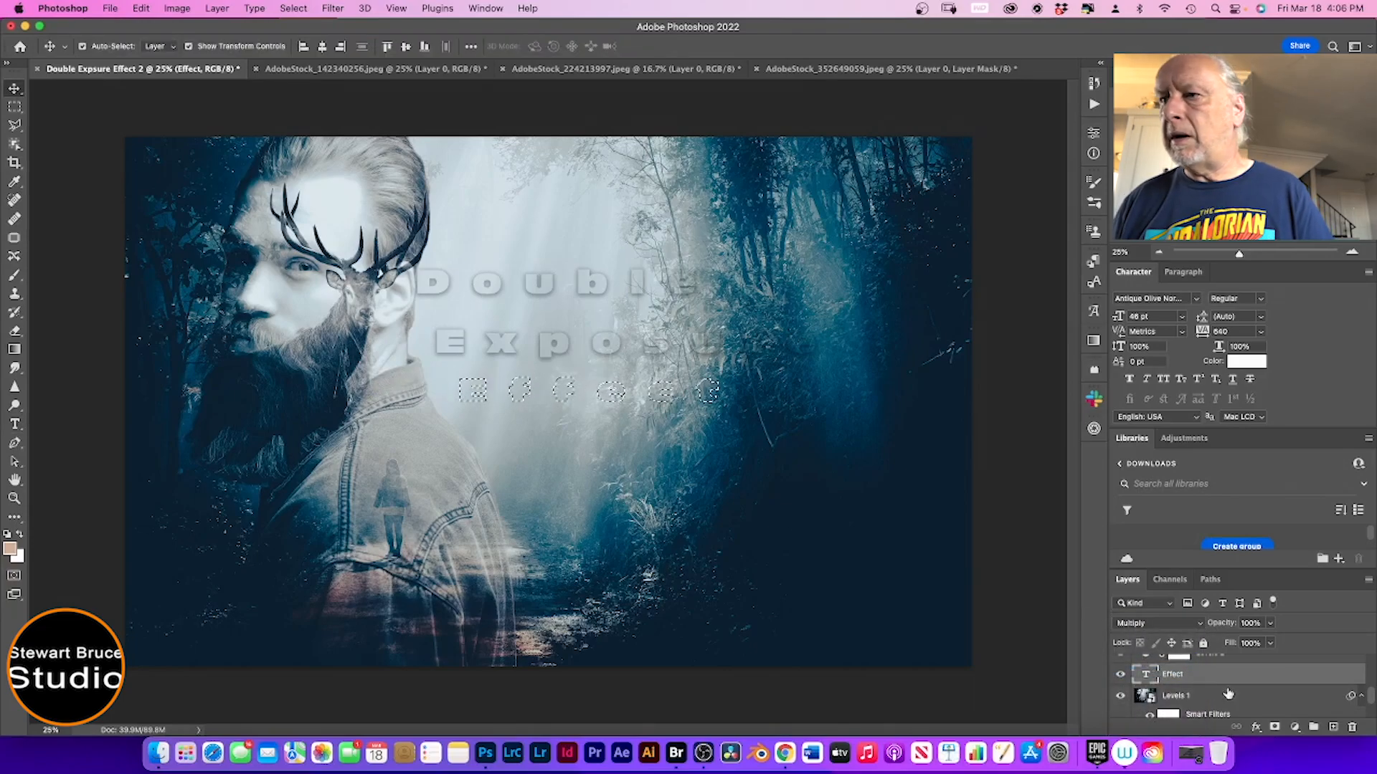
{"action": "left_click", "coordinate": [1256, 726]}
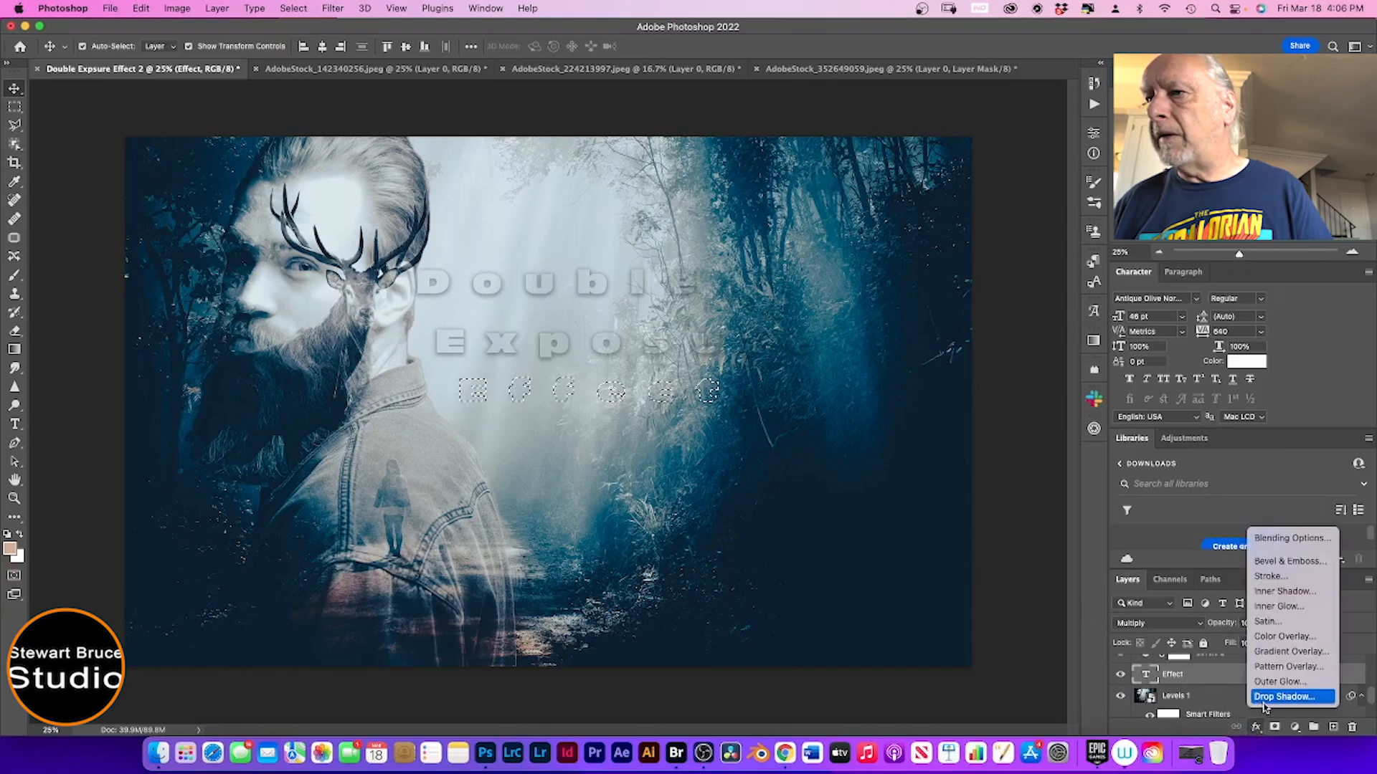
{"action": "left_click", "coordinate": [1265, 697]}
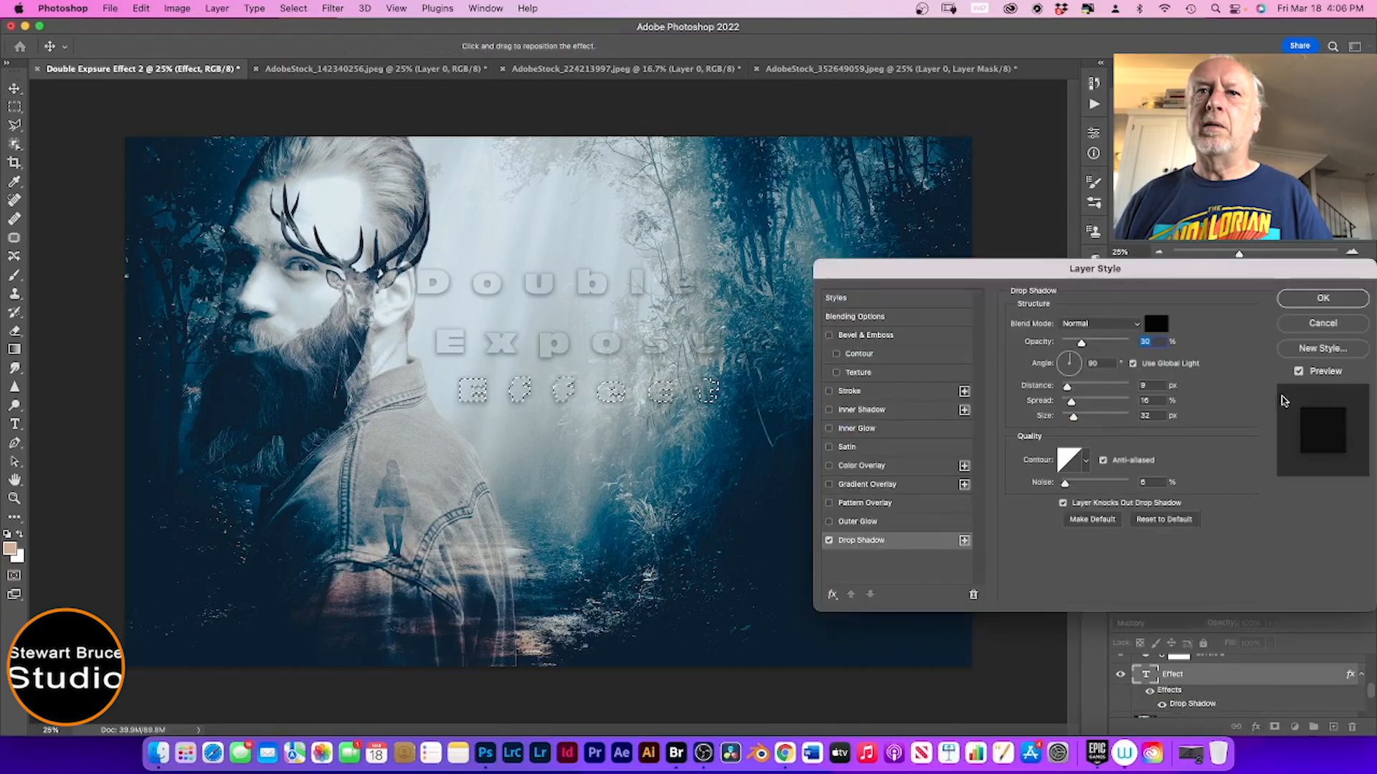
{"action": "left_click", "coordinate": [1318, 300]}
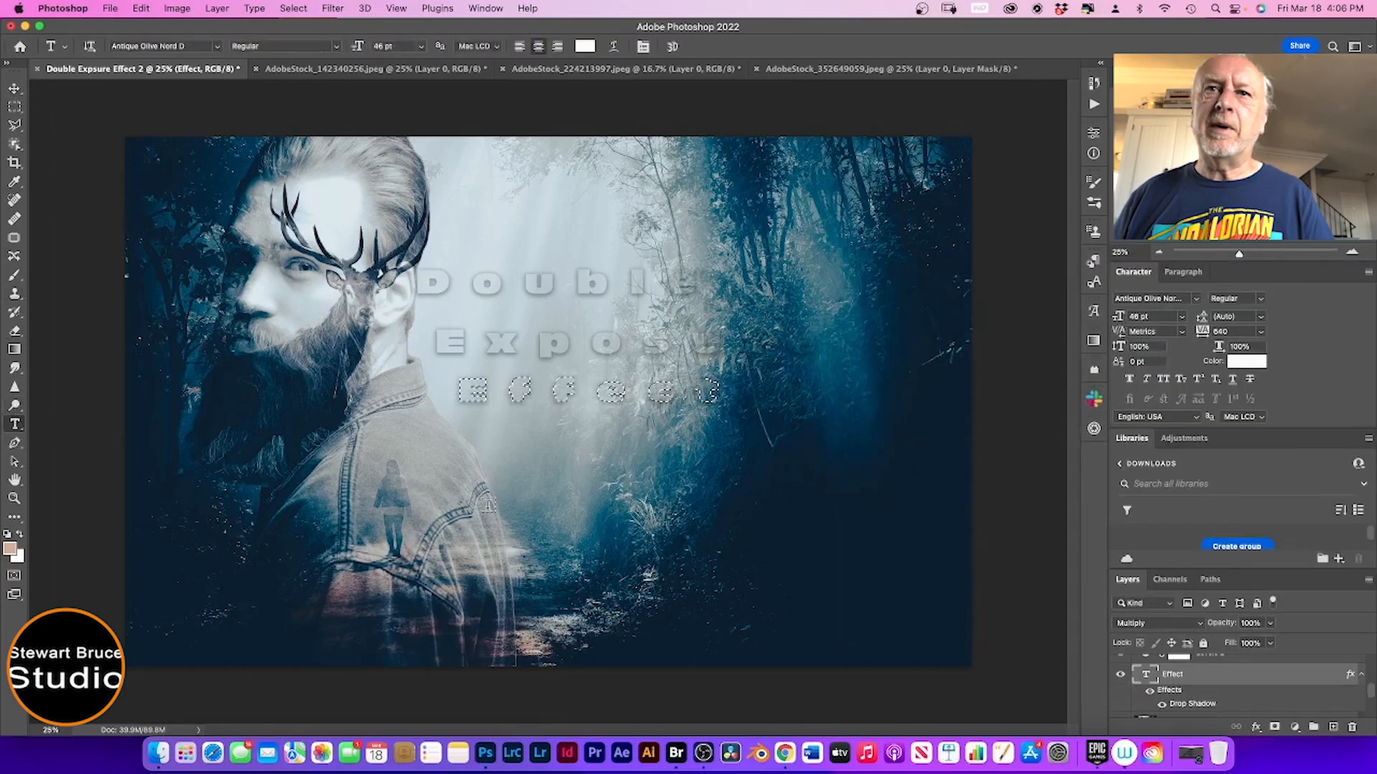
Step: Add a text layer reading "In Photoshop" in Acme Gothic Compressed Light across the lower part of the image
{"action": "left_click", "coordinate": [494, 526]}
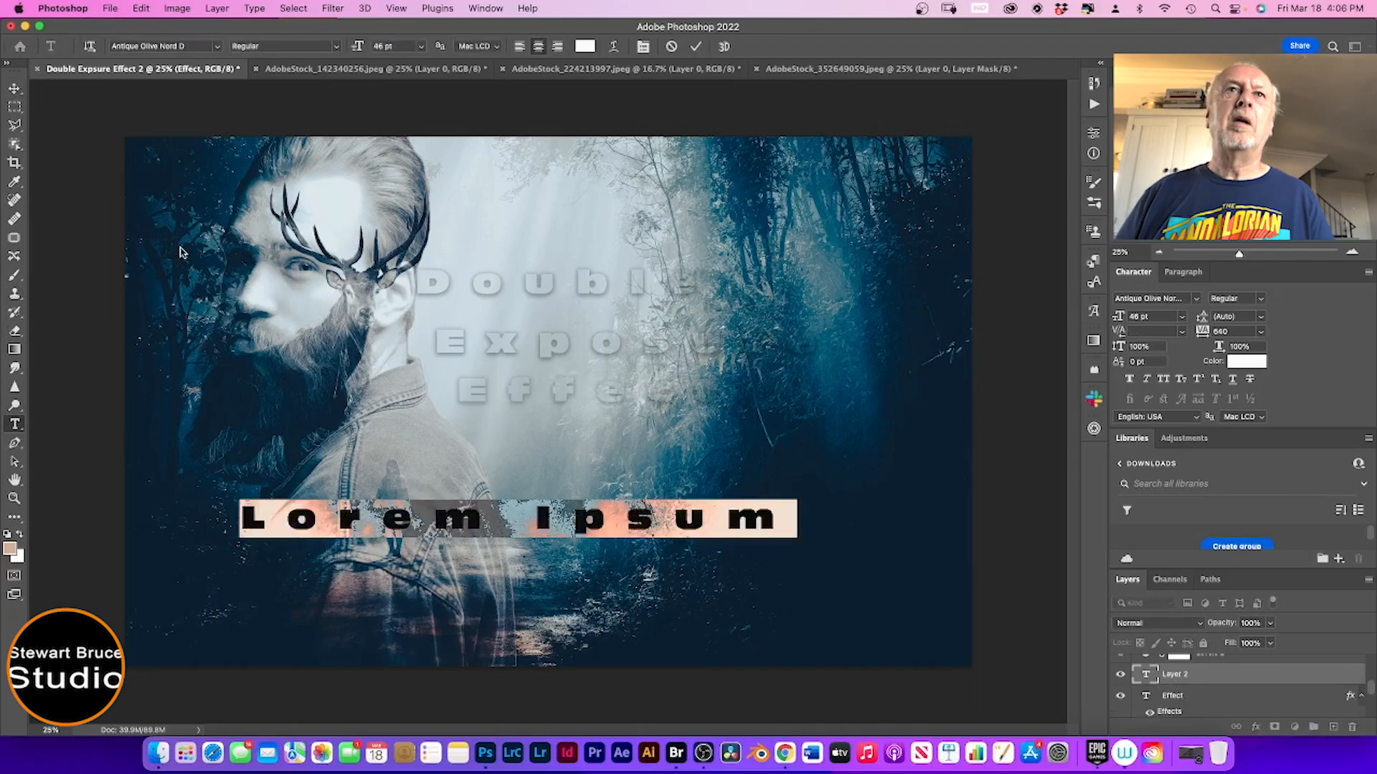
{"action": "left_click", "coordinate": [216, 46]}
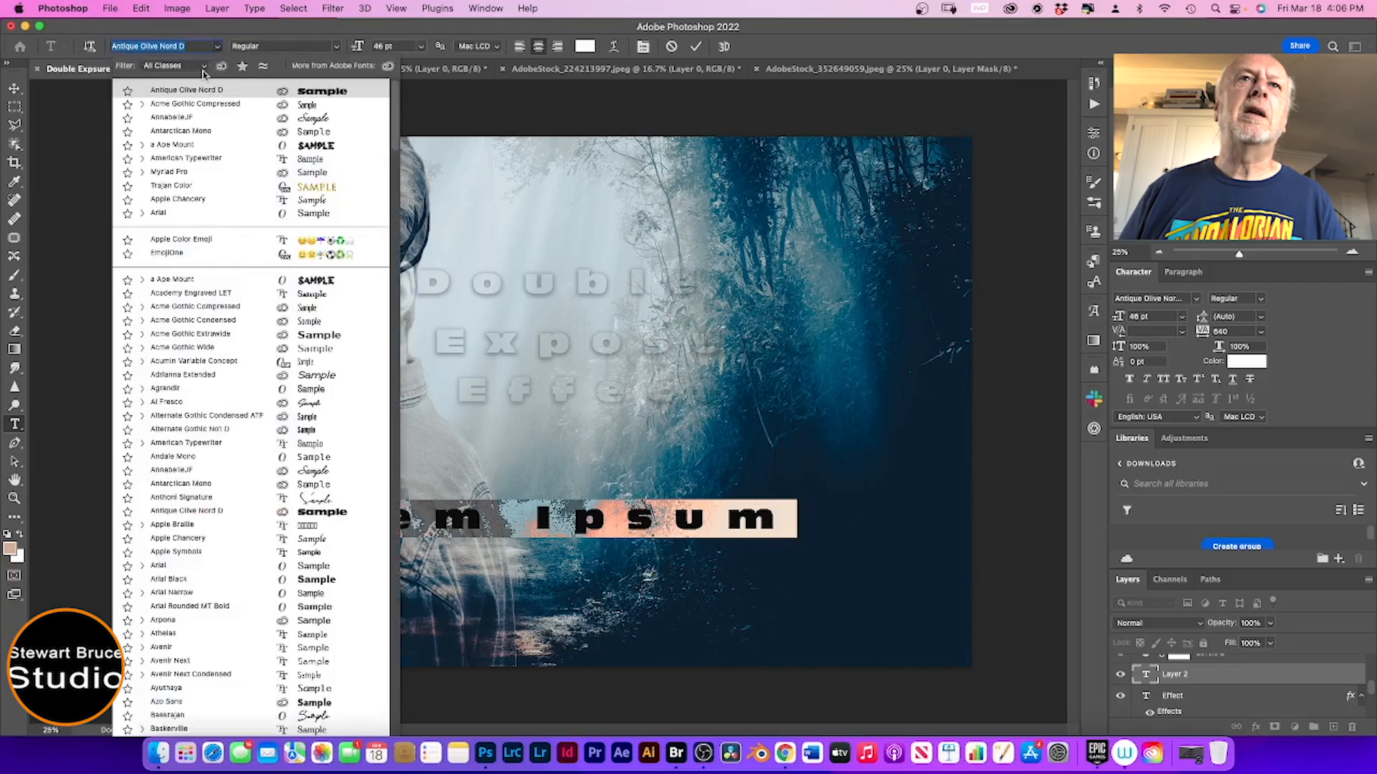
{"action": "left_click", "coordinate": [199, 105]}
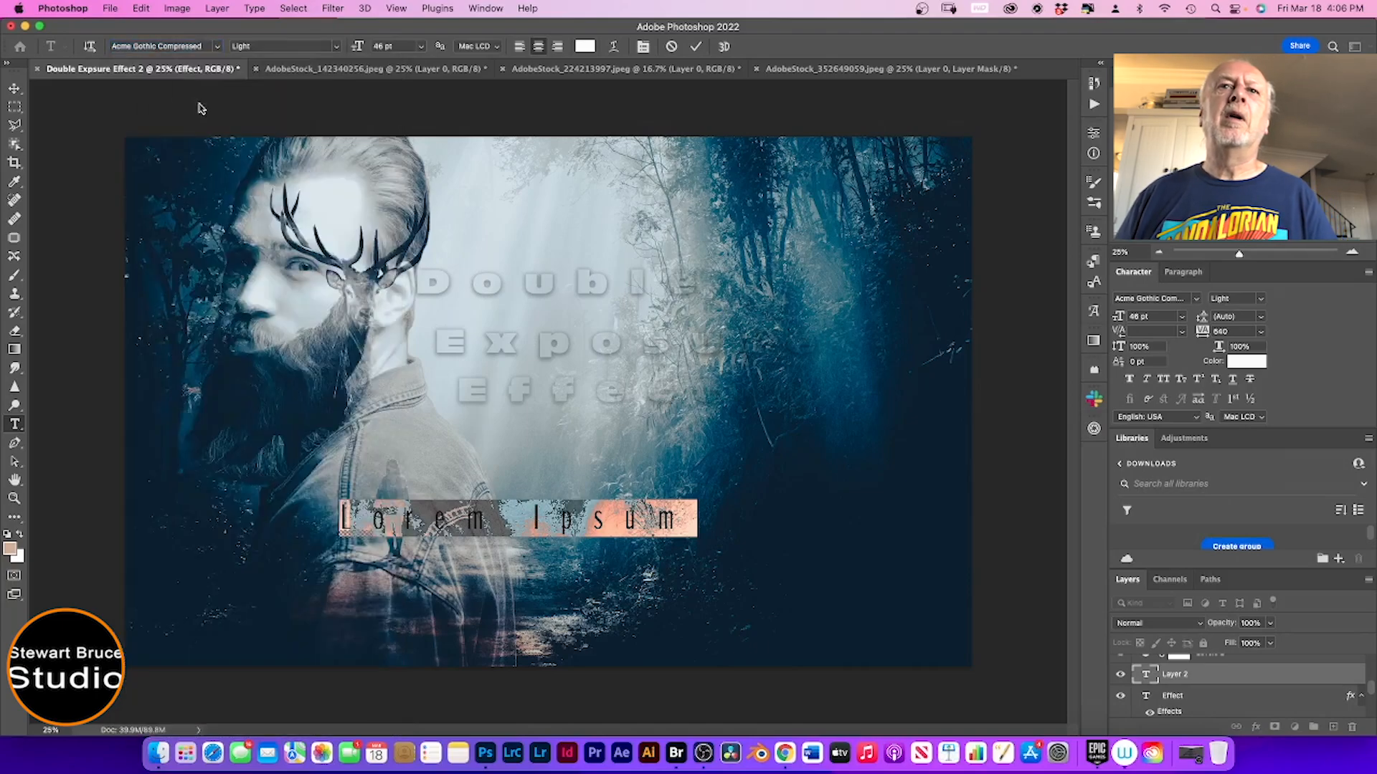
{"action": "type", "text": "In P"}
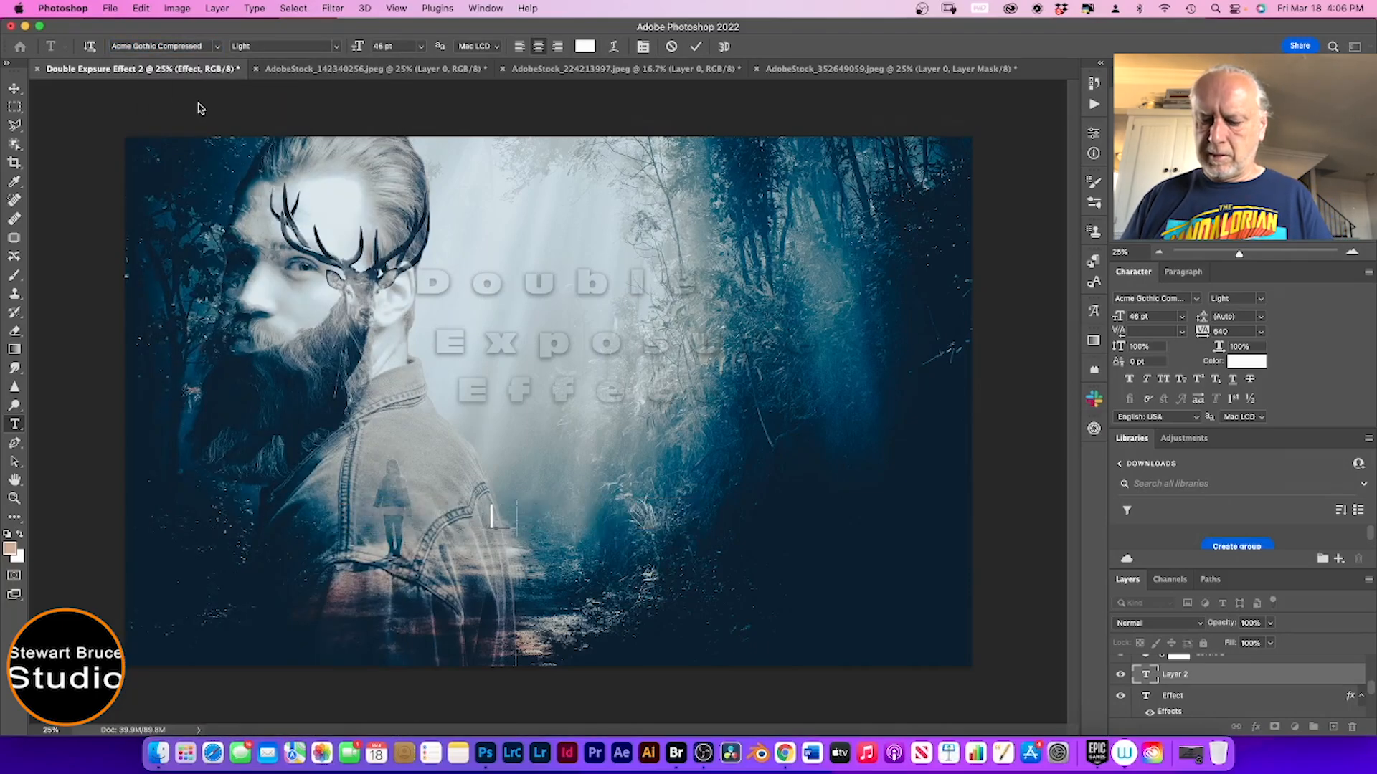
{"action": "type", "text": "h"}
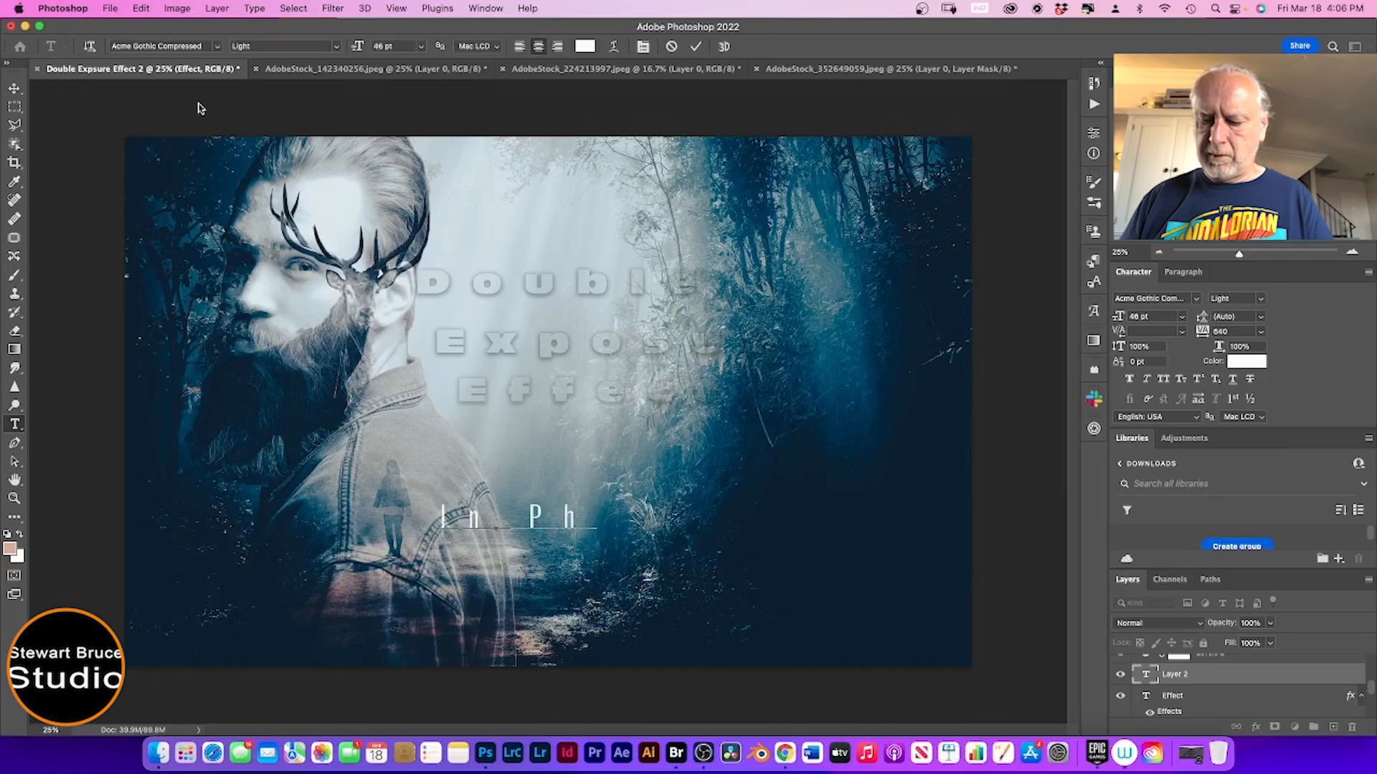
{"action": "type", "text": "ot"}
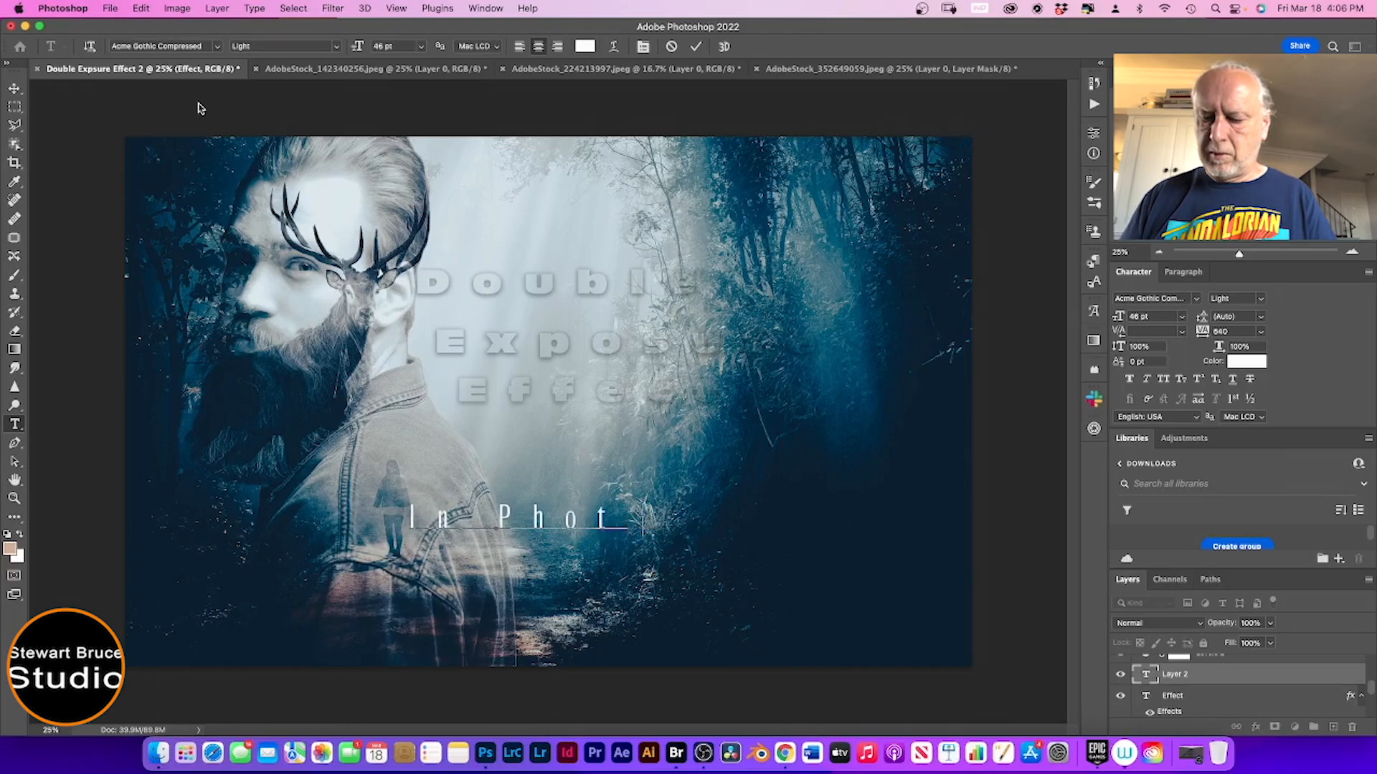
{"action": "type", "text": "oshop"}
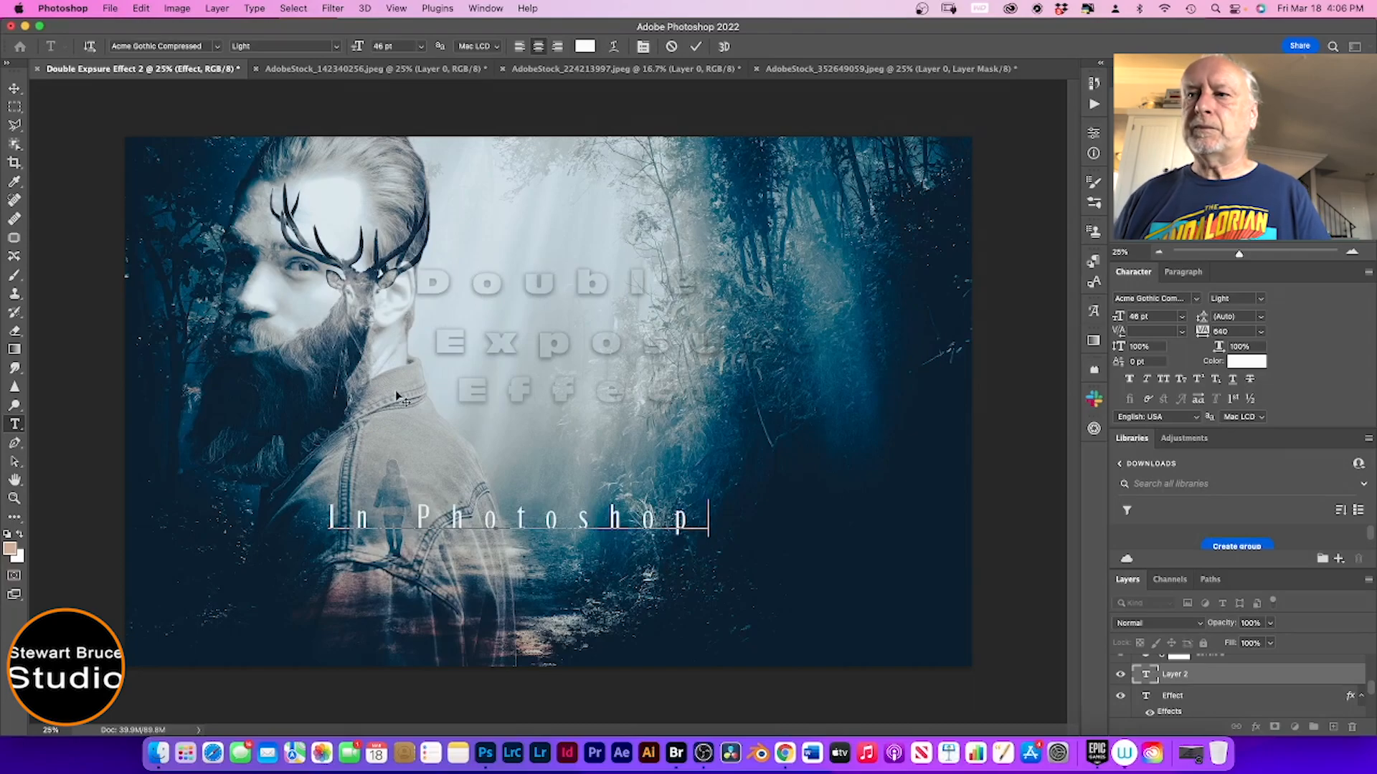
{"action": "left_click", "coordinate": [1143, 677]}
Step: Load the In Photoshop text outline as a selection and apply a drop shadow to its layer
{"action": "left_click", "coordinate": [1143, 678], "text": "super"}
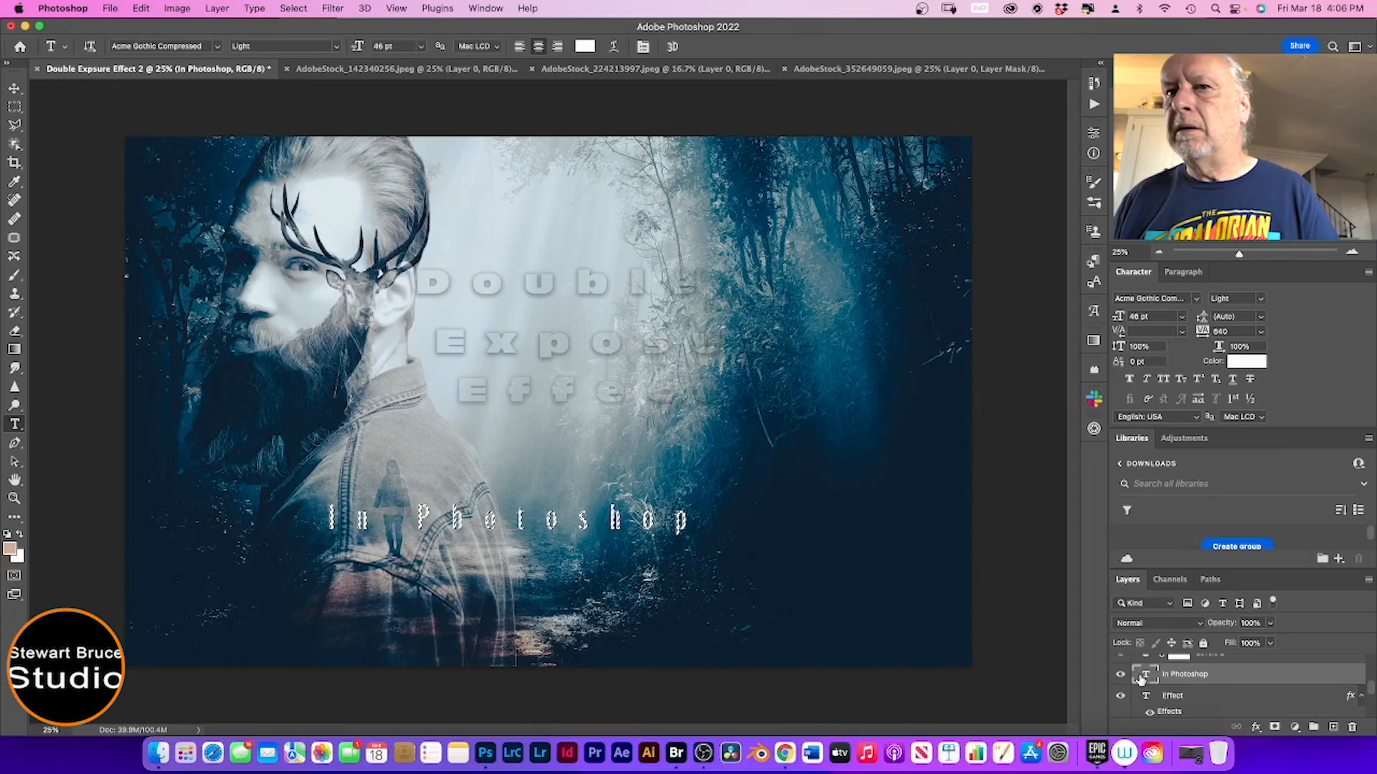
{"action": "left_click", "coordinate": [1256, 727]}
{"action": "left_click", "coordinate": [1272, 697]}
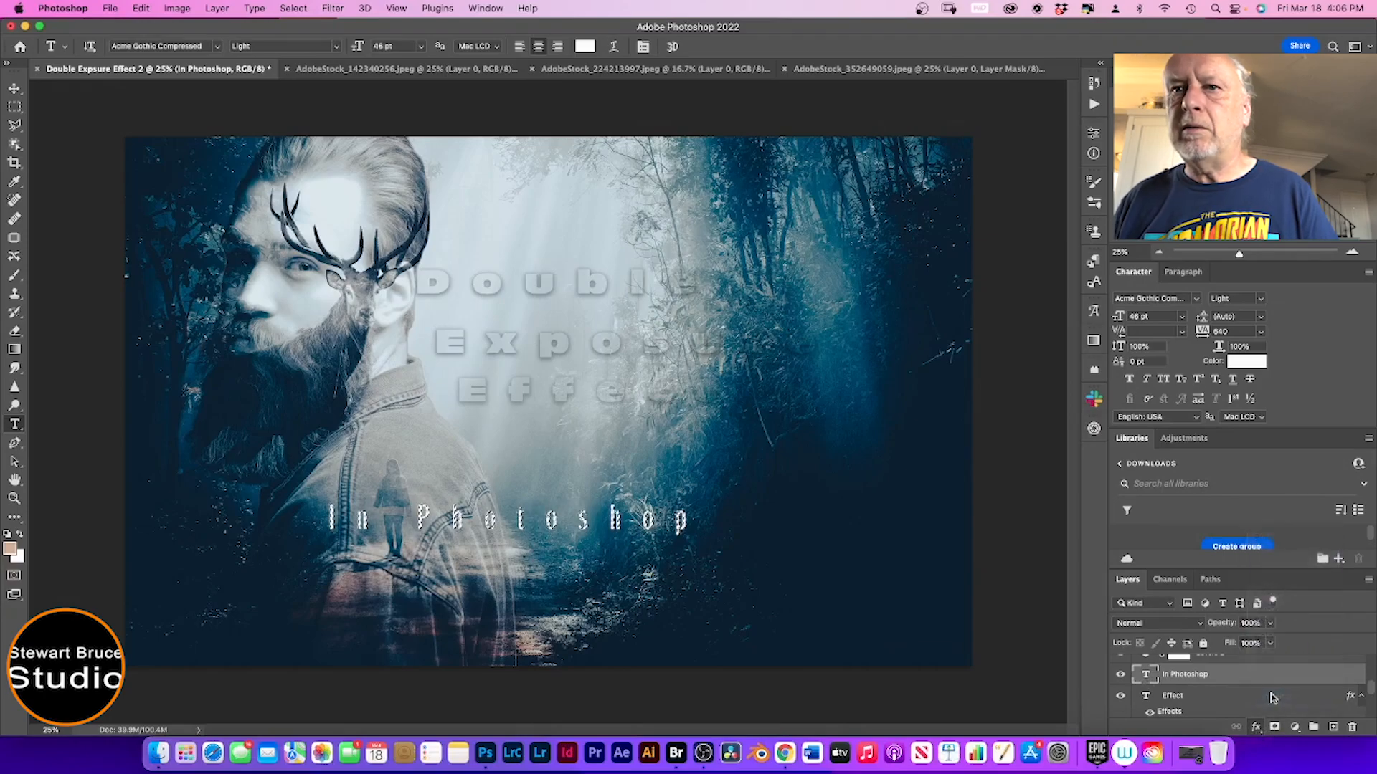
{"action": "left_click", "coordinate": [1323, 298]}
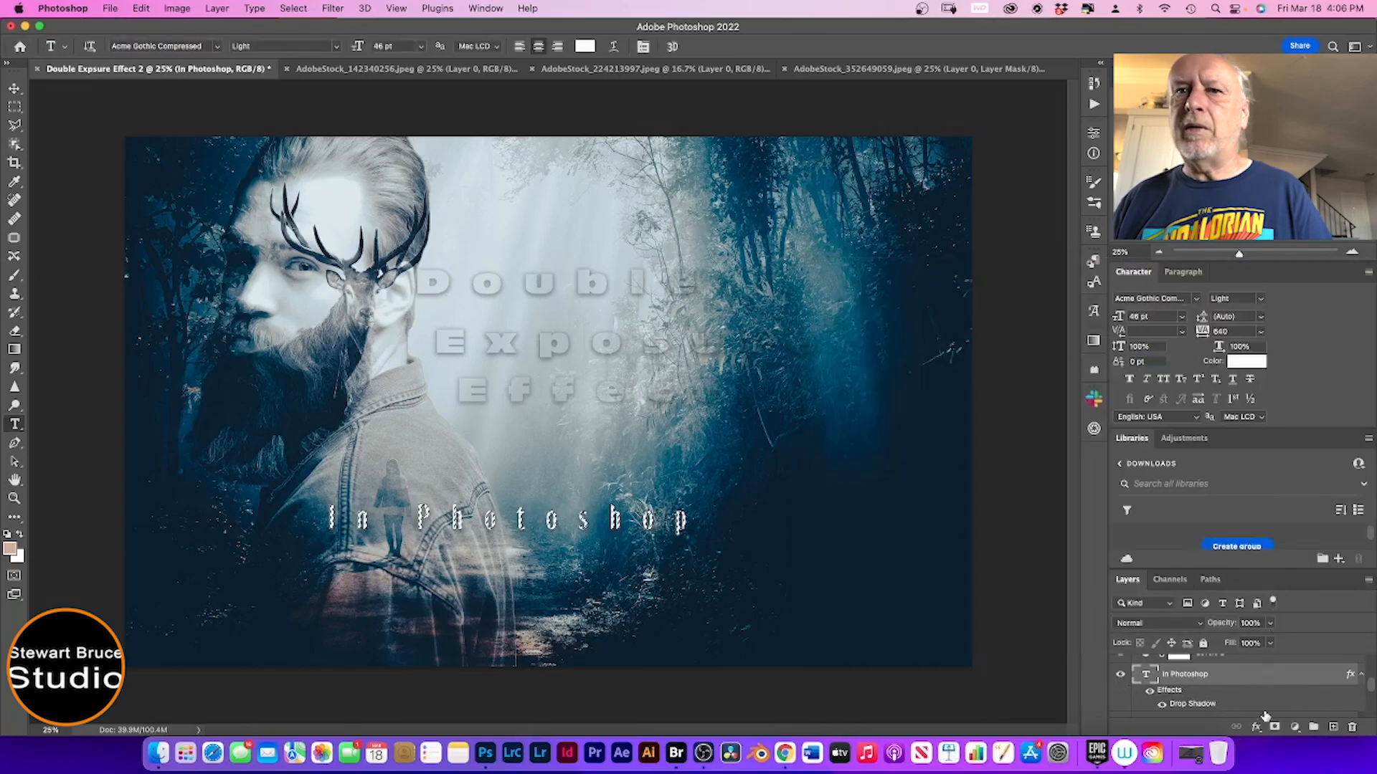
Step: Create a gradient fill layer from the In Photoshop selection using the Black, White preset with linear style at 90°
{"action": "left_click", "coordinate": [1295, 727]}
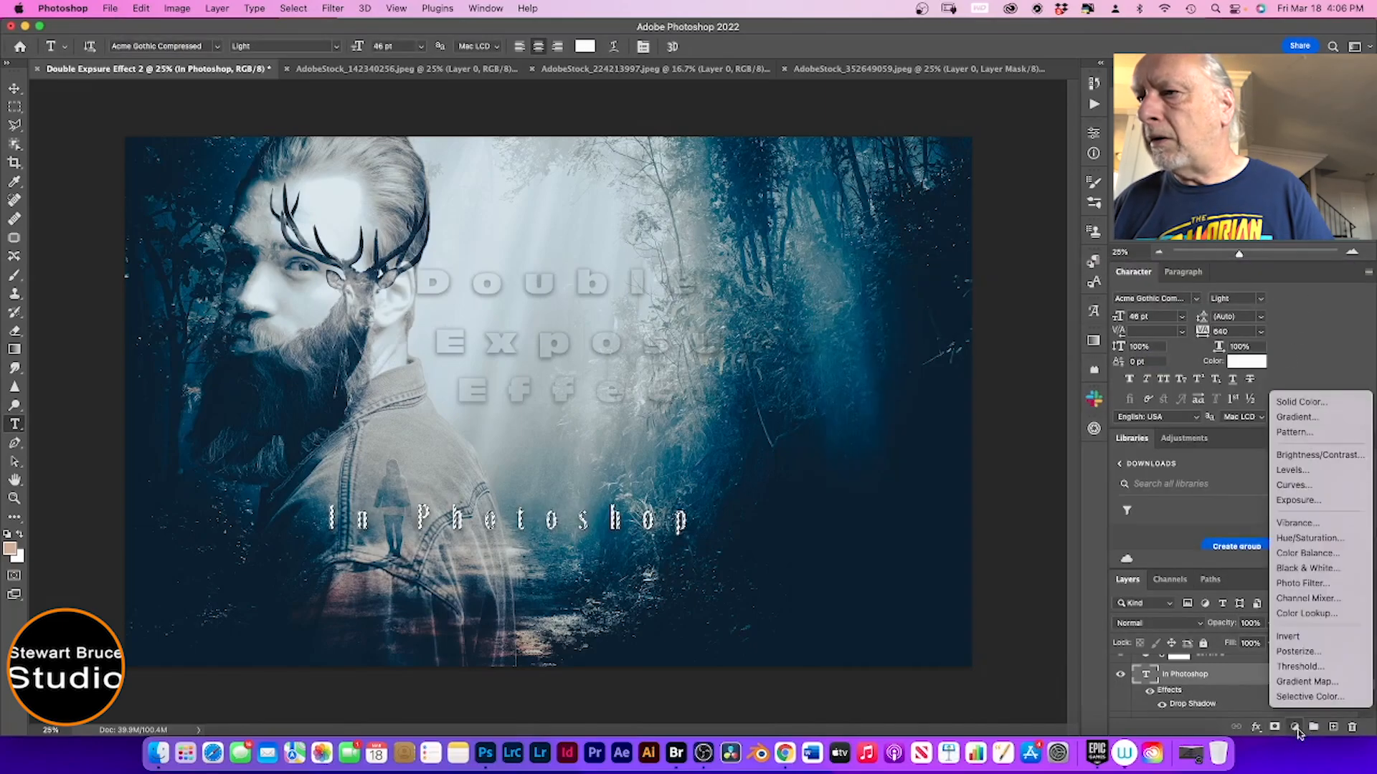
{"action": "left_click", "coordinate": [1293, 419]}
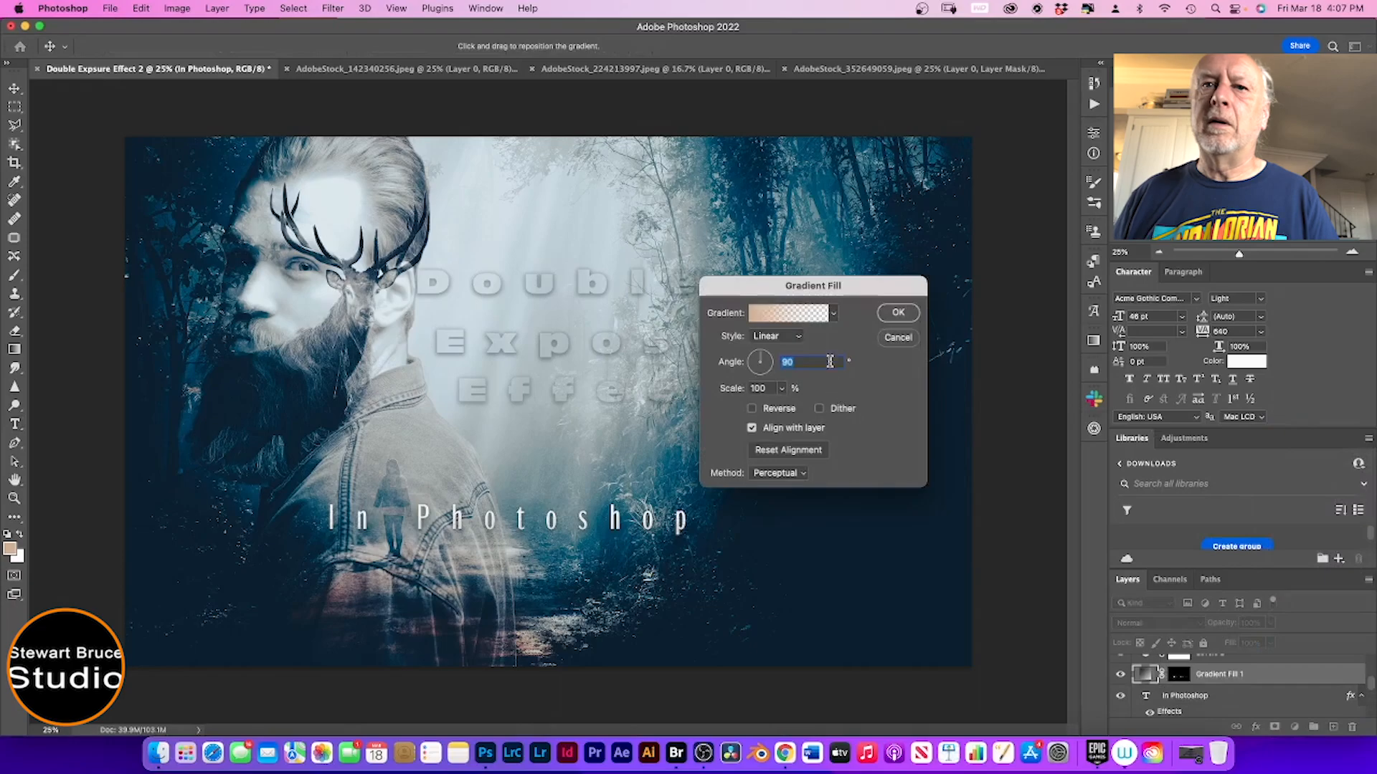
{"action": "left_click", "coordinate": [832, 314]}
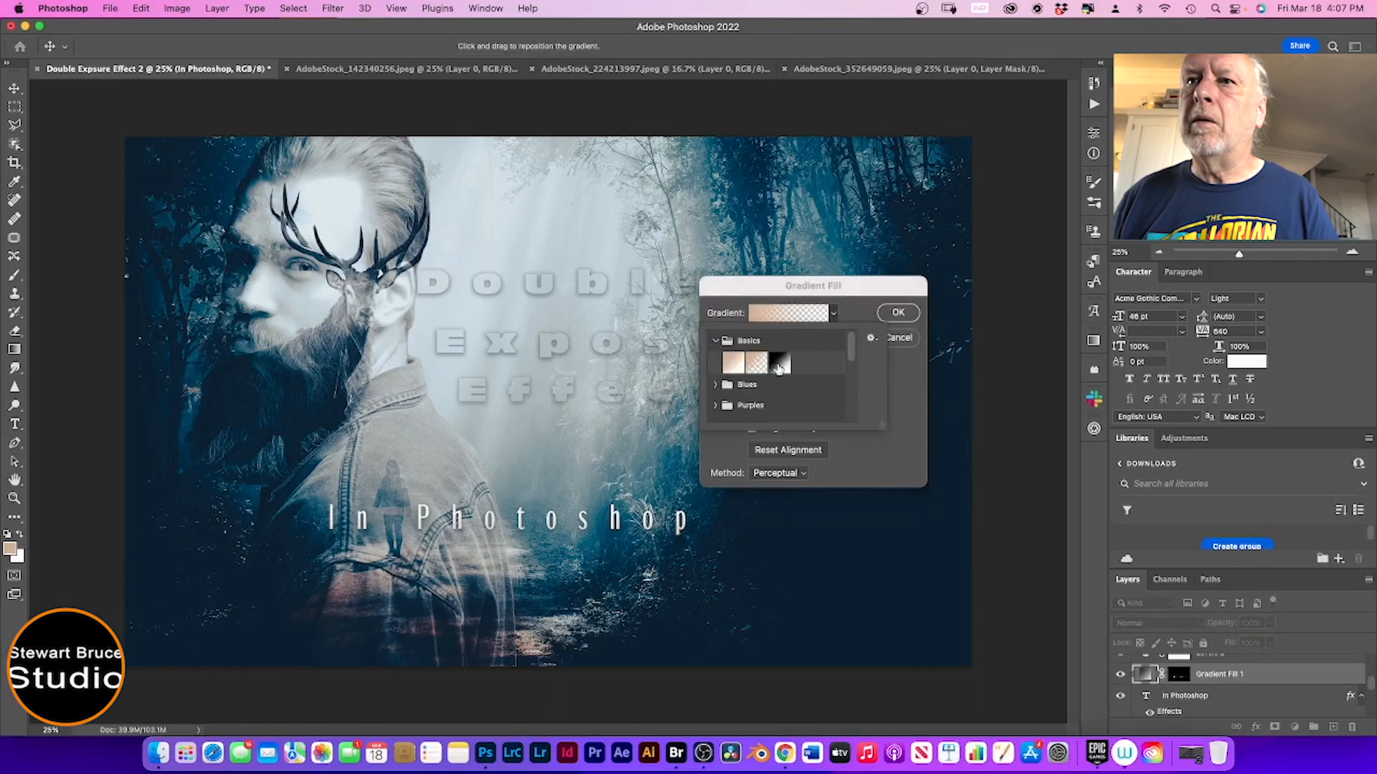
{"action": "left_click", "coordinate": [780, 363]}
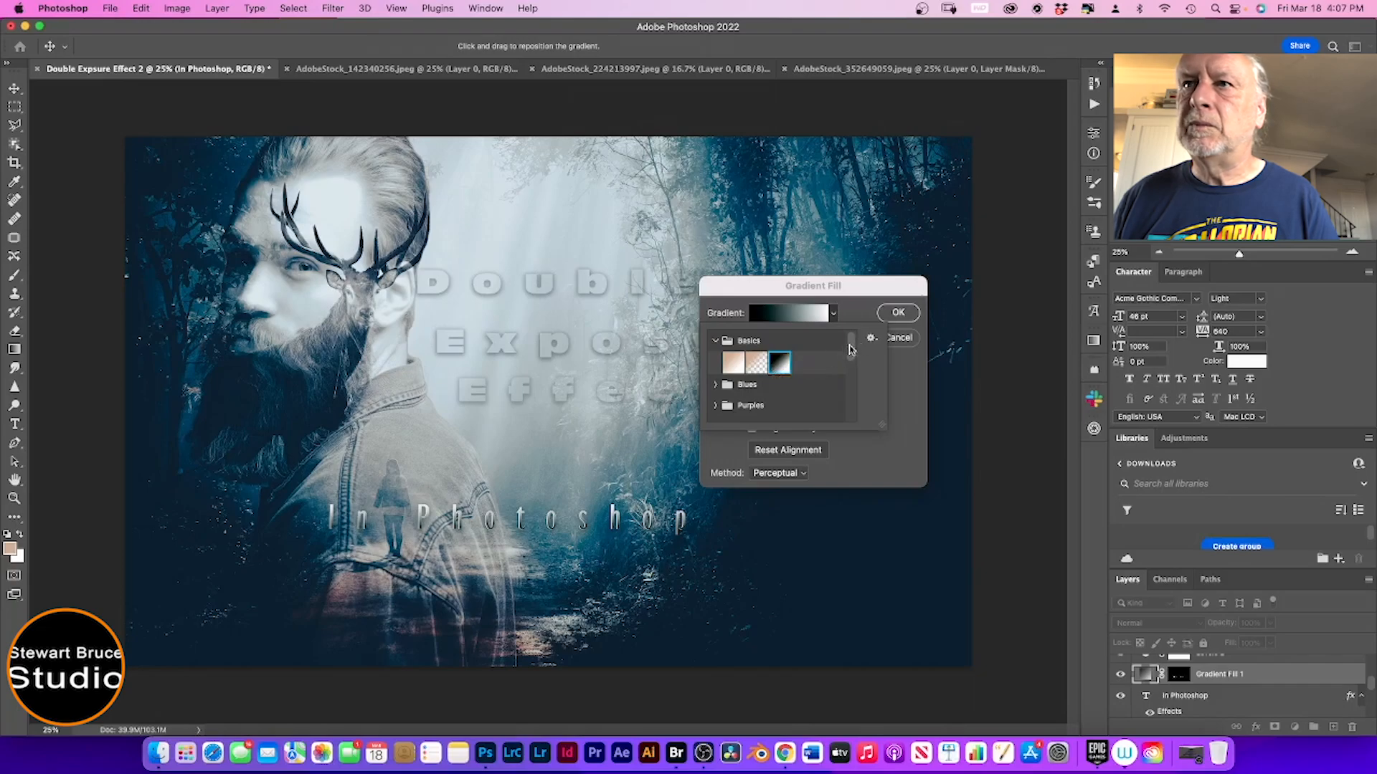
{"action": "left_click", "coordinate": [870, 343]}
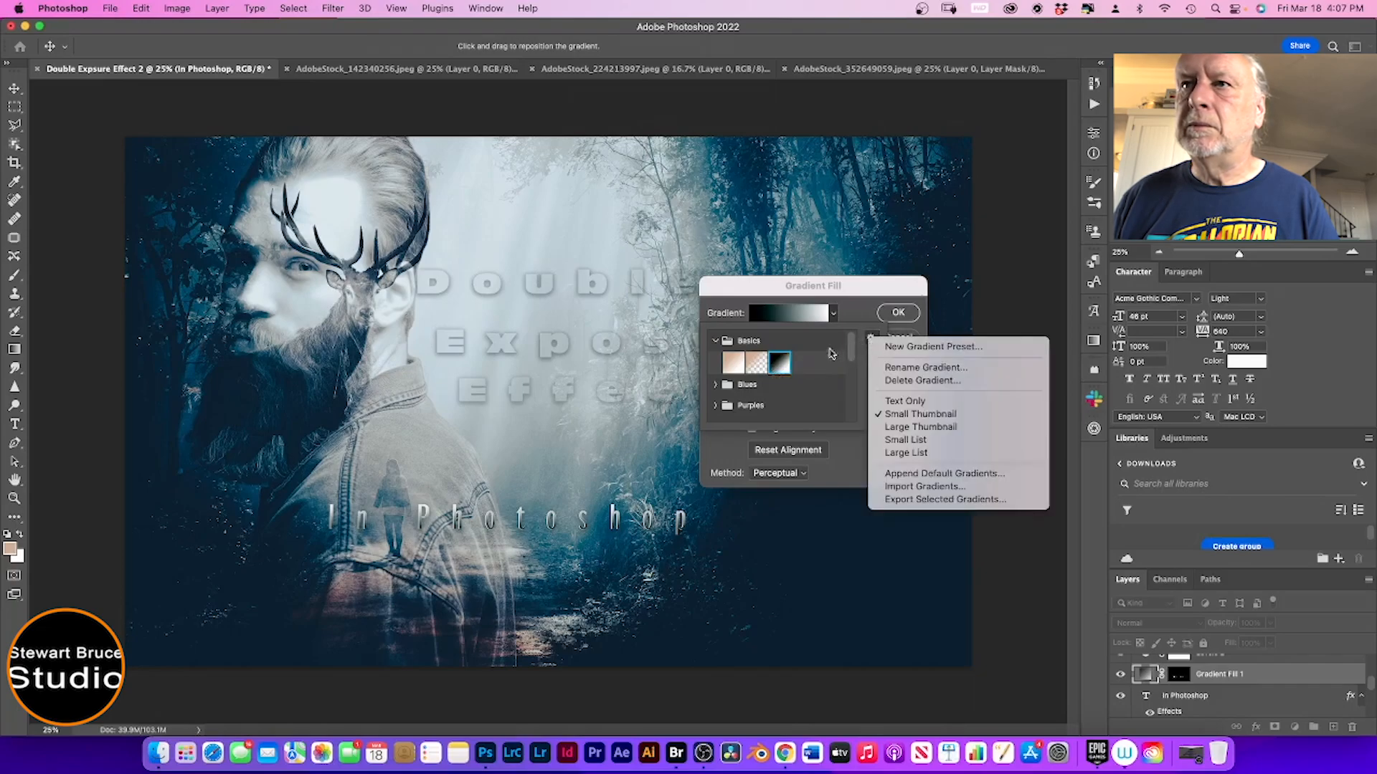
{"action": "left_click", "coordinate": [782, 369]}
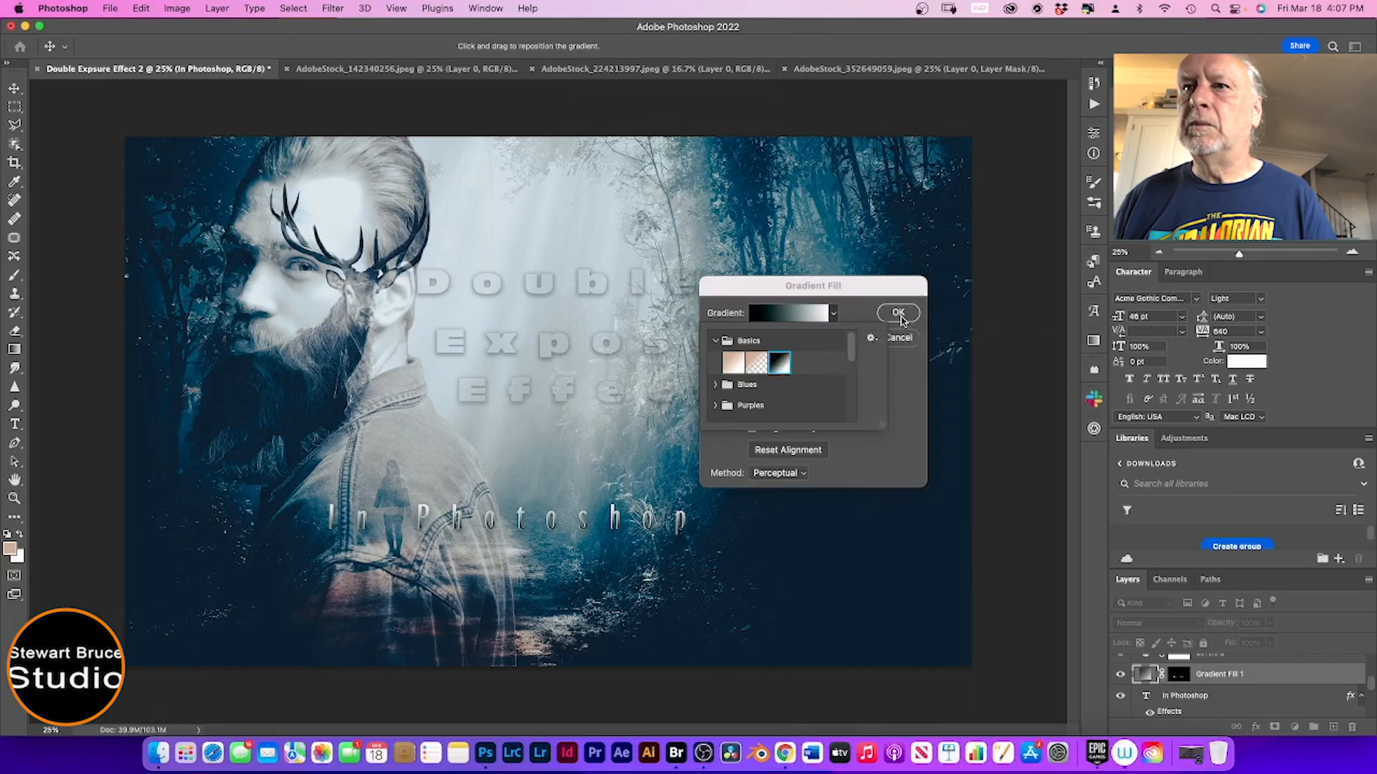
{"action": "left_click", "coordinate": [894, 388]}
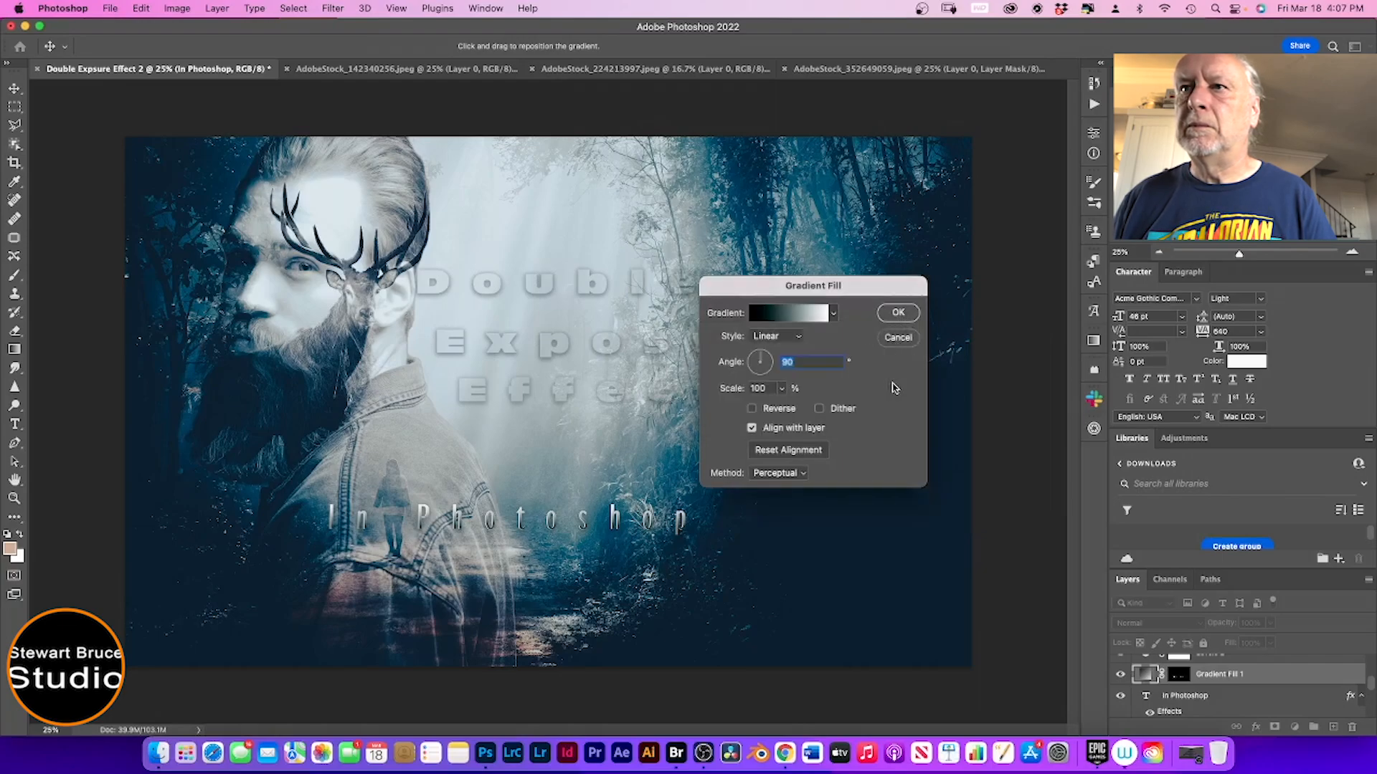
Step: Edit the fill's gradient, moving both opacity stops inward, the white-end one to 78%, and the black color stop to 13%
{"action": "left_click", "coordinate": [800, 319]}
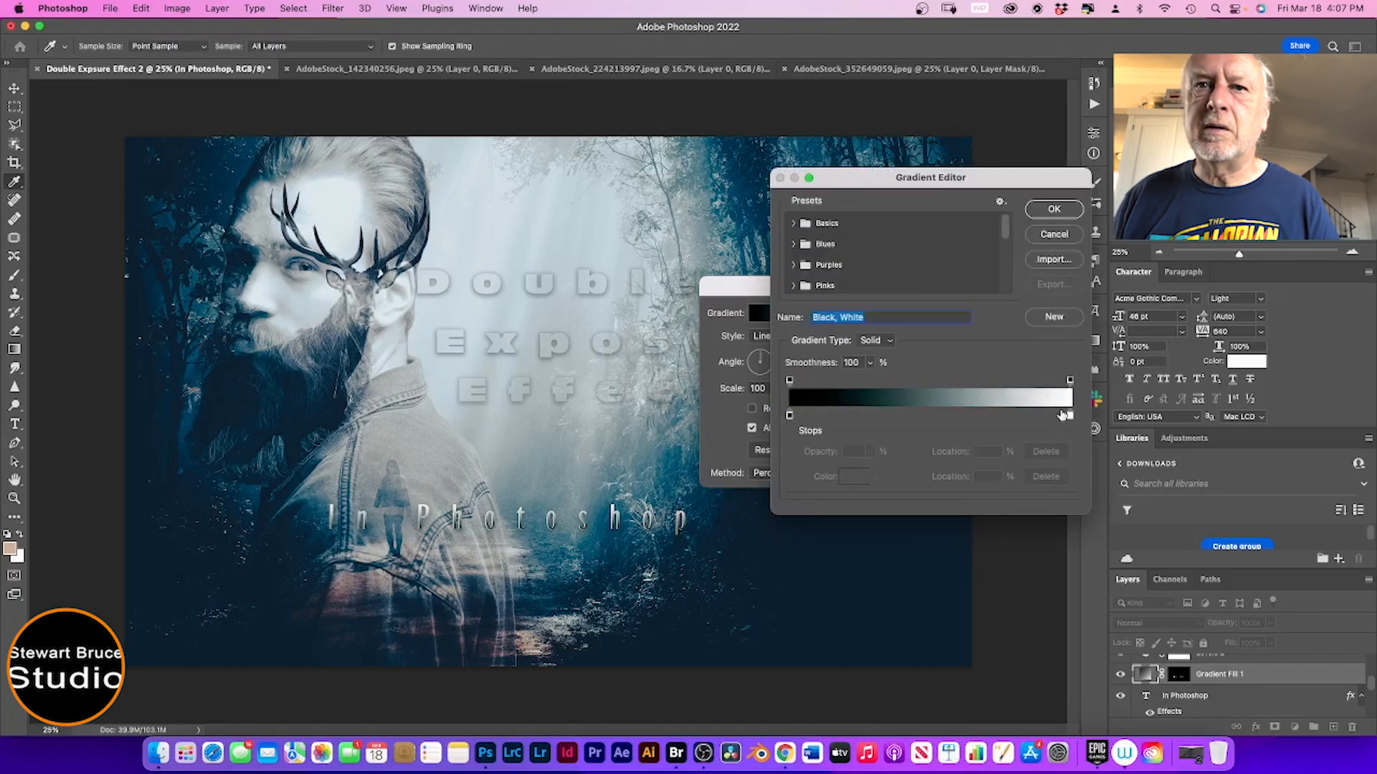
{"action": "left_click_drag", "start_coordinate": [1069, 383], "coordinate": [1009, 381]}
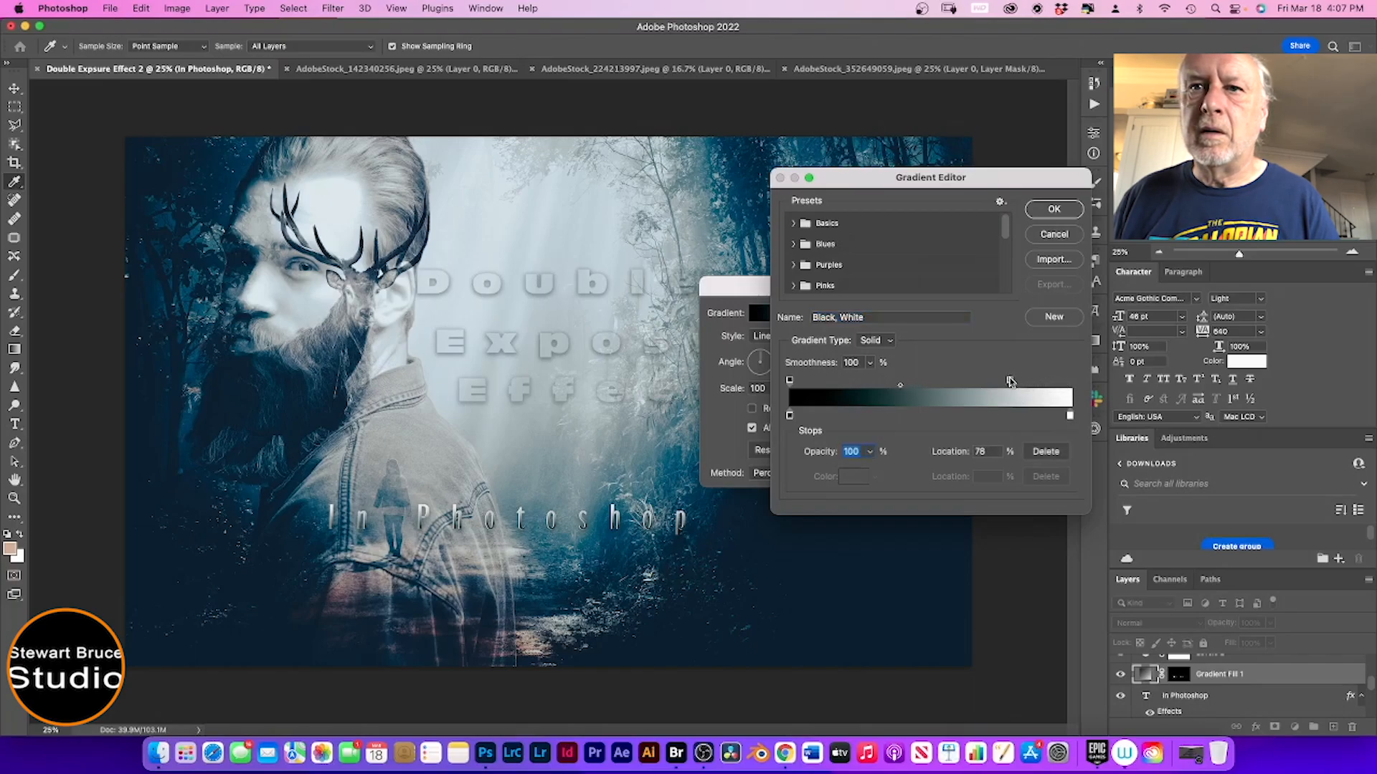
{"action": "left_click_drag", "start_coordinate": [790, 381], "coordinate": [824, 416]}
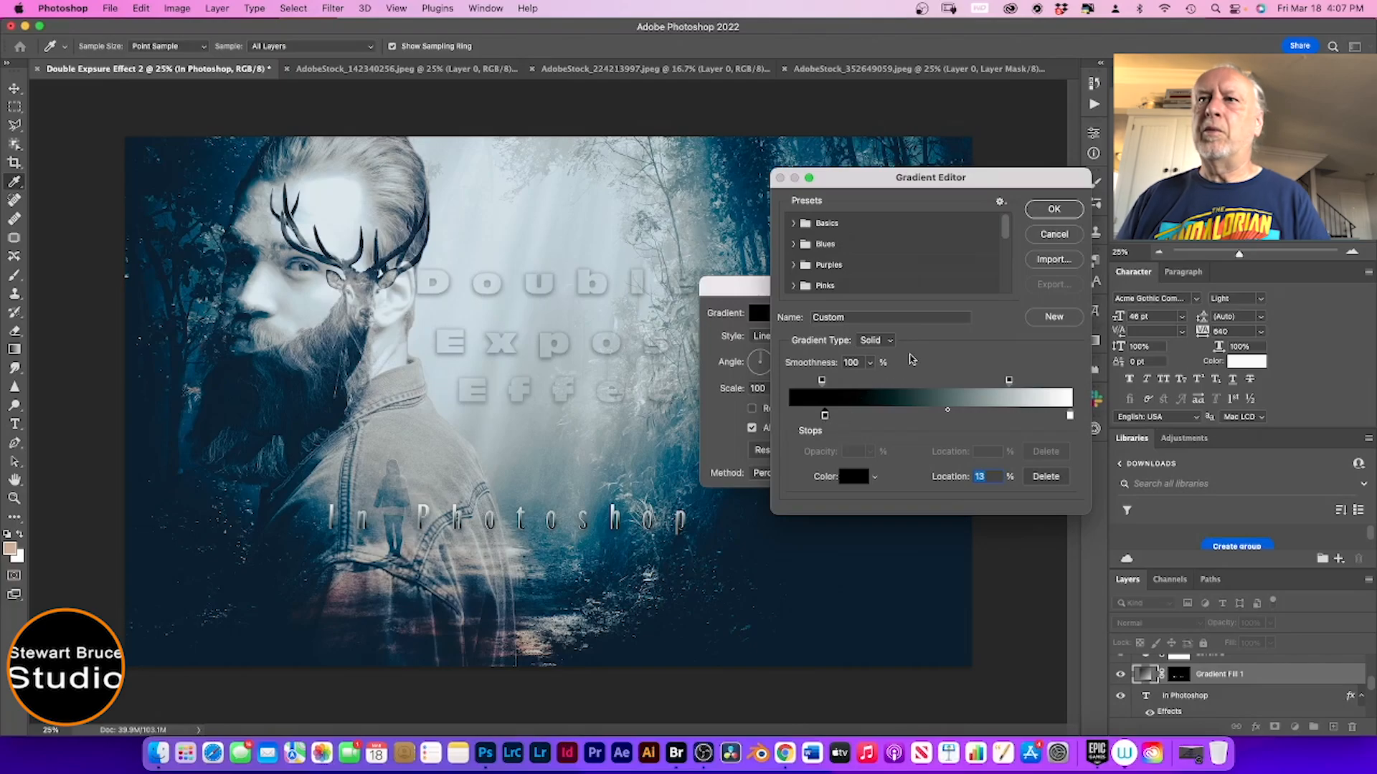
{"action": "left_click", "coordinate": [1045, 213]}
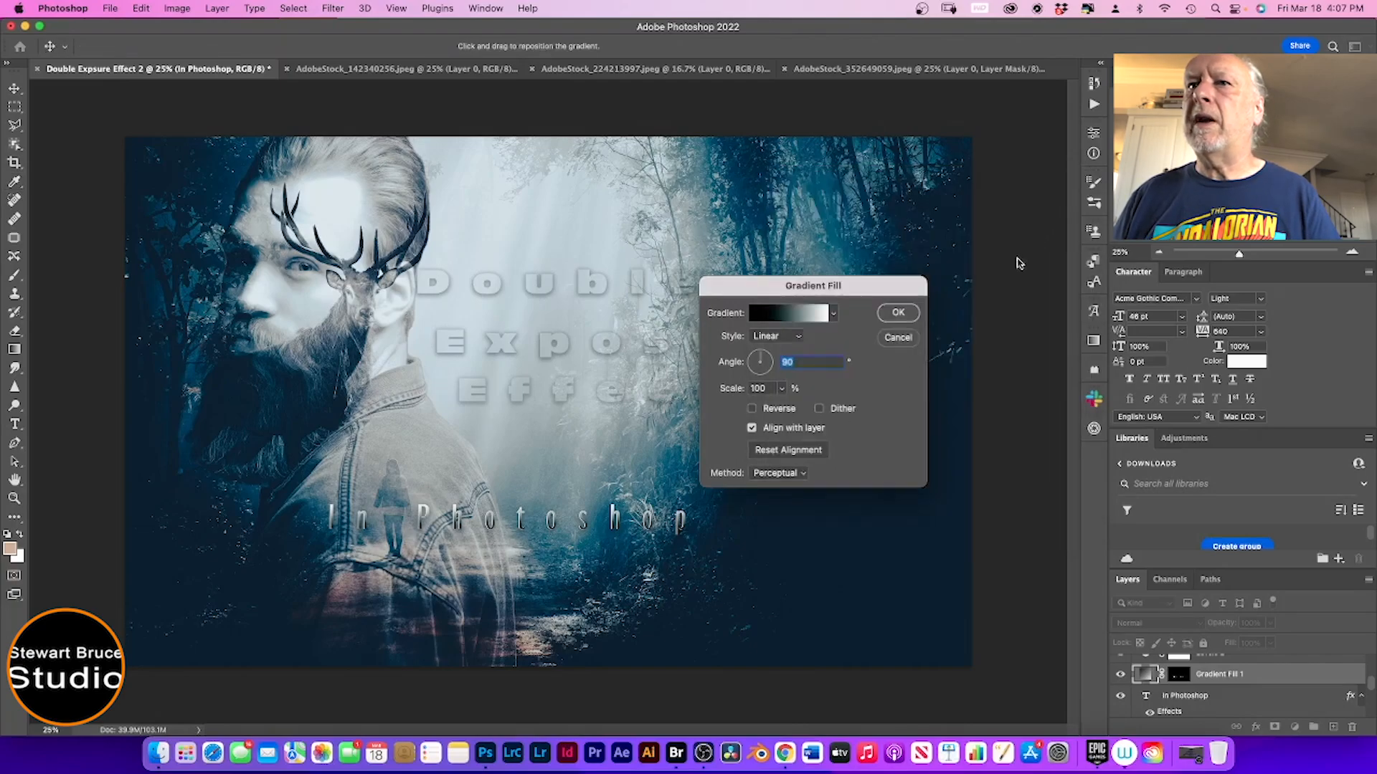
{"action": "left_click", "coordinate": [898, 313]}
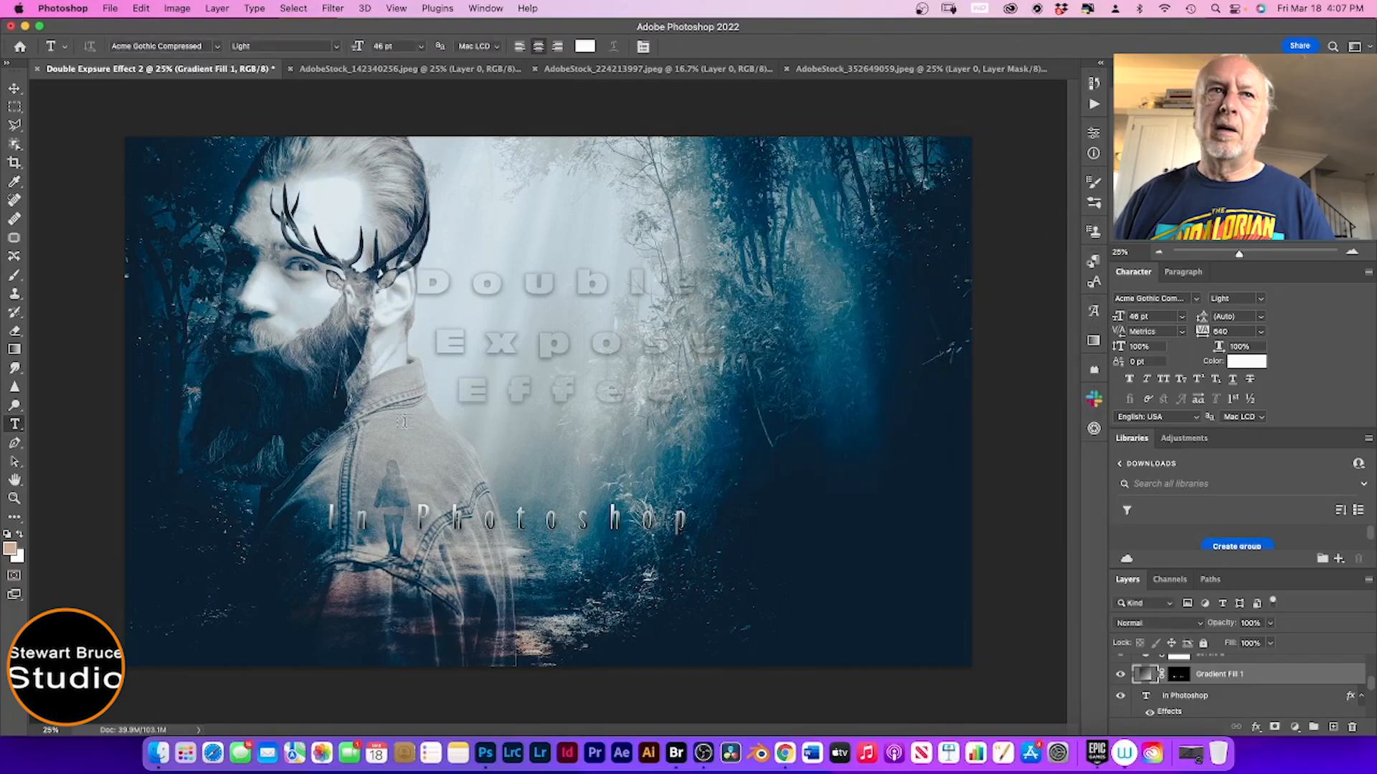
Step: Try to move the In Photoshop lettering further down the image
{"action": "left_click", "coordinate": [14, 88]}
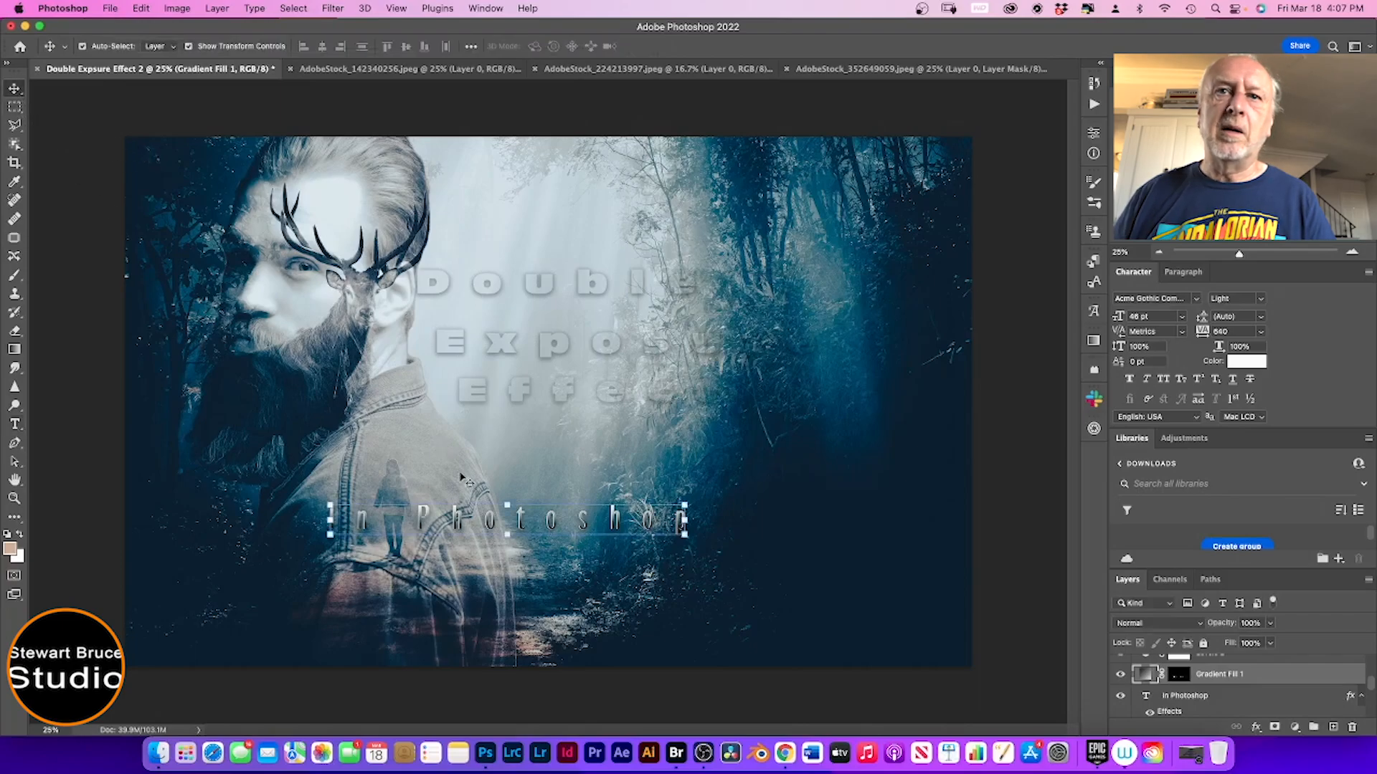
{"action": "left_click_drag", "start_coordinate": [498, 525], "coordinate": [524, 581]}
{"action": "left_click_drag", "start_coordinate": [649, 592], "coordinate": [648, 540]}
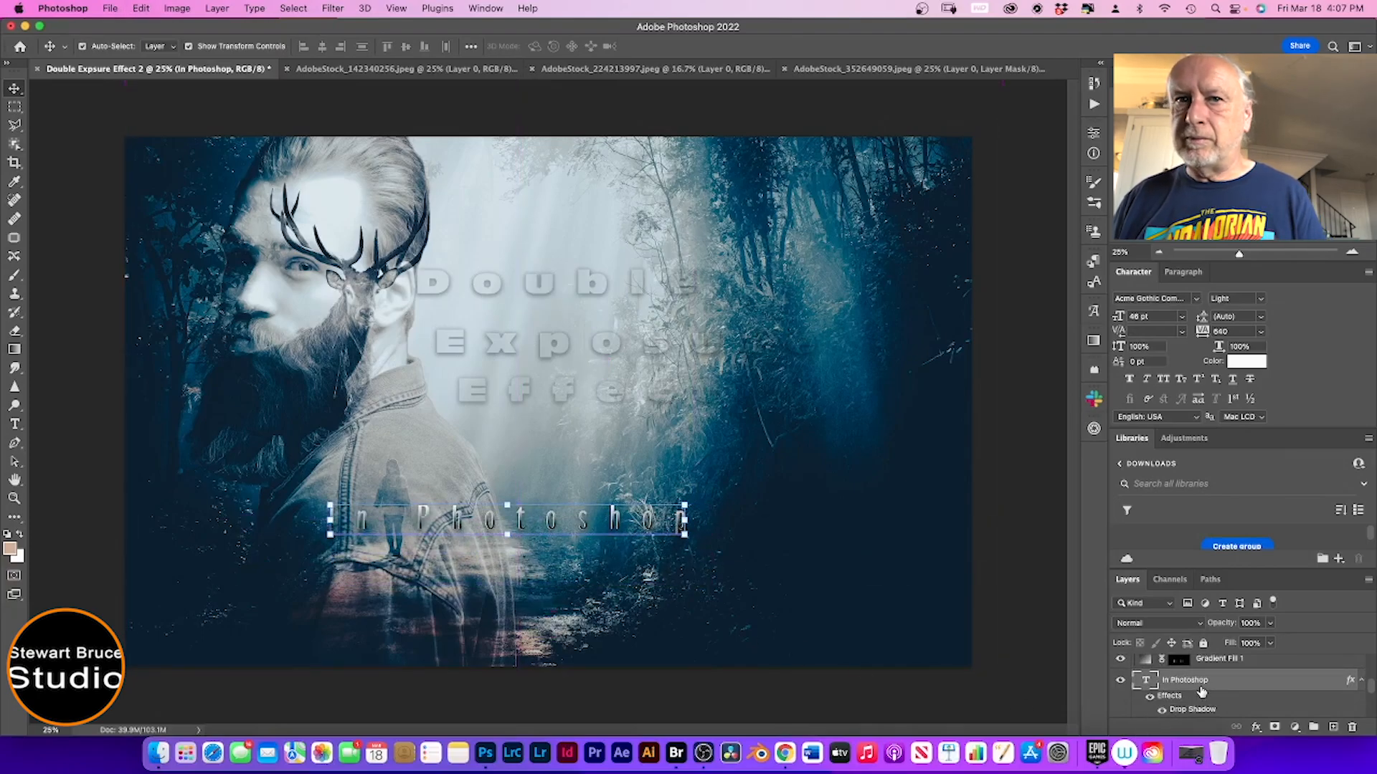
Step: Select the Gradient Fill 1 and In Photoshop layers together and move them down near the image's lower edge
{"action": "scroll", "coordinate": [1221, 689], "scroll_direction": "down", "scroll_amount": 3}
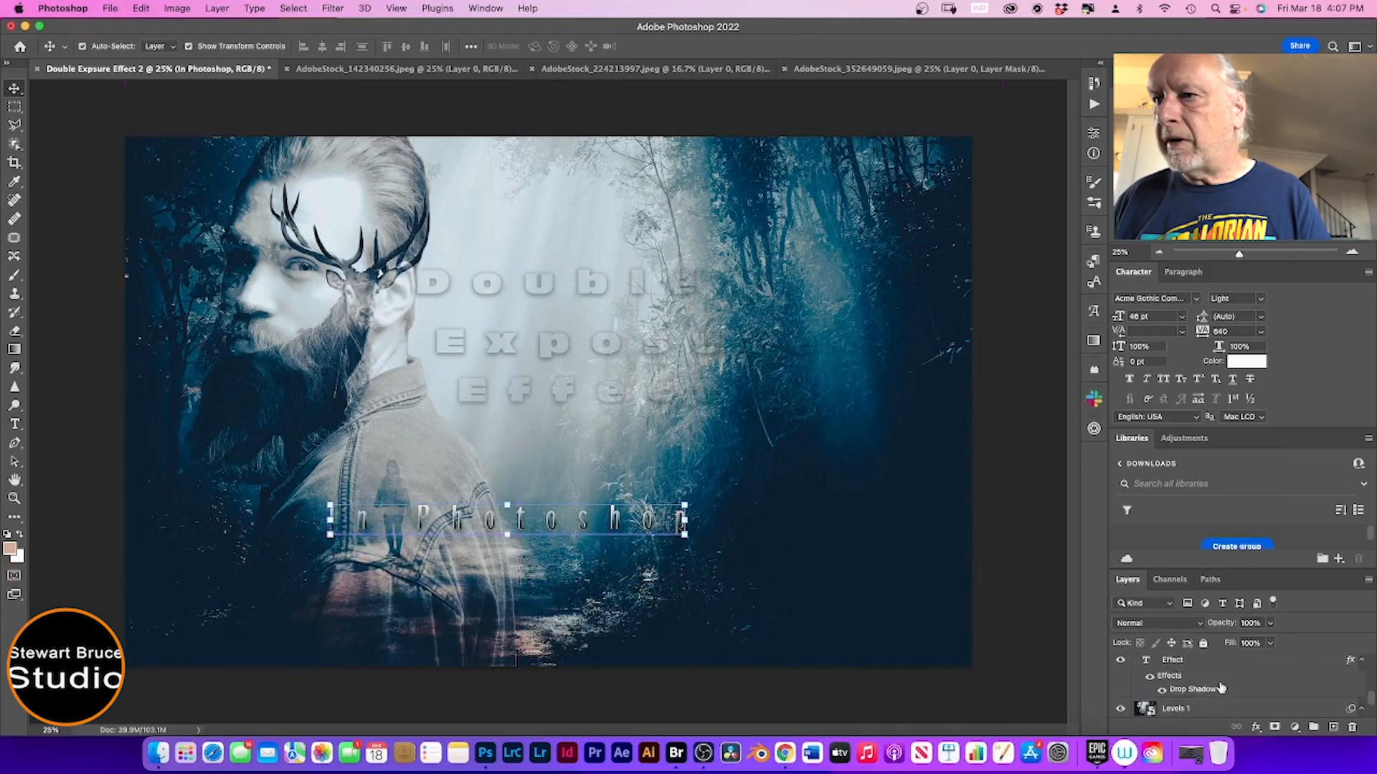
{"action": "scroll", "coordinate": [1221, 688], "scroll_direction": "up", "scroll_amount": 3}
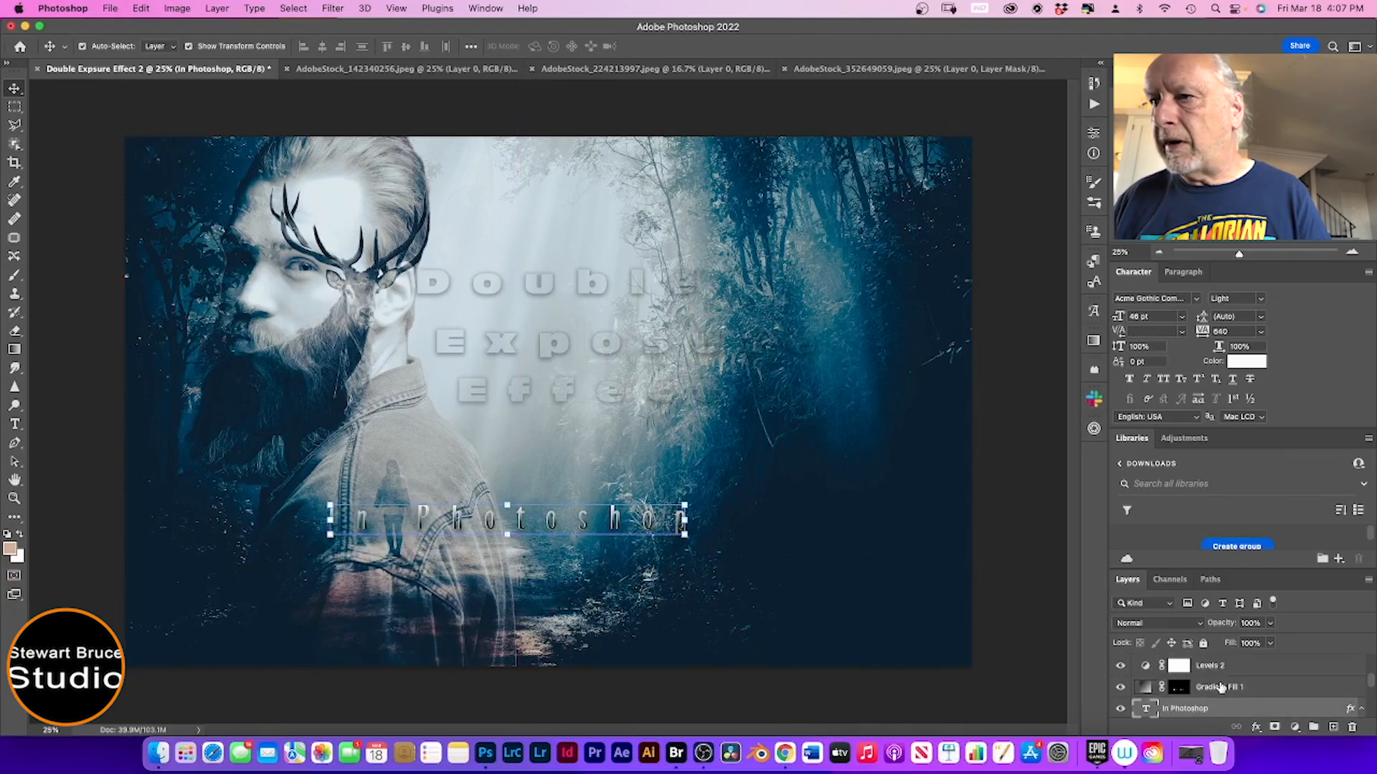
{"action": "left_click", "coordinate": [1145, 688]}
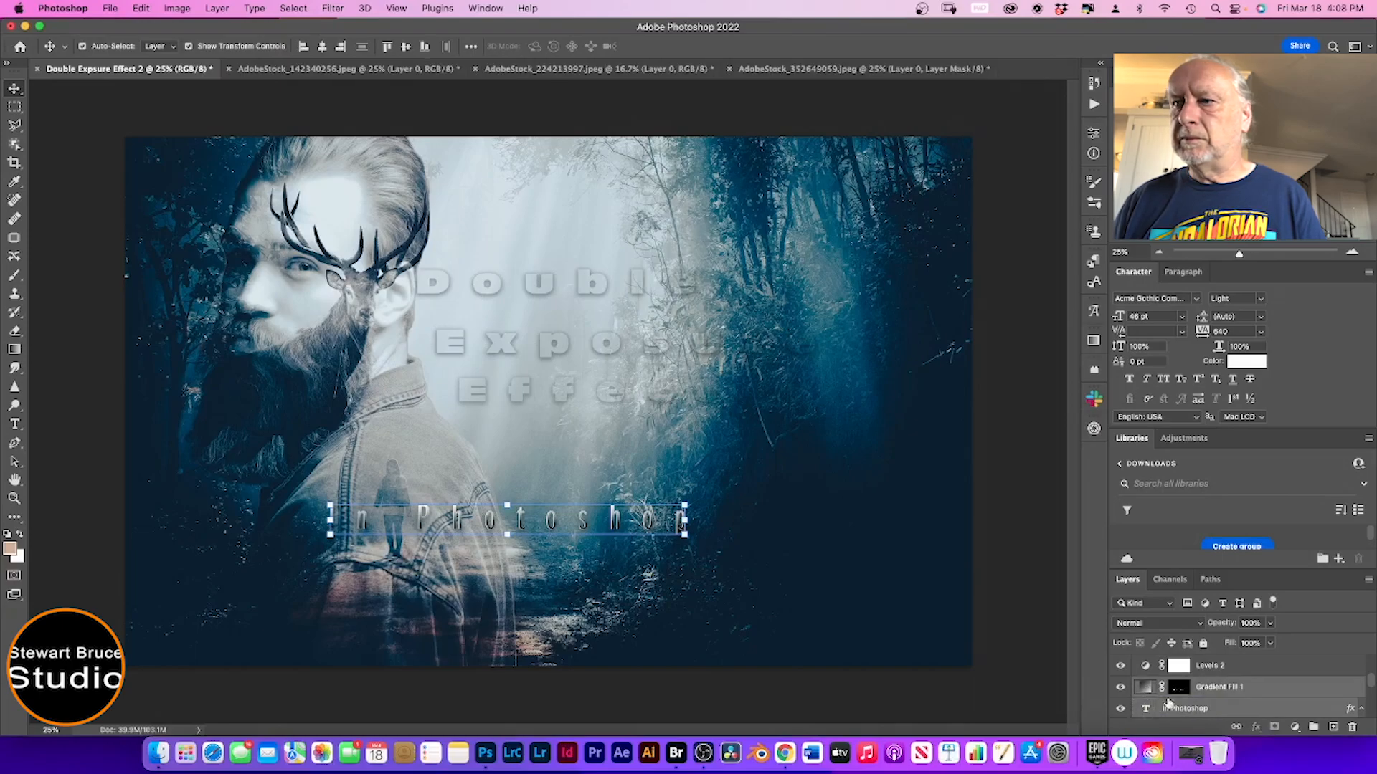
{"action": "left_click_drag", "start_coordinate": [566, 524], "coordinate": [597, 614]}
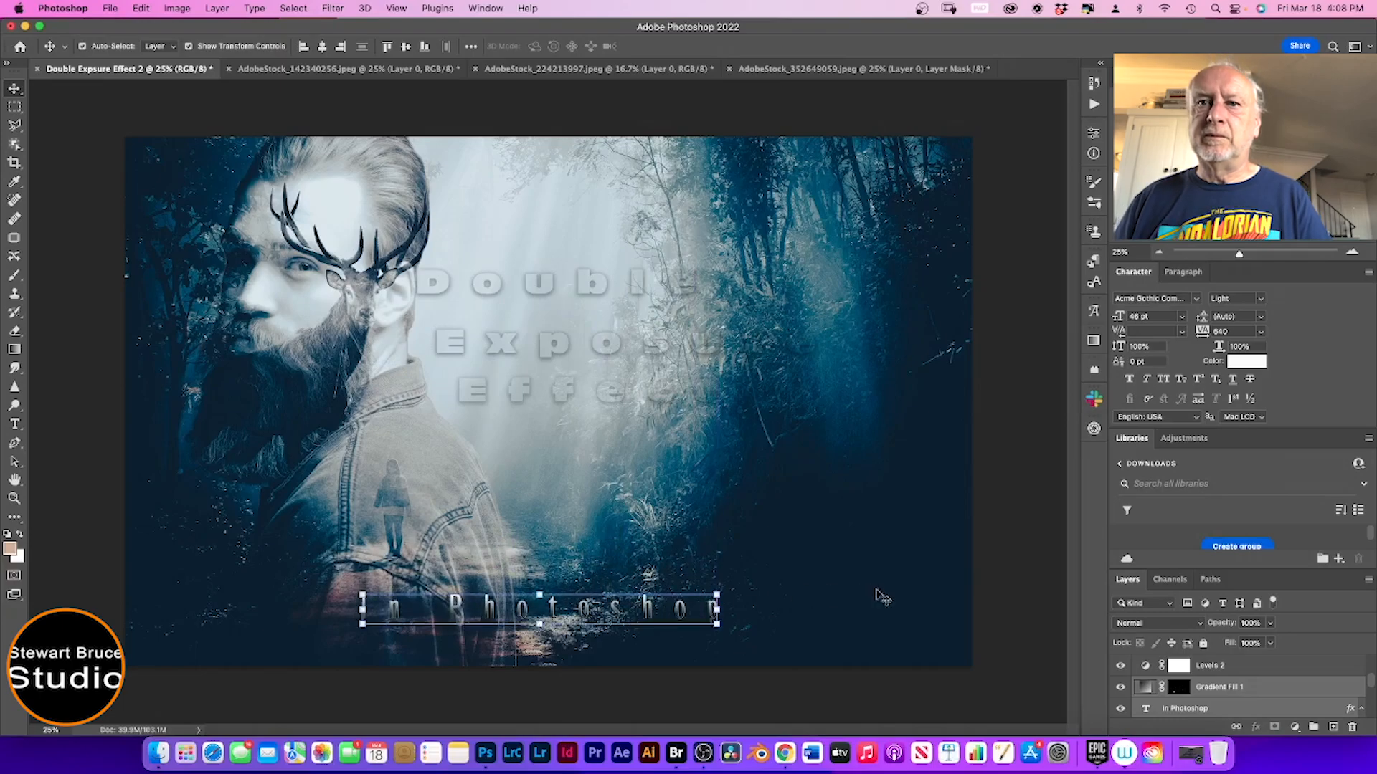
{"action": "left_click", "coordinate": [923, 618]}
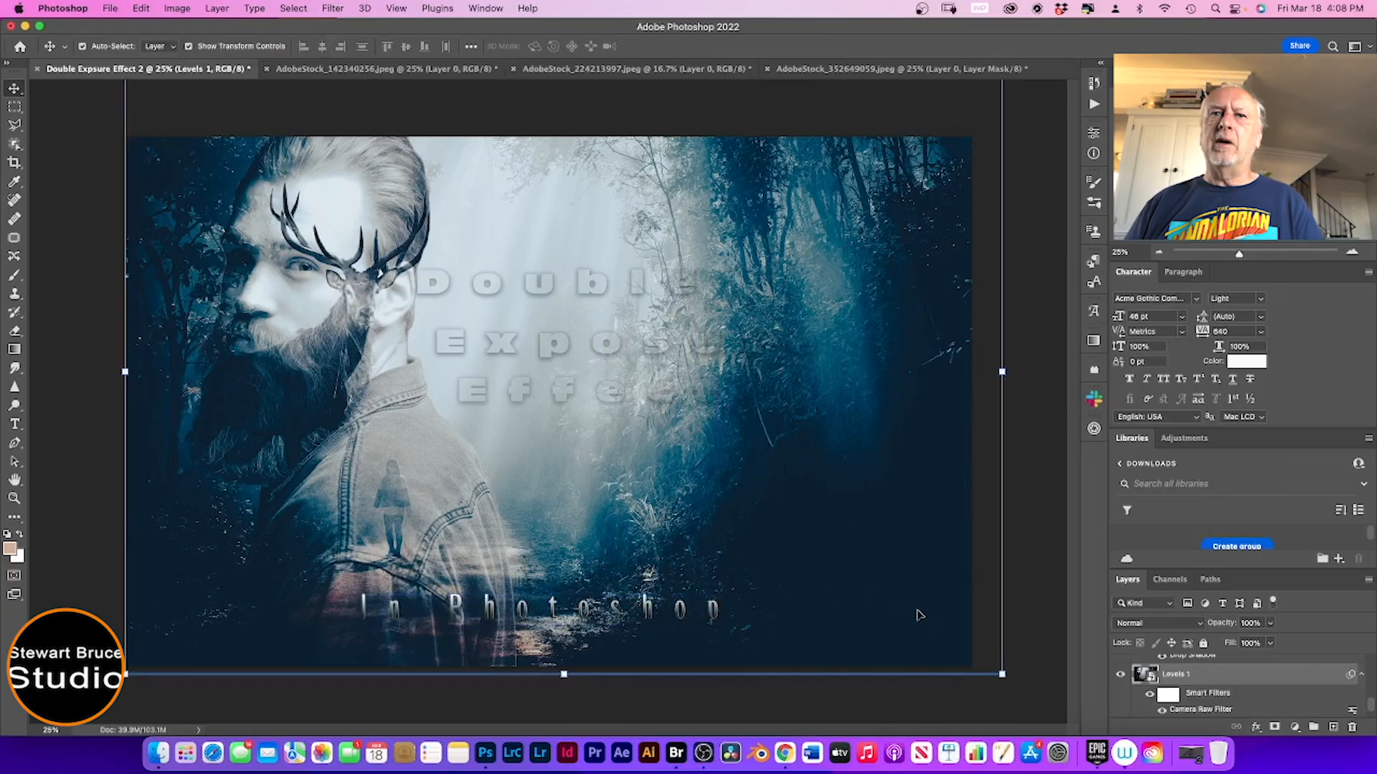